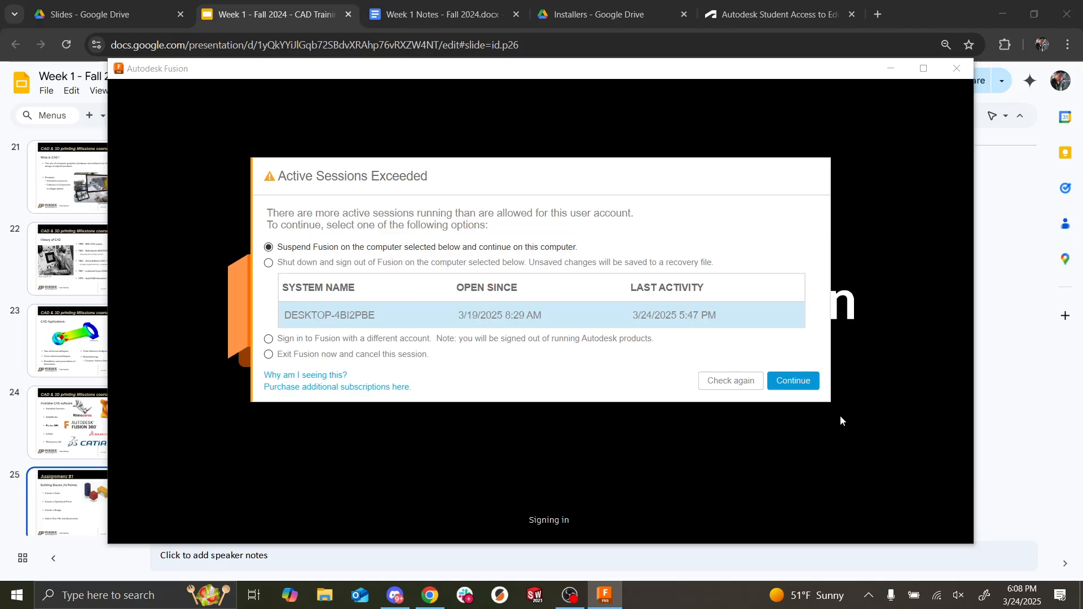
# Step: Suspend the Fusion session on the other computer to continue signing in here, and dismiss the document recovery list
pyautogui.click(794, 381)
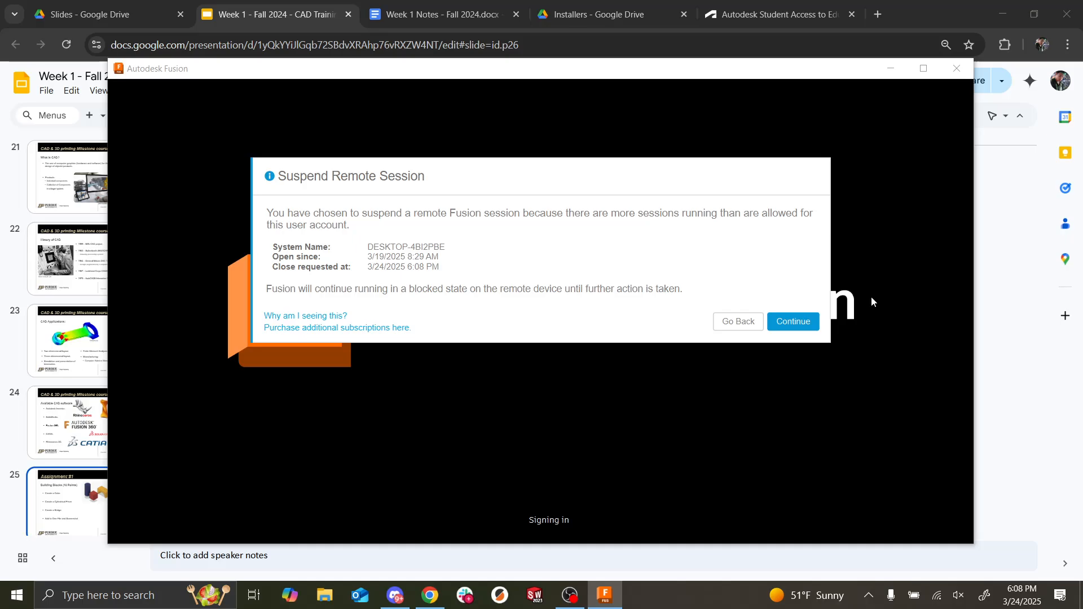
pyautogui.click(806, 322)
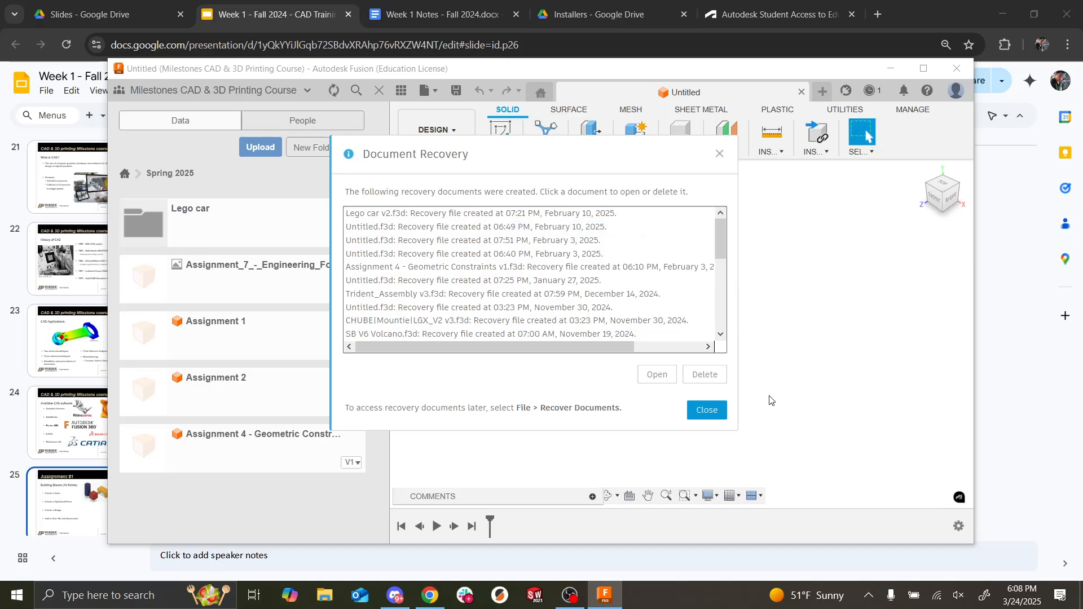
pyautogui.click(707, 410)
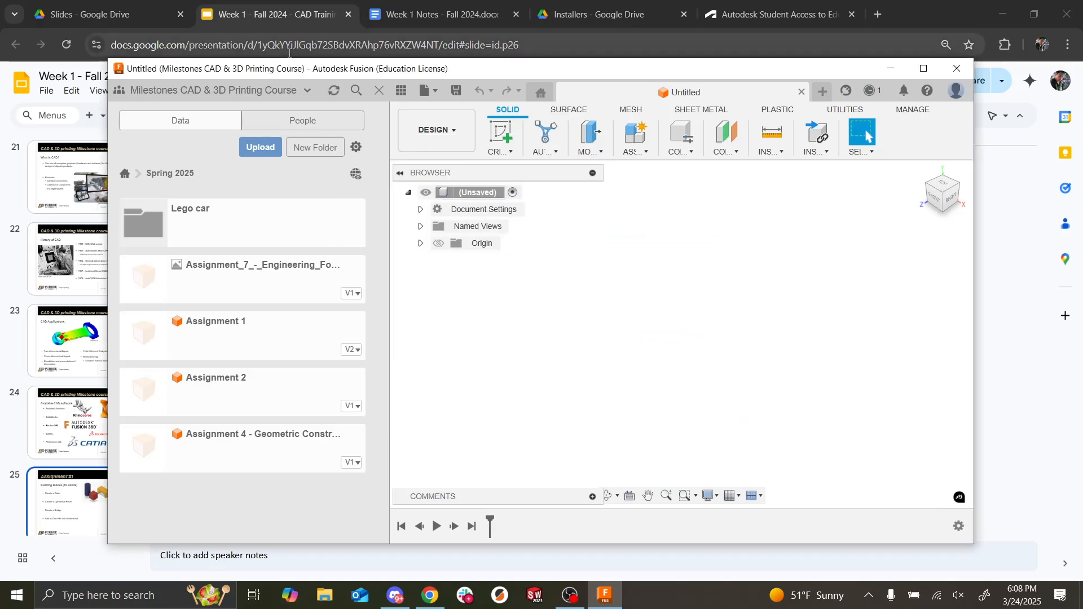
# Step: Dismiss the update notification and maximize the Fusion window
pyautogui.click(152, 91)
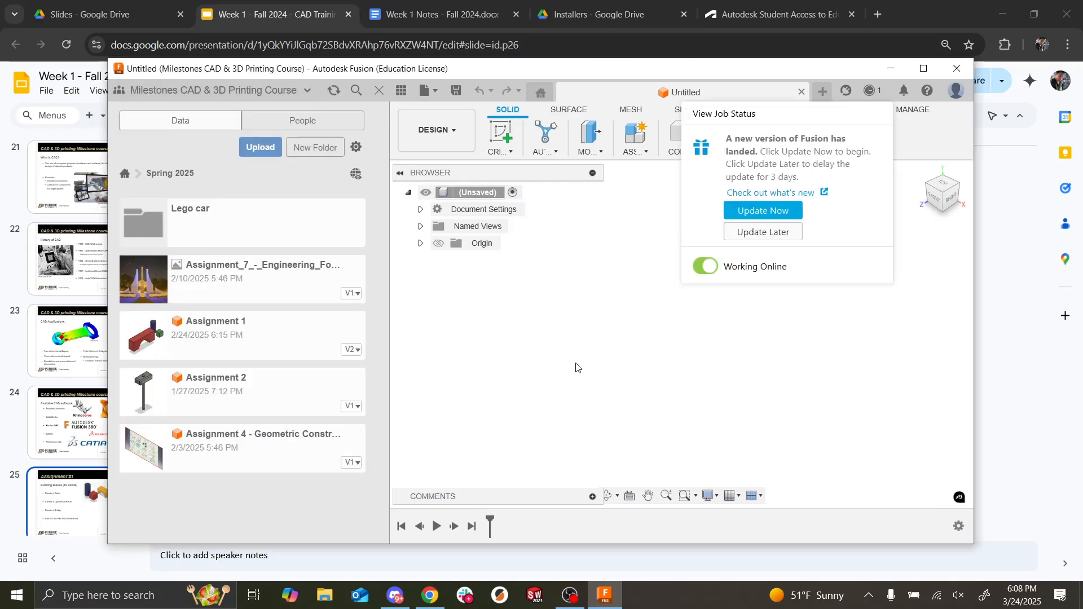
pyautogui.click(576, 368)
pyautogui.click(924, 68)
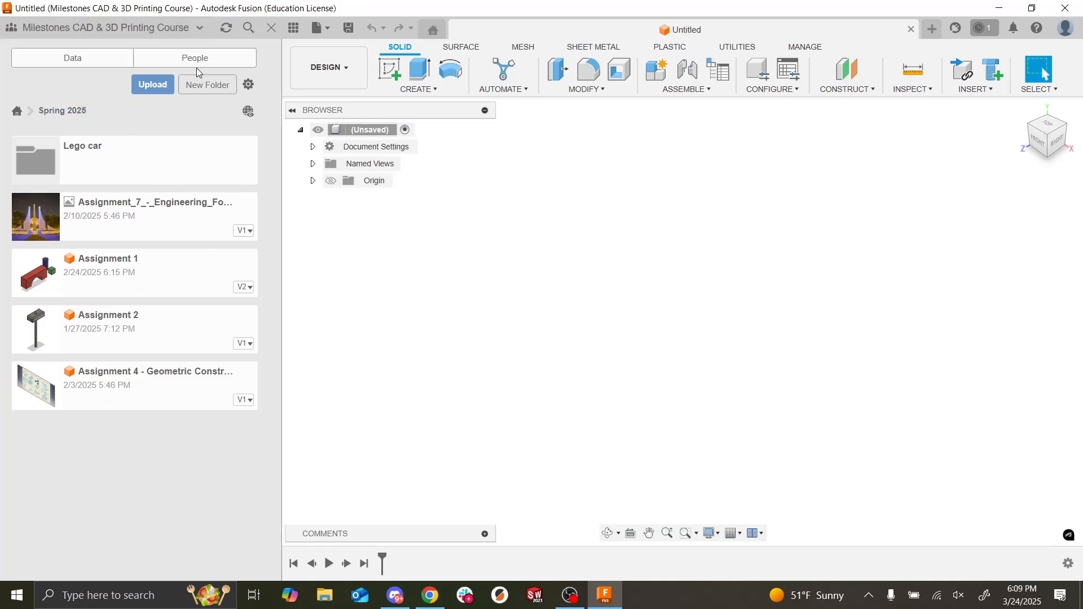
pyautogui.click(198, 86)
pyautogui.write('As')
pyautogui.press('BackSpace')
pyautogui.press('BackSpace')
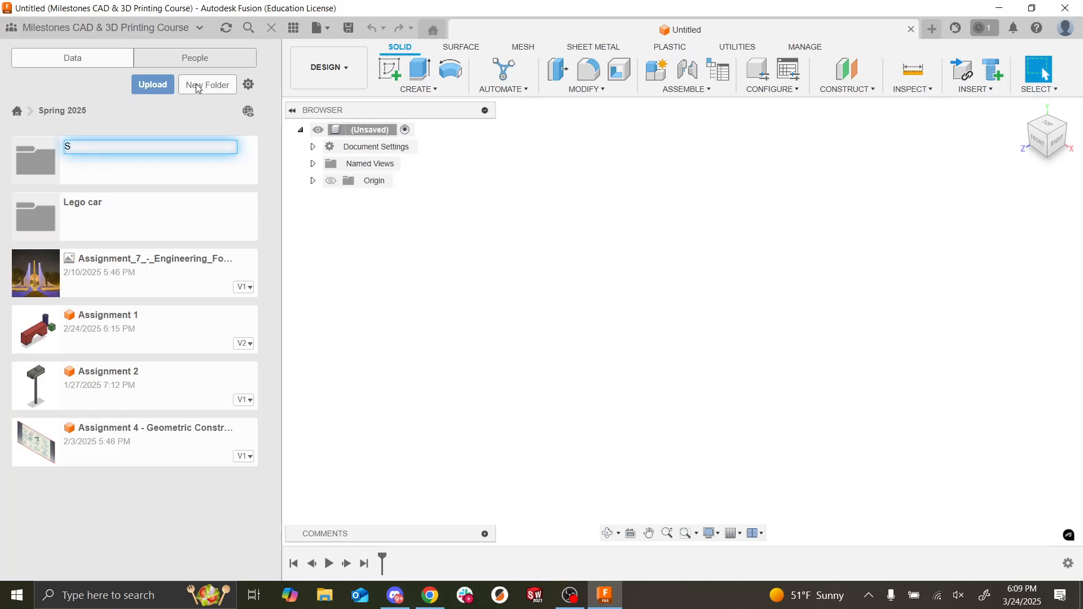
pyautogui.press('Escape')
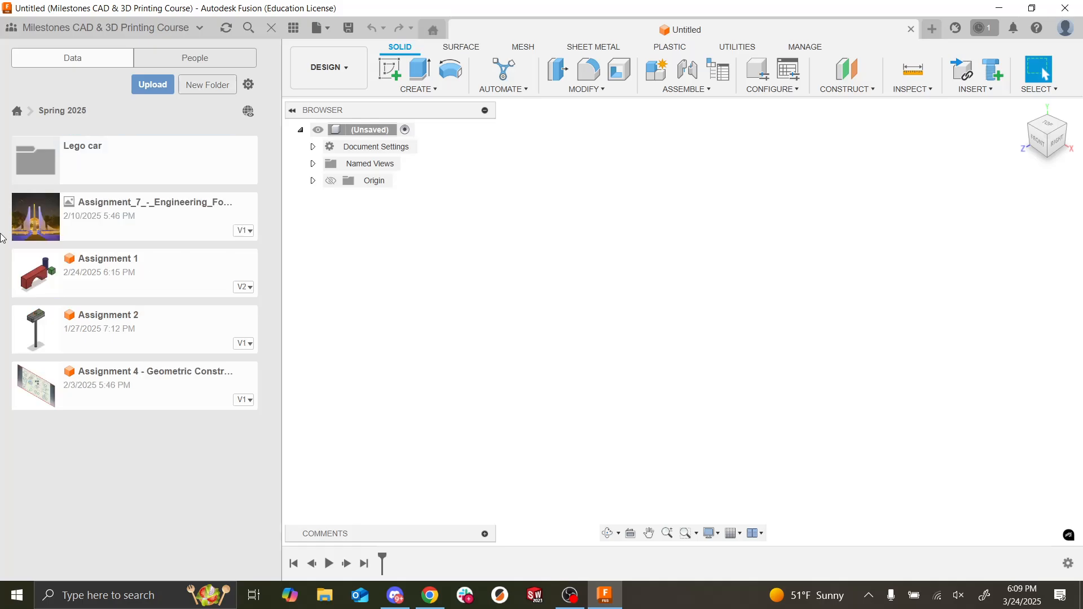
# Step: Hide the data panel and turn on the layout grid in the design canvas
pyautogui.click(17, 111)
pyautogui.click(263, 28)
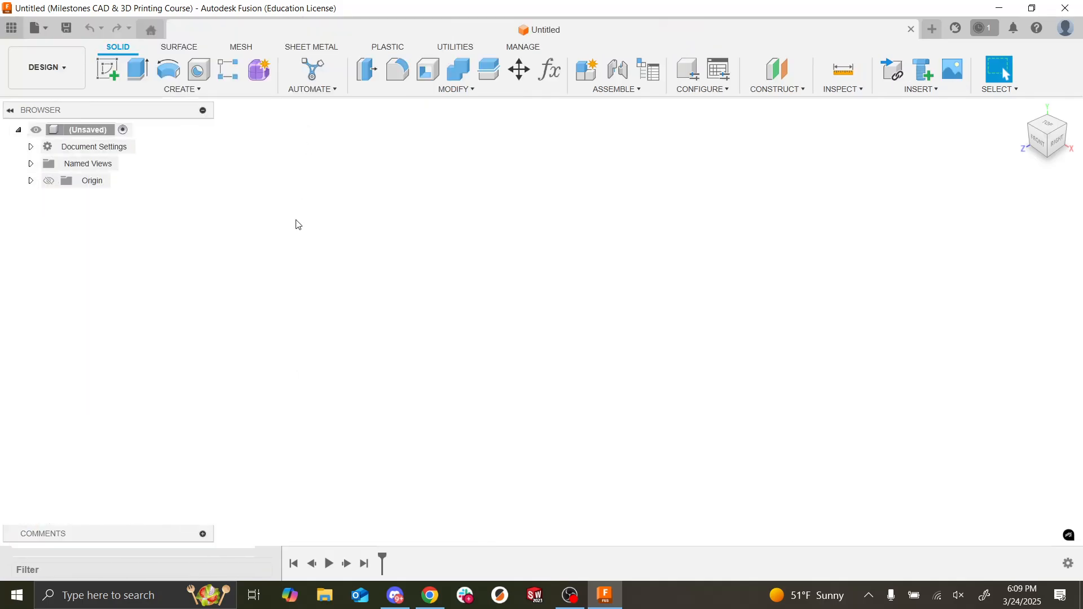
pyautogui.click(591, 534)
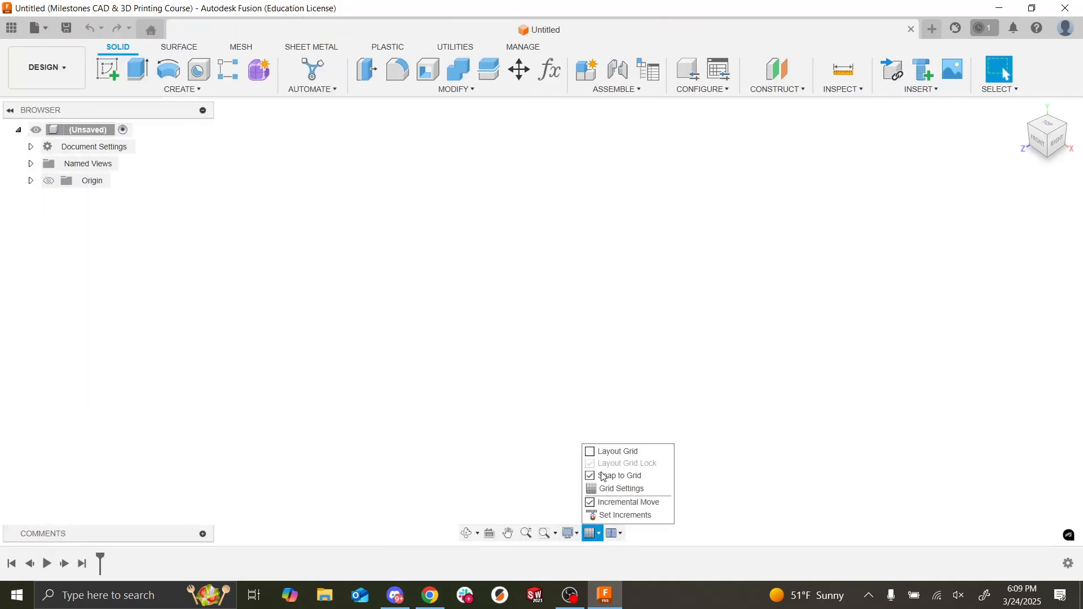
pyautogui.click(589, 451)
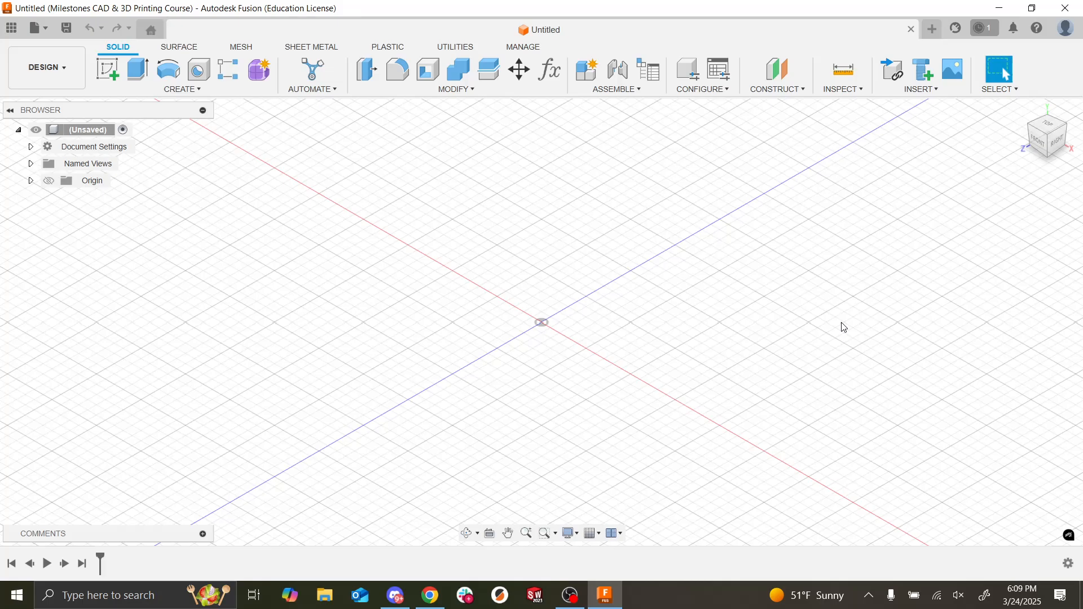
pyautogui.click(593, 539)
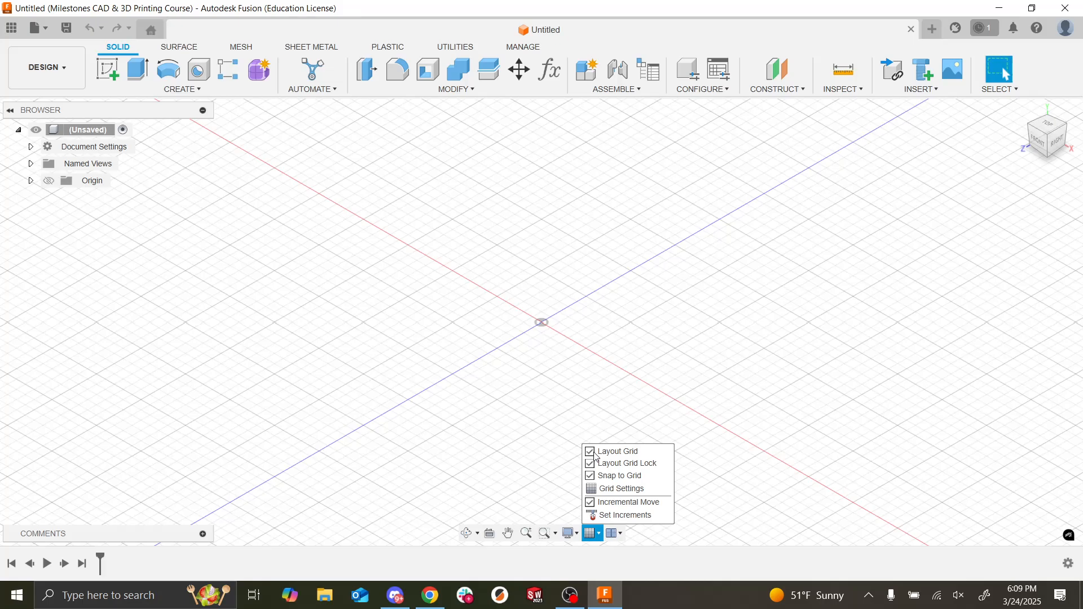
pyautogui.click(422, 382)
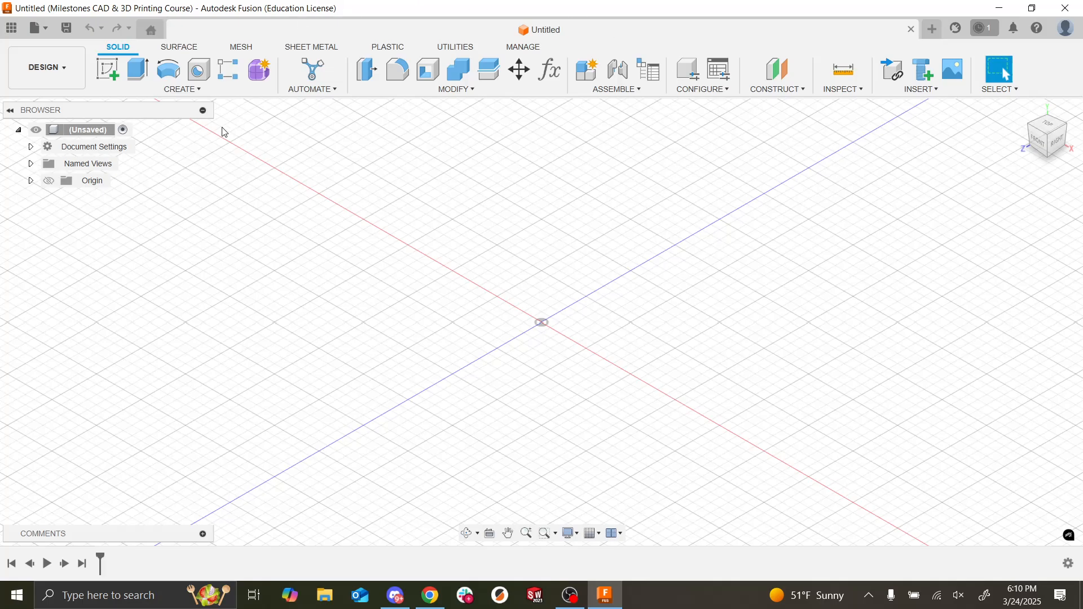
pyautogui.click(181, 49)
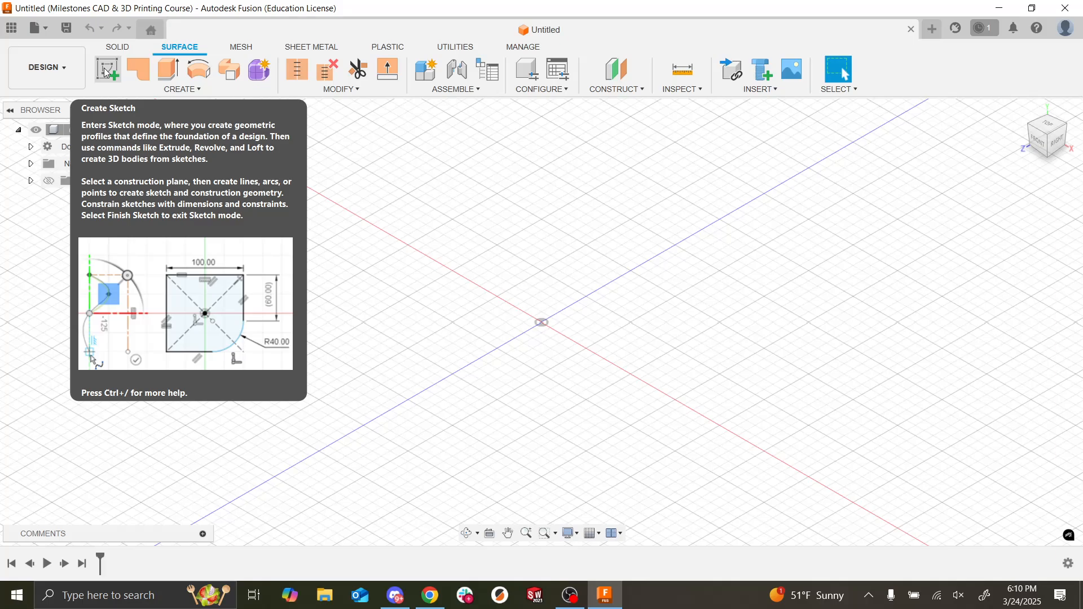
pyautogui.click(113, 49)
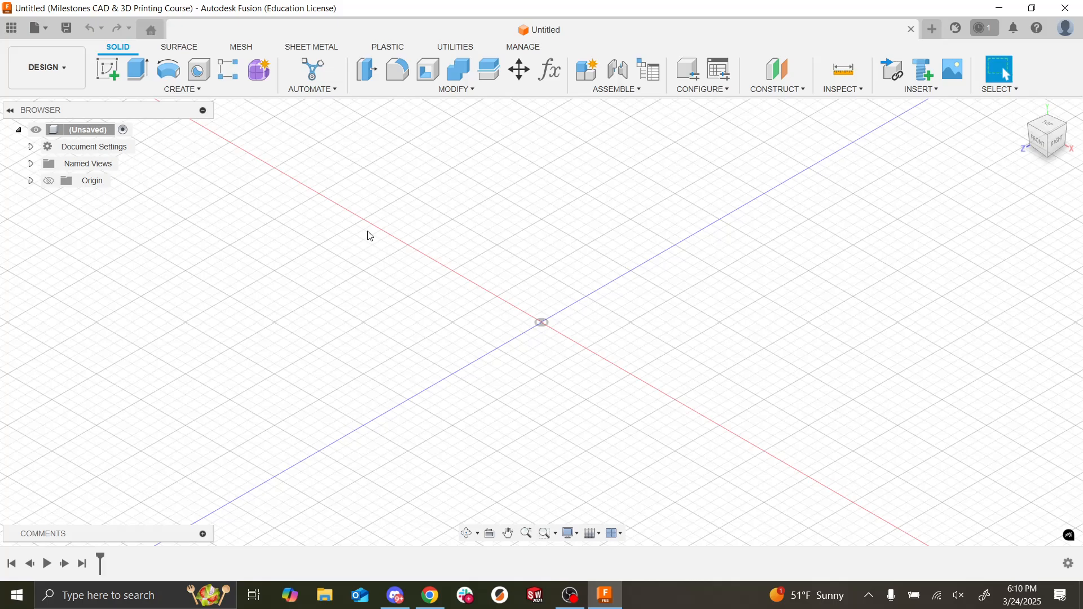
# Step: Create a folder named S2 in the Spring 2025 project and open it
pyautogui.click(11, 34)
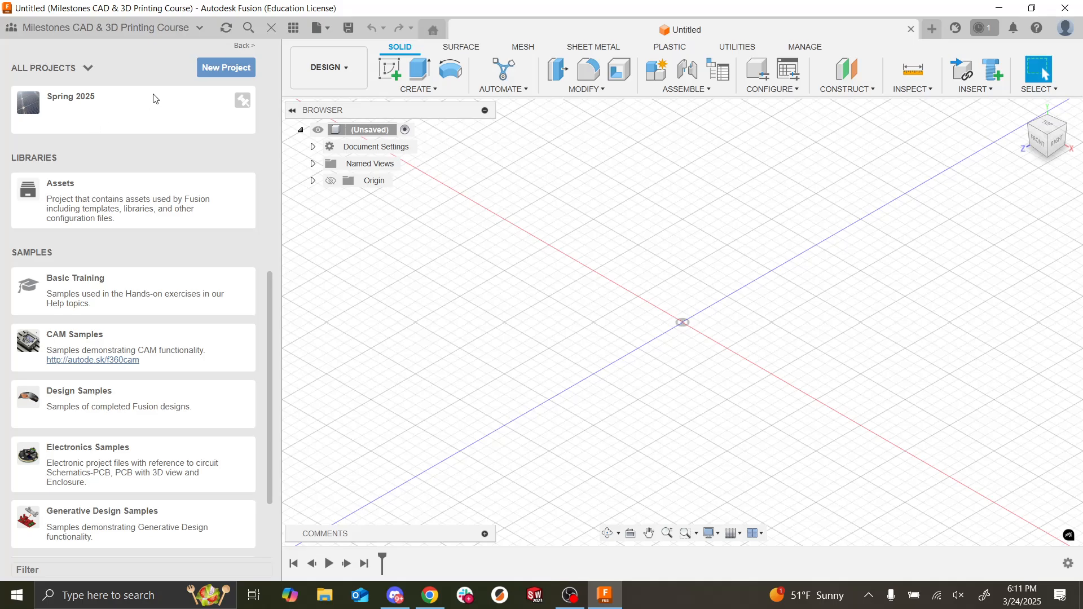
pyautogui.click(81, 116)
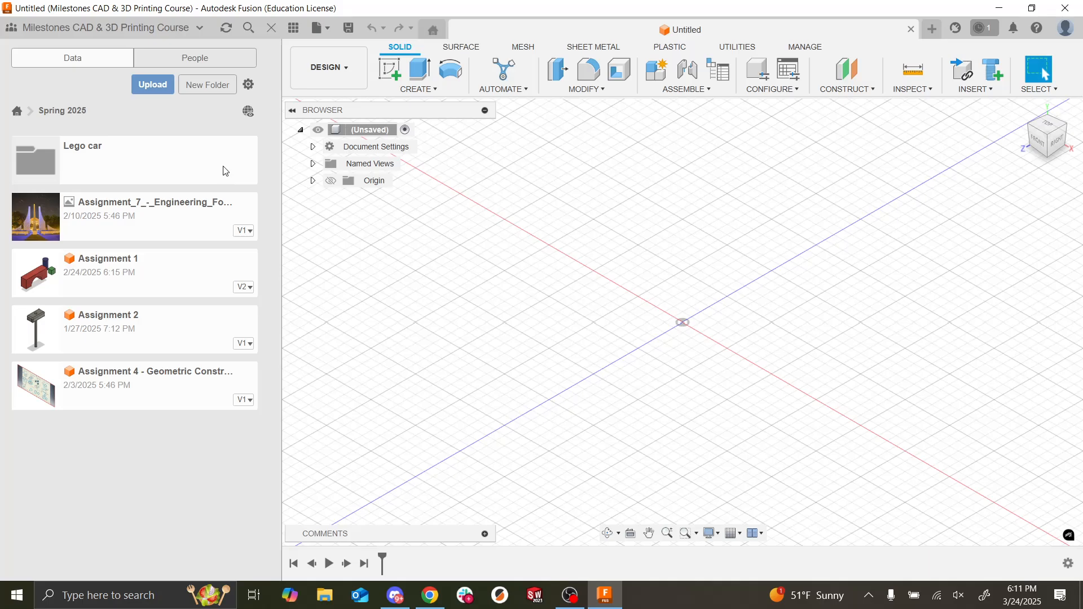
pyautogui.click(201, 85)
pyautogui.write('S2')
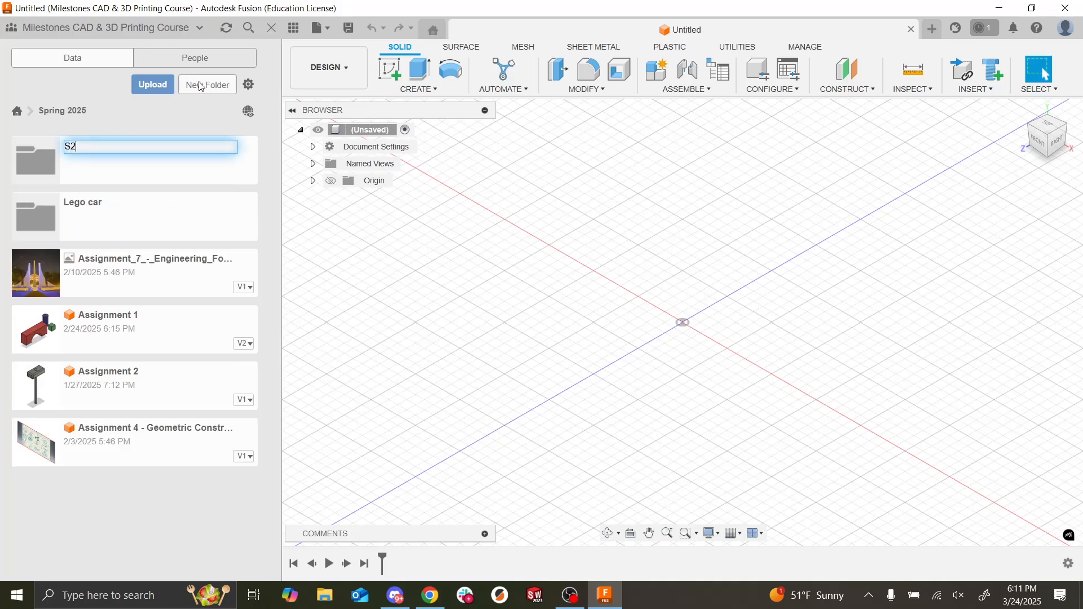
pyautogui.press('Return')
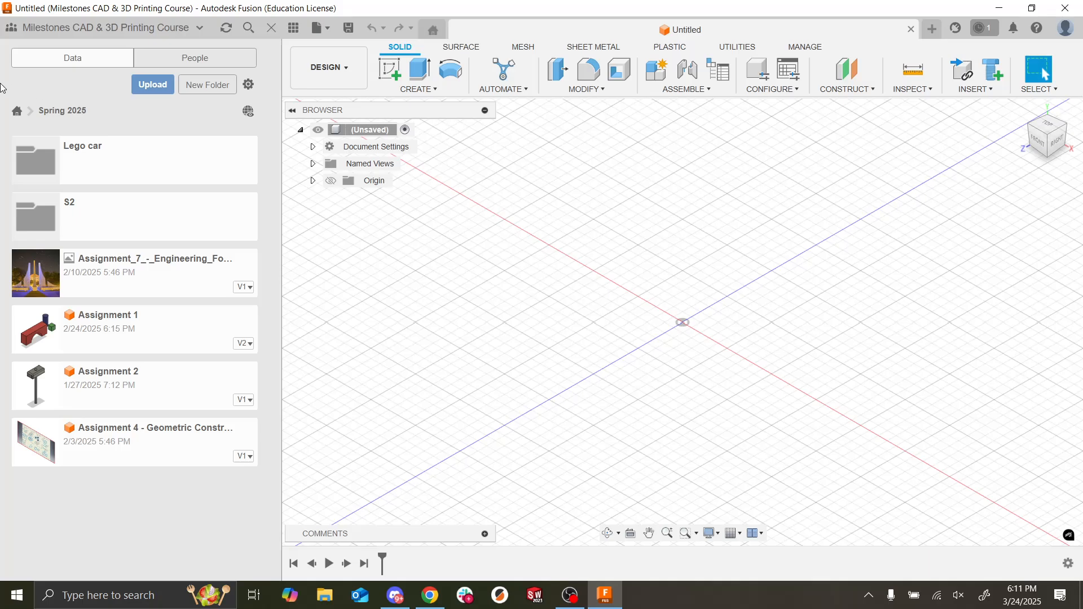
pyautogui.click(106, 225)
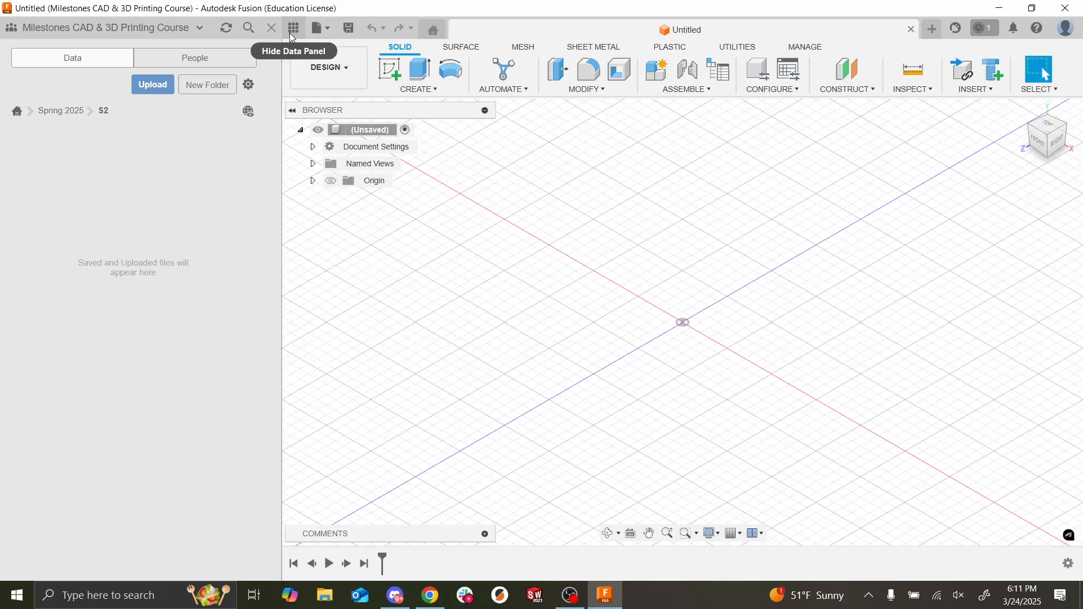
# Step: Look through the hubs available to the account without switching, and hide the data panel
pyautogui.click(165, 28)
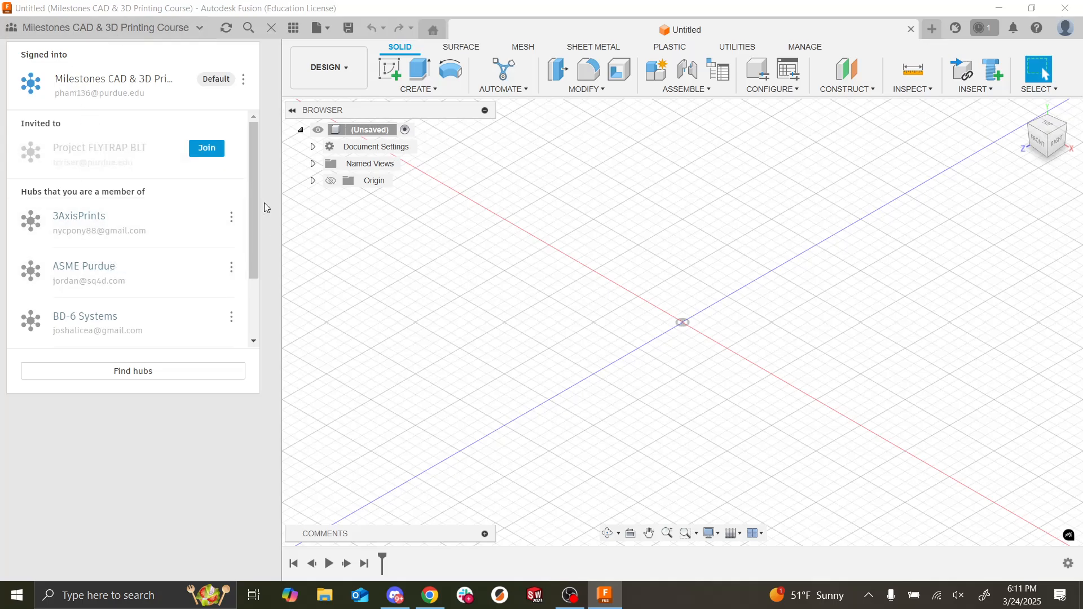
pyautogui.scroll(-2, 68, 281)
pyautogui.scroll(2, 69, 282)
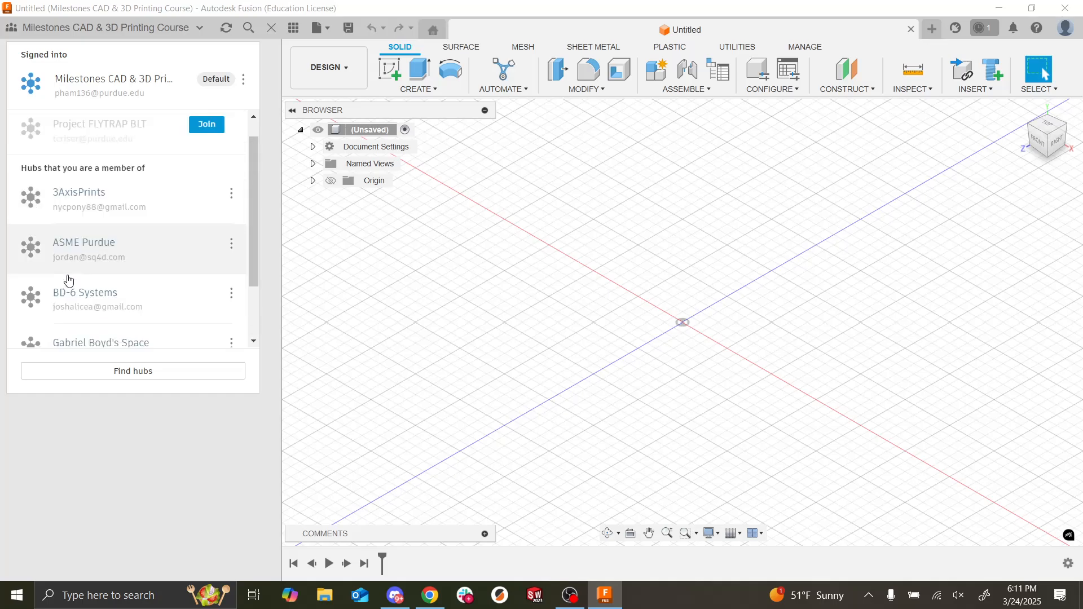
pyautogui.click(419, 361)
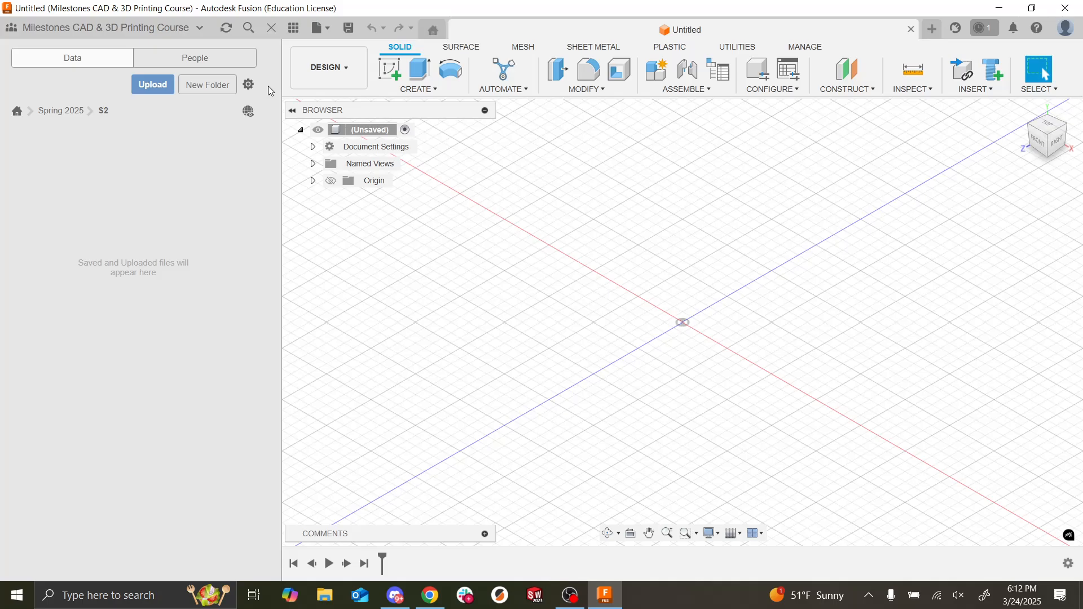
pyautogui.click(292, 31)
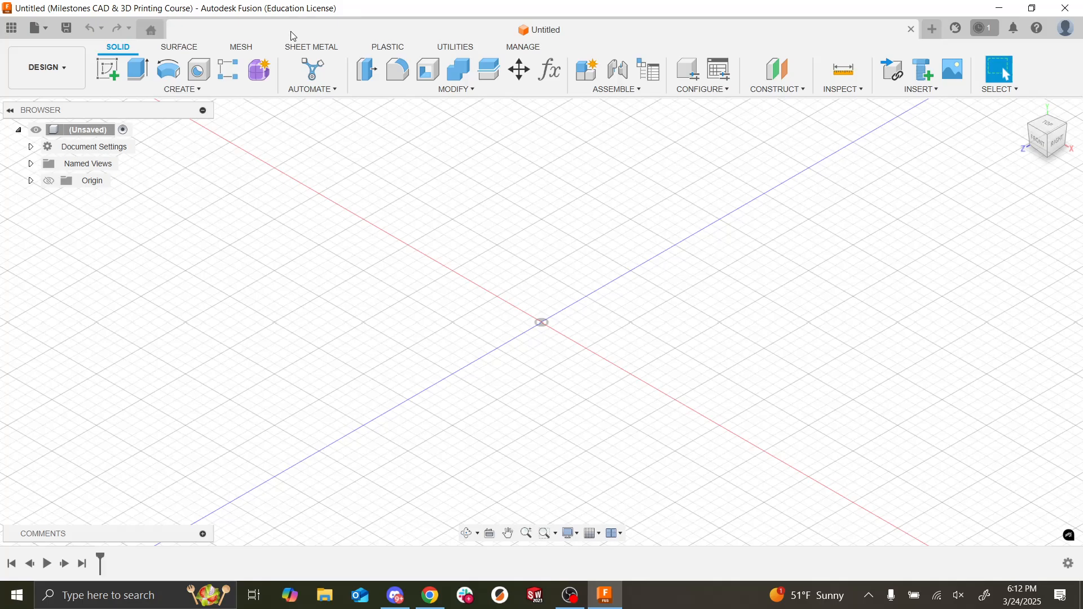
# Step: Switch to Google Slides, present the Assignment #1 slide to review the building block requirements, and return to Autodesk Fusion
pyautogui.hotkey('alt', 'Tab')
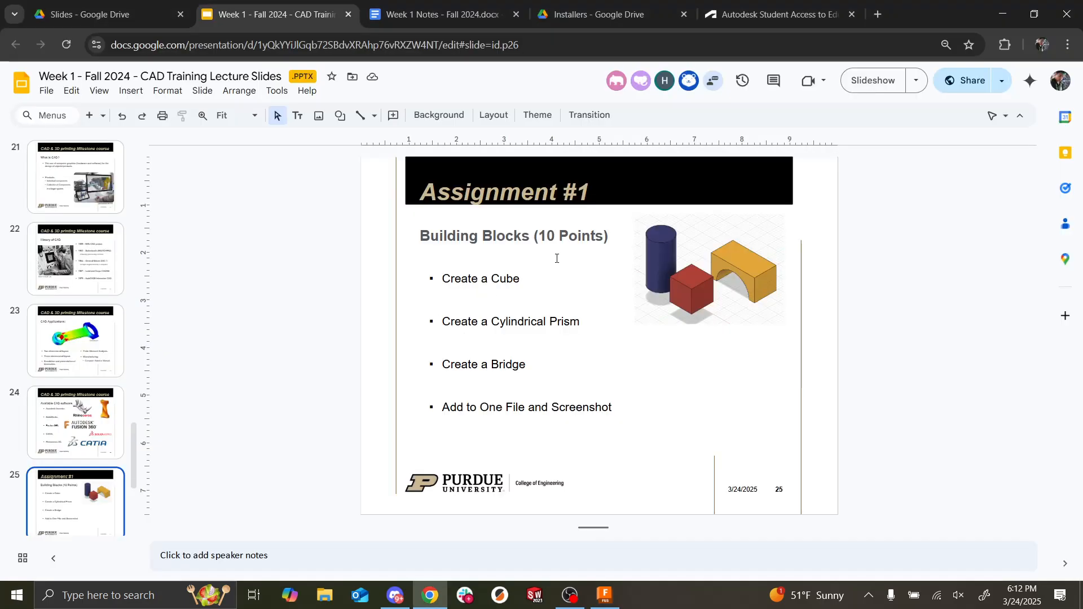
pyautogui.click(872, 81)
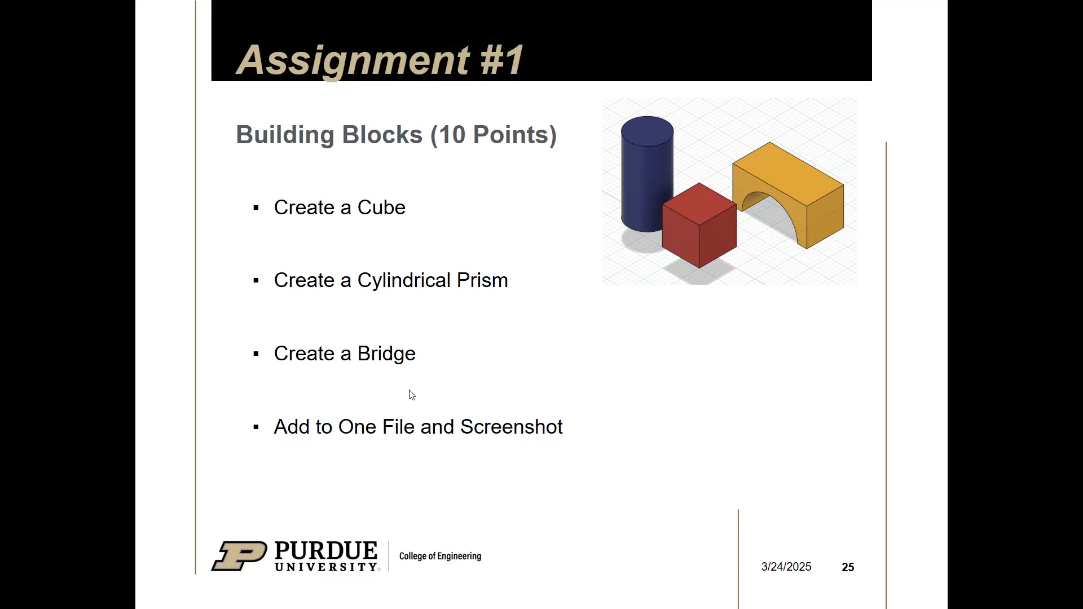
pyautogui.hotkey('alt', 'Tab')
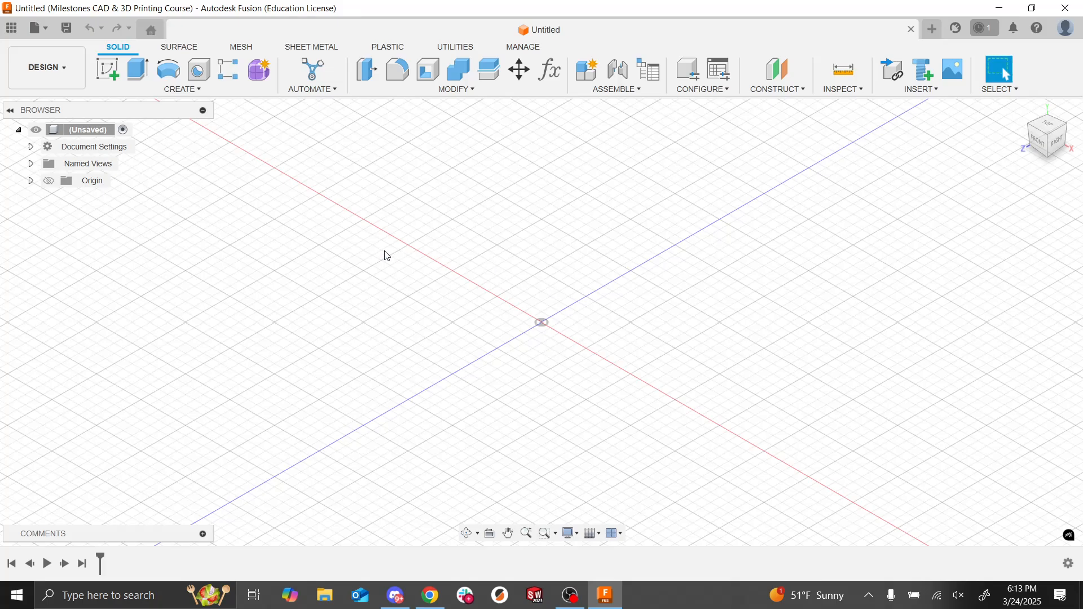
pyautogui.hotkey('alt', 'Tab')
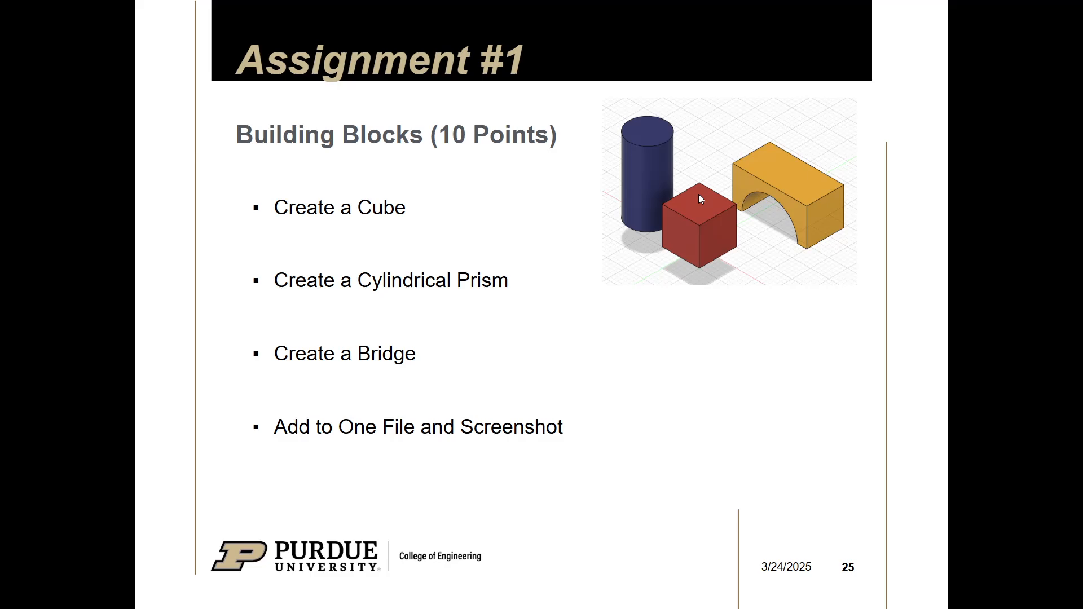
pyautogui.hotkey('alt', 'Tab')
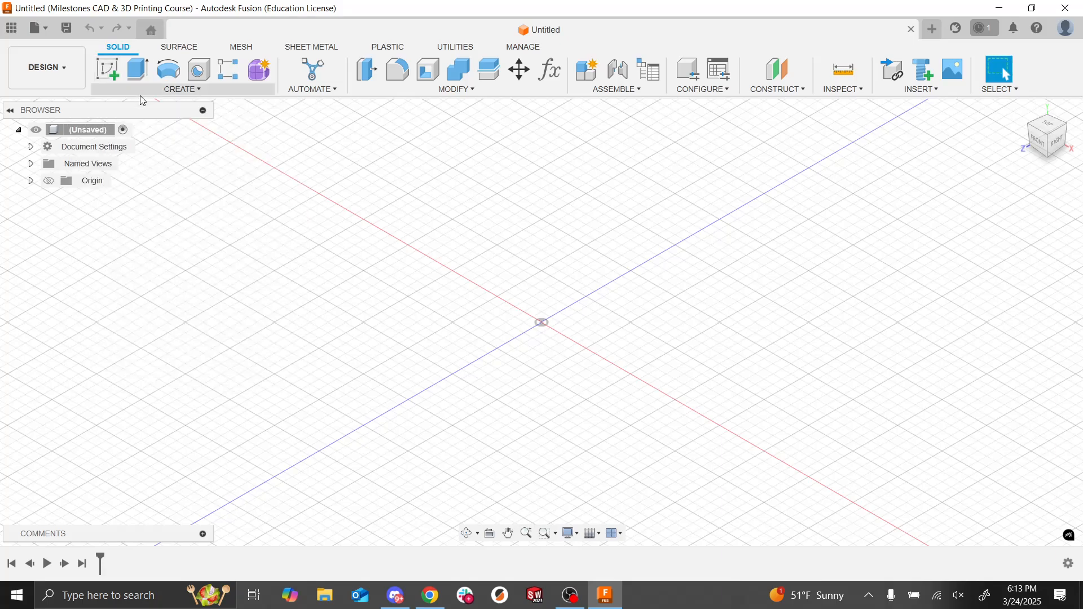
# Step: Start a sketch on the horizontal origin plane and draw a two-point rectangle from the origin, about 90 mm wide and 65 mm high
pyautogui.click(111, 76)
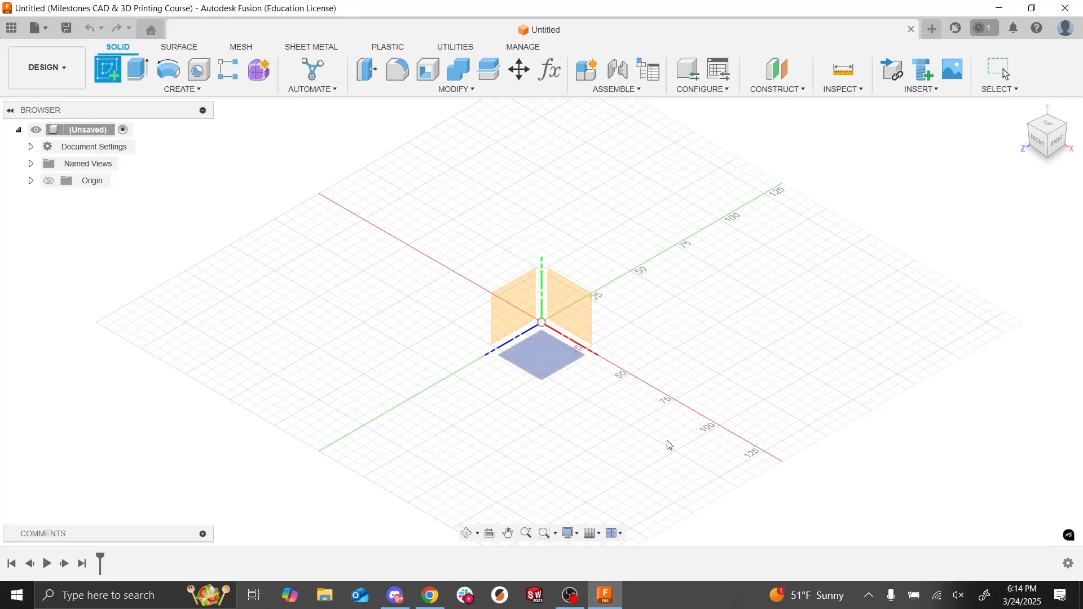
pyautogui.click(545, 362)
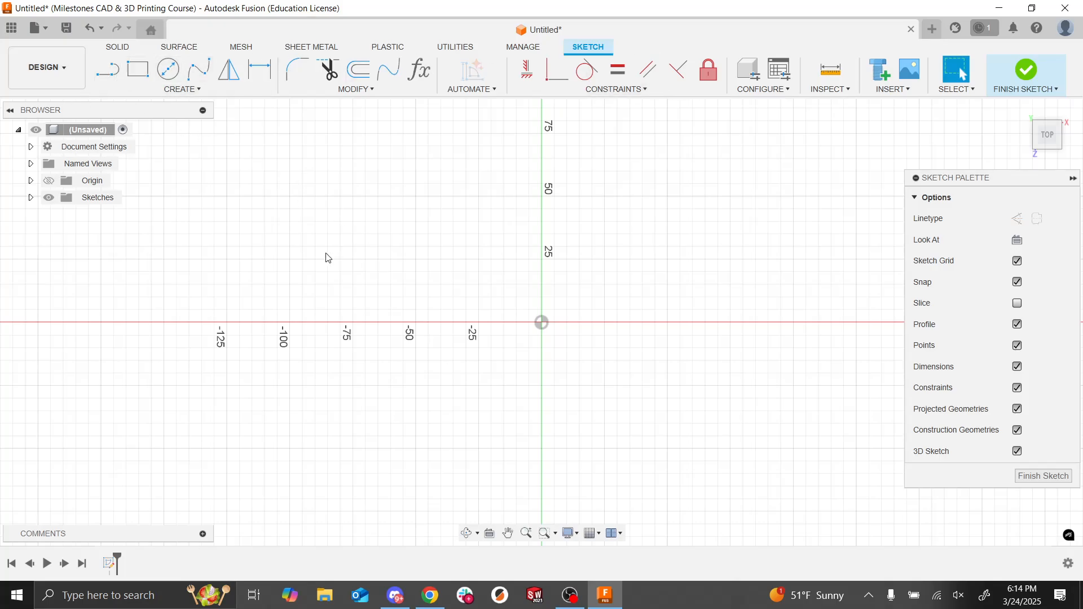
pyautogui.click(141, 76)
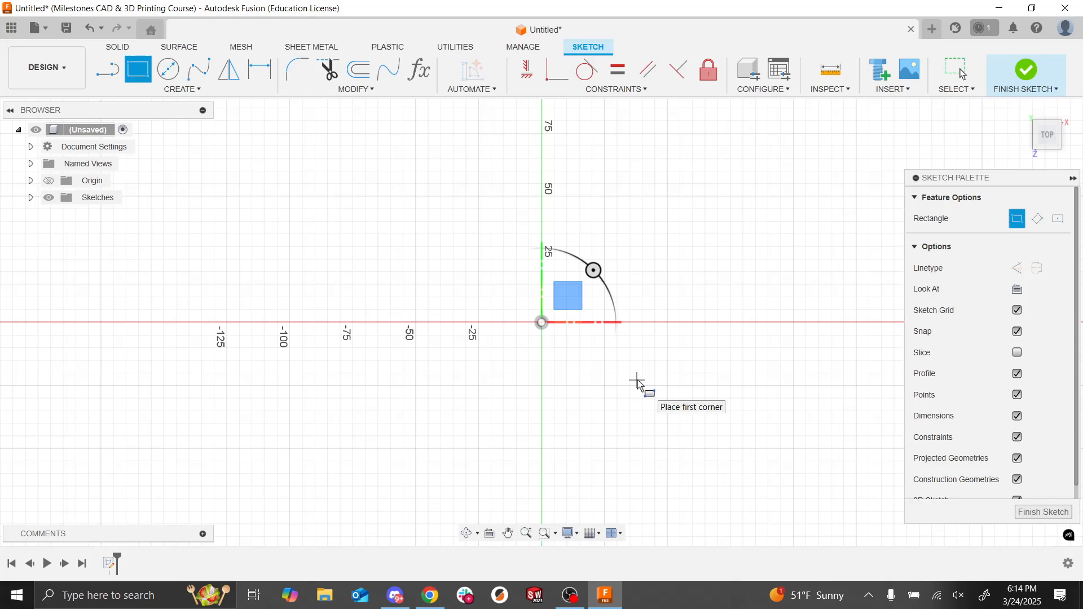
pyautogui.keyDown('shift'); pyautogui.moveTo(638, 384); pyautogui.dragTo(625, 391, button='middle'); pyautogui.keyUp('shift')
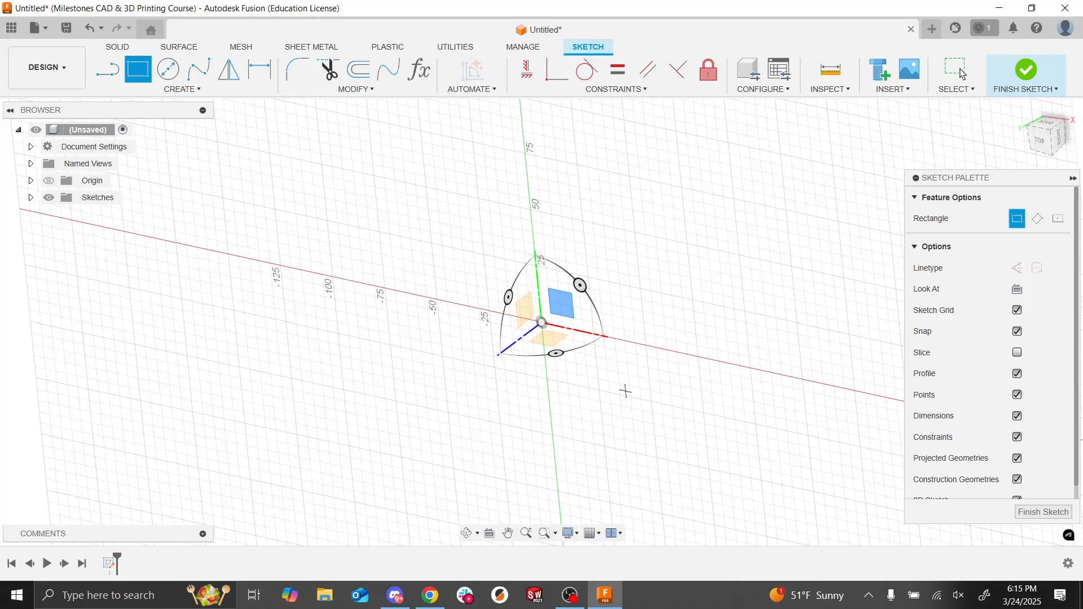
pyautogui.click(1042, 145)
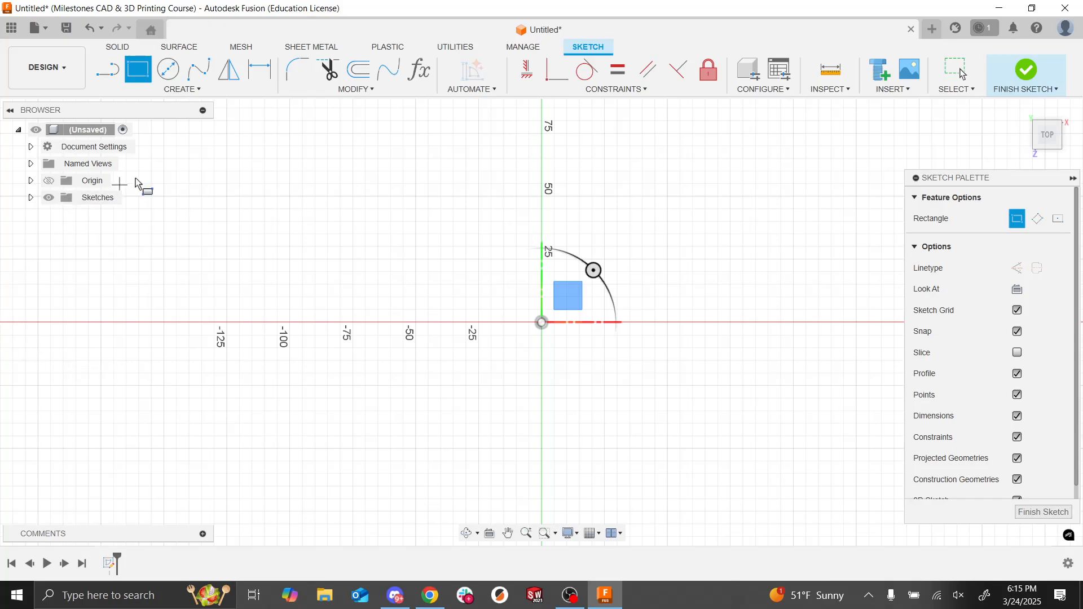
pyautogui.click(542, 323)
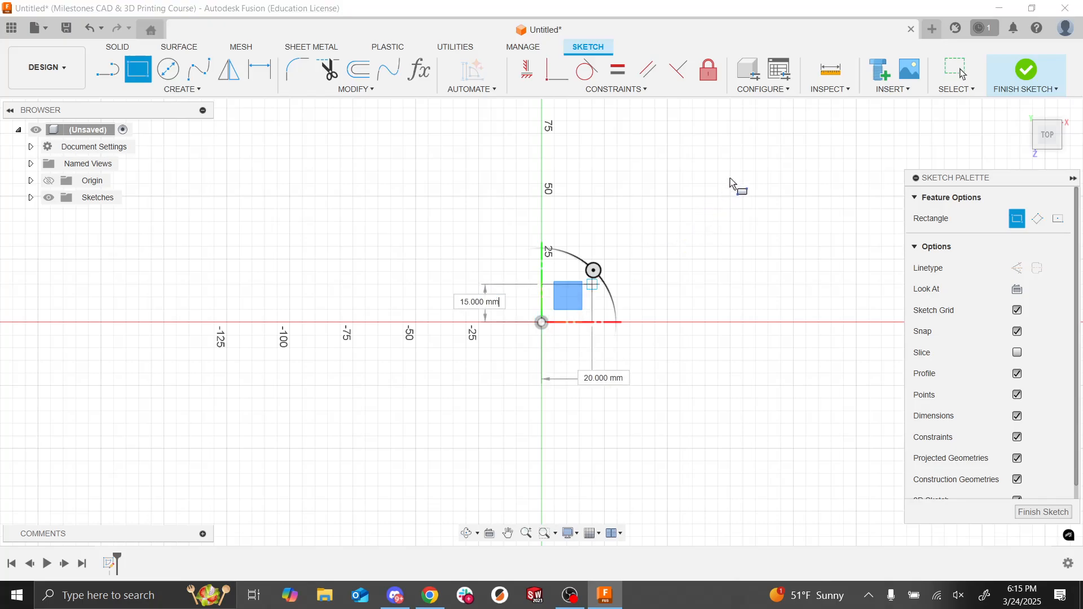
pyautogui.click(768, 159)
pyautogui.press('Escape')
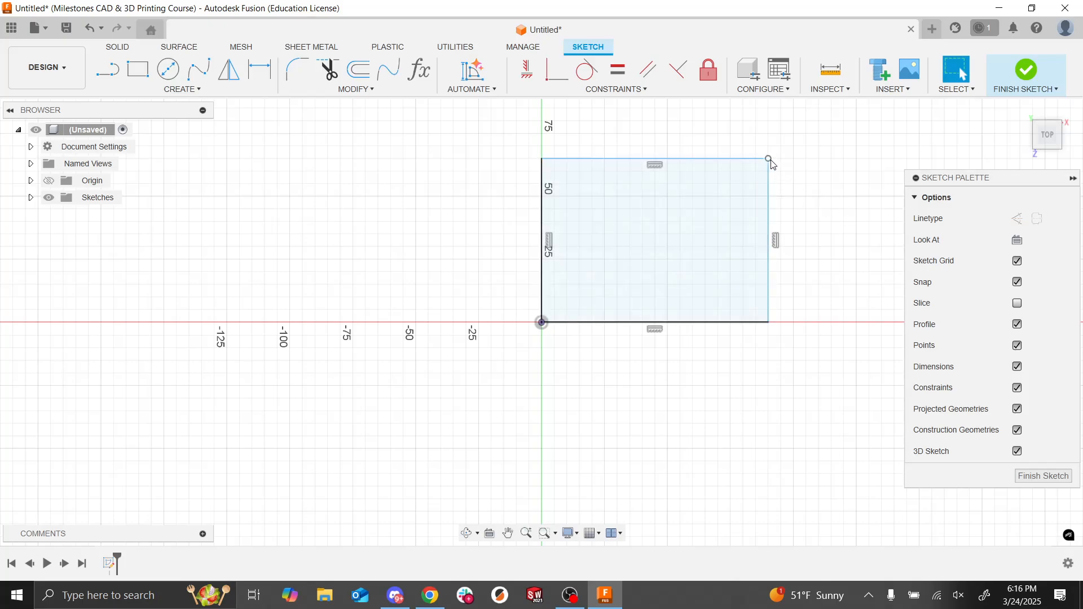
# Step: Stretch the rectangle by its free corner to about 80 by 63 mm, and dimension its width at 80 mm
pyautogui.moveTo(769, 159); pyautogui.dragTo(743, 259)
pyautogui.moveTo(789, 223); pyautogui.dragTo(744, 167)
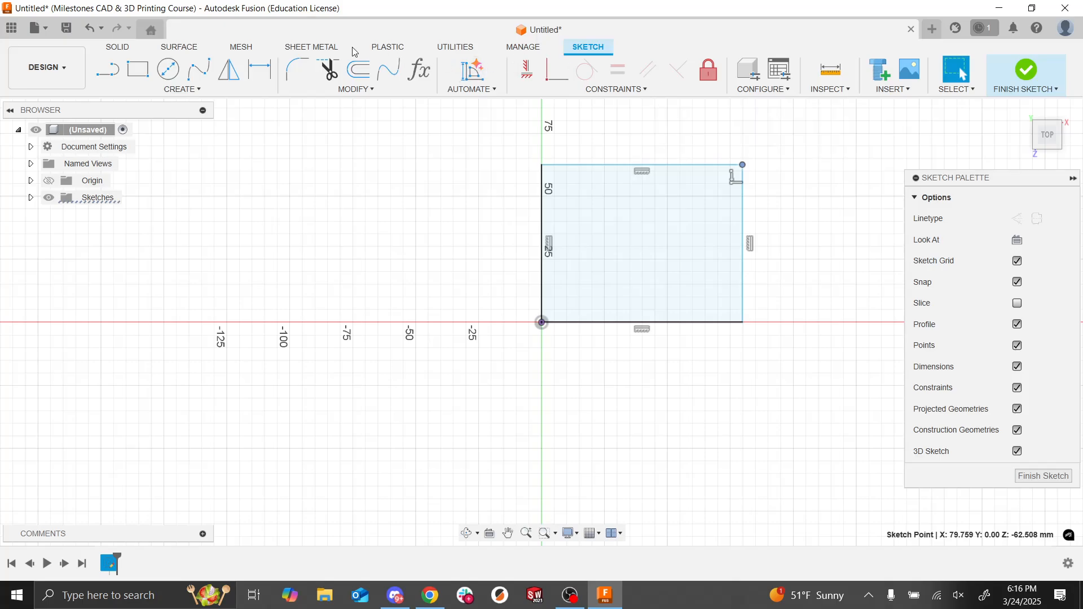
pyautogui.click(259, 78)
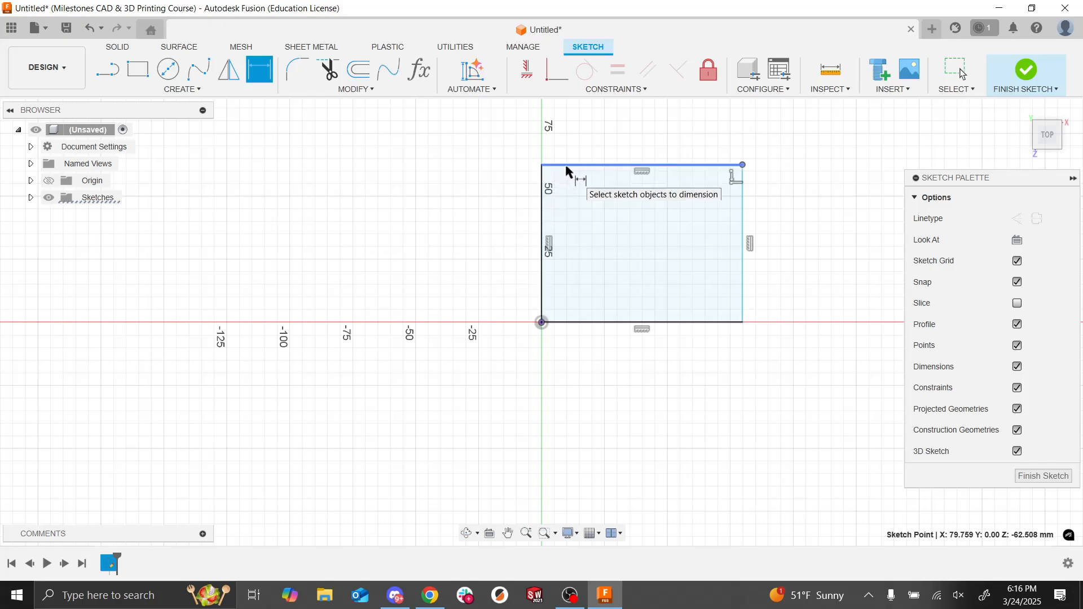
pyautogui.click(546, 189)
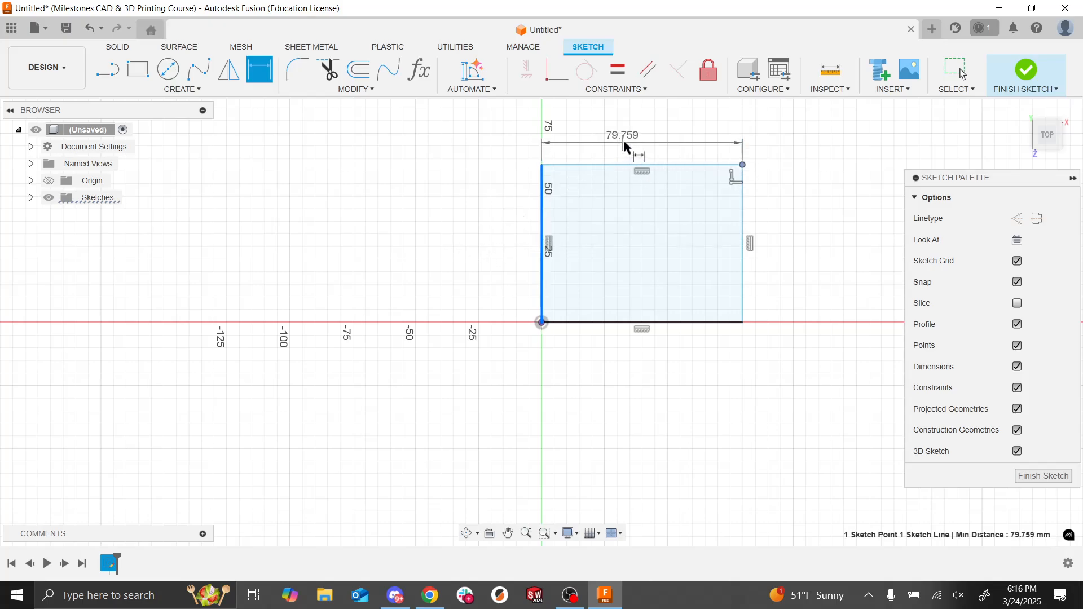
pyautogui.click(634, 145)
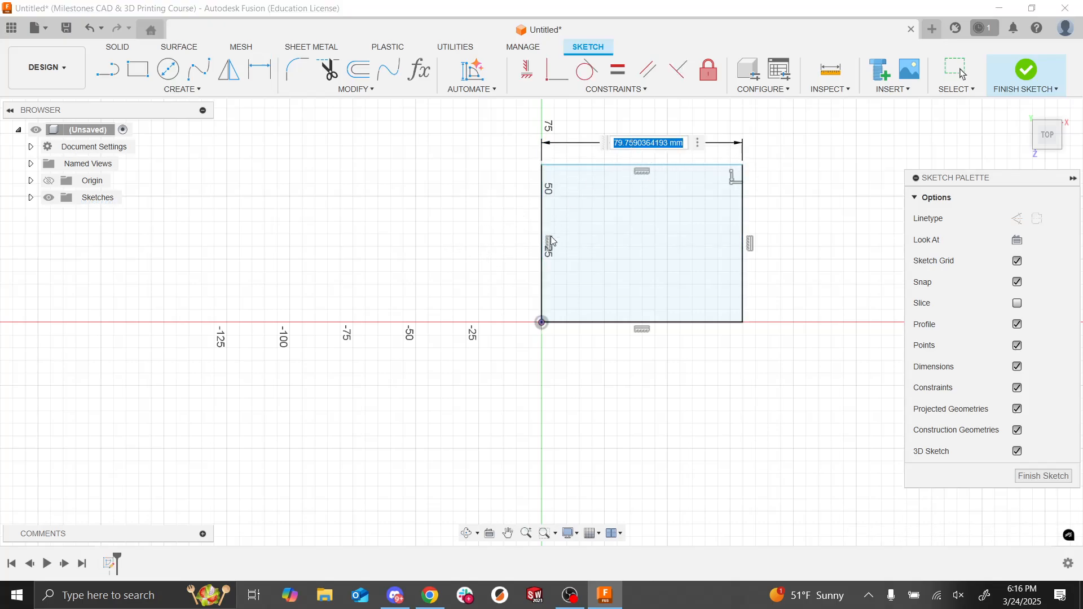
pyautogui.write('80')
pyautogui.press('Return')
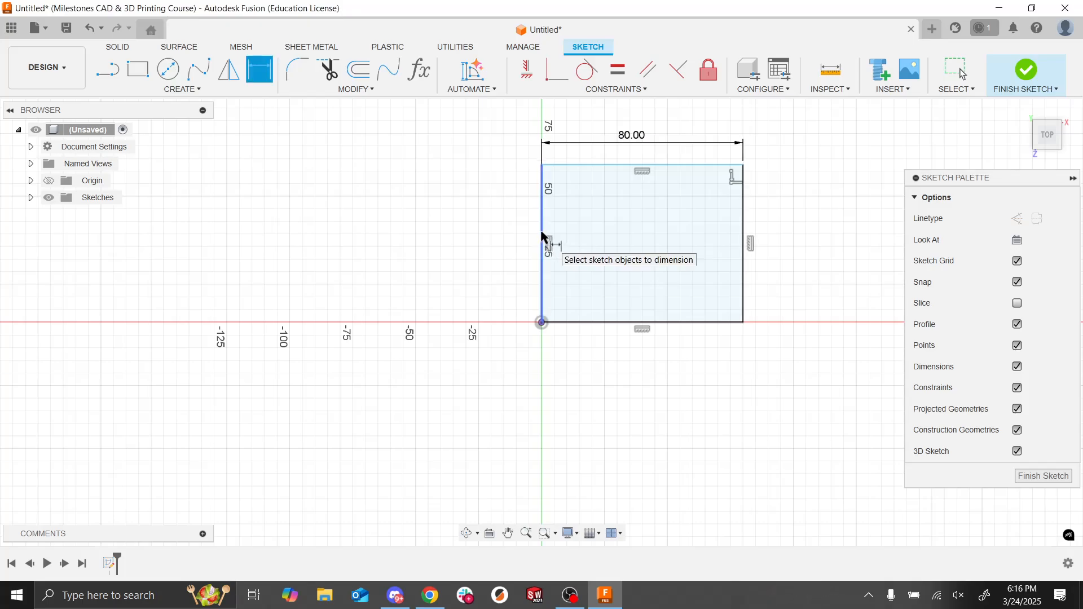
# Step: Dimension the rectangle's left edge at 80 mm
pyautogui.click(541, 236)
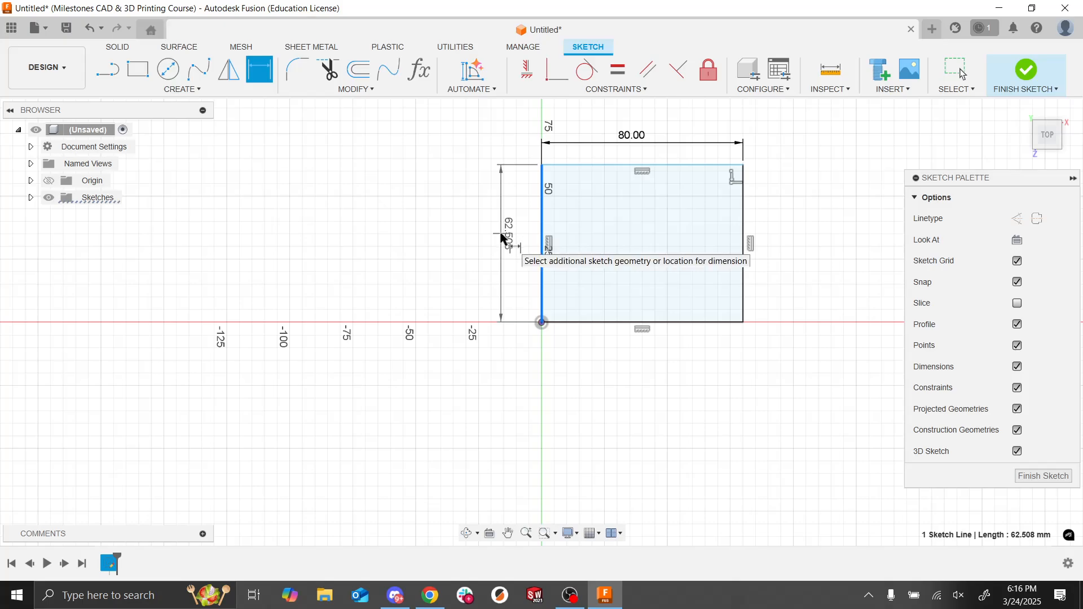
pyautogui.click(501, 237)
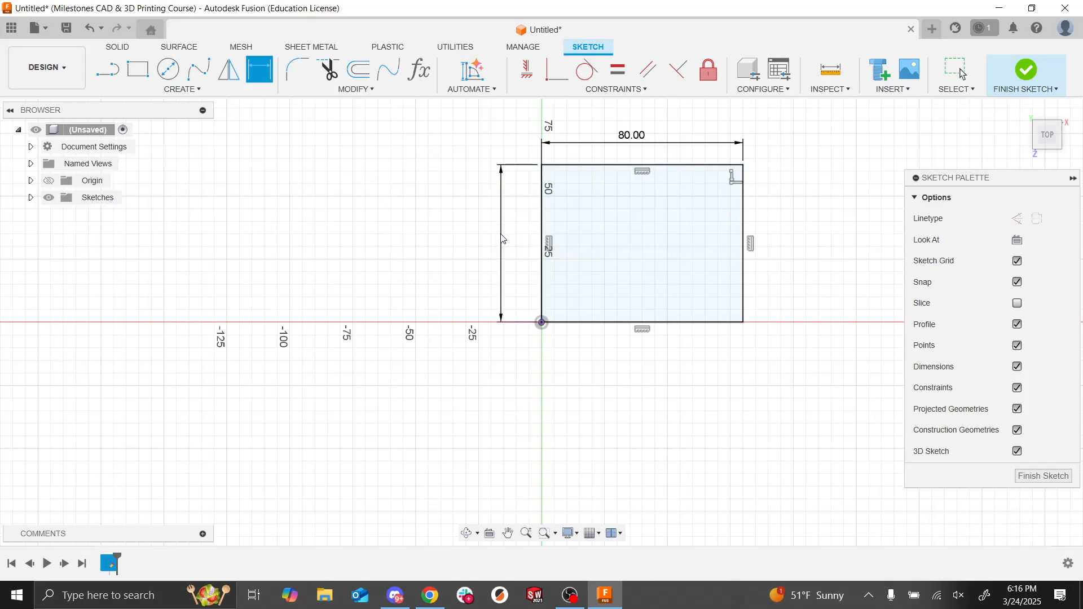
pyautogui.write('80')
pyautogui.press('Return')
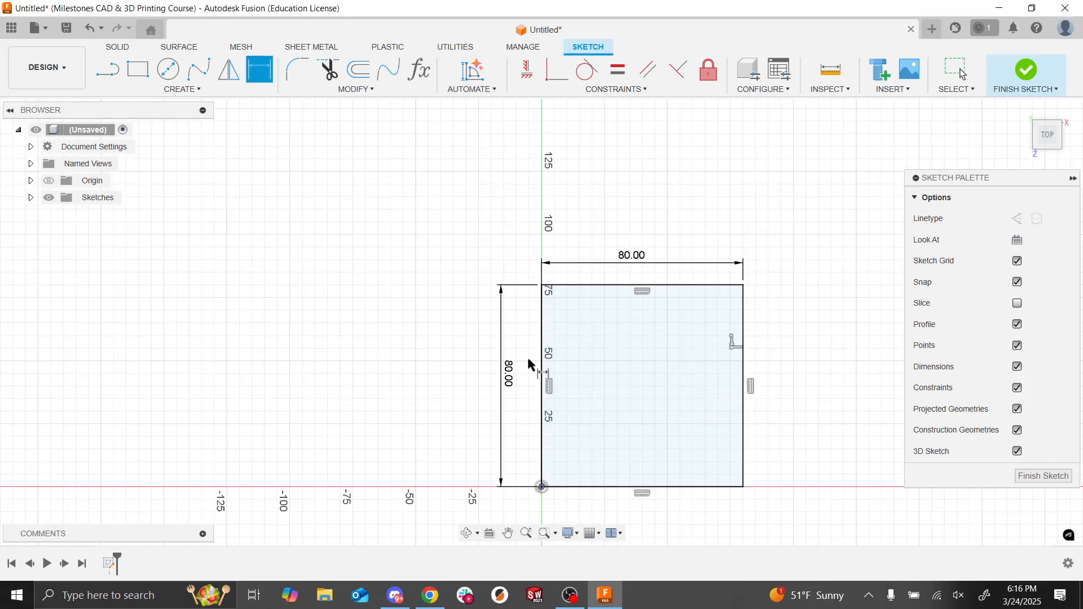
pyautogui.press('Escape')
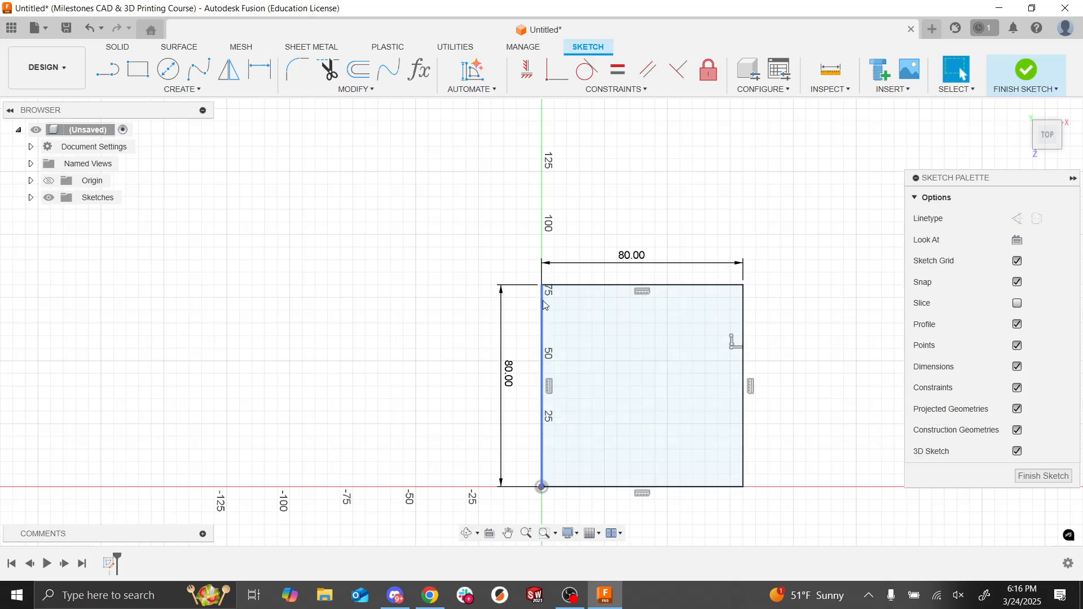
# Step: Delete the square's vertical dimension and dimension its left edge again at 80 mm, slightly farther from the square
pyautogui.click(520, 291)
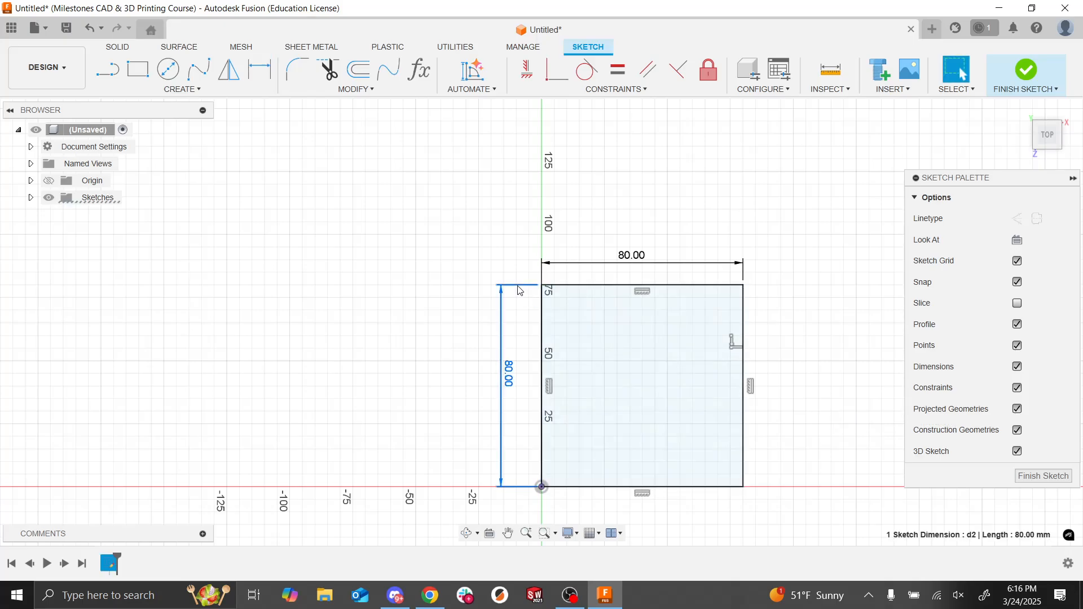
pyautogui.press('Delete')
pyautogui.click(555, 285)
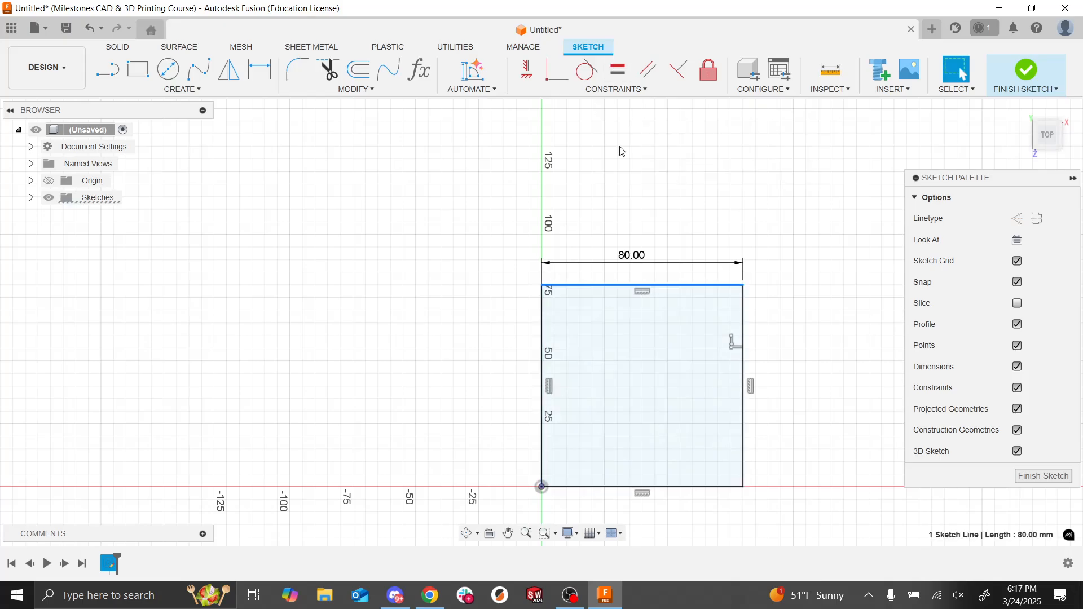
pyautogui.click(600, 188)
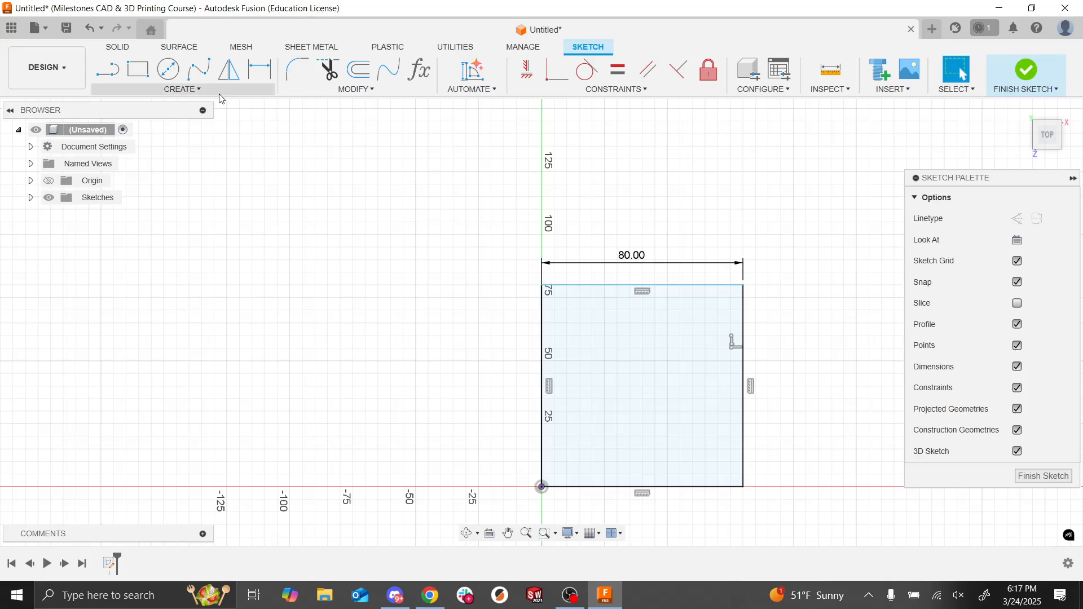
pyautogui.press('d')
pyautogui.click(543, 389)
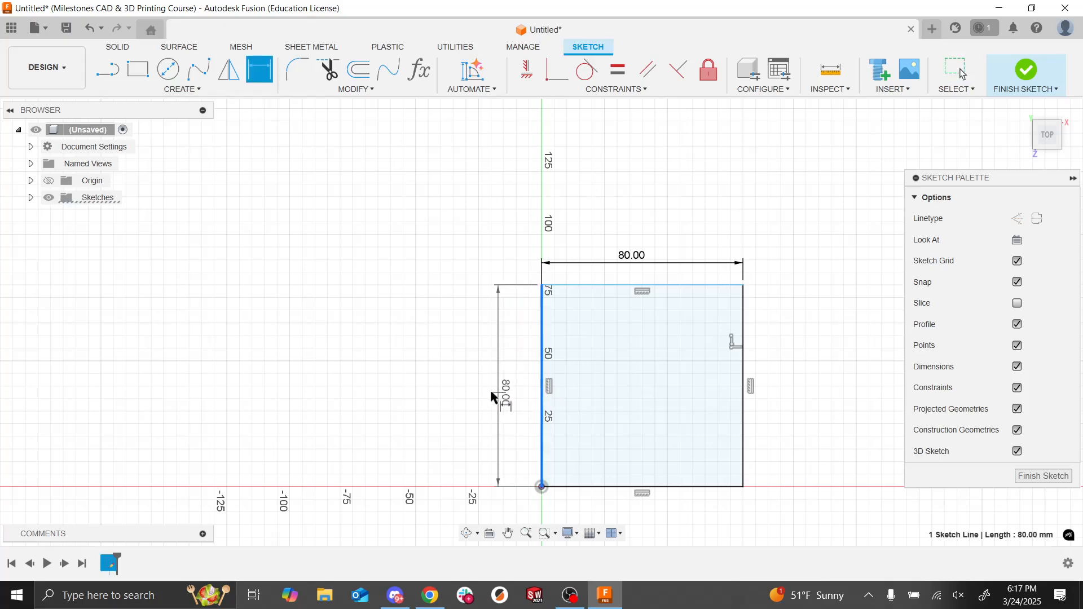
pyautogui.click(481, 391)
pyautogui.write('80')
pyautogui.press('Return')
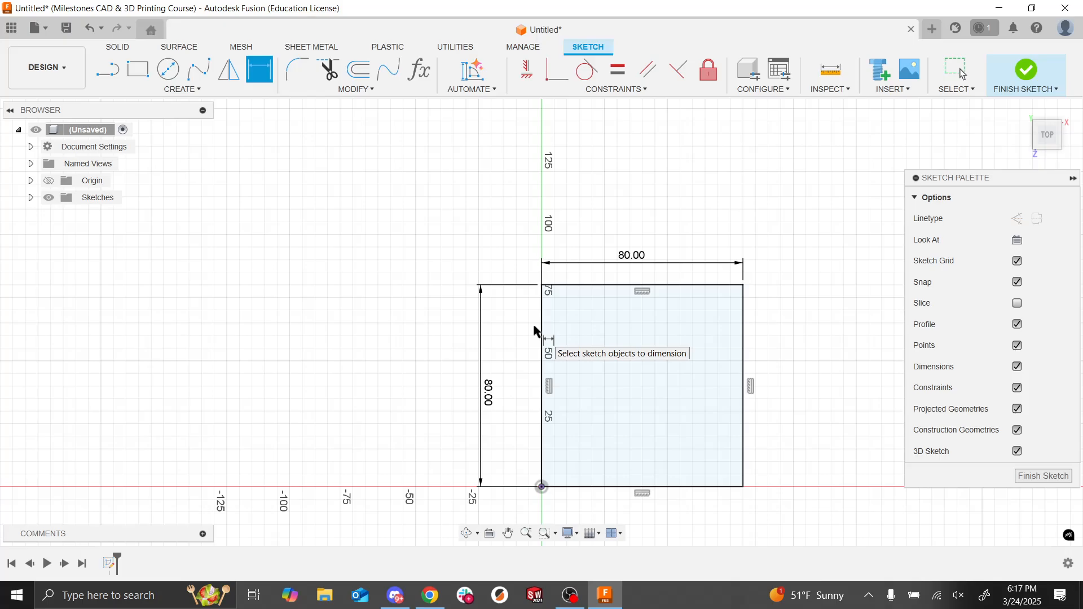
pyautogui.press('Escape')
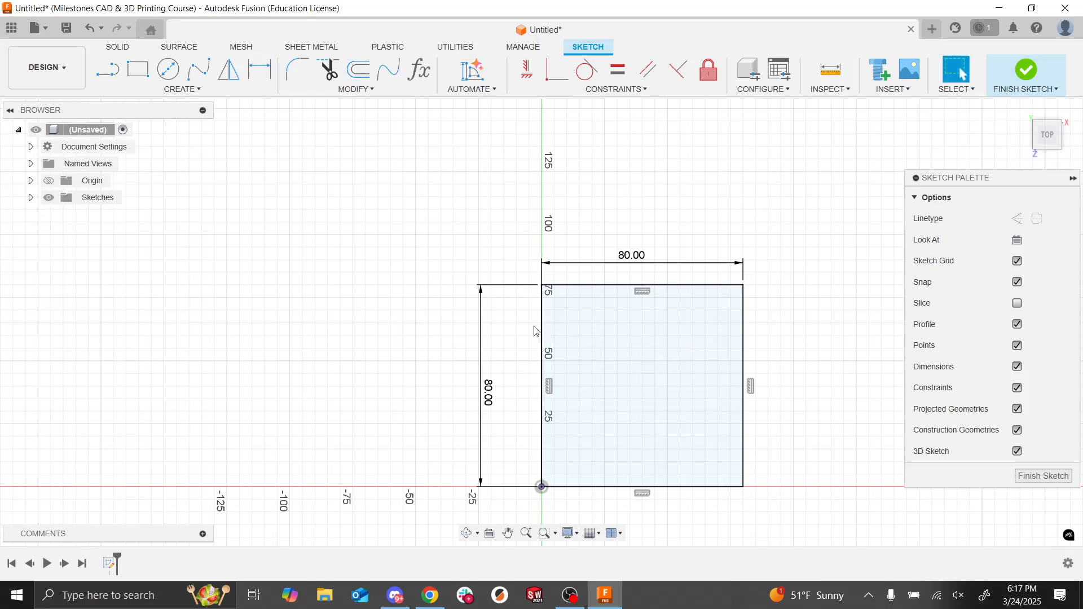
# Step: Draw a second two-point rectangle about 91 mm wide, detached from the square on the left side of the vertical axis
pyautogui.click(745, 305)
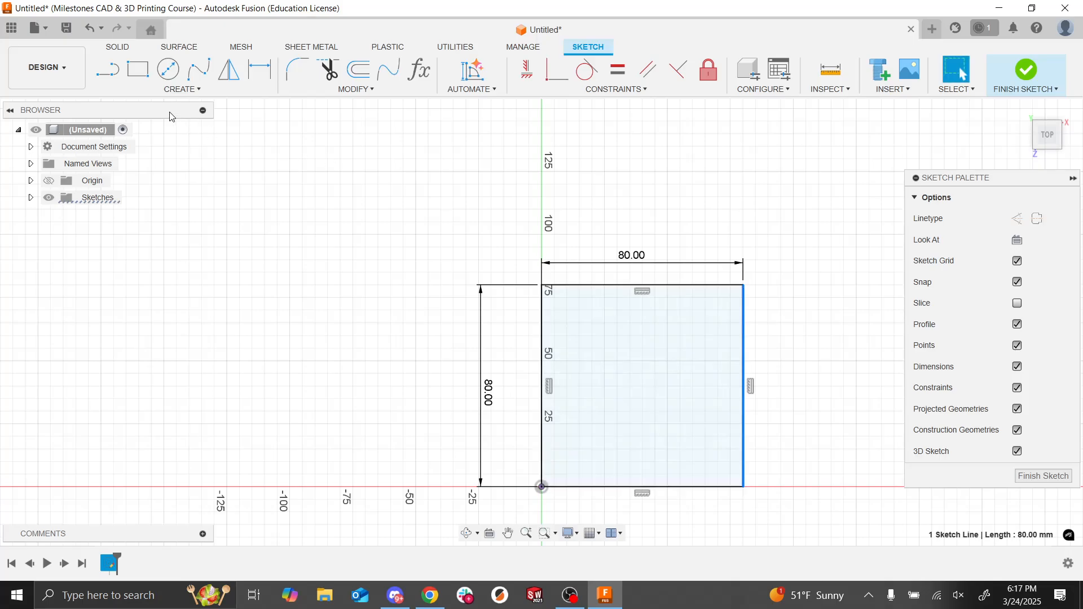
pyautogui.click(138, 69)
pyautogui.click(170, 241)
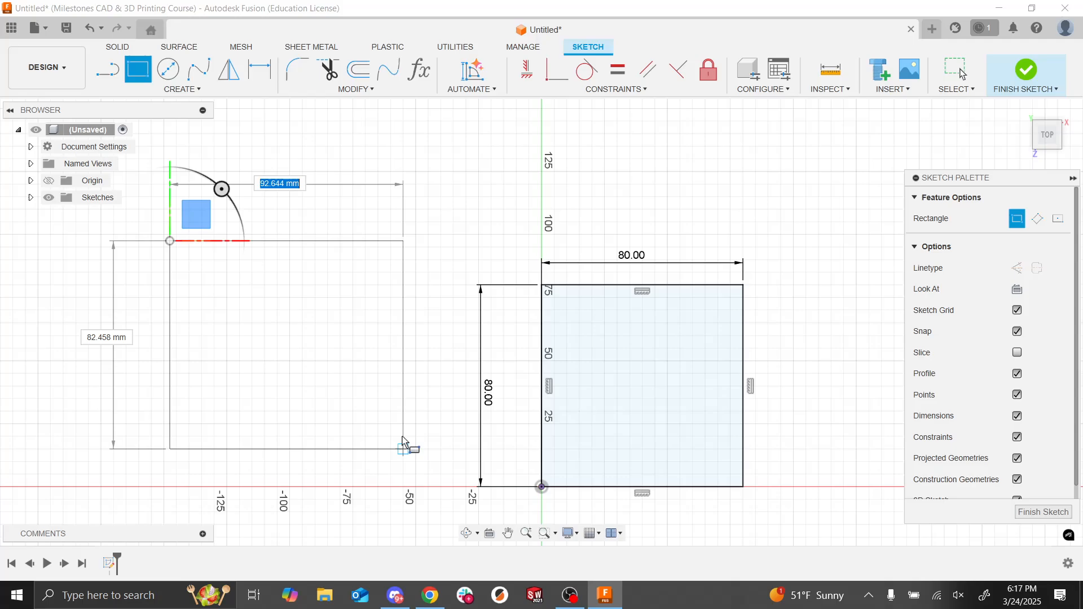
pyautogui.click(400, 431)
pyautogui.press('Escape')
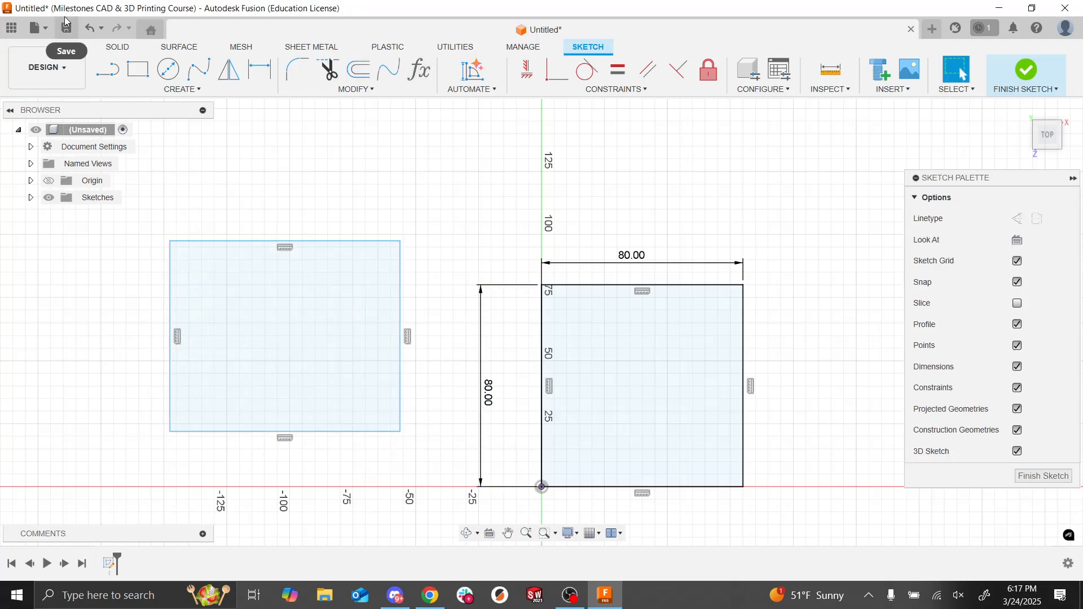
# Step: Dimension the second rectangle's top edge and left edge at 80 mm each
pyautogui.click(259, 70)
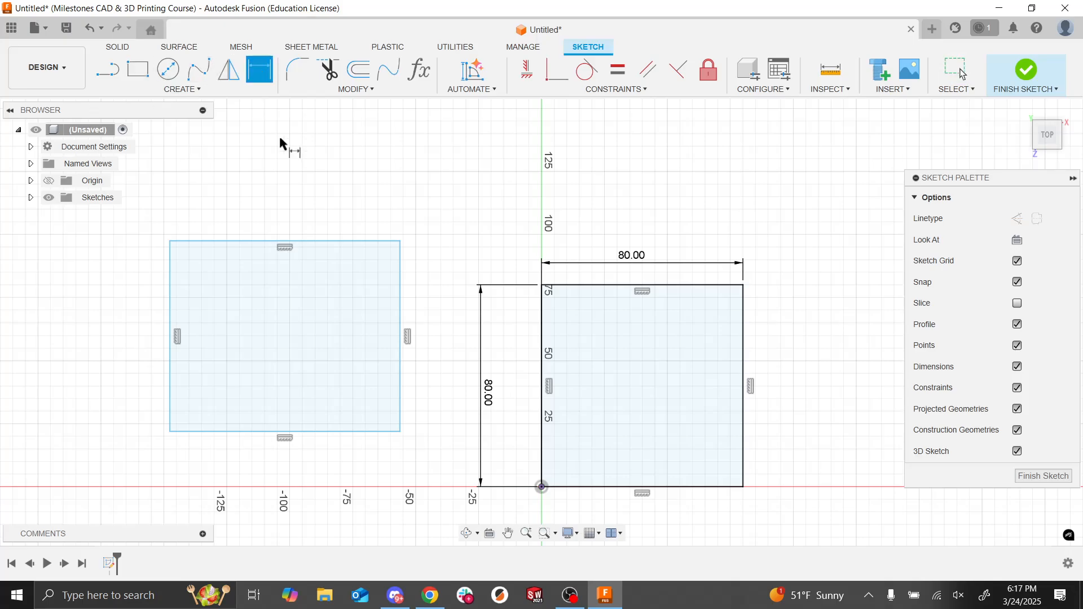
pyautogui.click(305, 241)
pyautogui.click(297, 197)
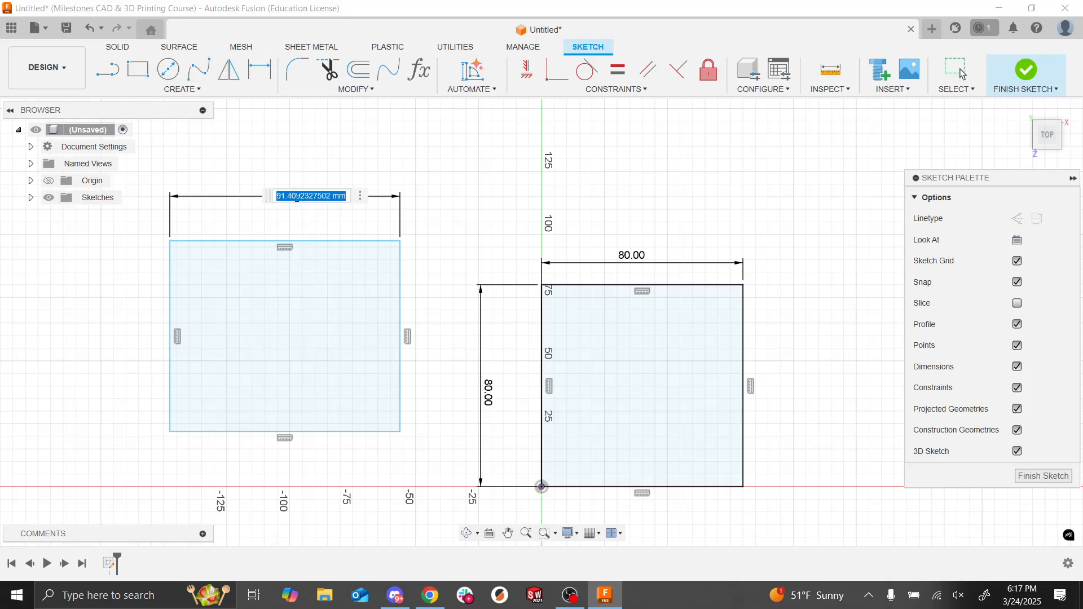
pyautogui.write('80')
pyautogui.press('Return')
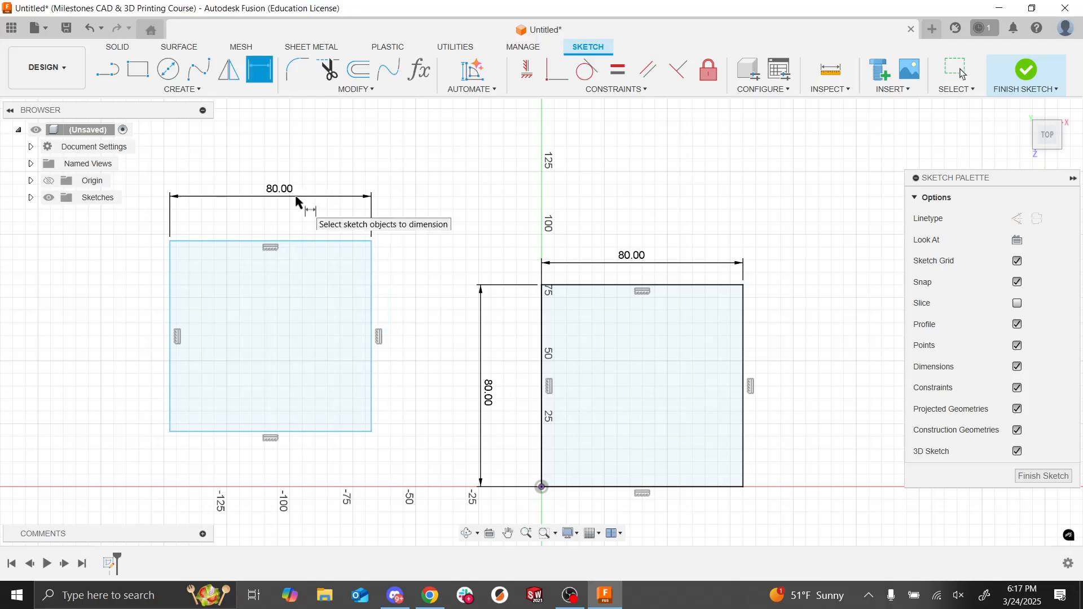
pyautogui.click(168, 312)
pyautogui.click(151, 316)
pyautogui.write('80')
pyautogui.press('Return')
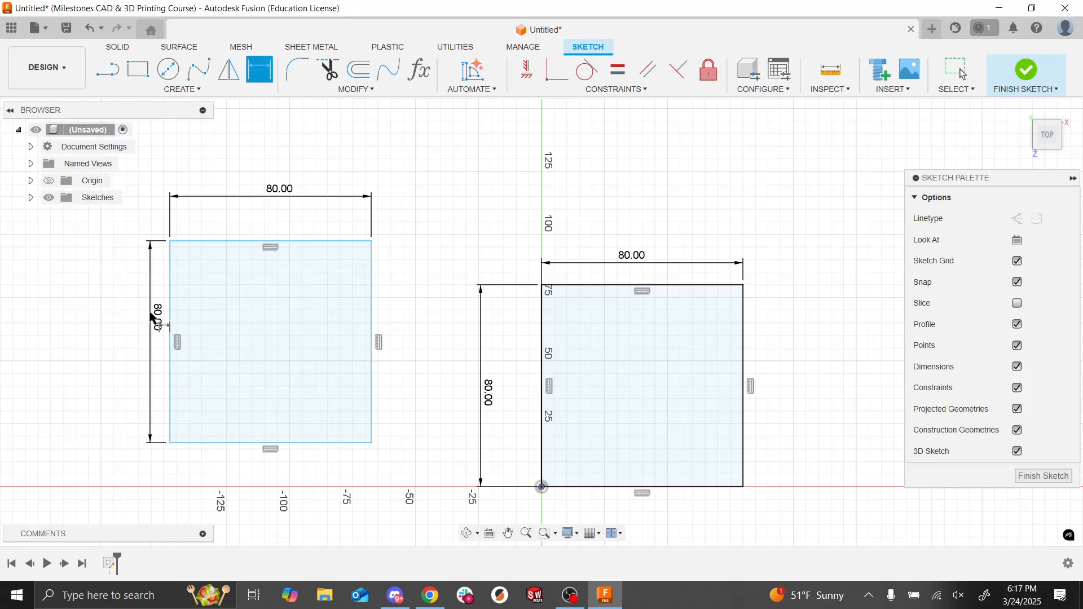
pyautogui.press('Escape')
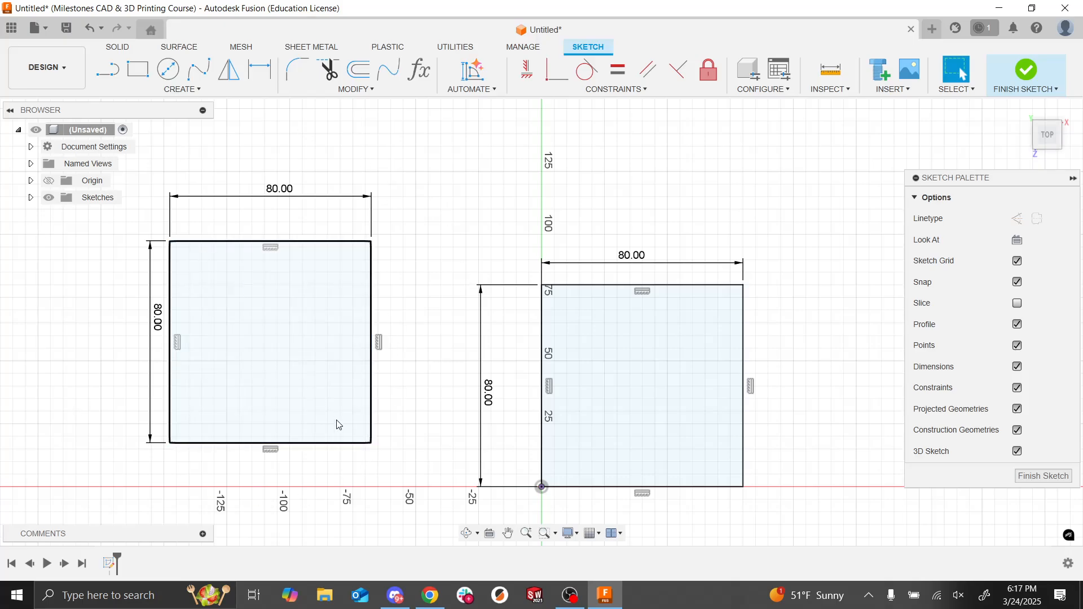
# Step: Move the second square up and to the right, and dimension its lower-right corner 60 mm horizontally from the origin
pyautogui.moveTo(371, 444); pyautogui.dragTo(395, 405)
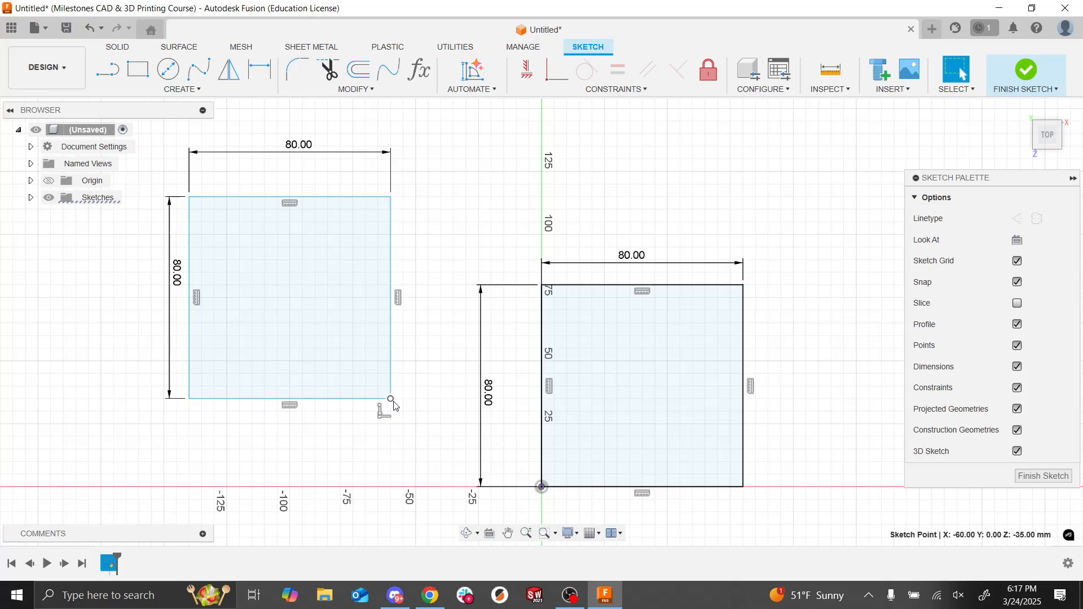
pyautogui.click(255, 78)
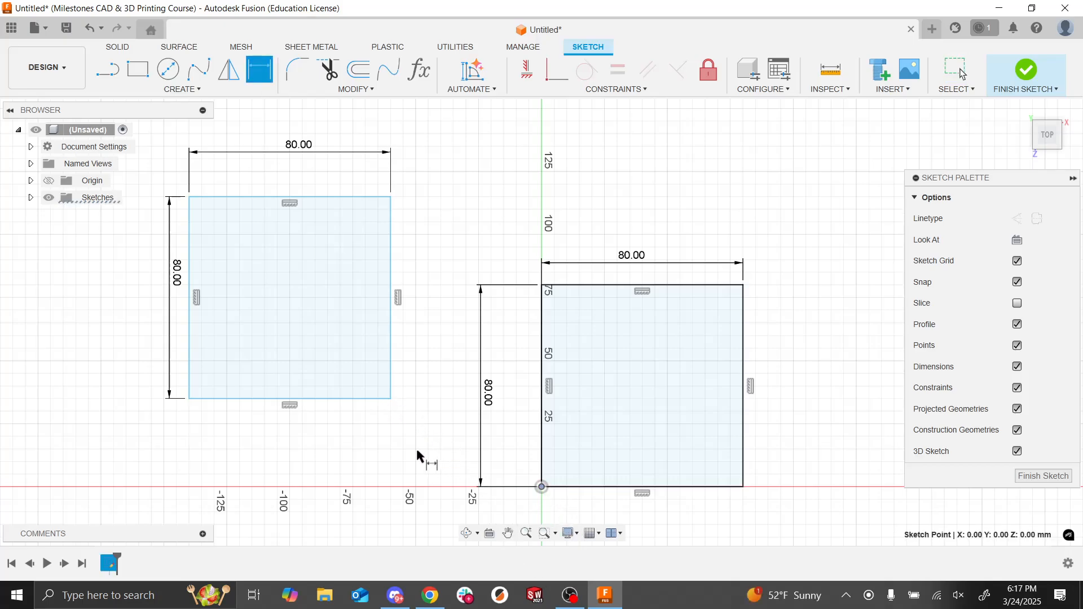
pyautogui.click(390, 400)
pyautogui.click(428, 371)
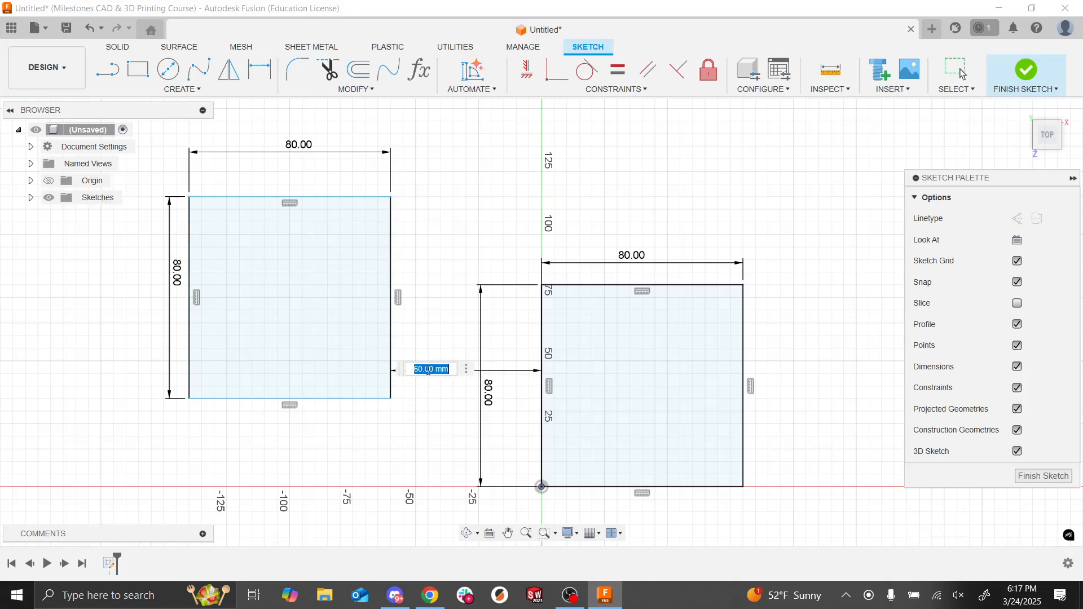
pyautogui.press('Return')
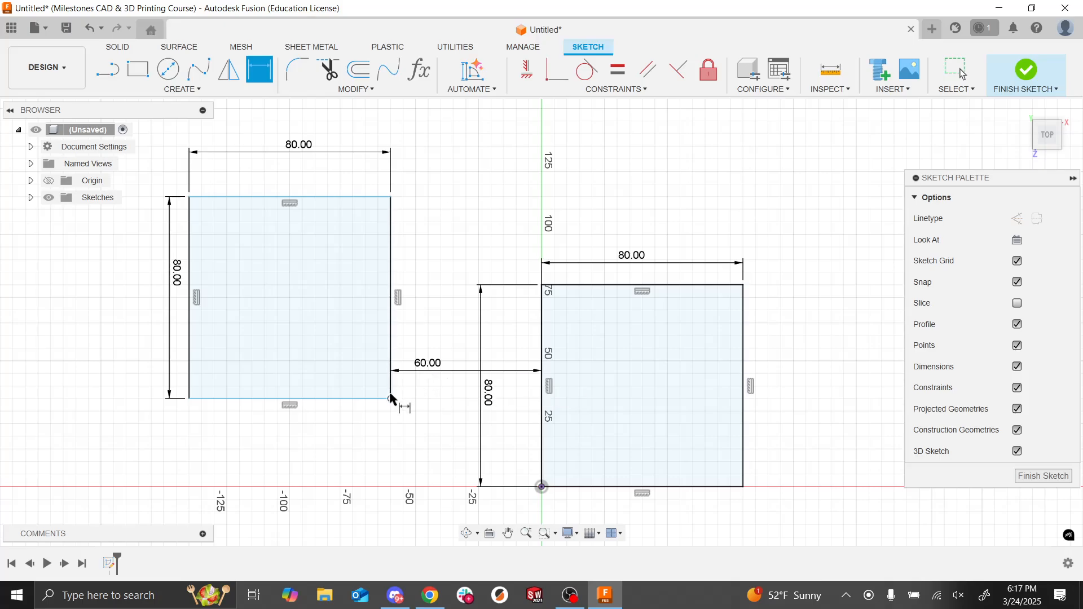
# Step: Dimension the second square's lower-right corner 35 mm vertically from the origin
pyautogui.click(391, 399)
pyautogui.click(542, 487)
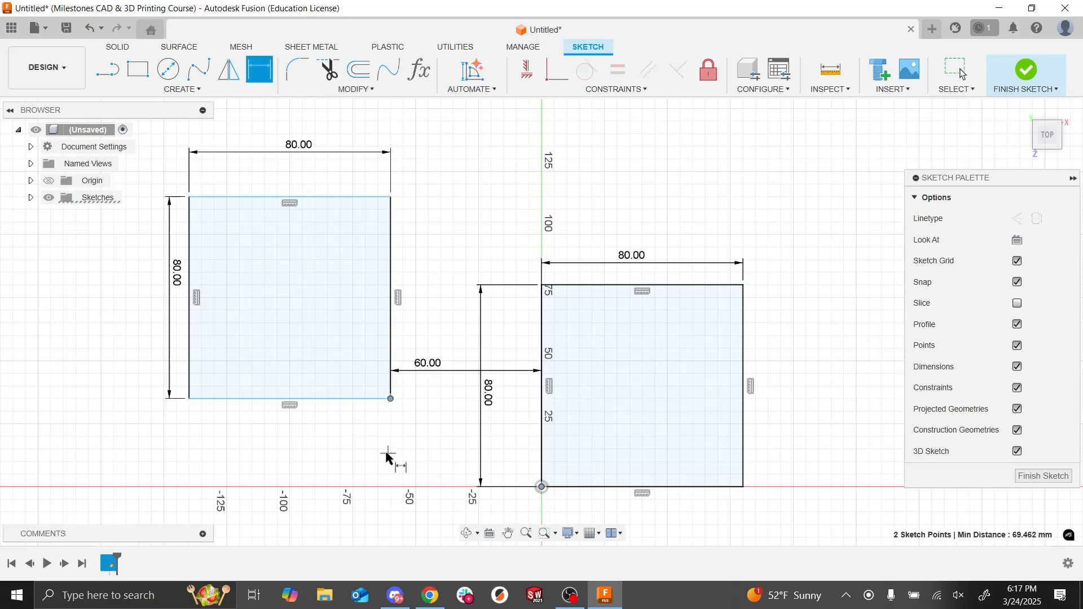
pyautogui.click(374, 449)
pyautogui.press('Return')
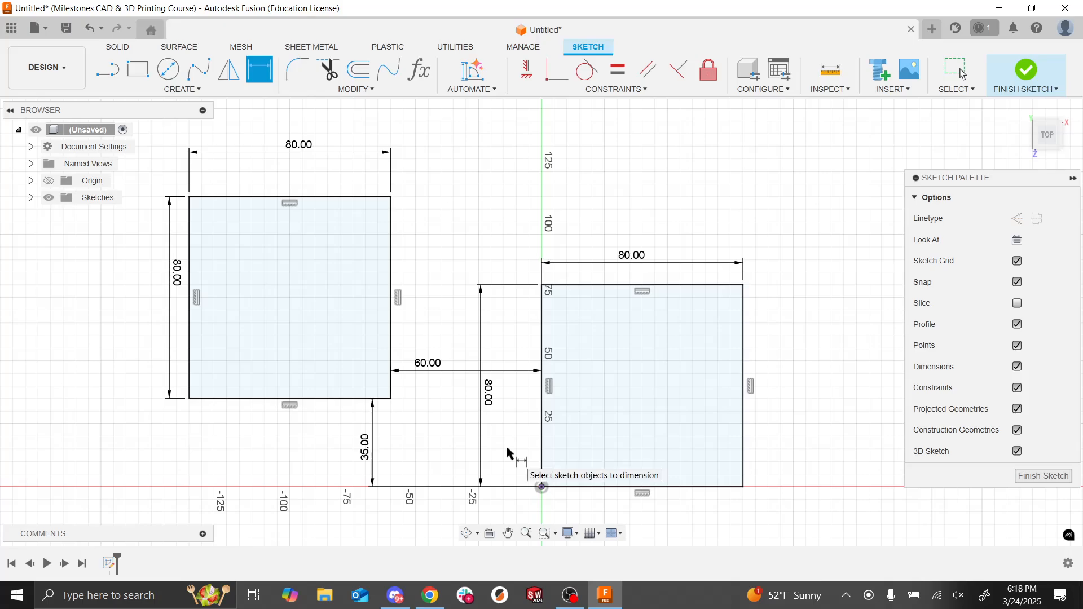
pyautogui.press('Escape')
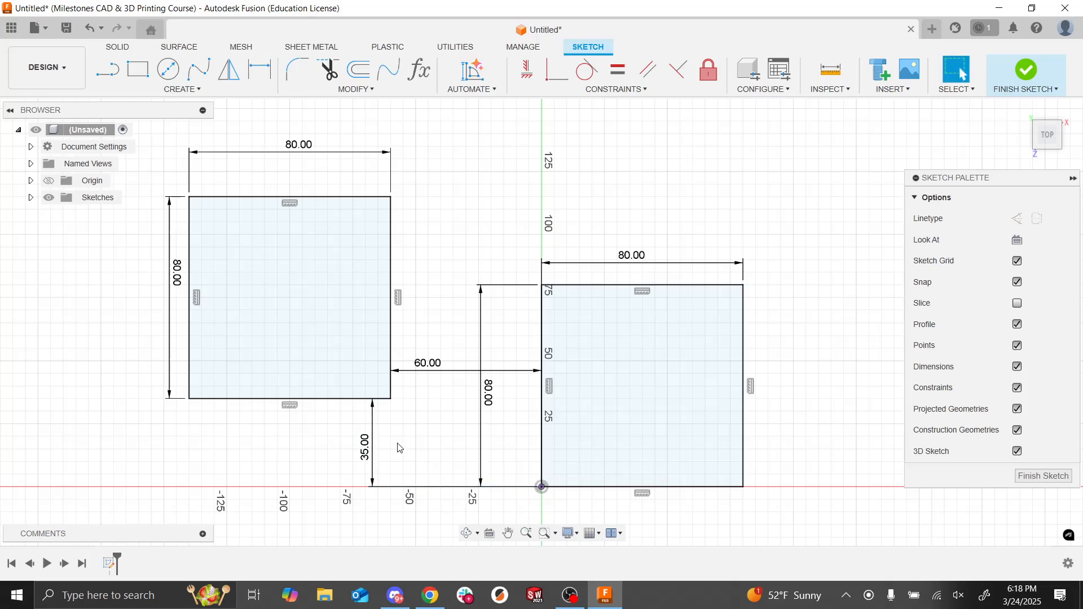
# Step: Delete the whole second square together with its size and position dimensions
pyautogui.moveTo(439, 430); pyautogui.dragTo(158, 152)
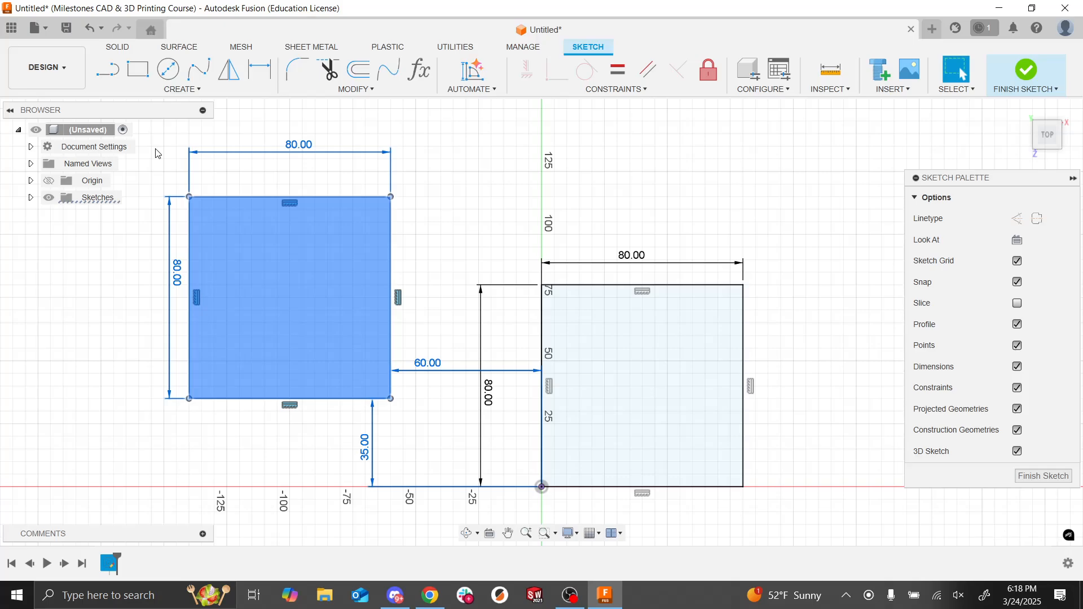
pyautogui.press('Delete')
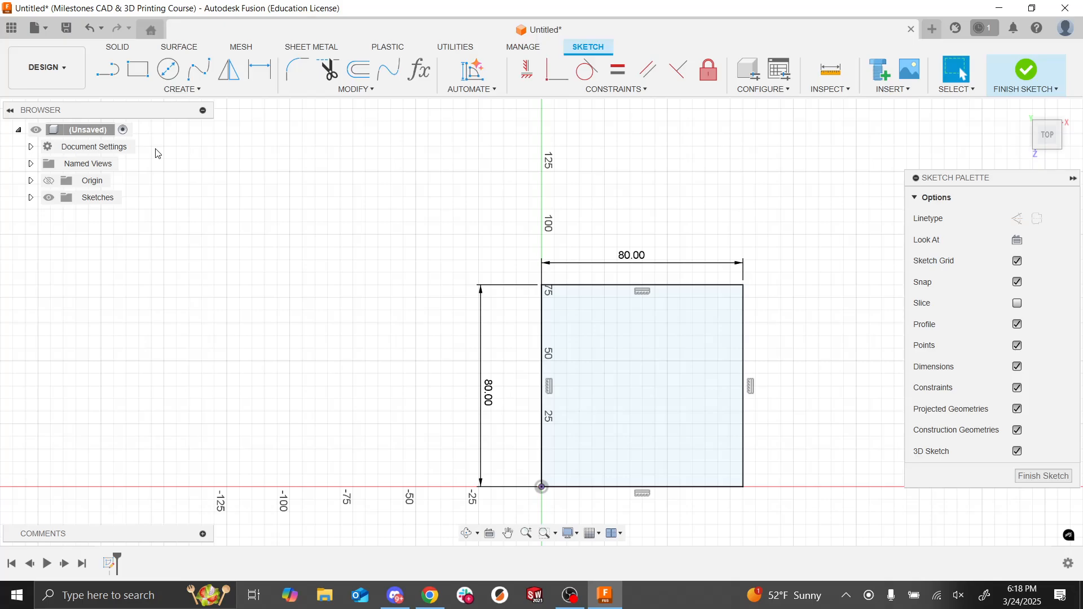
# Step: Sketch an open chain of four connected freehand lines in the empty area beside the 80 mm square
pyautogui.scroll(-3, 322, 269)
pyautogui.scroll(3, 323, 269)
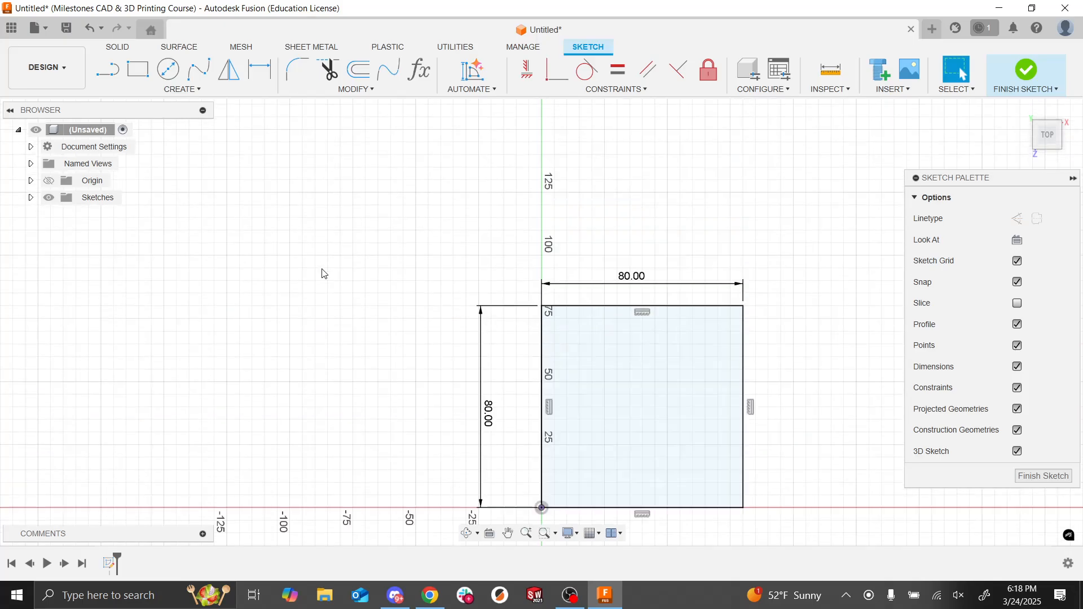
pyautogui.scroll(-2, 323, 274)
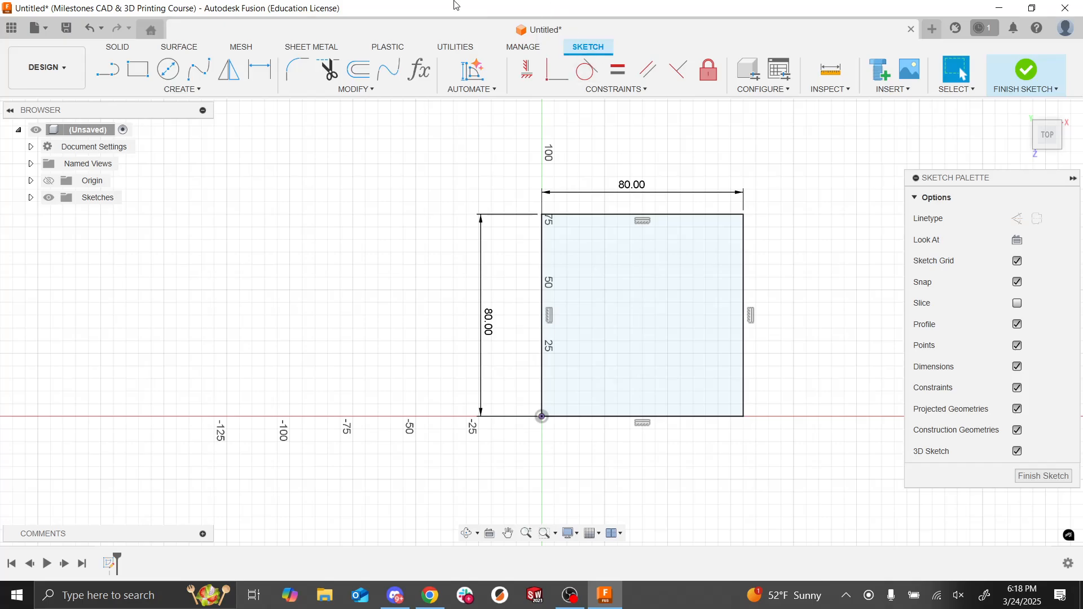
pyautogui.click(107, 69)
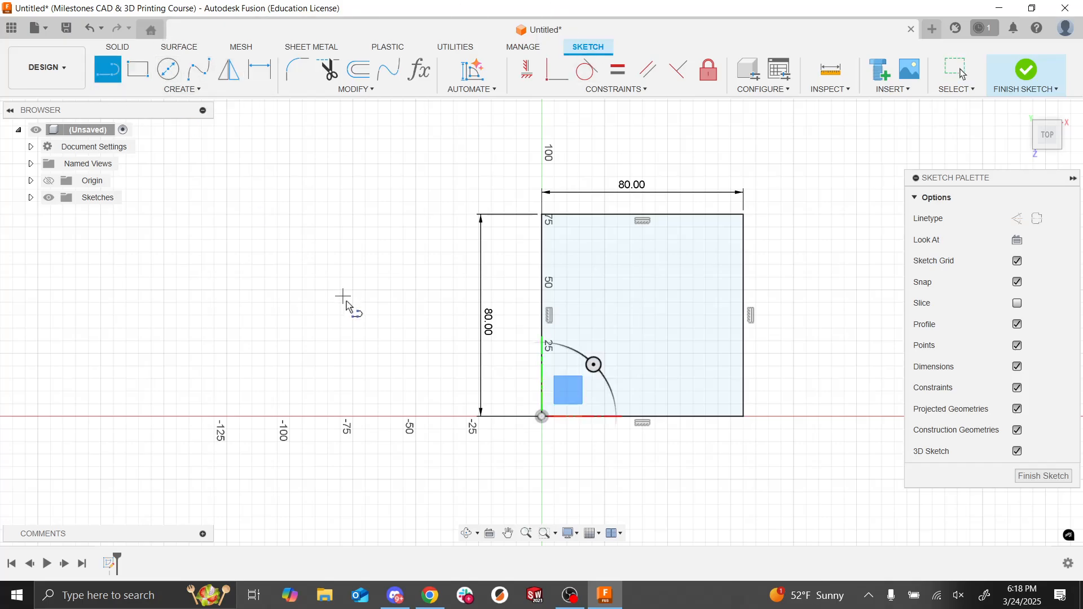
pyautogui.click(260, 194)
pyautogui.click(378, 252)
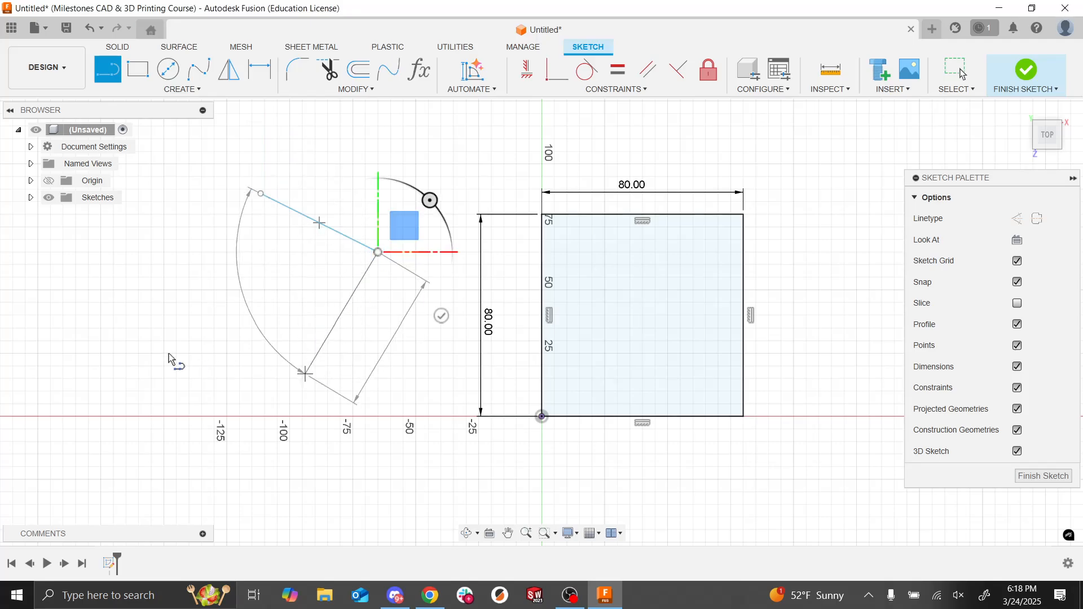
pyautogui.click(305, 374)
pyautogui.click(102, 386)
pyautogui.click(164, 215)
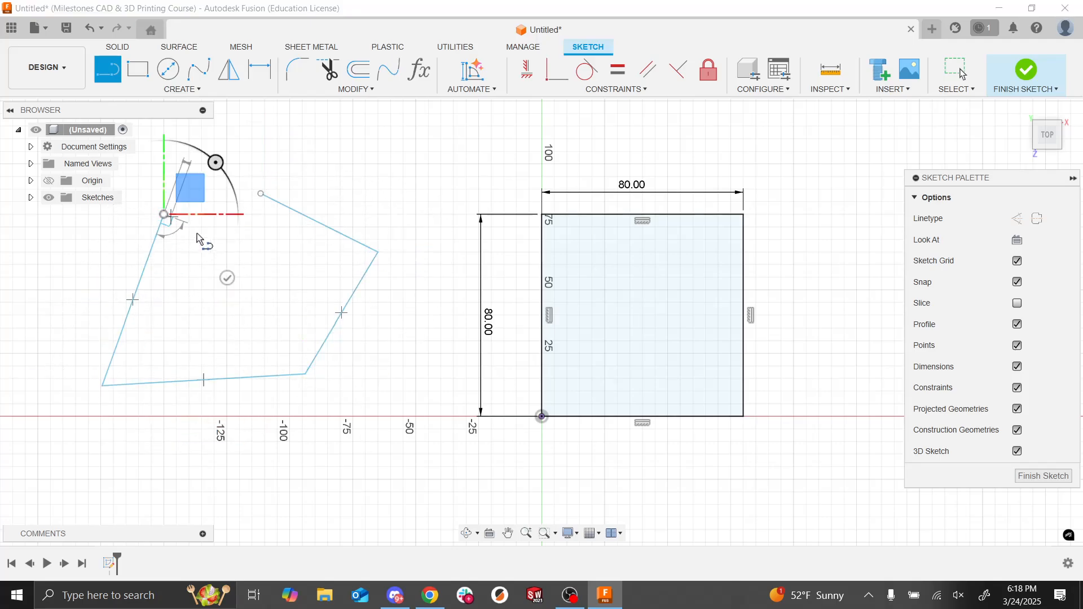
pyautogui.press('Escape')
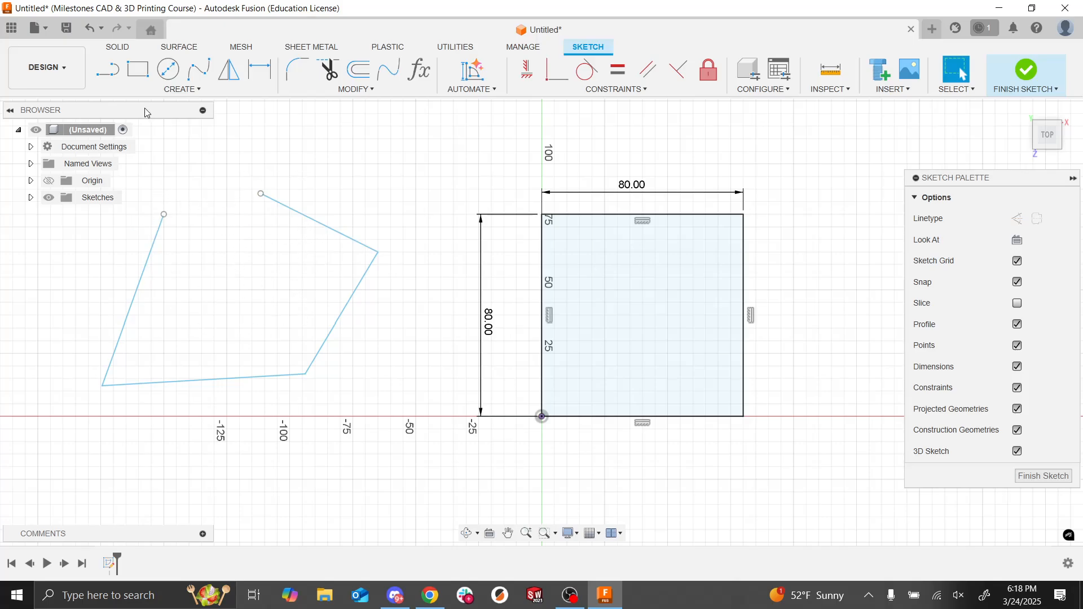
# Step: Close the four-line chain with a fifth line between its open endpoints, and delete the whole five-sided outline
pyautogui.click(107, 70)
pyautogui.click(163, 215)
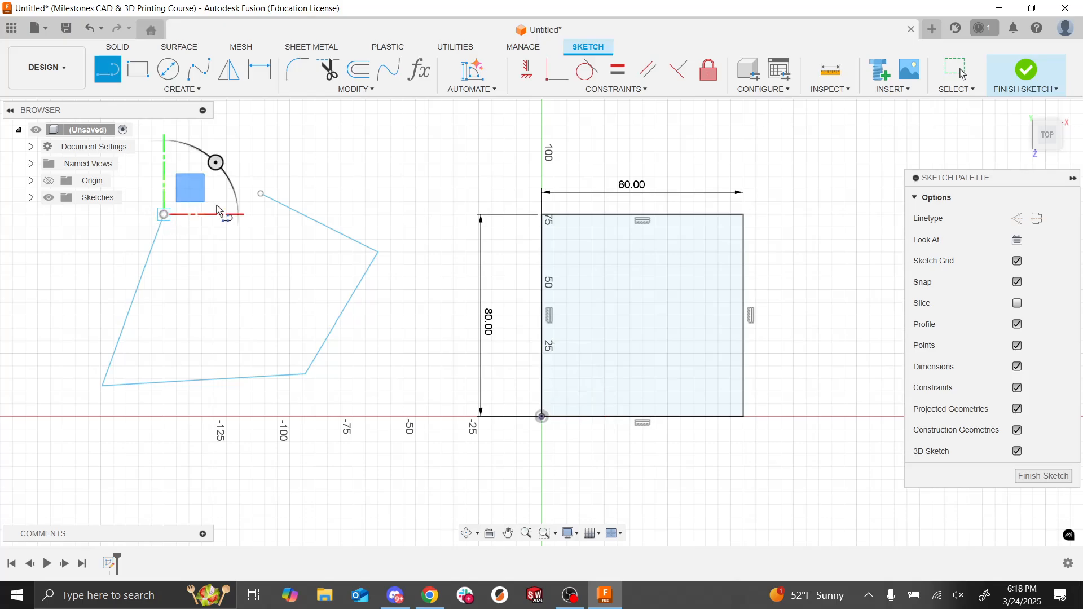
pyautogui.click(261, 193)
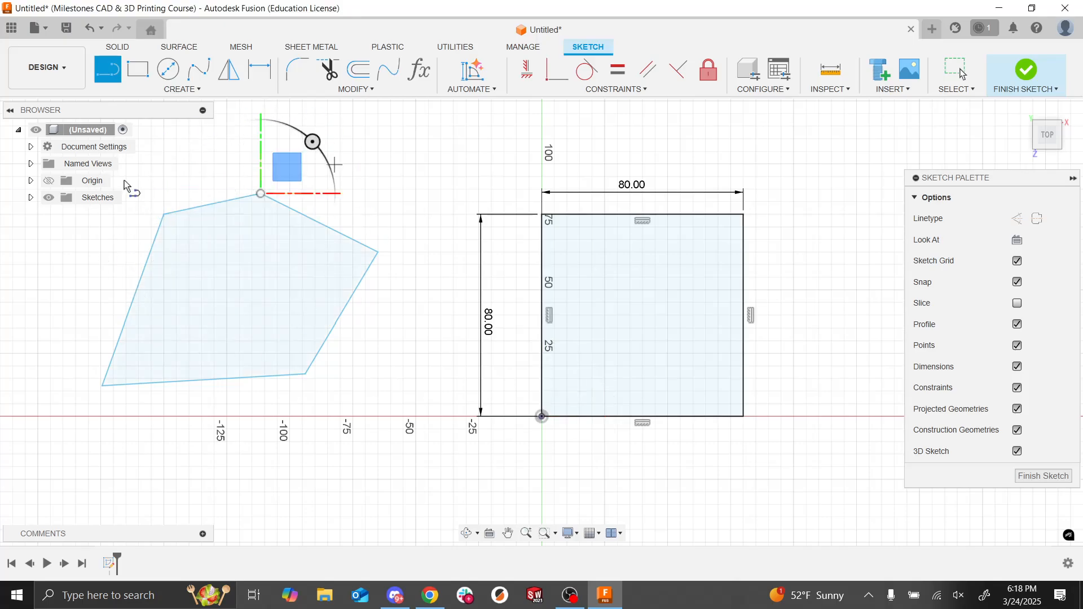
pyautogui.press('Escape')
pyautogui.moveTo(429, 388); pyautogui.dragTo(95, 184)
pyautogui.press('Delete')
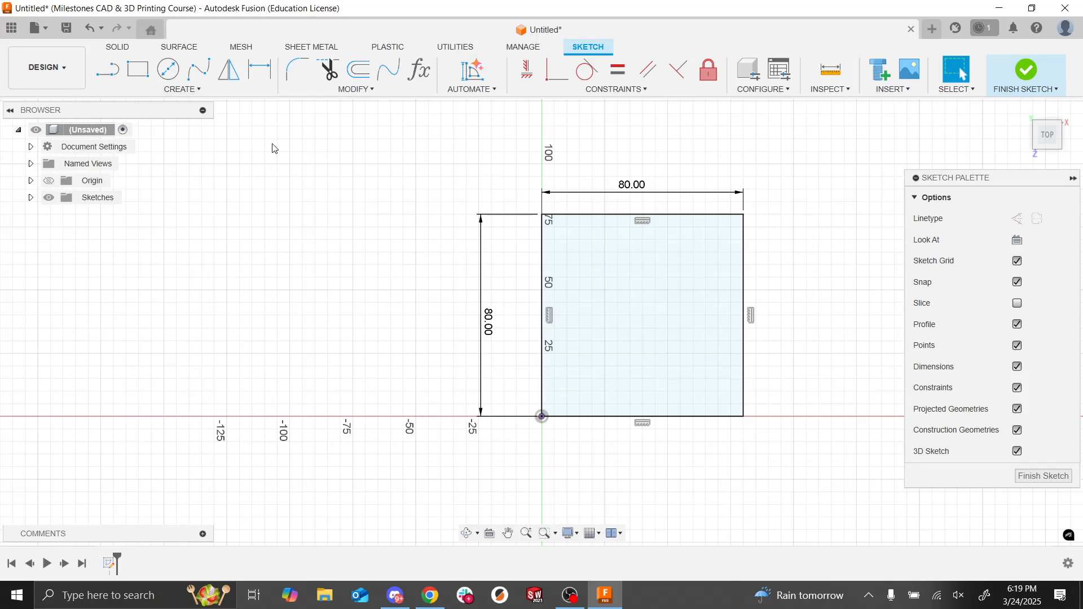
pyautogui.click(168, 69)
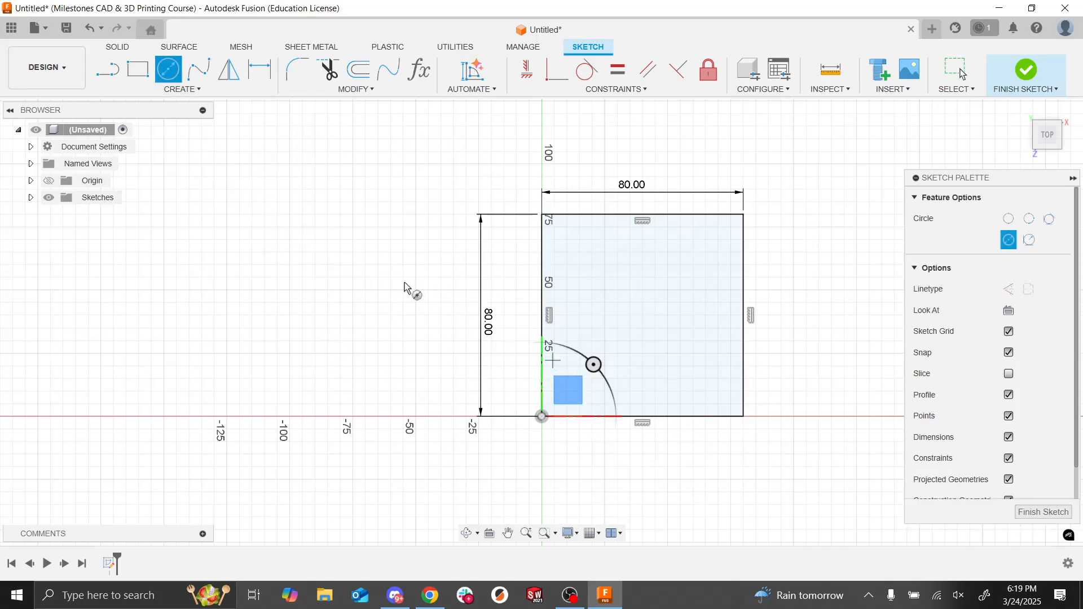
pyautogui.press('Escape')
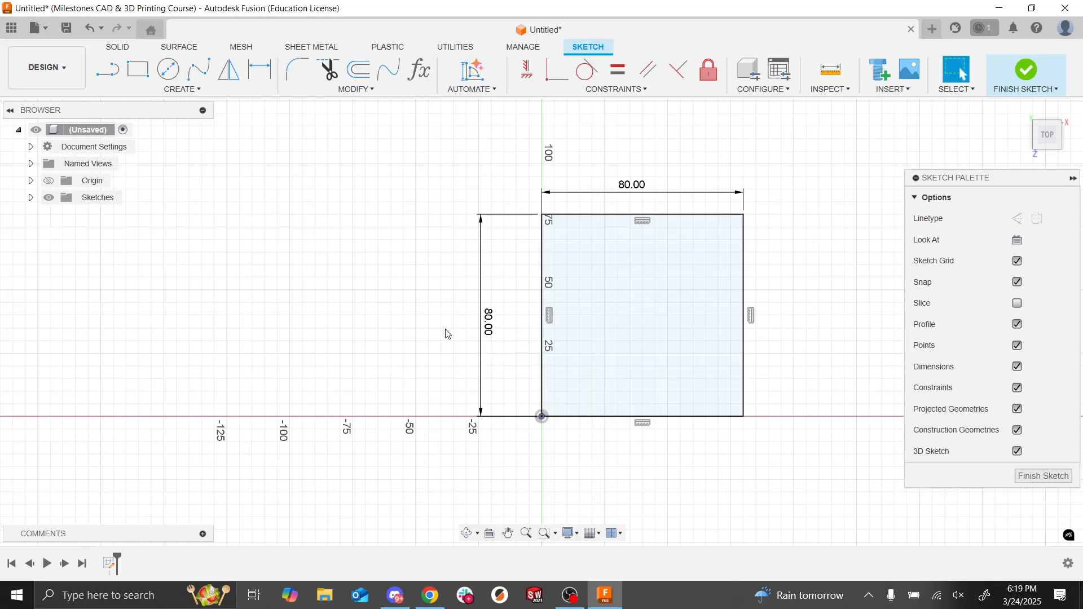
pyautogui.moveTo(467, 503)
pyautogui.mouseDown()
pyautogui.moveTo(624, 346)
pyautogui.moveTo(602, 357)
pyautogui.moveTo(591, 330)
pyautogui.mouseUp()
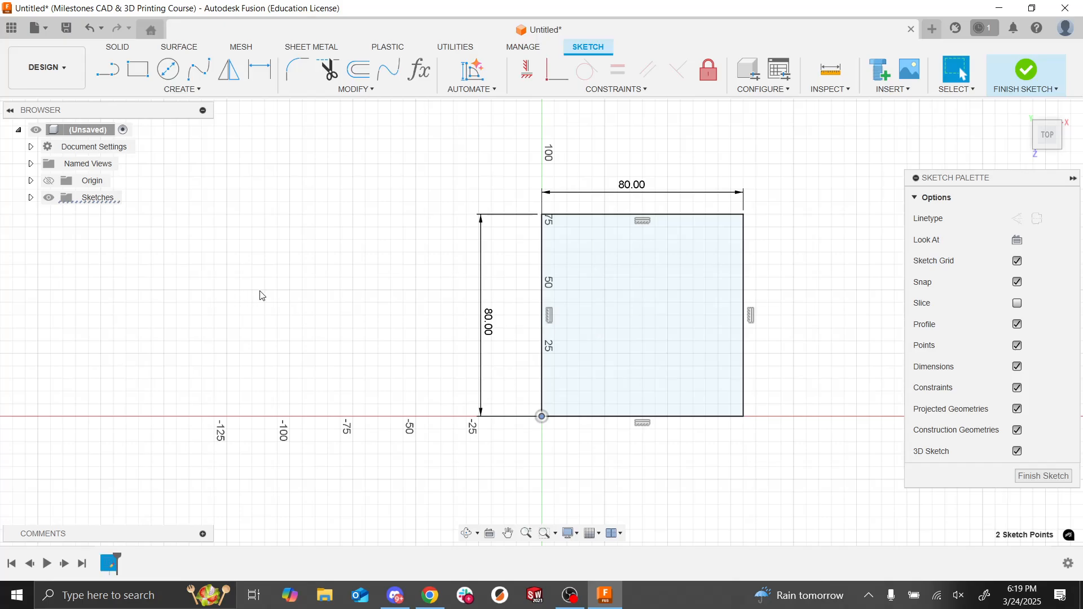
pyautogui.click(421, 336)
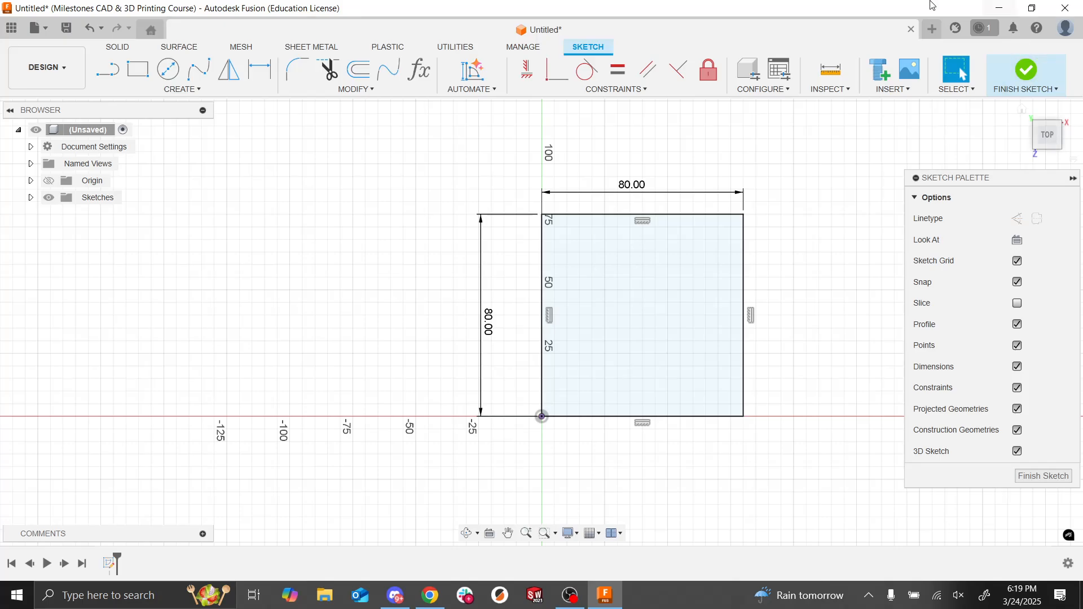
# Step: Finish the sketch and inspect the square profile from several angled 3D views
pyautogui.click(1017, 76)
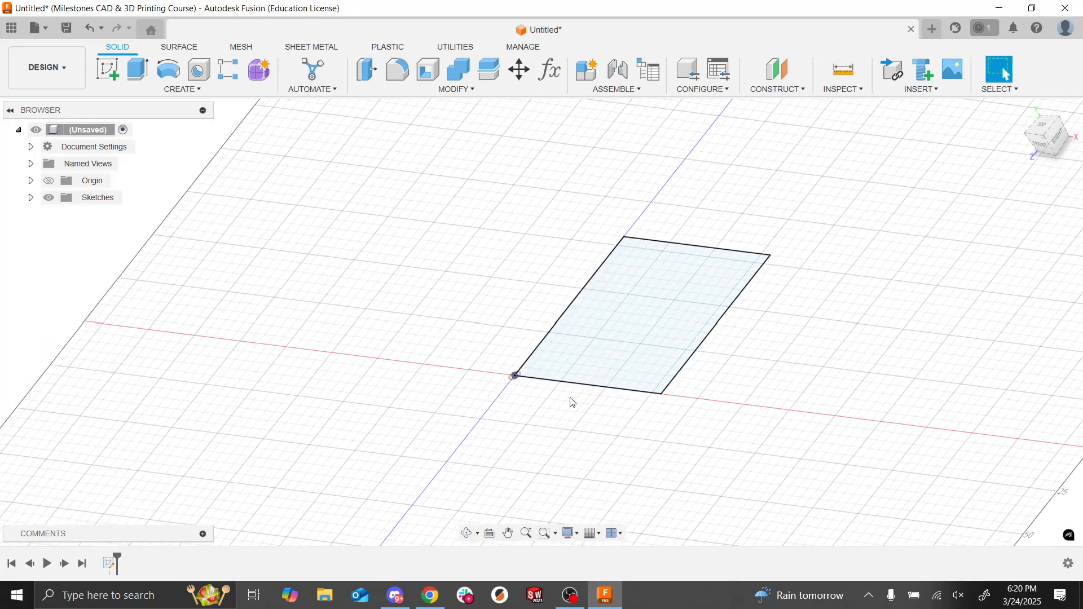
pyautogui.moveTo(643, 316)
pyautogui.keyDown('shift'); pyautogui.mouseDown(button='middle')
pyautogui.moveTo(564, 198)
pyautogui.moveTo(638, 271)
pyautogui.moveTo(610, 310)
pyautogui.mouseUp(button='middle'); pyautogui.keyUp('shift')
pyautogui.scroll(-2, 758, 375)
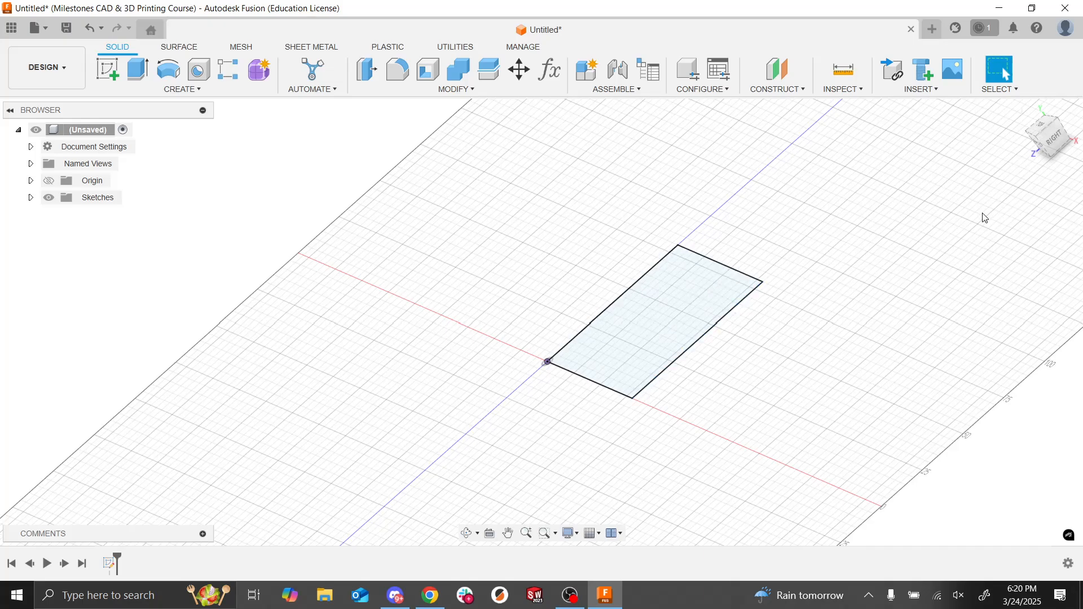
pyautogui.click(1045, 138)
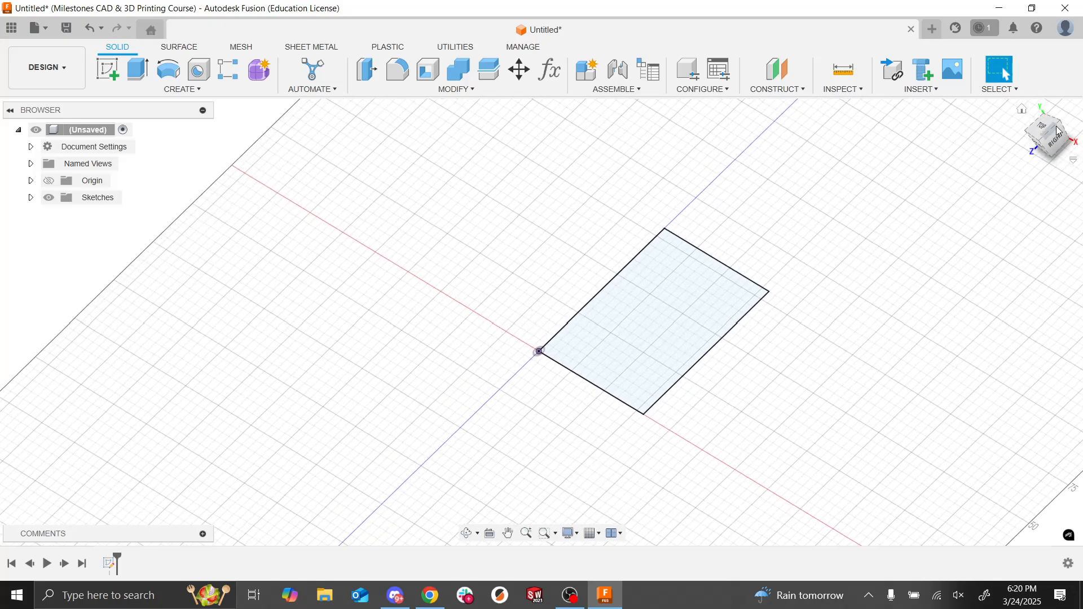
pyautogui.moveTo(1047, 144)
pyautogui.mouseDown()
pyautogui.moveTo(1036, 99)
pyautogui.moveTo(1030, 135)
pyautogui.moveTo(1041, 131)
pyautogui.moveTo(1049, 166)
pyautogui.moveTo(1057, 143)
pyautogui.moveTo(1049, 149)
pyautogui.mouseUp()
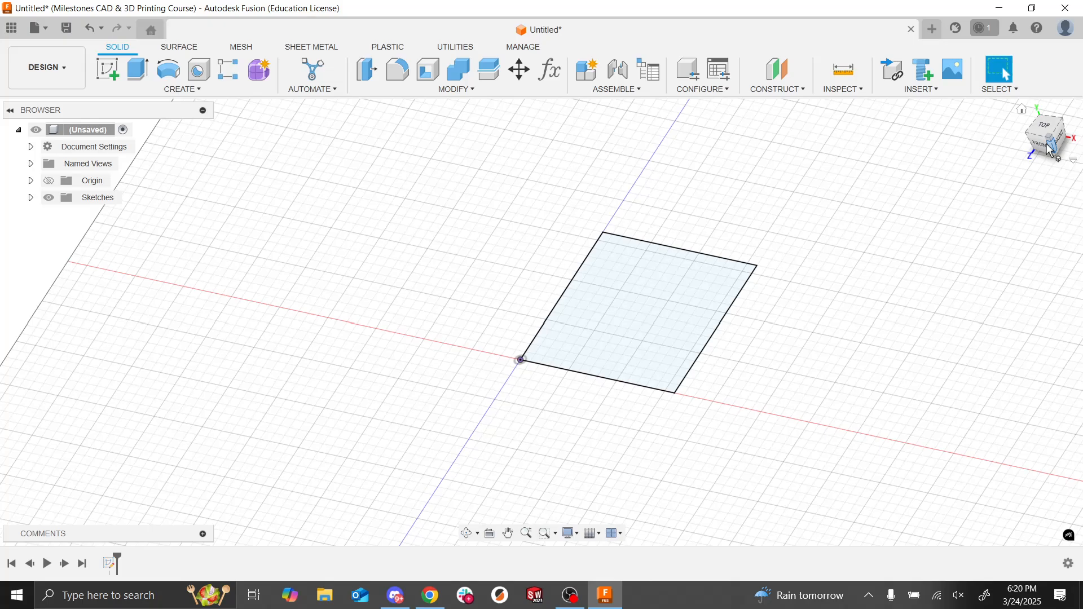
pyautogui.moveTo(1048, 149)
pyautogui.mouseDown(button='middle')
pyautogui.moveTo(847, 131)
pyautogui.moveTo(1067, 143)
pyautogui.moveTo(861, 123)
pyautogui.moveTo(1049, 144)
pyautogui.mouseUp(button='middle')
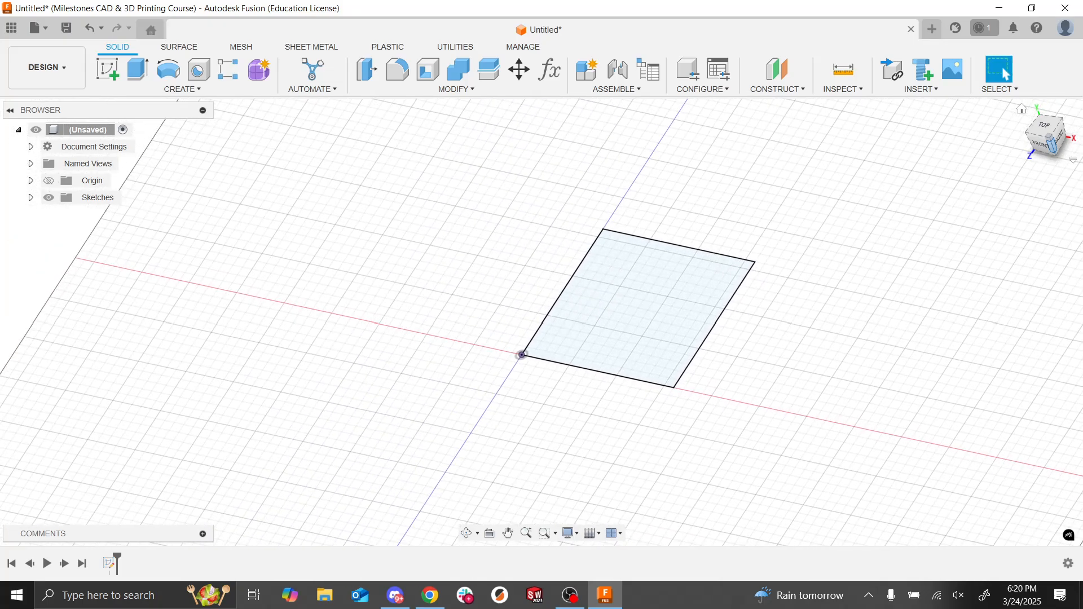
pyautogui.scroll(1, 579, 386)
pyautogui.scroll(-3, 580, 386)
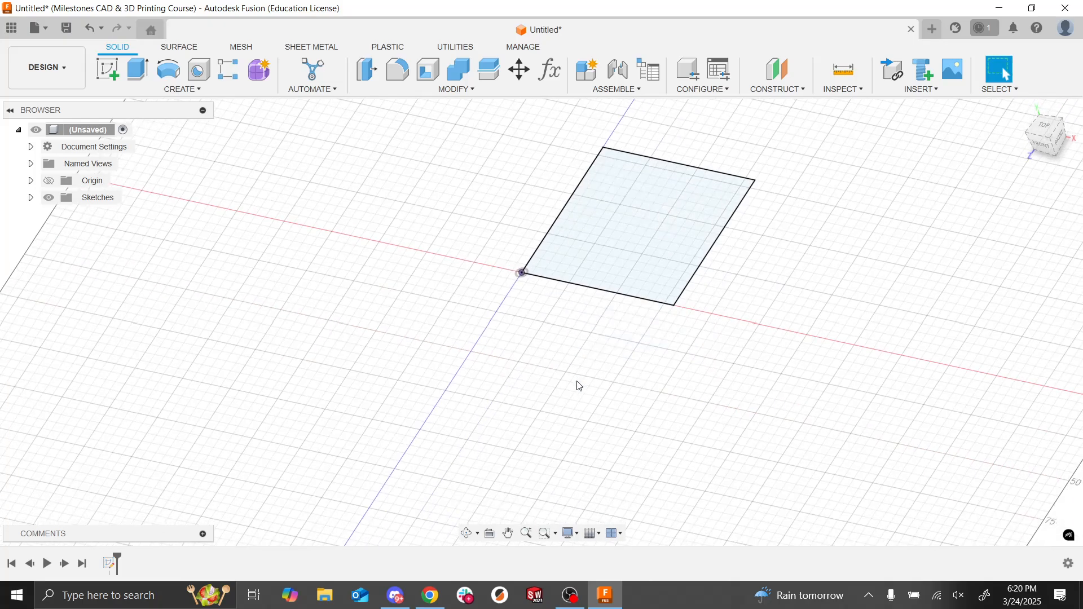
pyautogui.scroll(2, 579, 386)
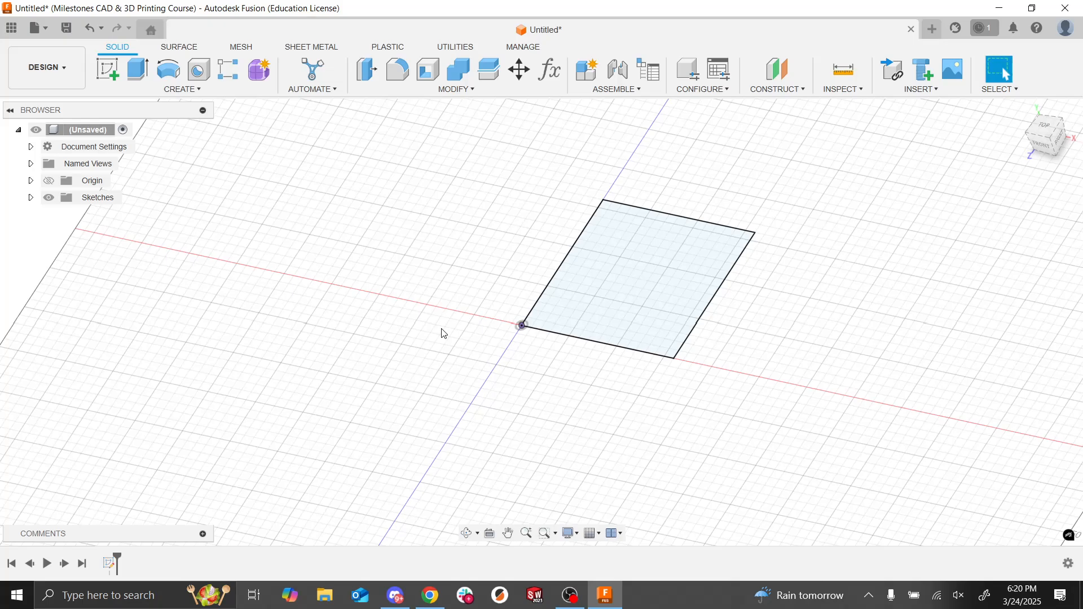
pyautogui.moveTo(1050, 129); pyautogui.dragTo(1072, 120)
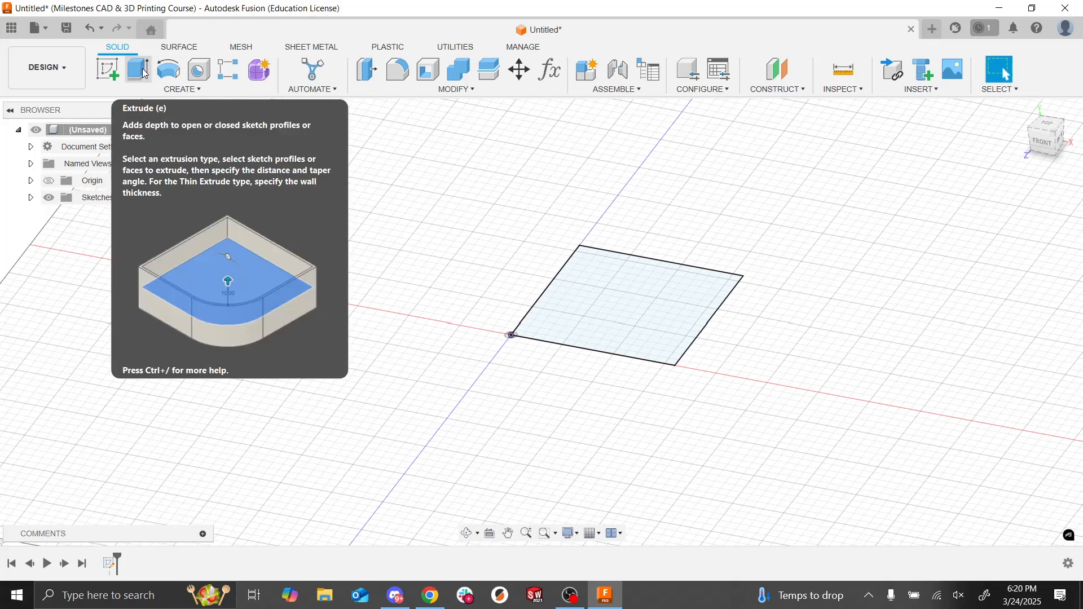
pyautogui.click(144, 74)
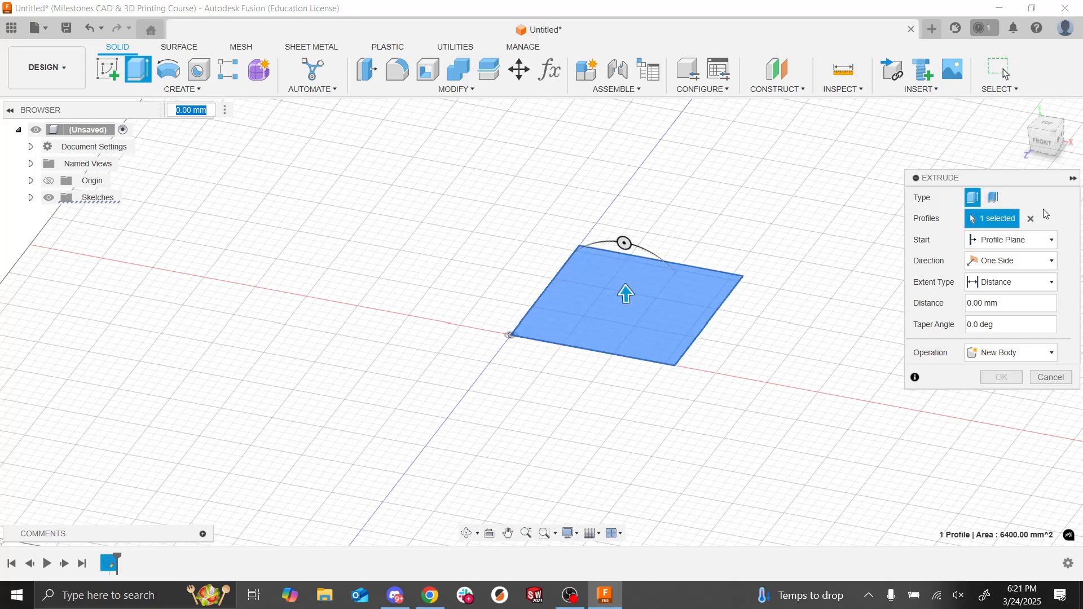
pyautogui.click(1030, 219)
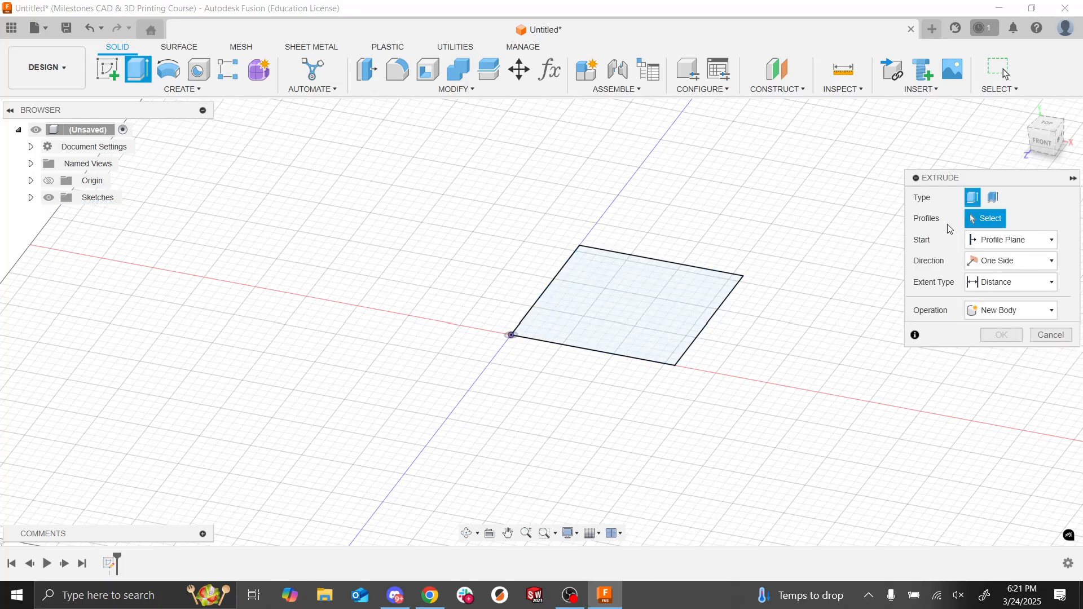
pyautogui.click(626, 302)
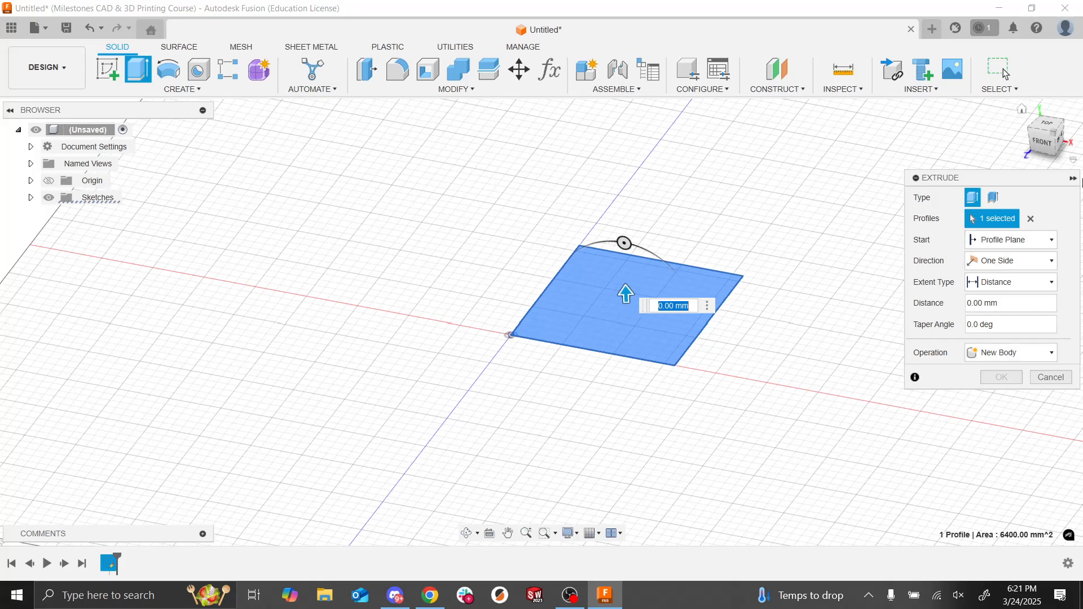
pyautogui.click(984, 248)
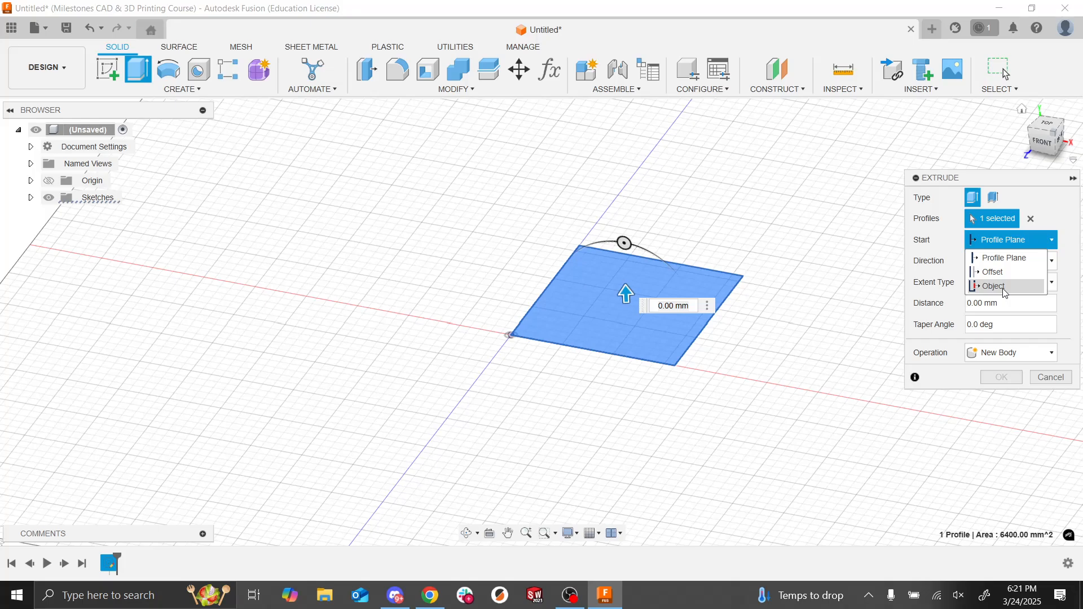
pyautogui.press('Escape')
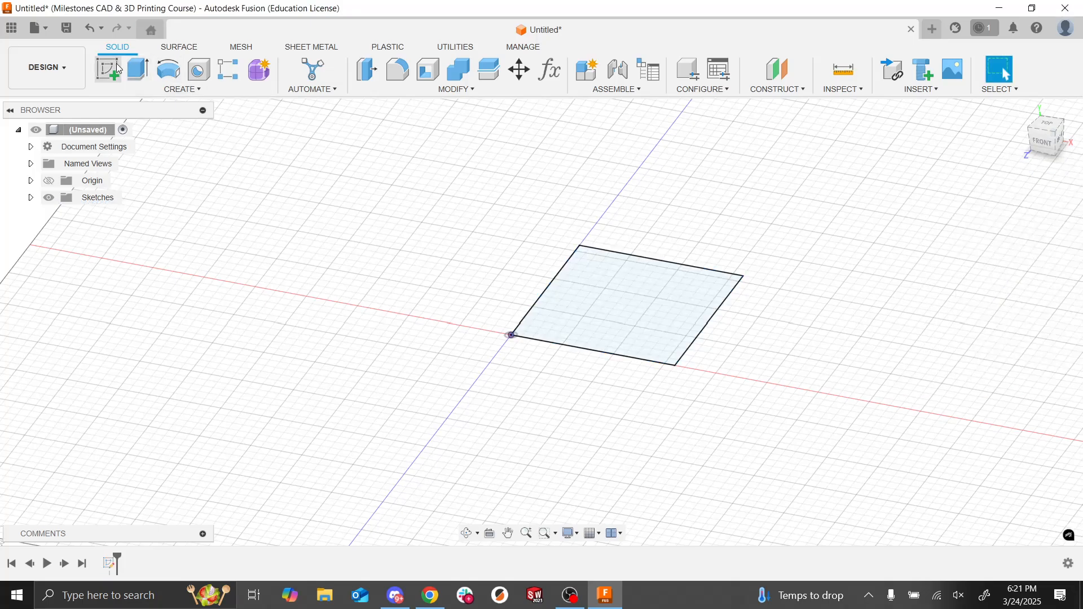
# Step: Extrude the square profile one-sided from its profile plane by a distance of 80 mm as a new body
pyautogui.click(133, 71)
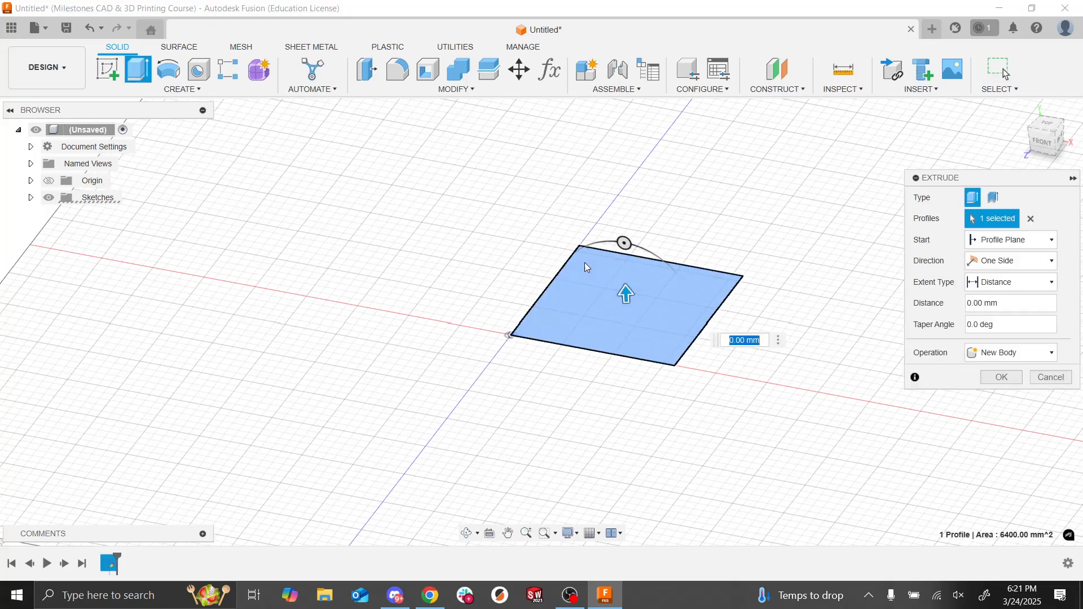
pyautogui.click(997, 264)
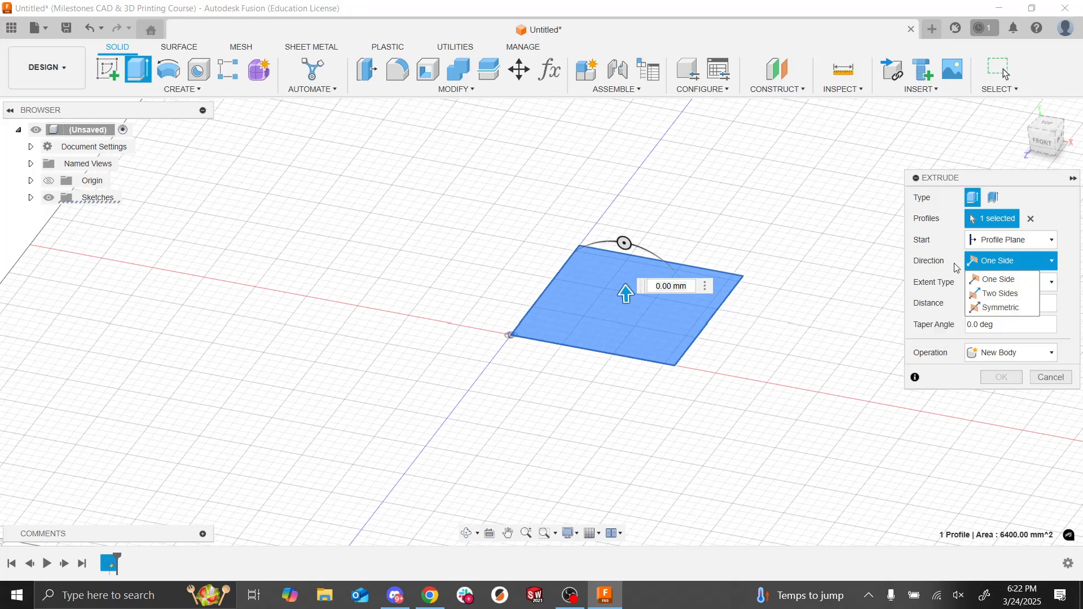
pyautogui.click(937, 253)
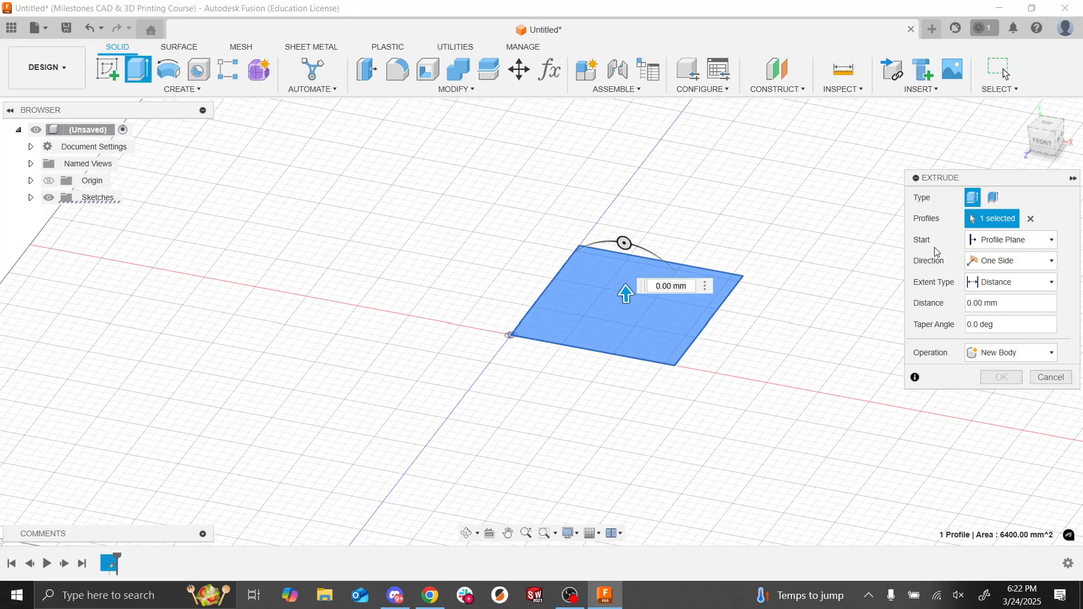
pyautogui.click(1023, 290)
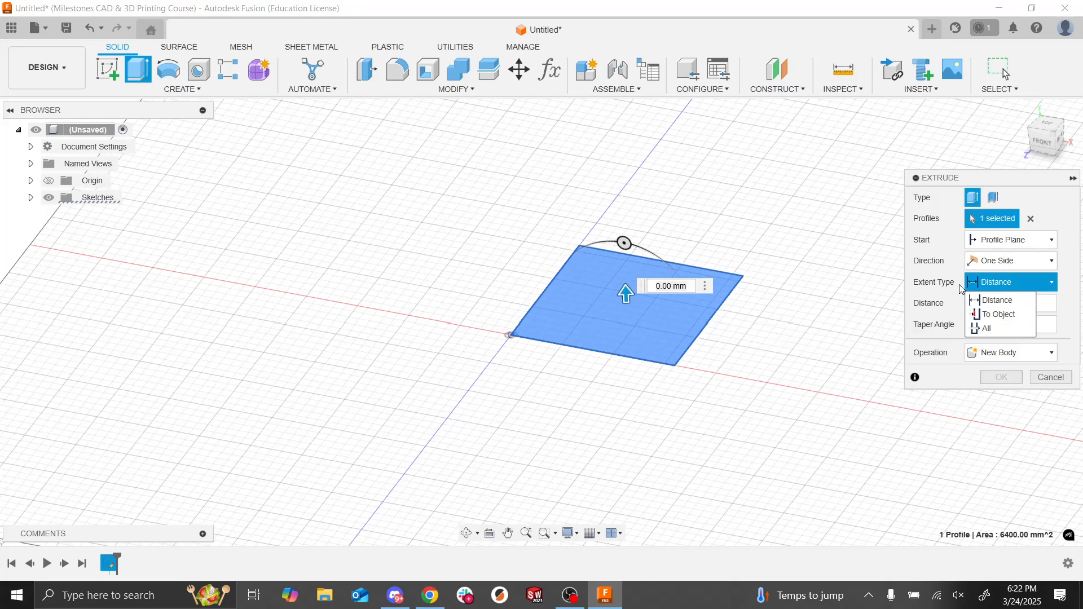
pyautogui.click(1002, 299)
pyautogui.click(1010, 308)
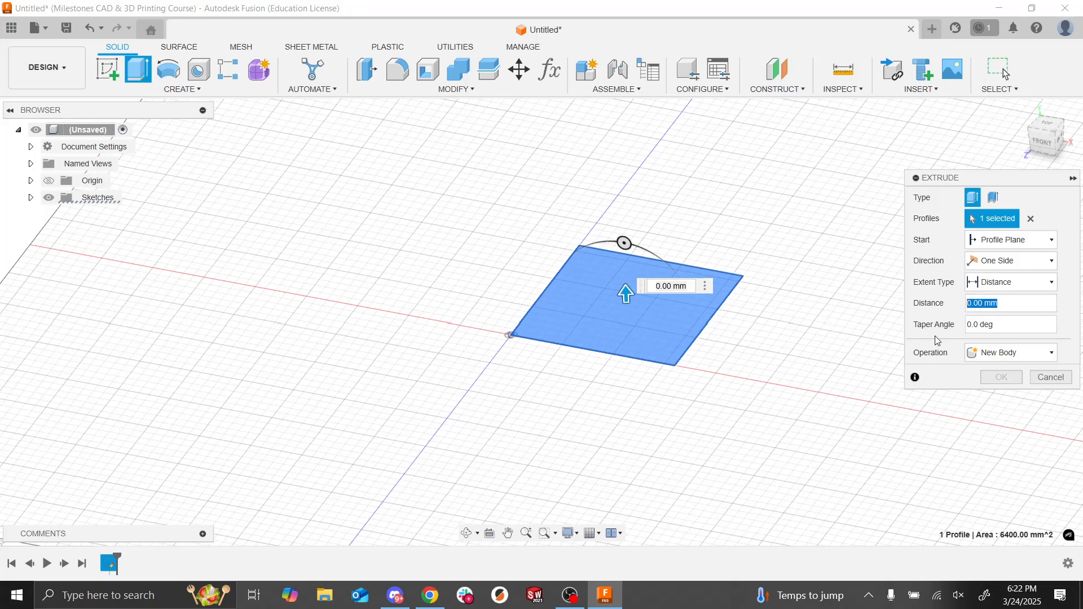
pyautogui.write('80')
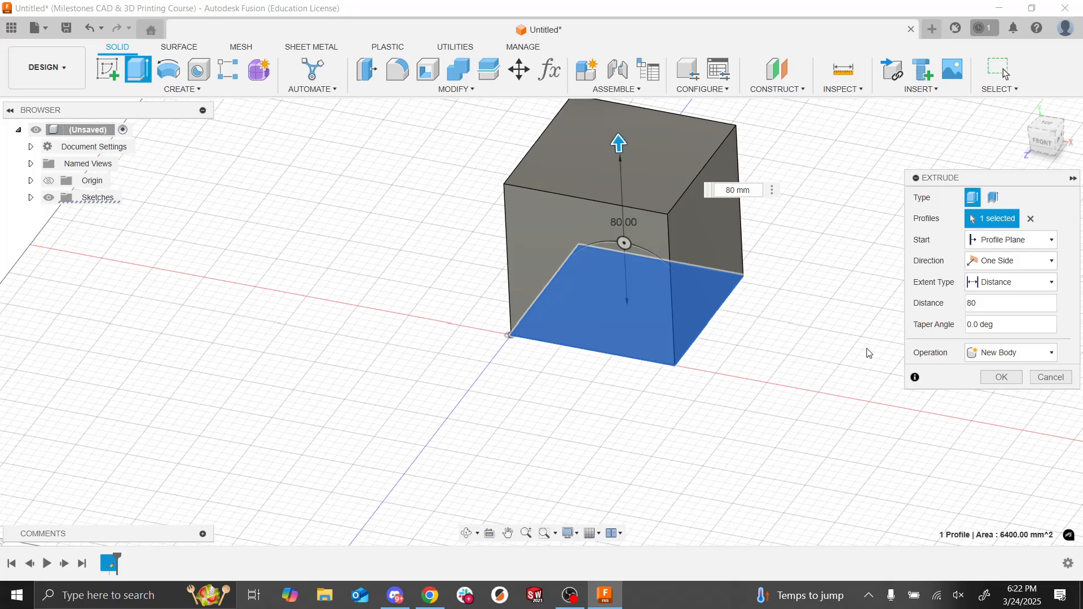
pyautogui.moveTo(1043, 143)
pyautogui.mouseDown()
pyautogui.moveTo(1030, 136)
pyautogui.moveTo(1031, 150)
pyautogui.mouseUp()
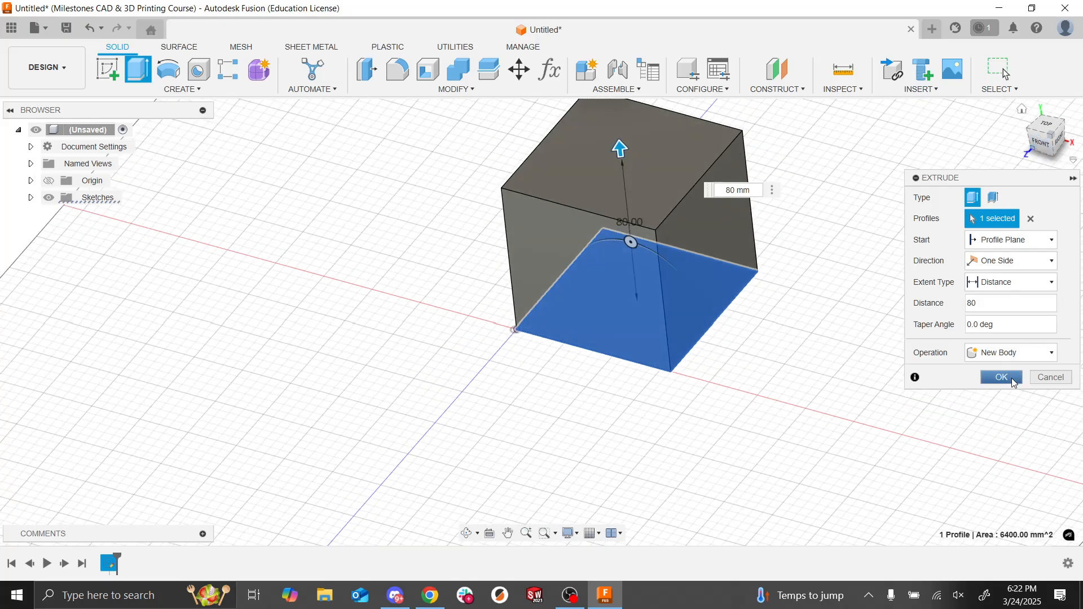
pyautogui.click(1002, 378)
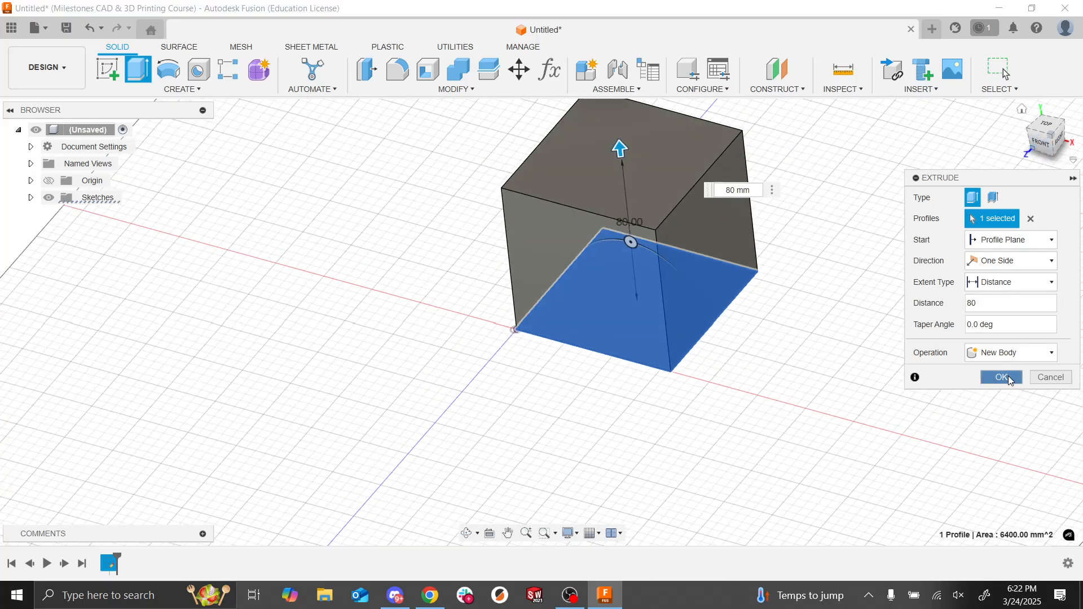
pyautogui.scroll(-7, 618, 374)
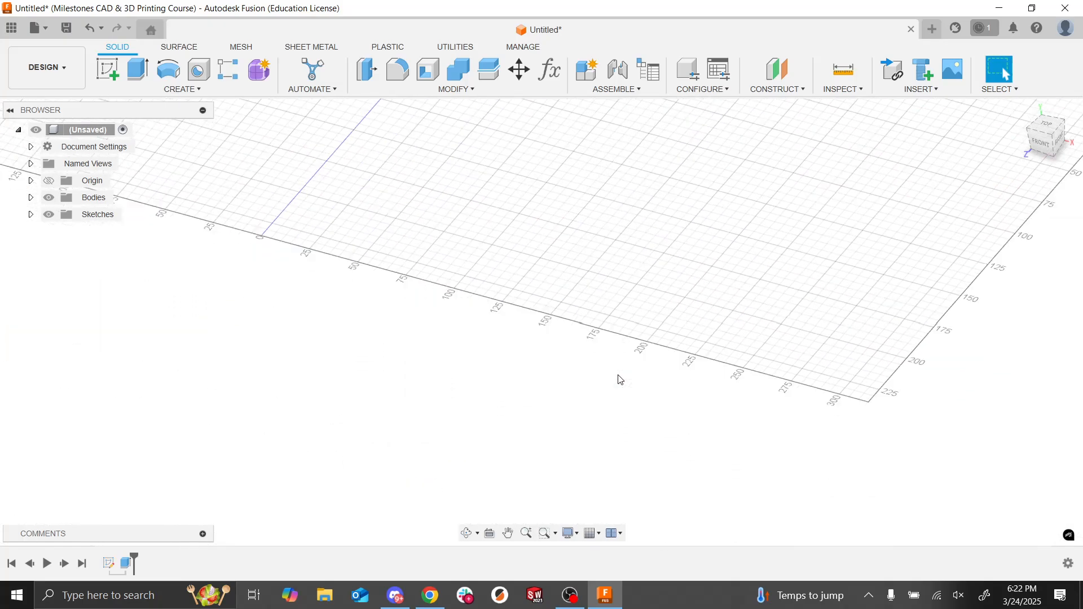
# Step: Inspect the extruded cube from several angles and compare it with the building blocks on the Assignment #1 slide
pyautogui.scroll(10, 618, 375)
pyautogui.scroll(-5, 618, 375)
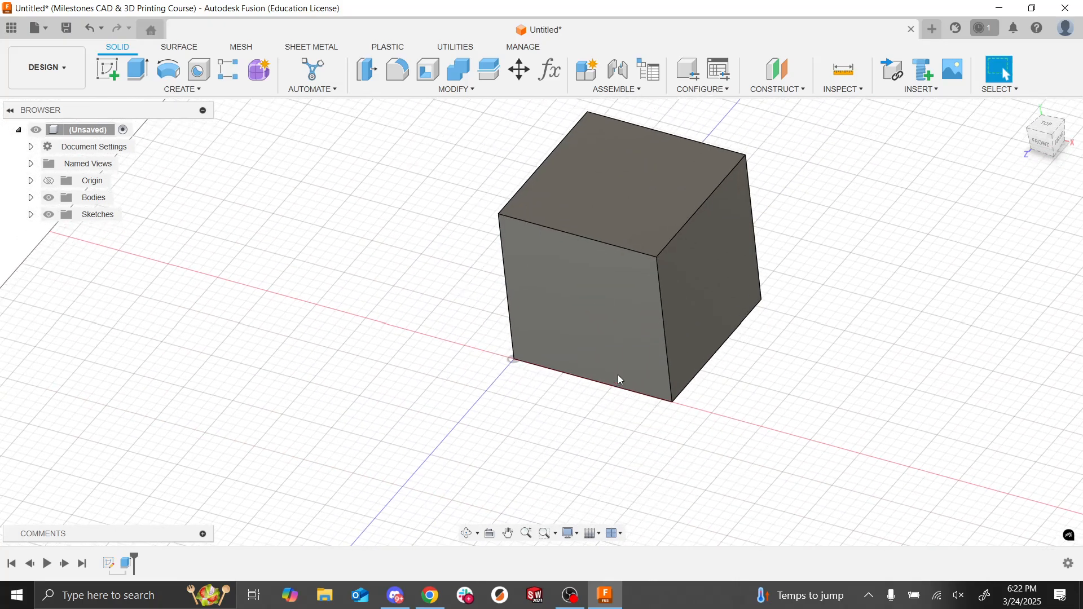
pyautogui.keyDown('shift'); pyautogui.moveTo(618, 375); pyautogui.dragTo(646, 362, button='middle'); pyautogui.keyUp('shift')
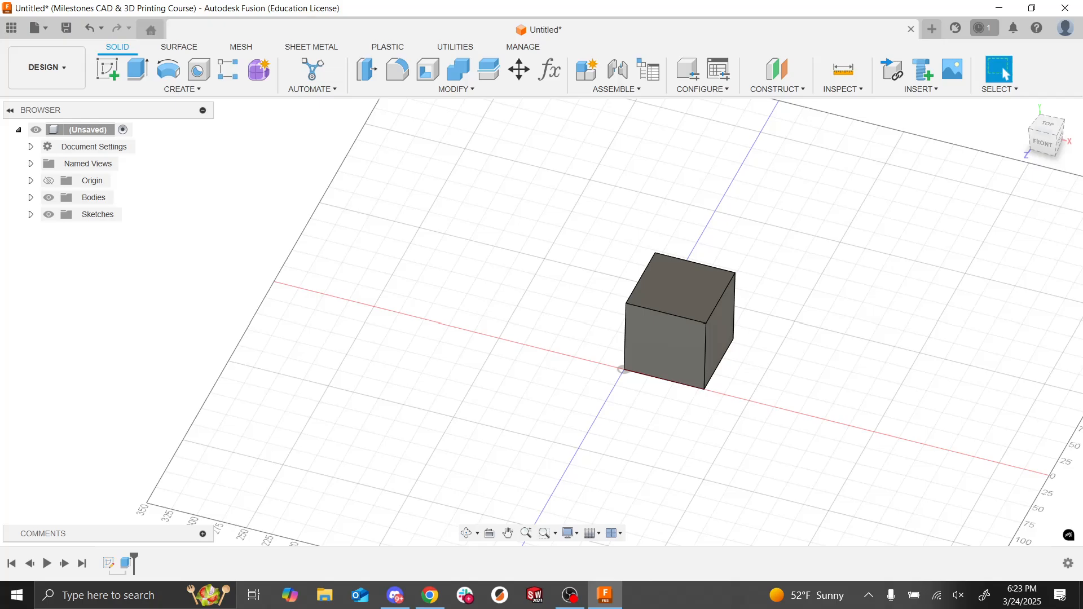
pyautogui.keyDown('shift'); pyautogui.moveTo(677, 321); pyautogui.dragTo(716, 305, button='middle'); pyautogui.keyUp('shift')
pyautogui.scroll(-2, 677, 321)
pyautogui.hotkey('alt', 'Tab')
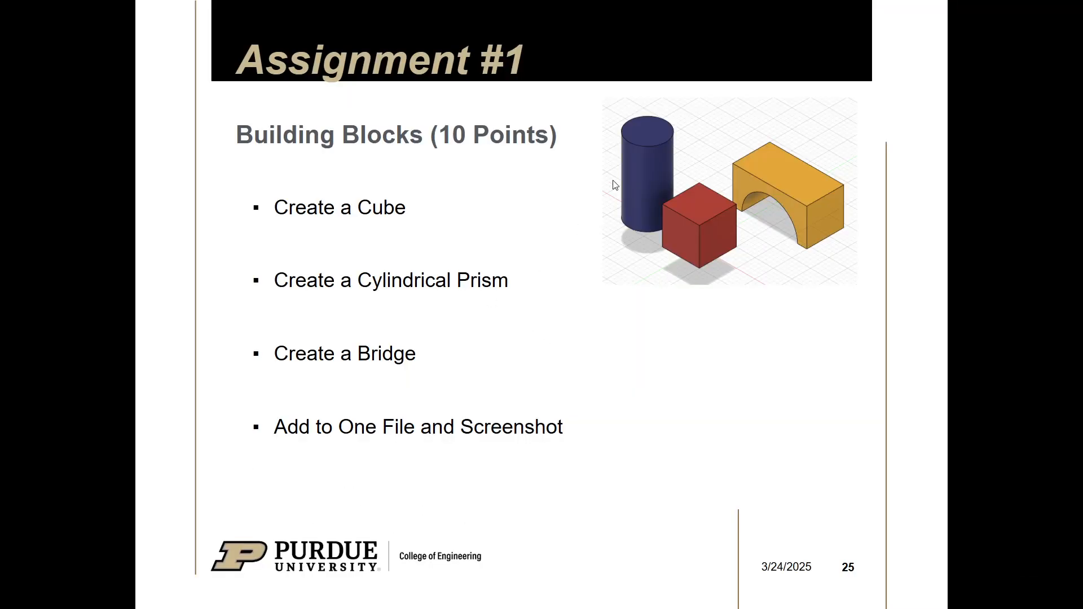
pyautogui.hotkey('alt', 'Tab')
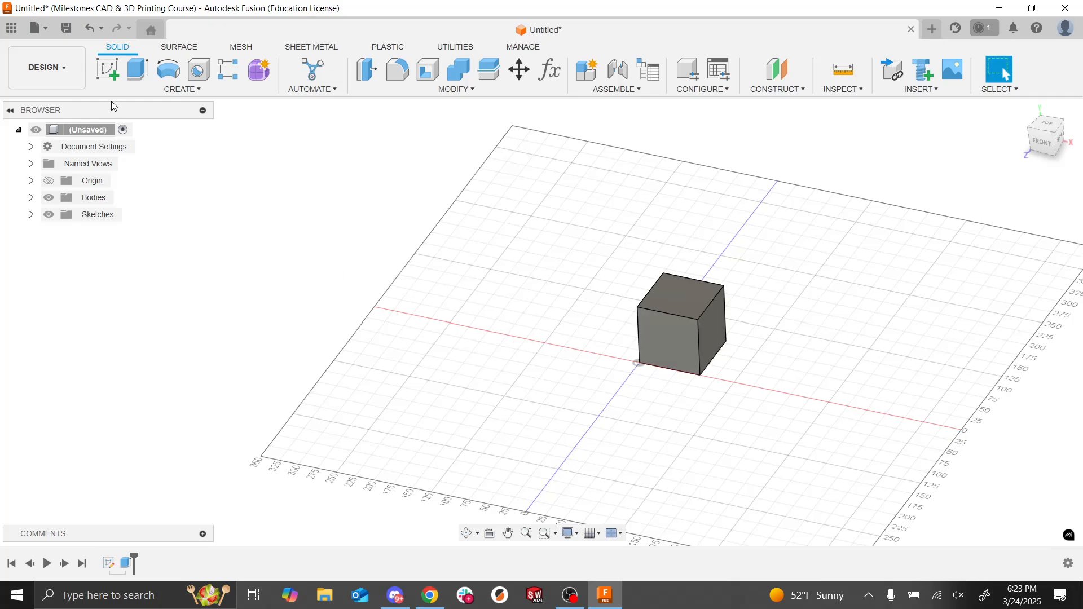
# Step: Start a new sketch on the right-side face of the cube
pyautogui.click(108, 71)
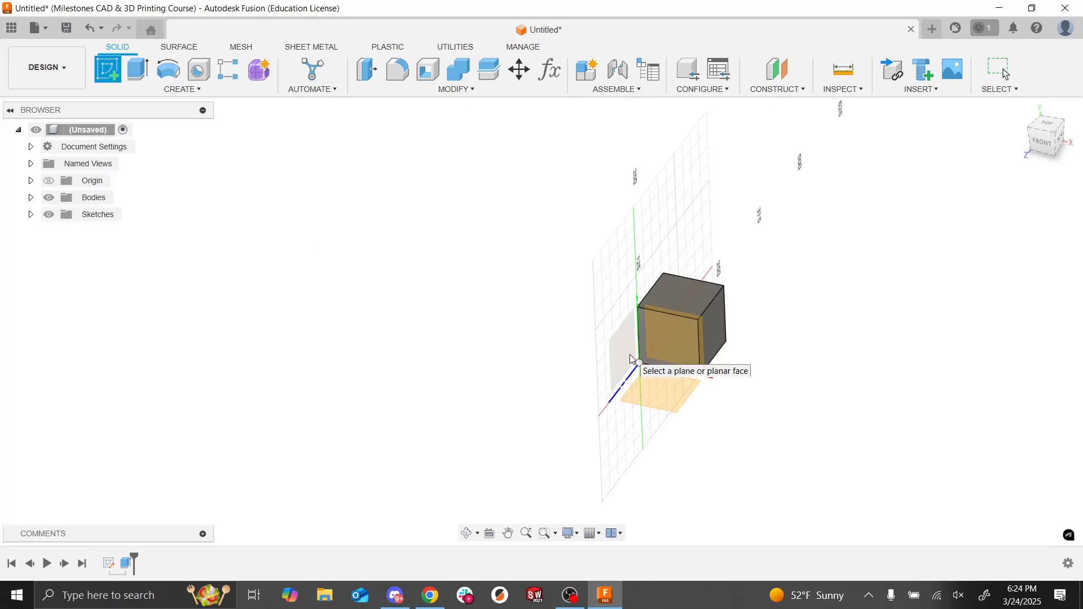
pyautogui.keyDown('shift'); pyautogui.moveTo(733, 475); pyautogui.dragTo(640, 505, button='middle'); pyautogui.keyUp('shift')
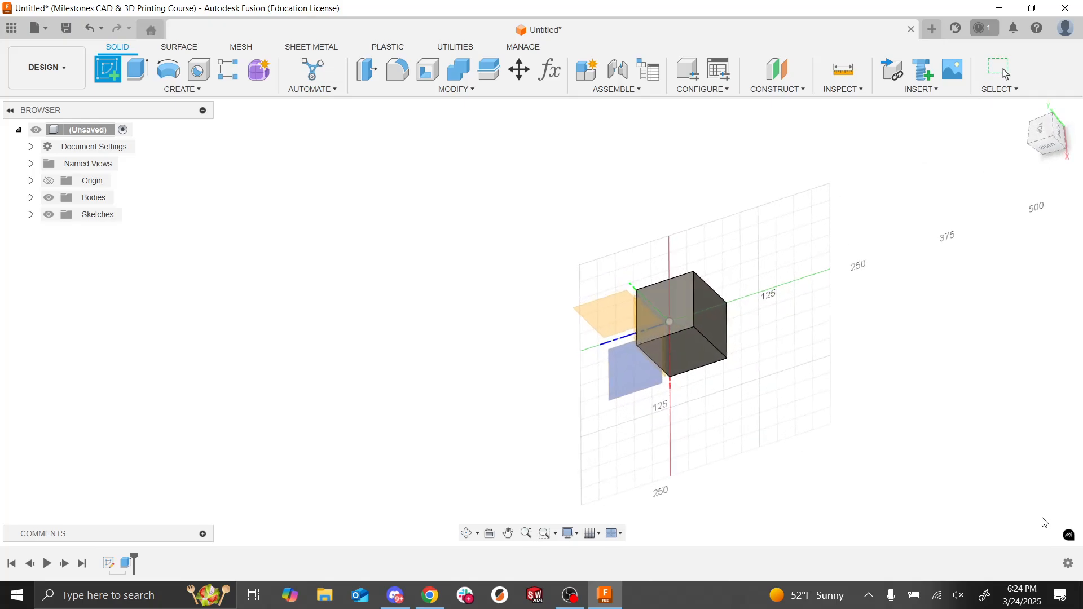
pyautogui.keyDown('shift'); pyautogui.moveTo(881, 444); pyautogui.dragTo(863, 361, button='middle'); pyautogui.keyUp('shift')
pyautogui.keyDown('shift'); pyautogui.moveTo(679, 371); pyautogui.dragTo(694, 351, button='middle'); pyautogui.keyUp('shift')
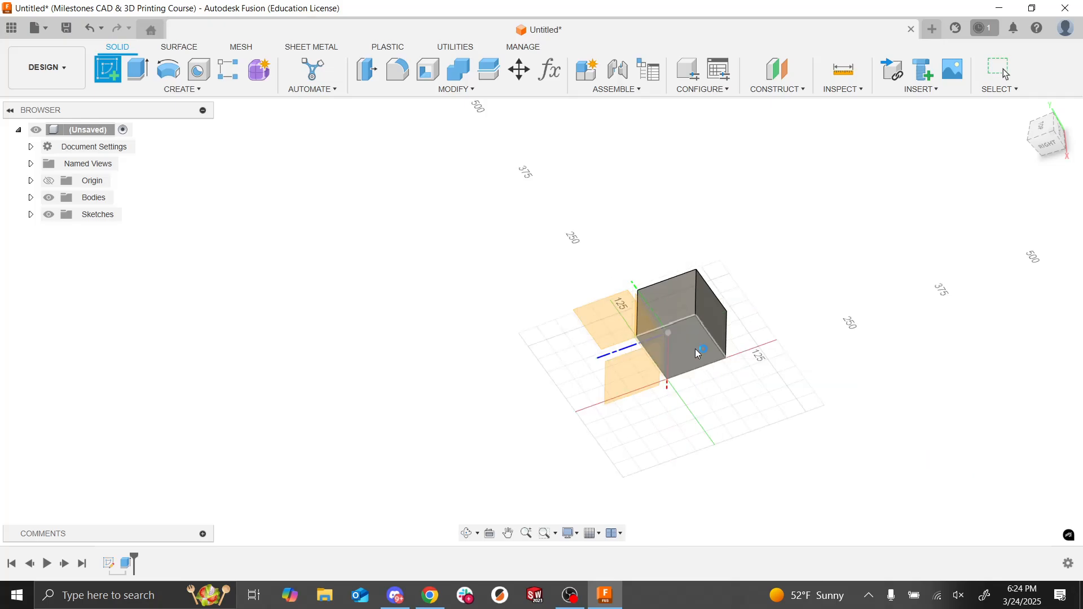
pyautogui.click(698, 353)
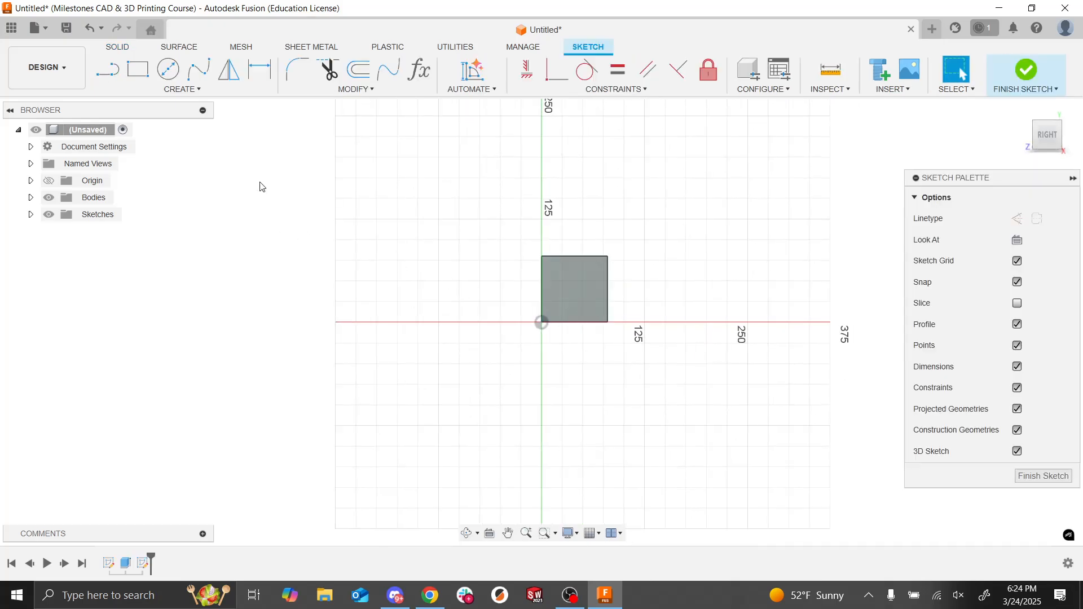
# Step: Sketch a two-point rectangle about 175 mm wide and 288 mm high beside the cube, crossing the horizontal axis
pyautogui.click(138, 69)
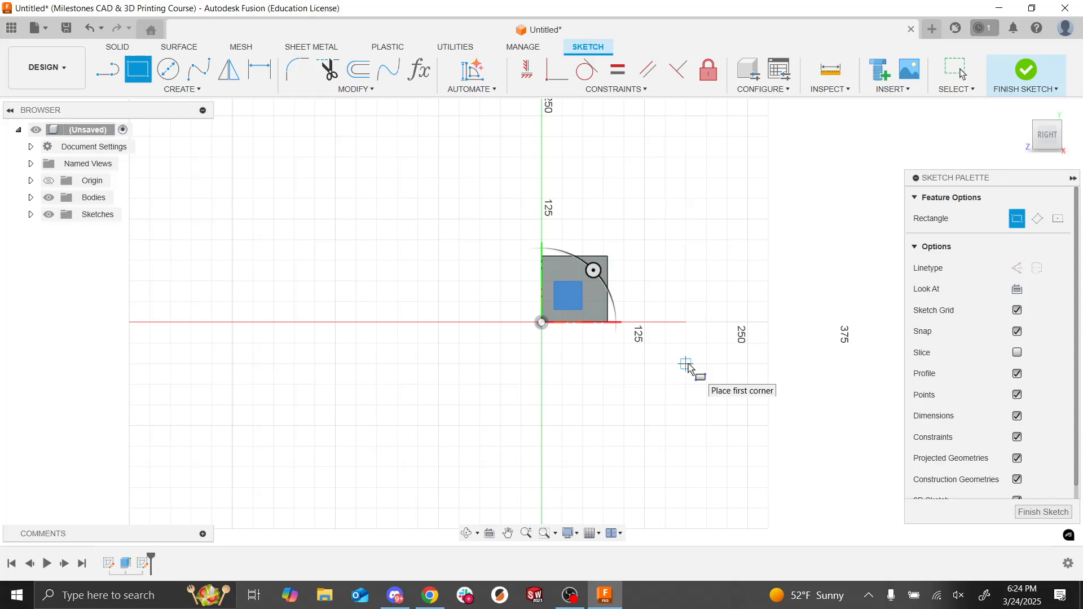
pyautogui.click(685, 364)
pyautogui.click(830, 125)
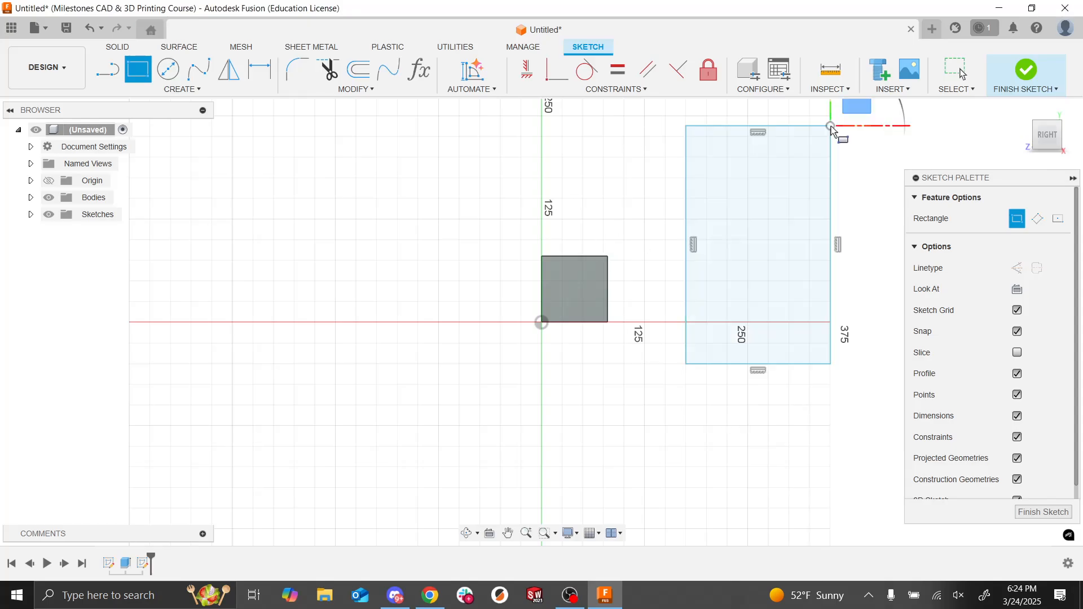
pyautogui.scroll(-3, 389, 303)
pyautogui.scroll(5, 443, 300)
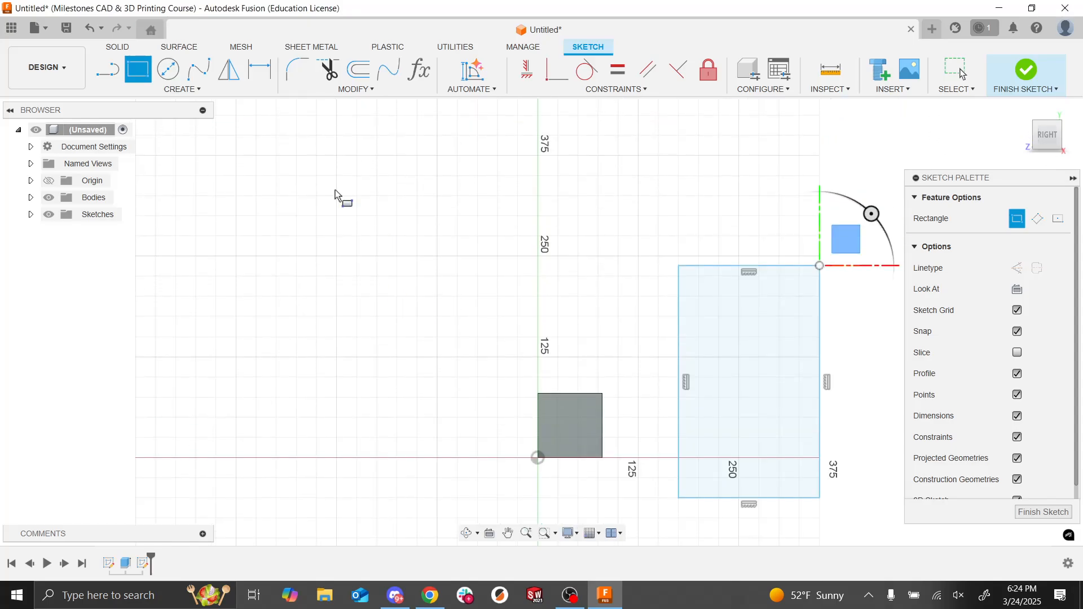
# Step: Dimension the horizontal distance from the origin to the rectangle's near vertical side as 100 mm
pyautogui.click(260, 69)
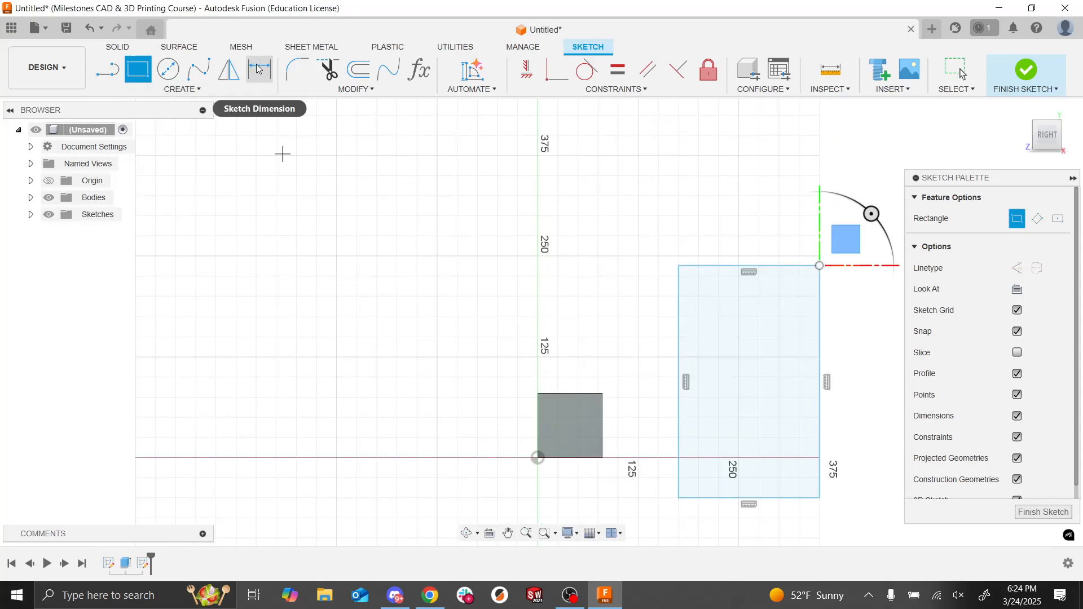
pyautogui.click(538, 459)
pyautogui.click(679, 477)
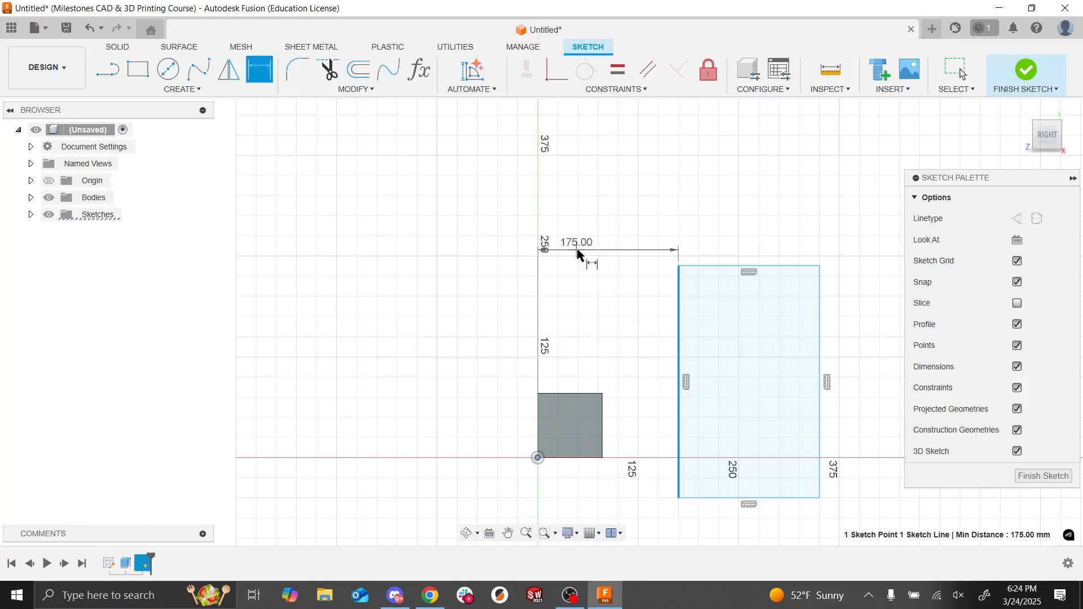
pyautogui.click(586, 231)
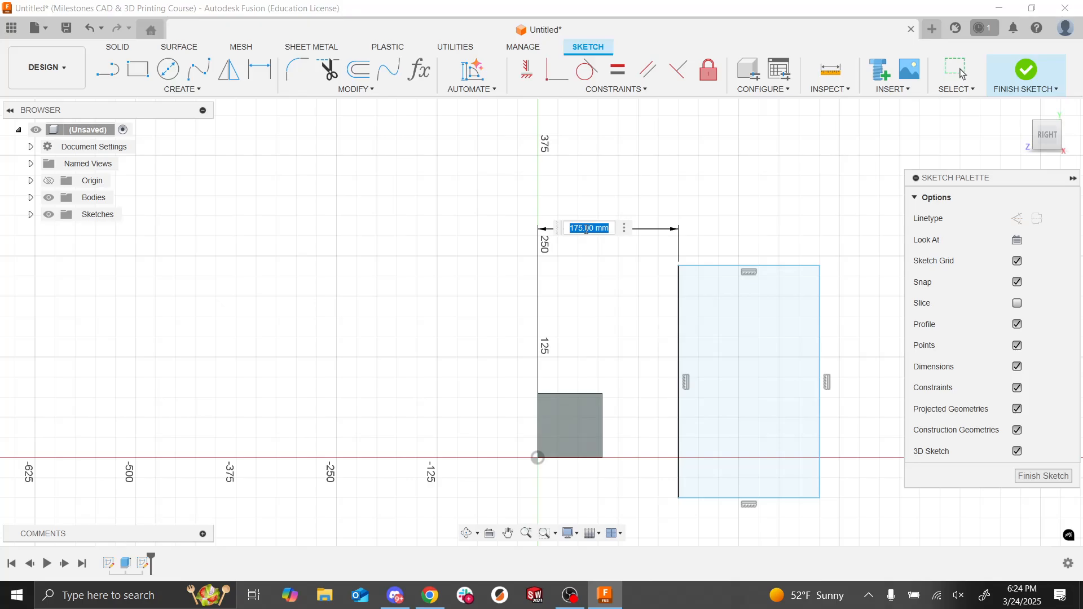
pyautogui.write('100')
pyautogui.press('Return')
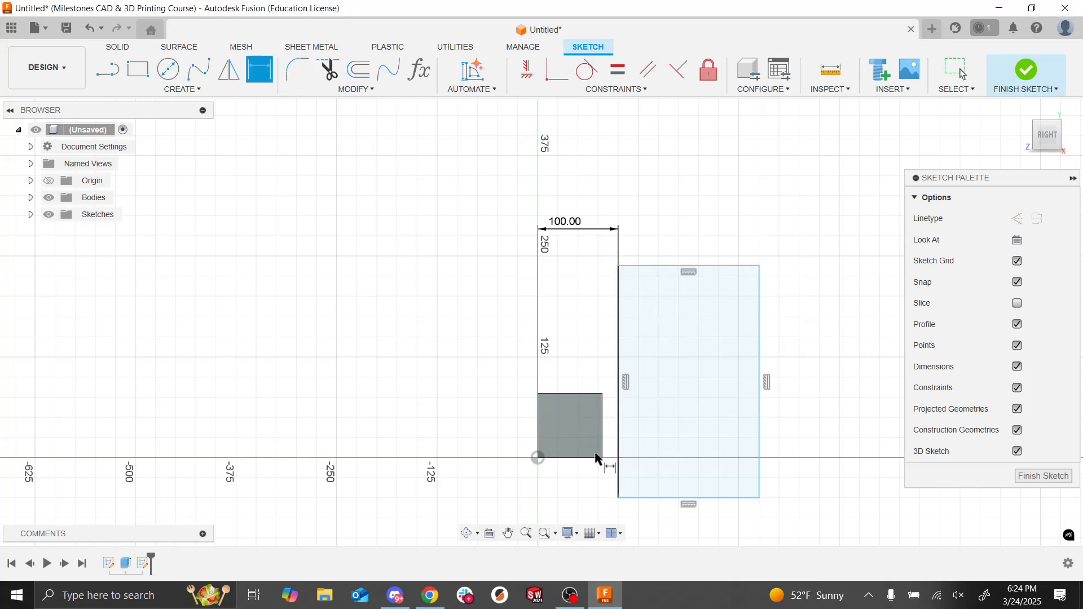
# Step: Dimension the rectangle's lower edge 20 mm below the origin
pyautogui.click(659, 498)
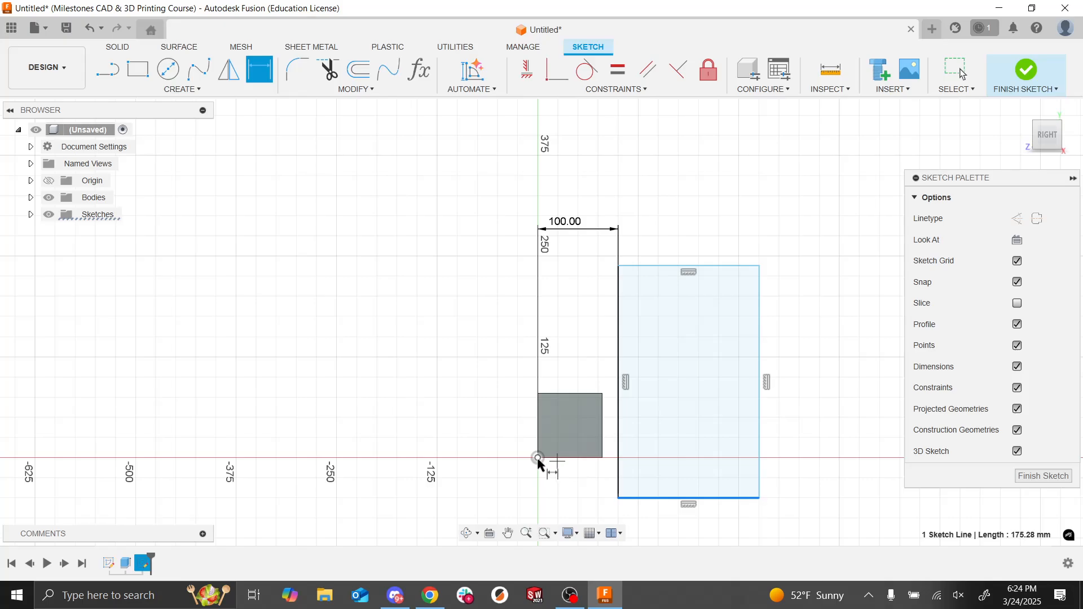
pyautogui.click(538, 459)
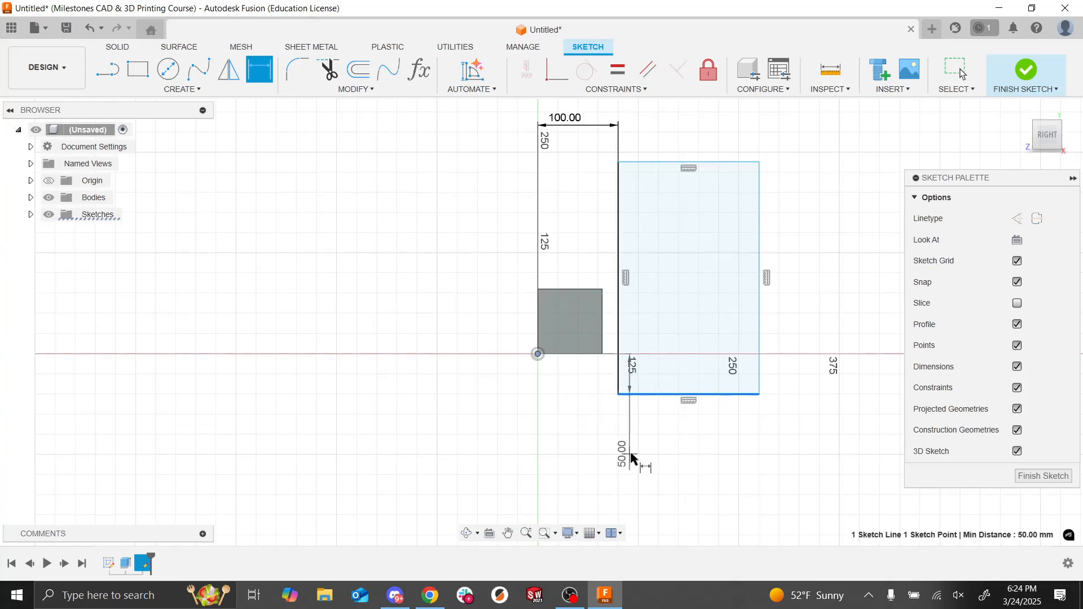
pyautogui.click(790, 428)
pyautogui.write('20')
pyautogui.press('Return')
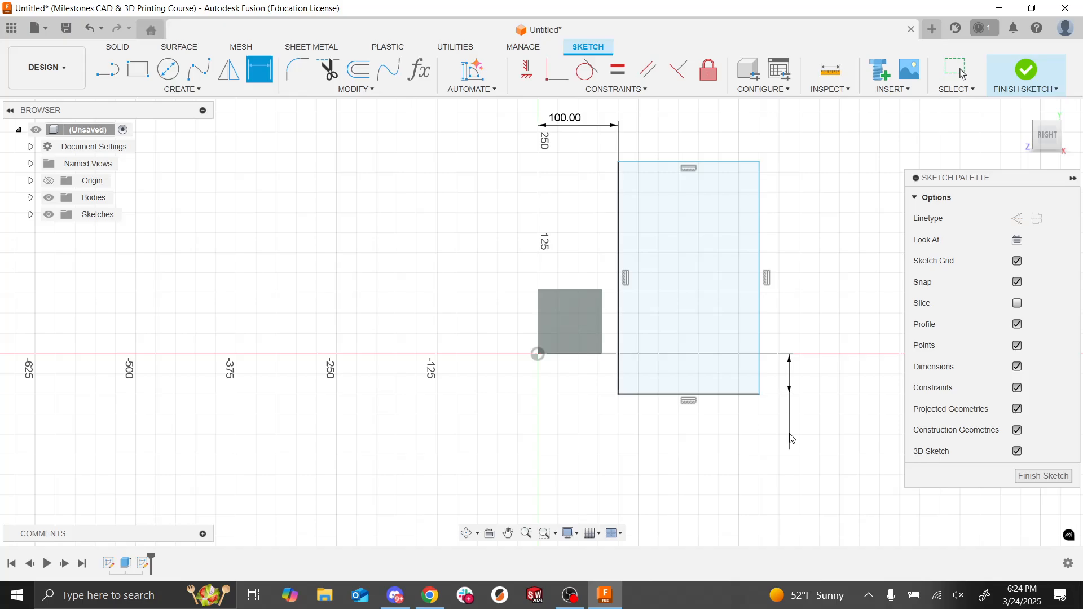
pyautogui.doubleClick(569, 119)
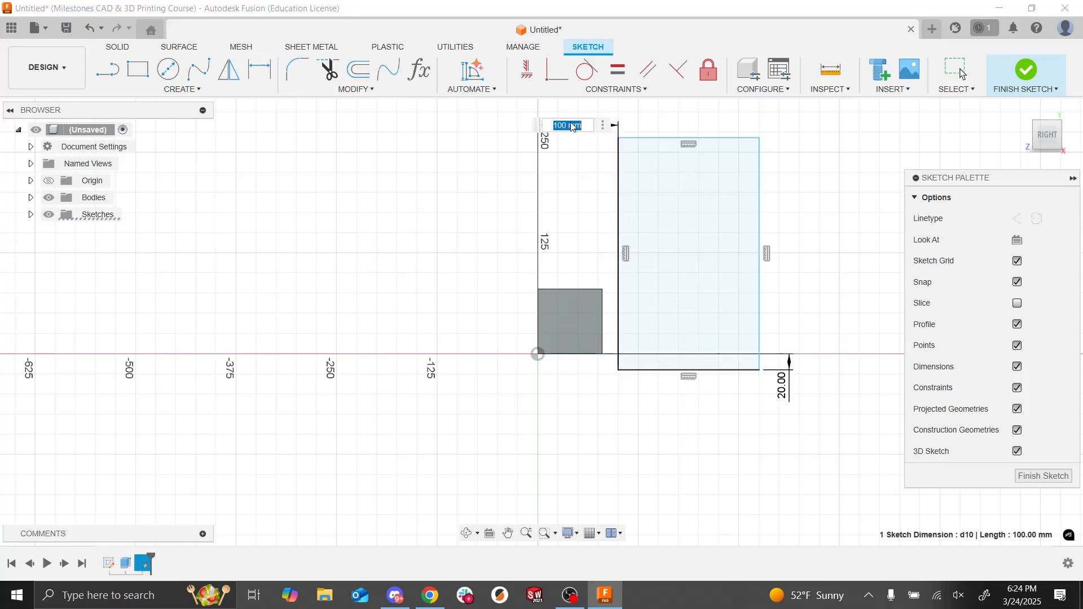
pyautogui.press('Return')
# Step: Dimension the rectangle's top edge to set its width to 60 mm
pyautogui.press('d')
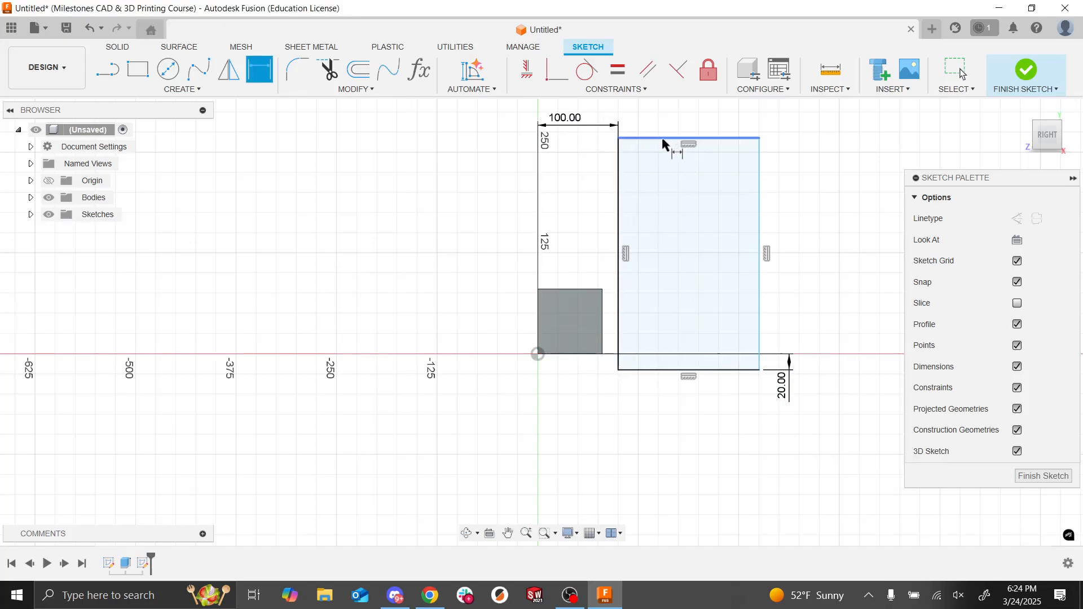
pyautogui.click(685, 140)
pyautogui.scroll(-2, 689, 130)
pyautogui.scroll(-4, 615, 386)
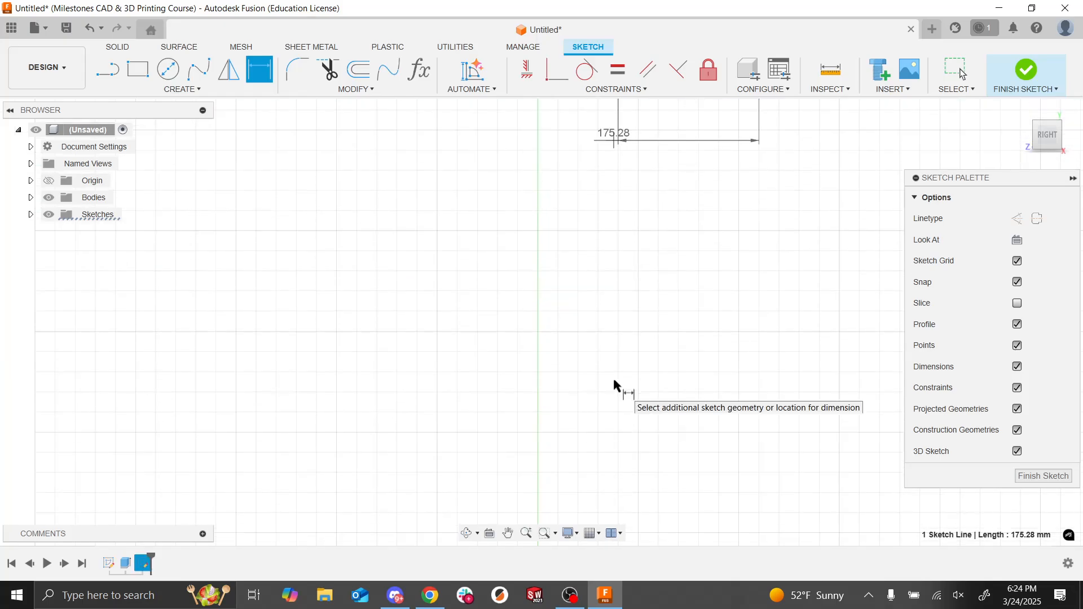
pyautogui.scroll(10, 615, 386)
pyautogui.scroll(-5, 615, 385)
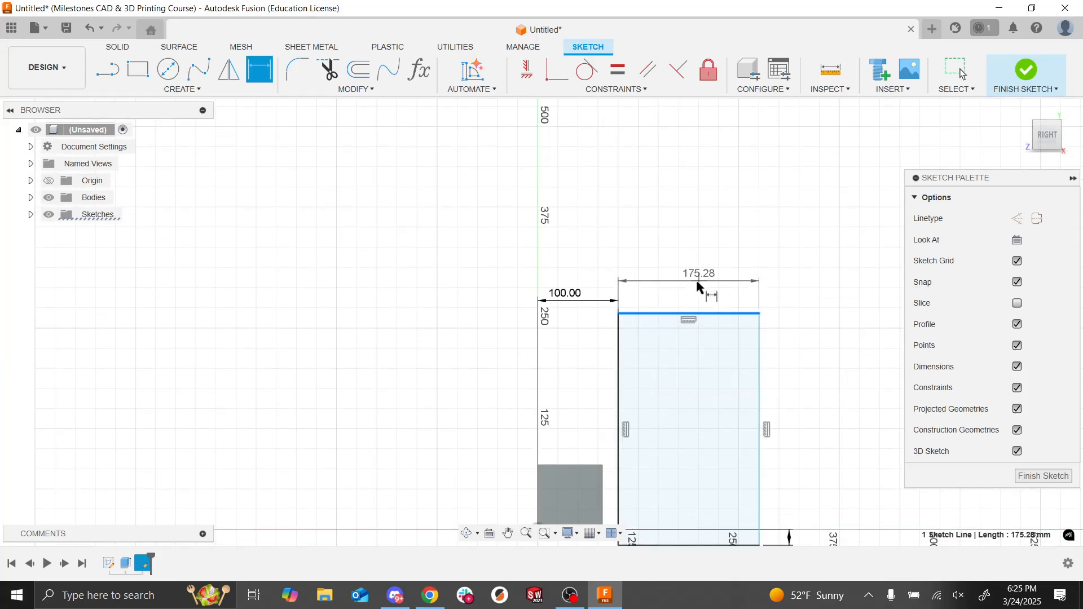
pyautogui.click(696, 283)
pyautogui.click(696, 284)
pyautogui.write('60')
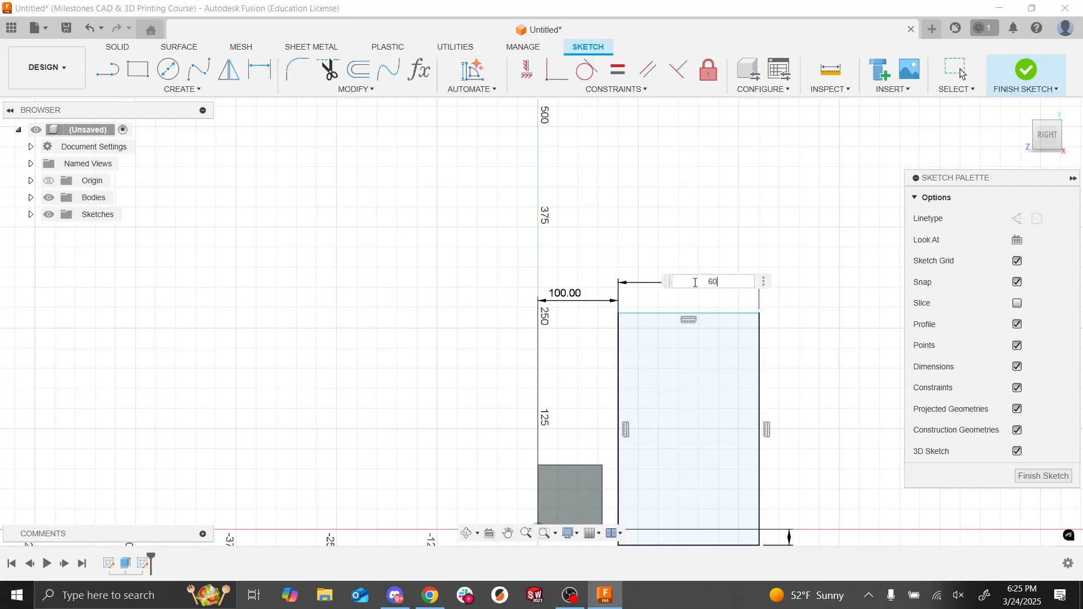
pyautogui.press('Return')
# Step: Dimension the rectangle's far vertical side to set its height to 120 mm
pyautogui.click(667, 355)
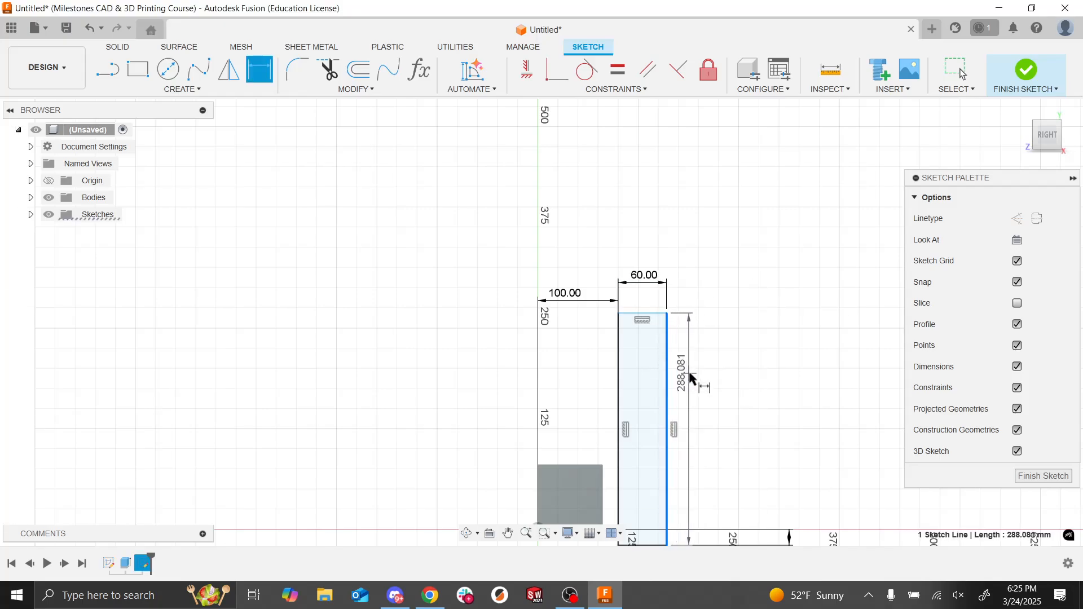
pyautogui.click(707, 386)
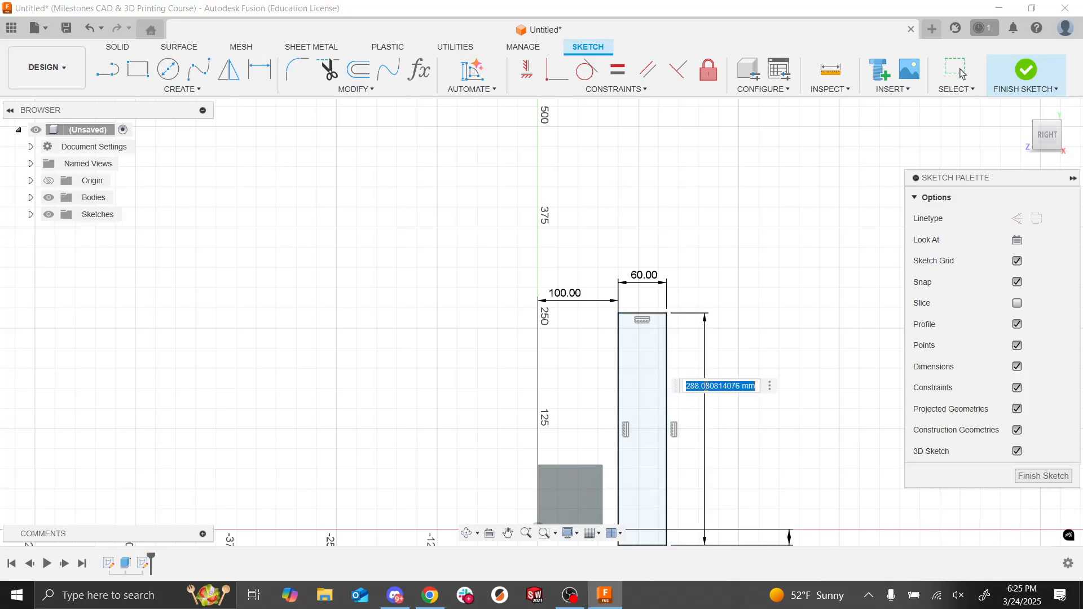
pyautogui.write('120')
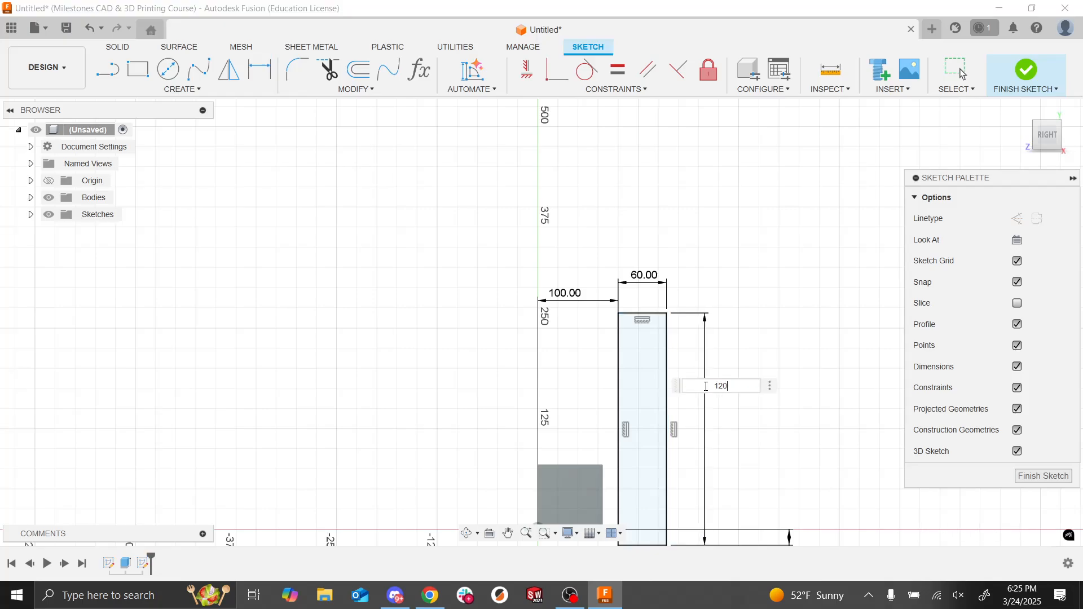
pyautogui.press('Return')
pyautogui.scroll(-5, 496, 351)
pyautogui.scroll(-2, 490, 345)
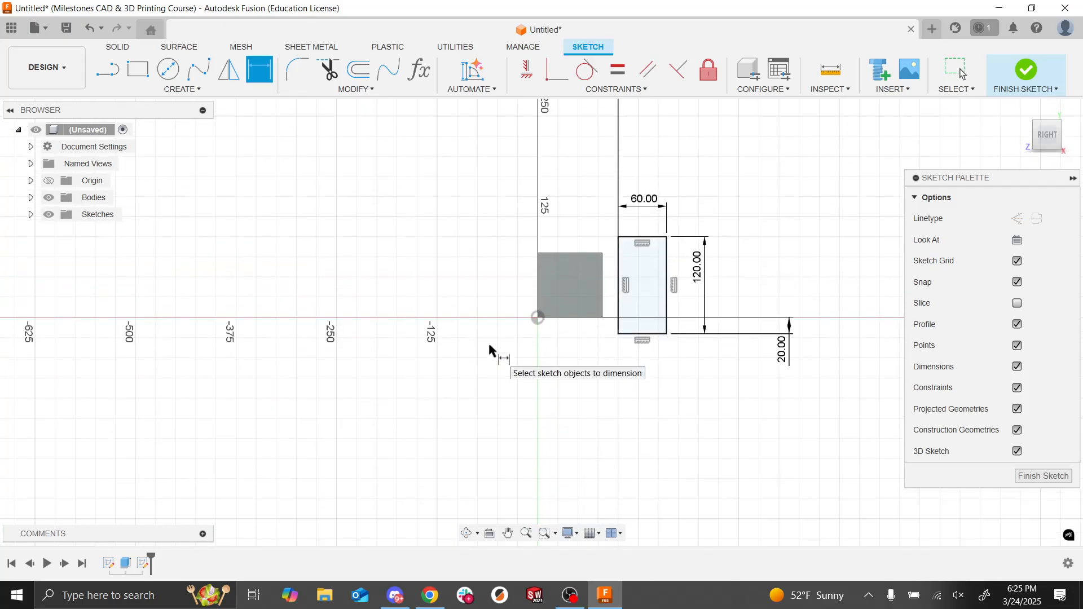
pyautogui.scroll(4, 490, 346)
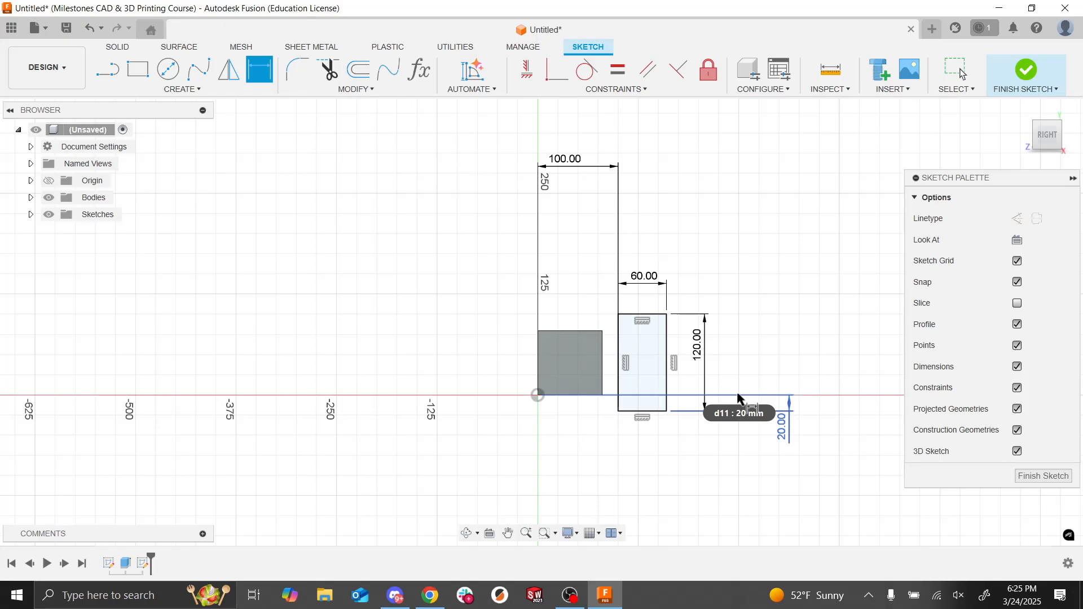
# Step: Delete the 100 mm horizontal dimension and move the rectangle away from the cube to about 123 mm from the origin
pyautogui.press('Escape')
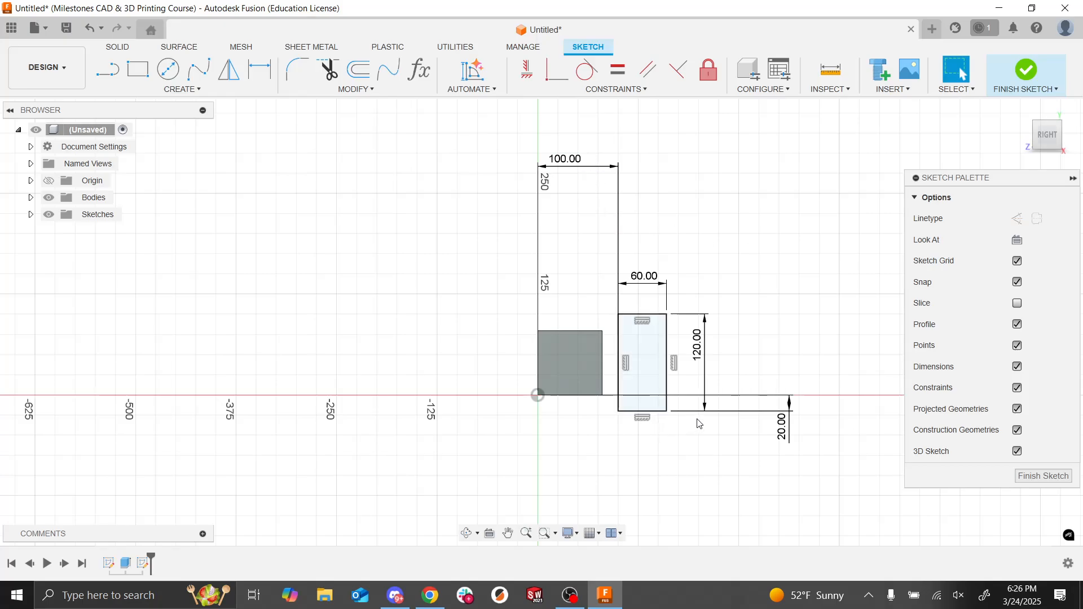
pyautogui.click(574, 169)
pyautogui.press('Delete')
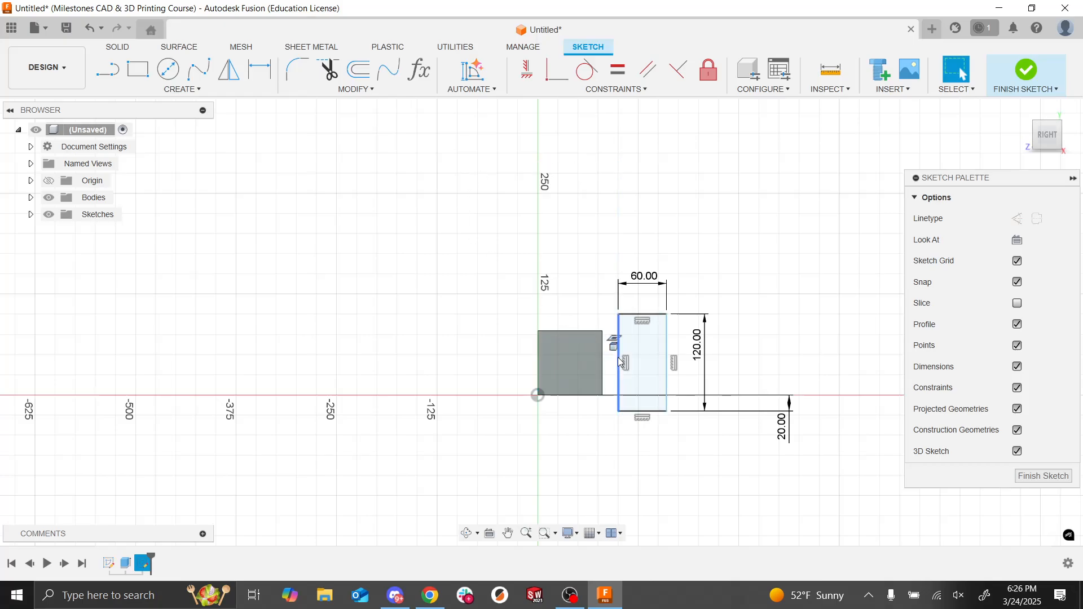
pyautogui.moveTo(620, 363)
pyautogui.mouseDown()
pyautogui.moveTo(564, 363)
pyautogui.moveTo(690, 363)
pyautogui.moveTo(623, 363)
pyautogui.moveTo(639, 363)
pyautogui.mouseUp()
# Step: Dimension the rectangle's near vertical side 10 mm from the origin
pyautogui.click(260, 69)
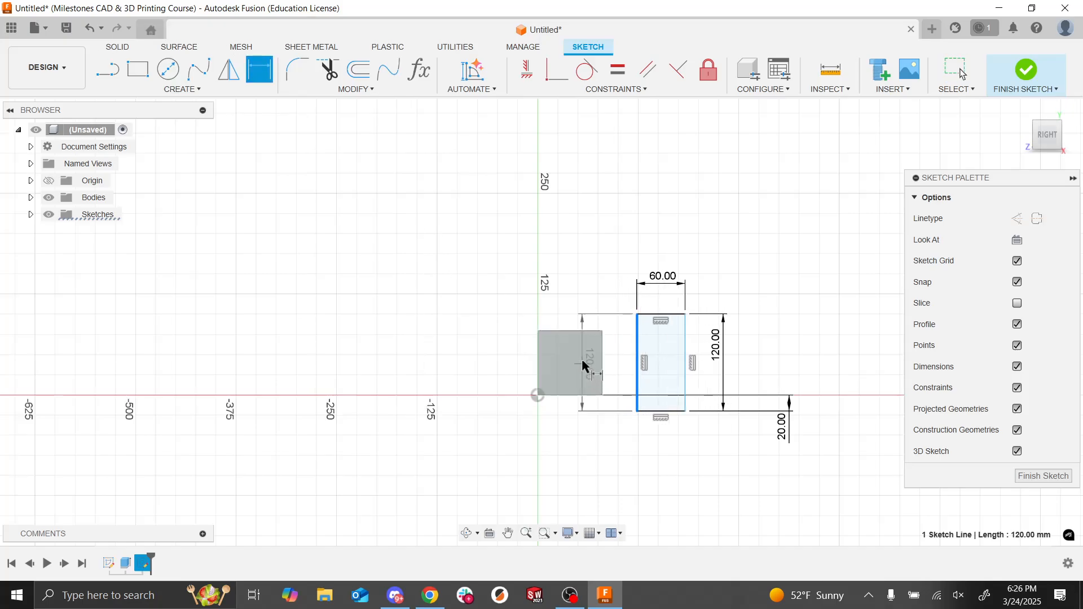
pyautogui.press('Escape')
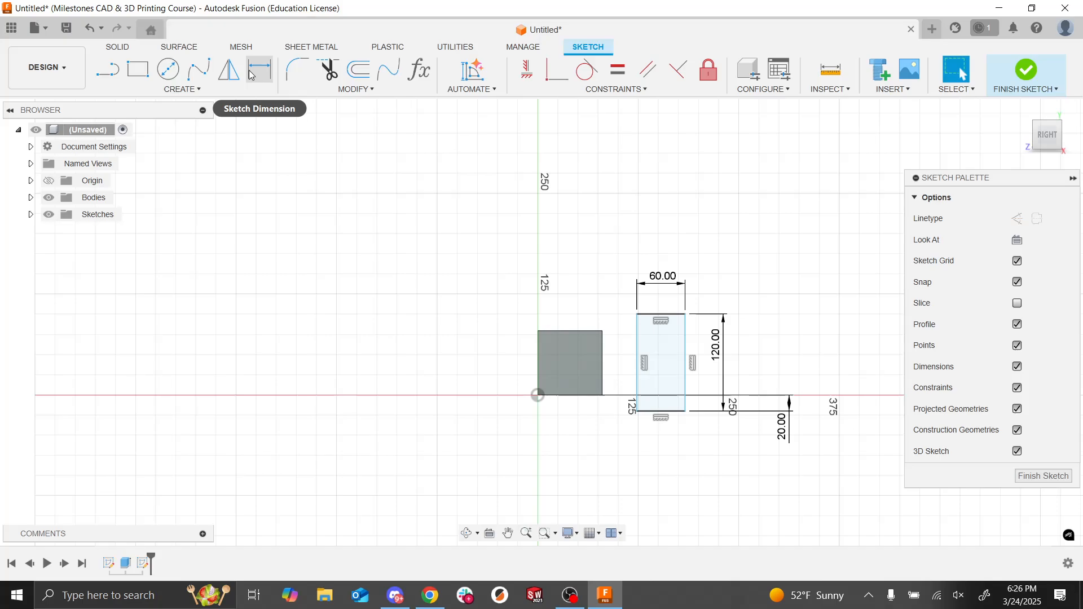
pyautogui.click(254, 72)
pyautogui.click(638, 353)
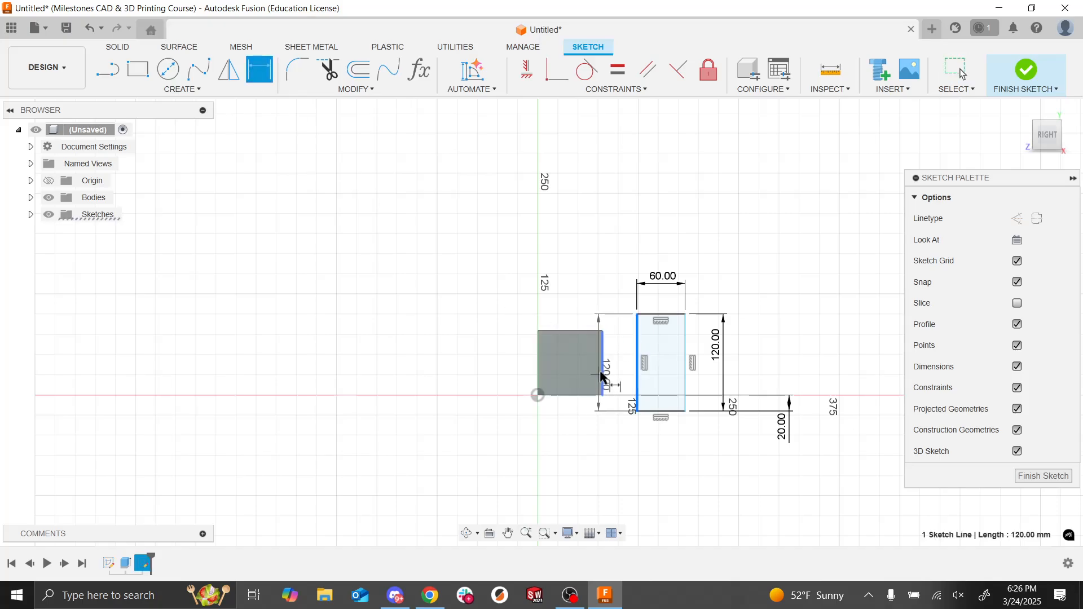
pyautogui.click(539, 396)
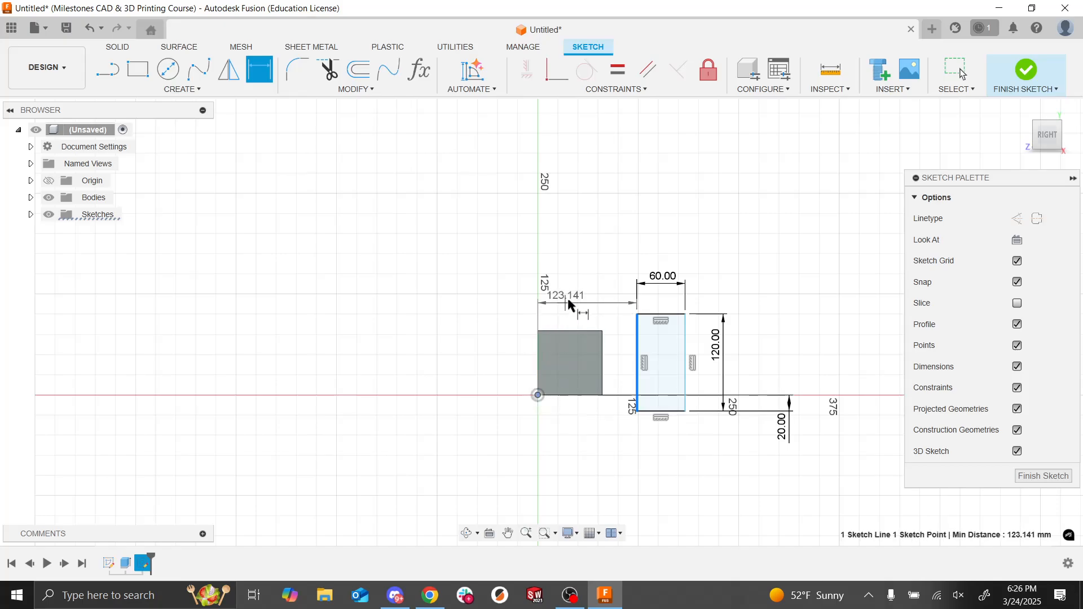
pyautogui.click(578, 305)
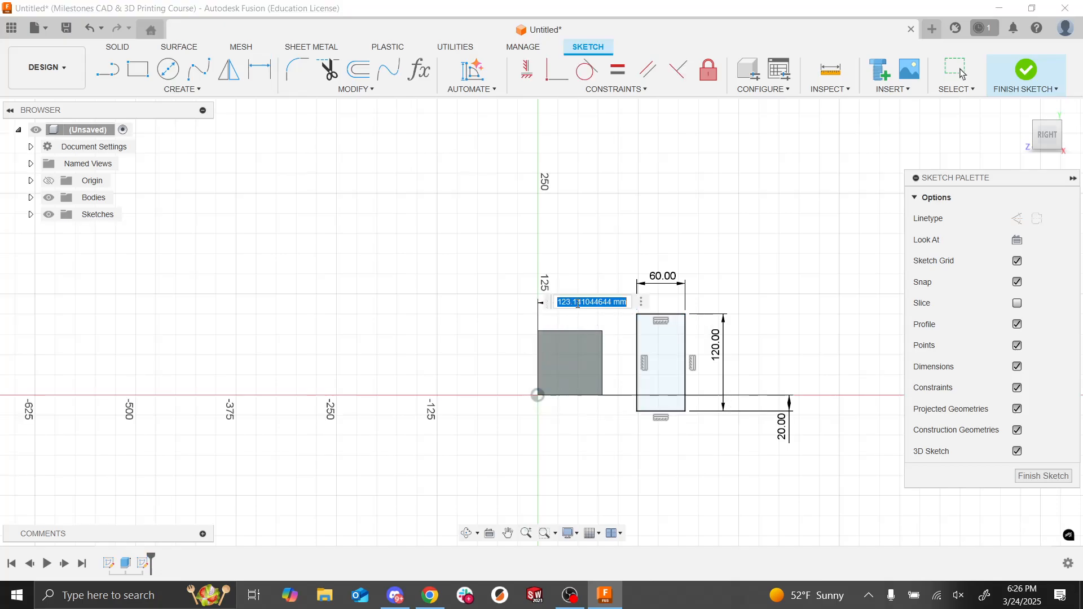
pyautogui.write('10')
pyautogui.press('Return')
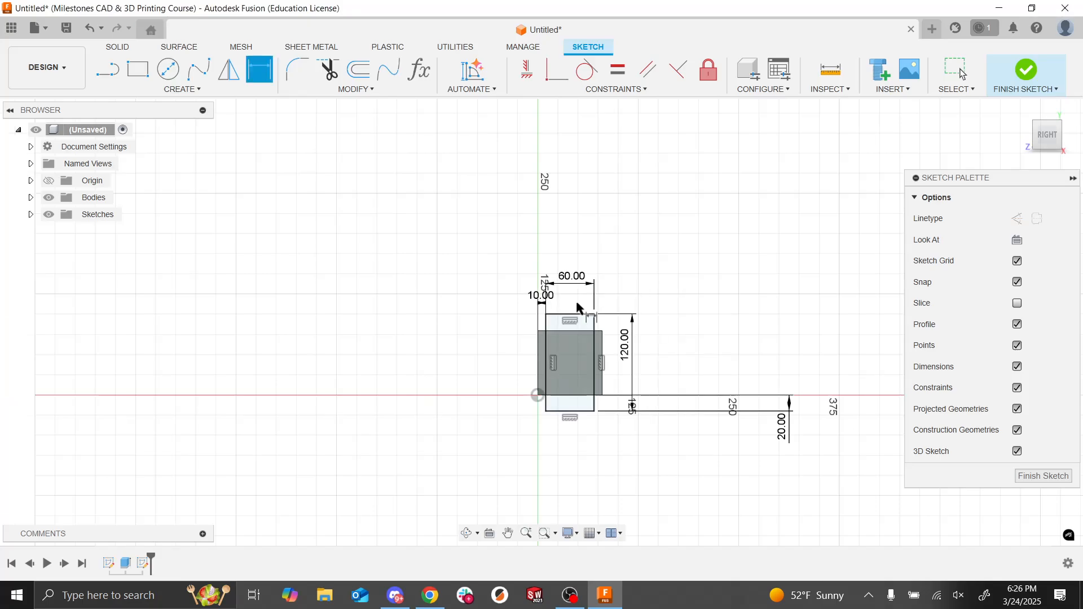
# Step: Set the horizontal dimension between the origin and the rectangle to 100 mm and finish the sketch
pyautogui.doubleClick(539, 299)
pyautogui.write('100')
pyautogui.press('Return')
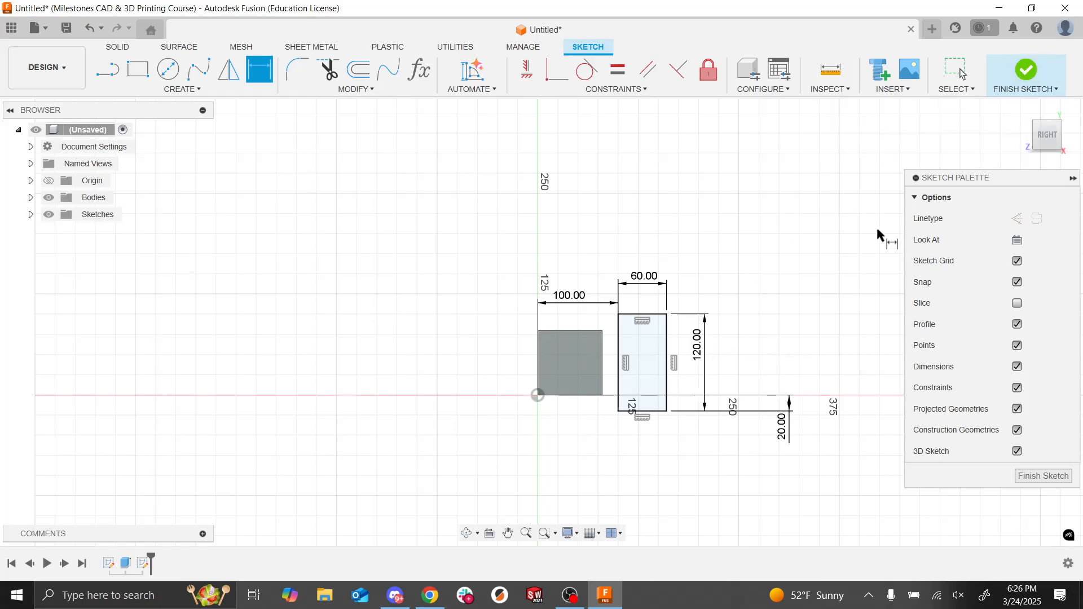
pyautogui.click(1027, 71)
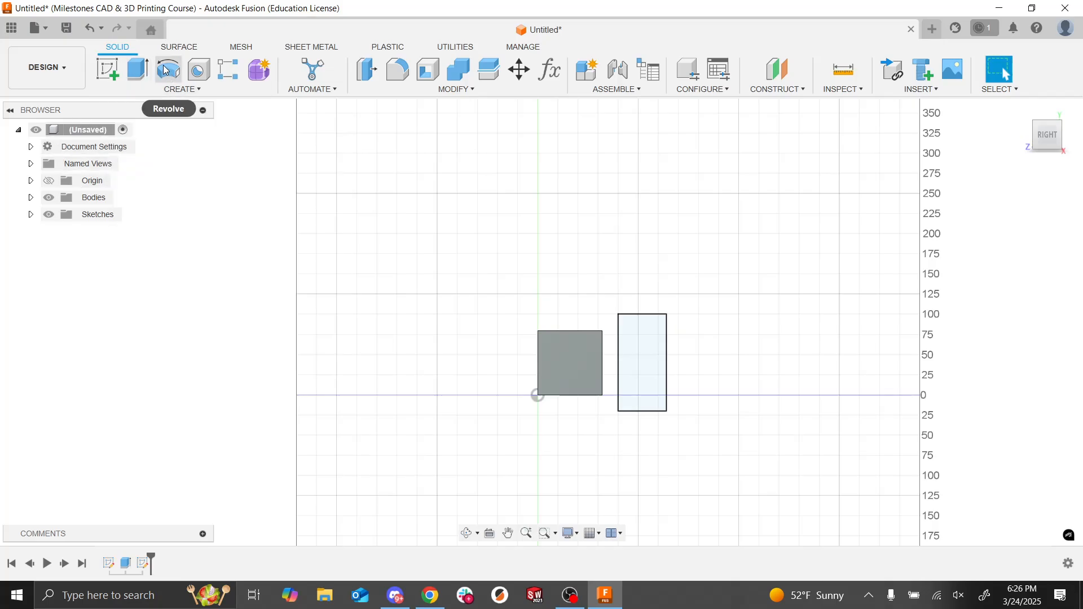
# Step: Revolve the rectangle a full 360 degrees about its far vertical side as a new body
pyautogui.click(166, 70)
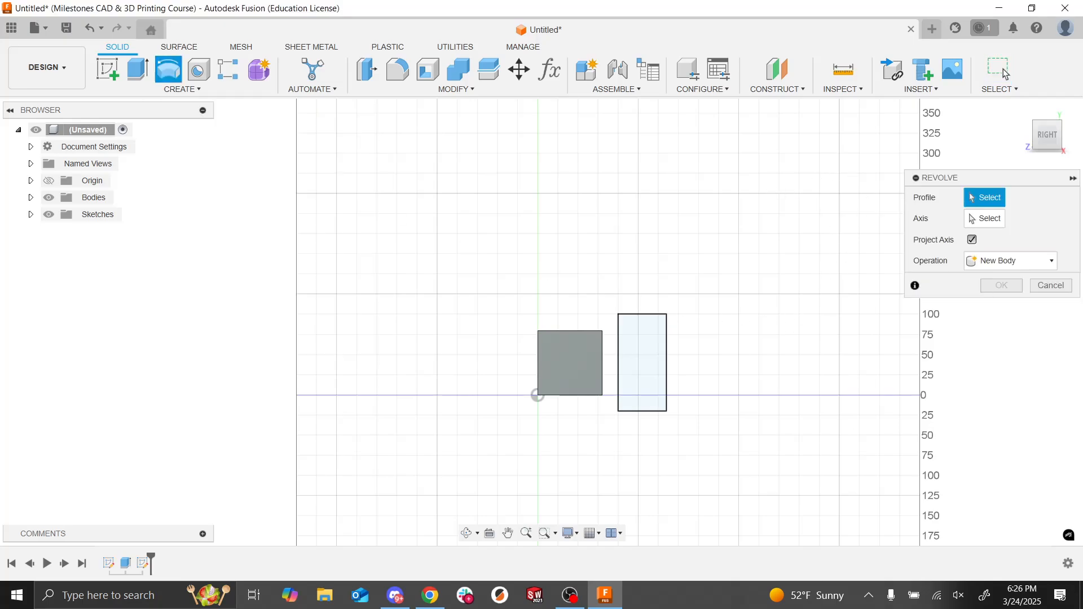
pyautogui.keyDown('shift'); pyautogui.moveTo(801, 278); pyautogui.dragTo(762, 322, button='middle'); pyautogui.keyUp('shift')
pyautogui.scroll(3, 814, 483)
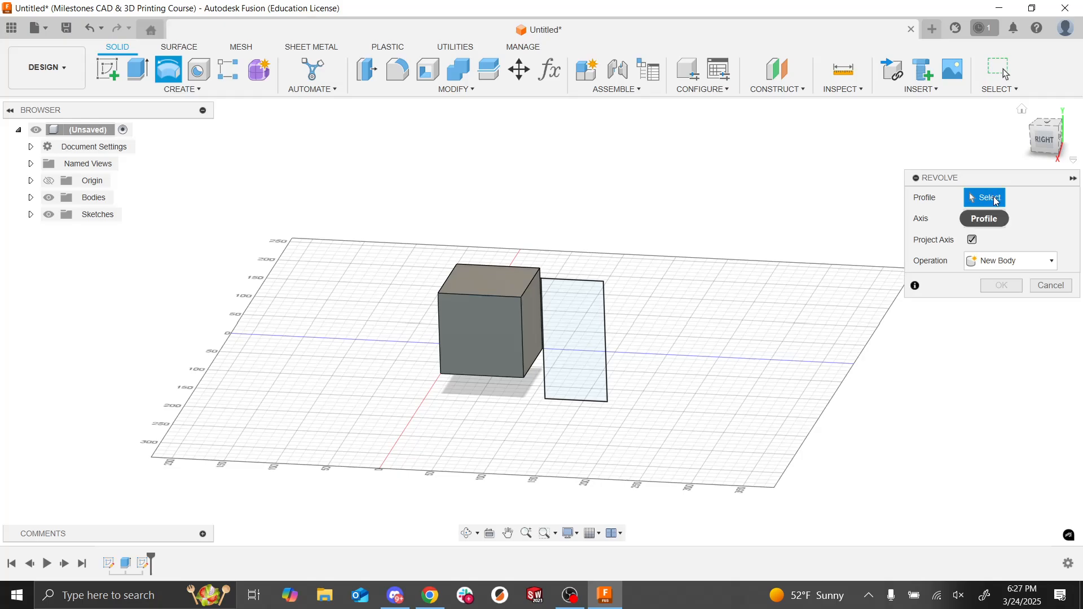
pyautogui.click(575, 342)
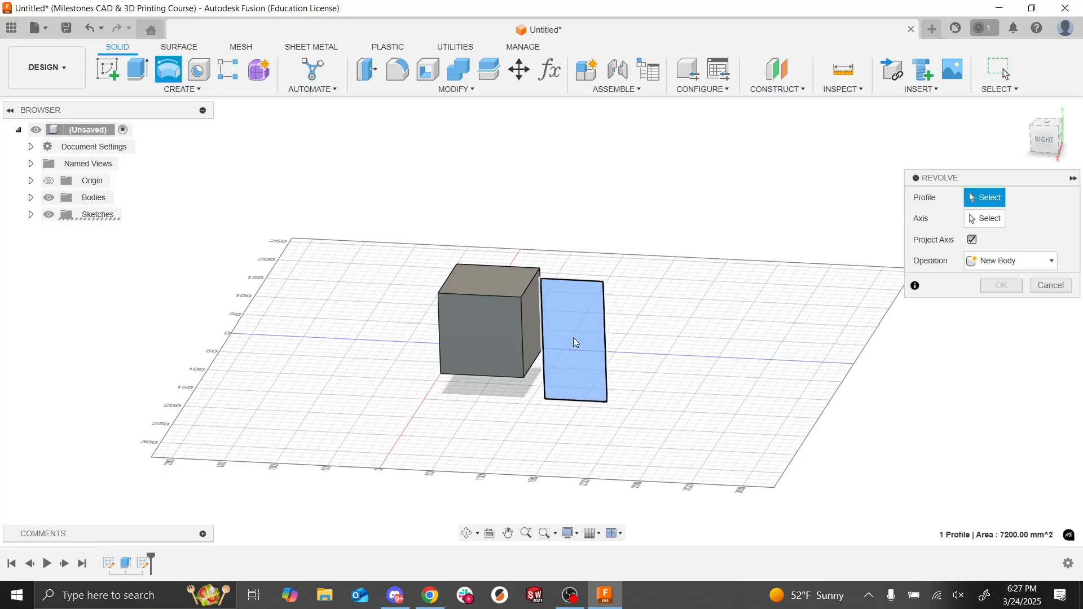
pyautogui.click(575, 342)
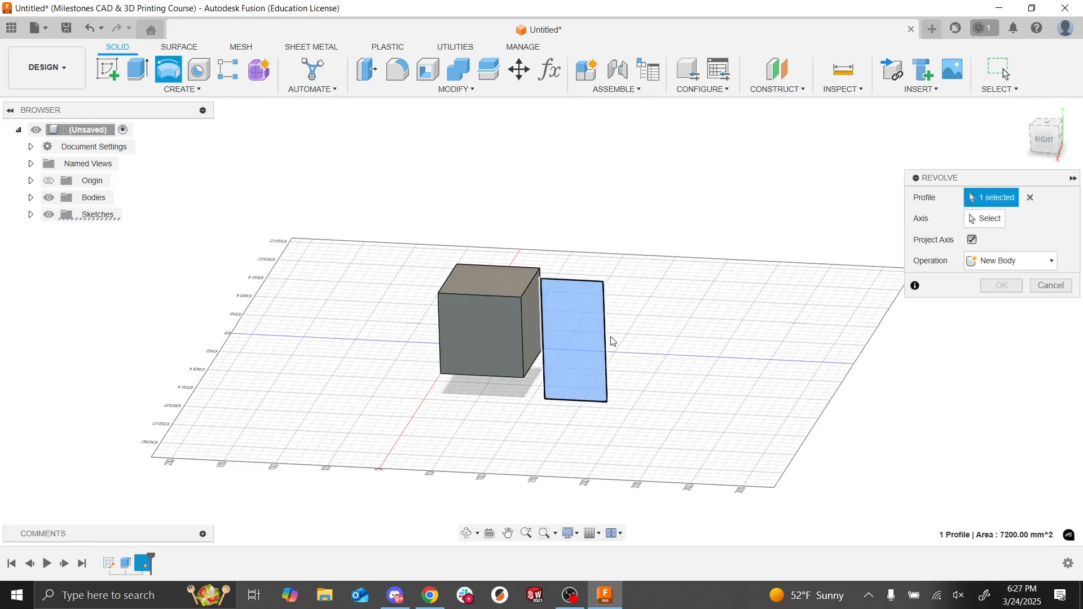
pyautogui.click(996, 222)
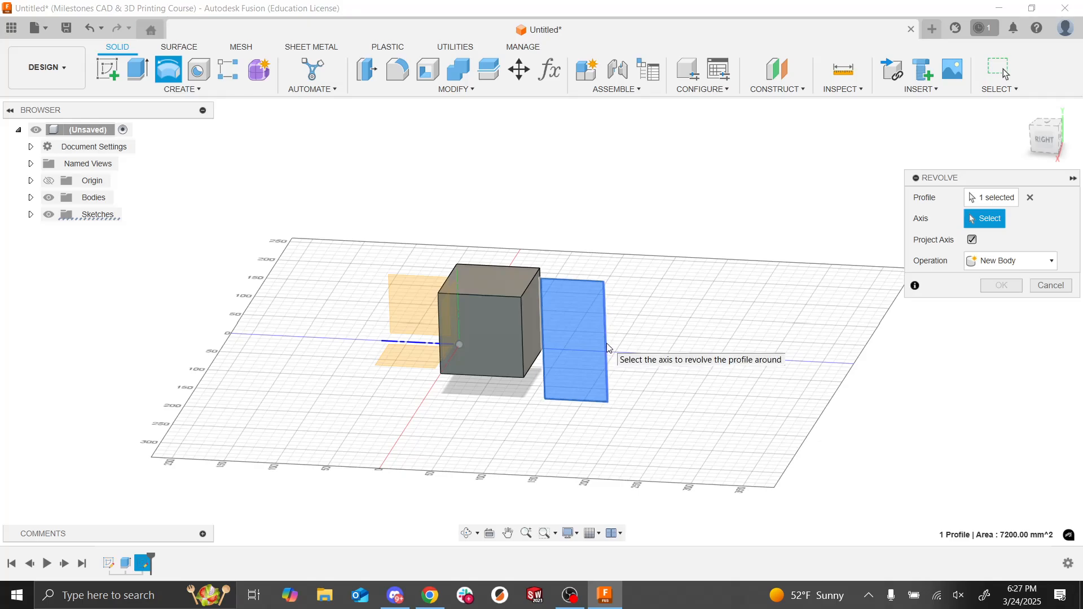
pyautogui.click(608, 348)
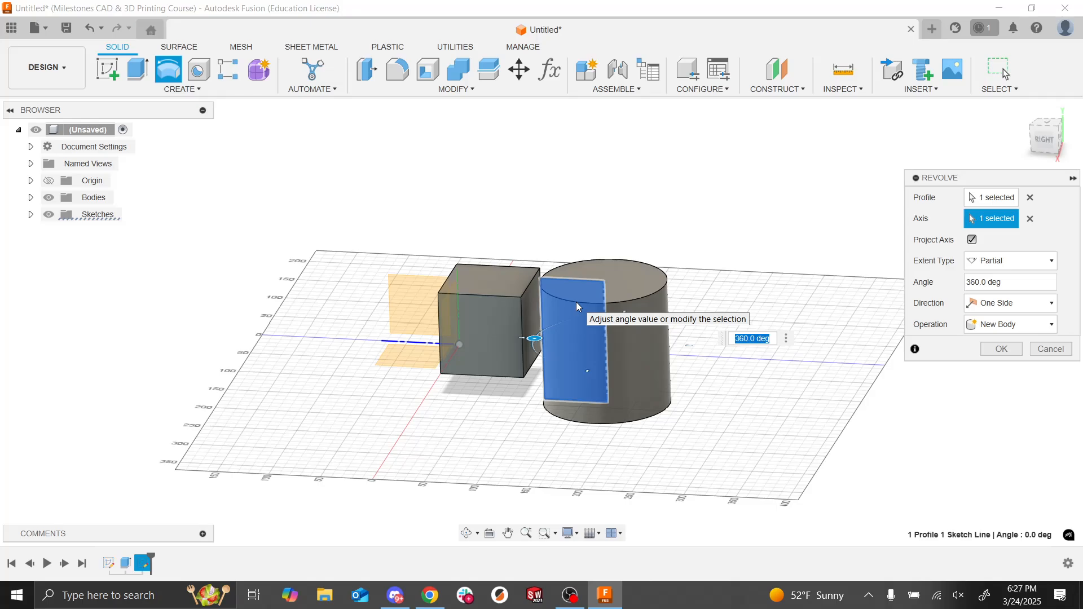
pyautogui.click(1001, 350)
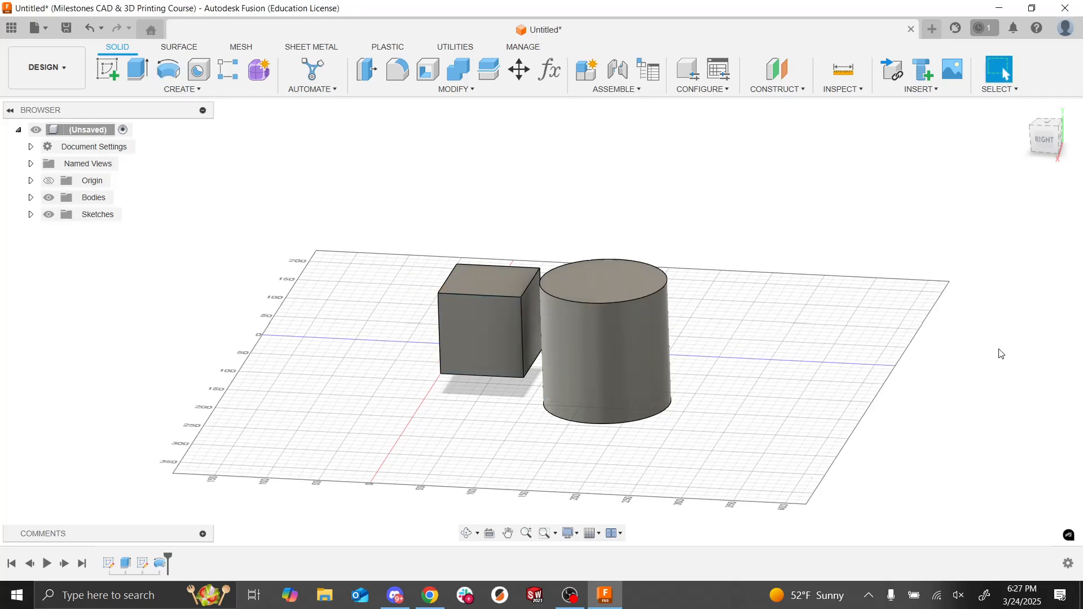
# Step: View the cube and cylinder from above and check the units in the document settings
pyautogui.keyDown('shift'); pyautogui.moveTo(556, 336); pyautogui.dragTo(550, 401, button='middle'); pyautogui.keyUp('shift')
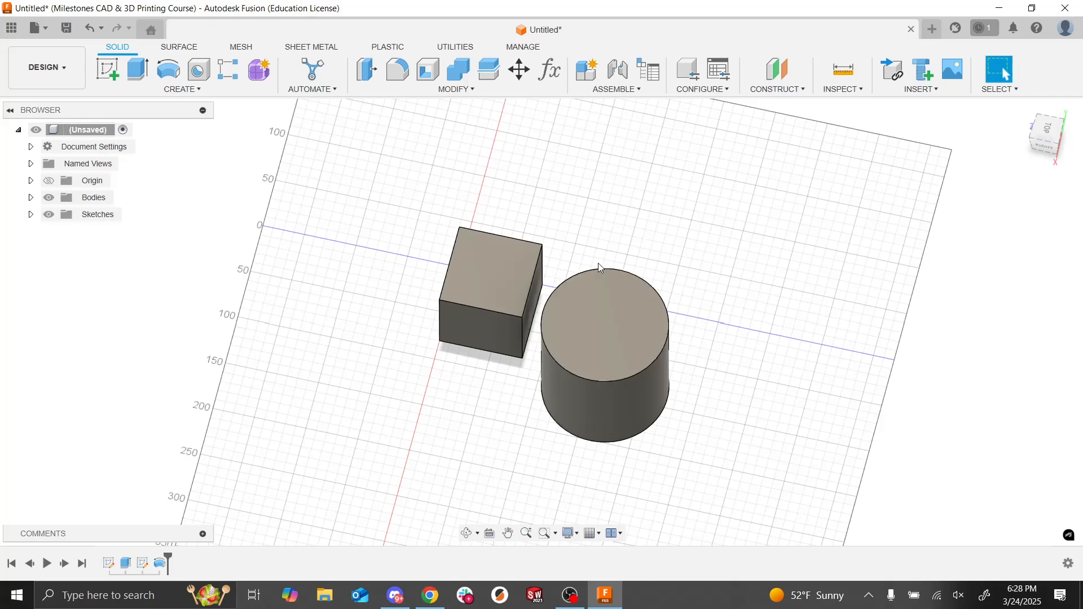
pyautogui.click(31, 148)
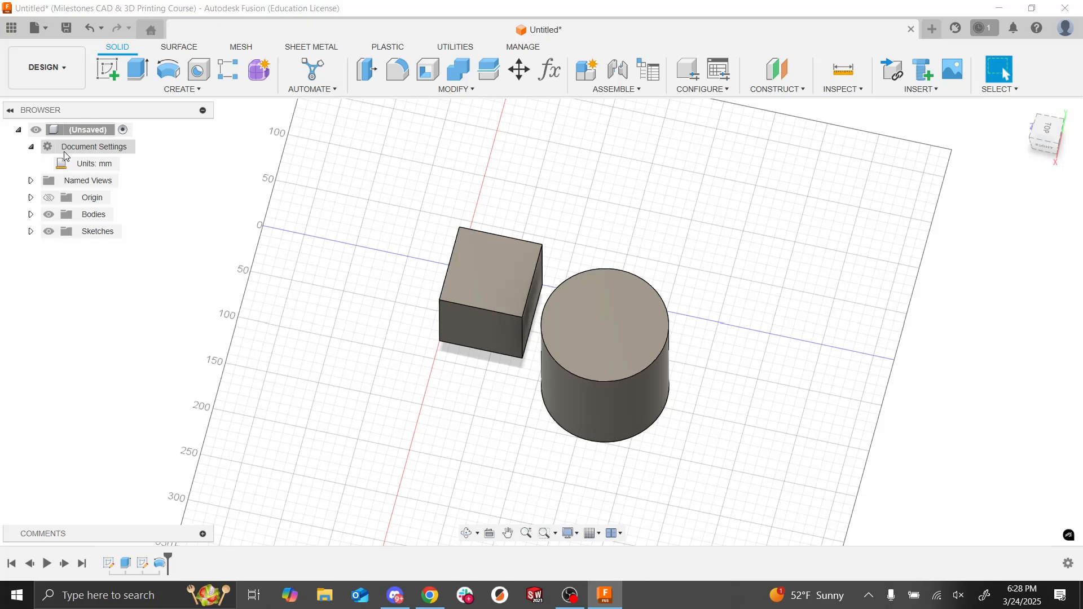
pyautogui.moveTo(74, 169)
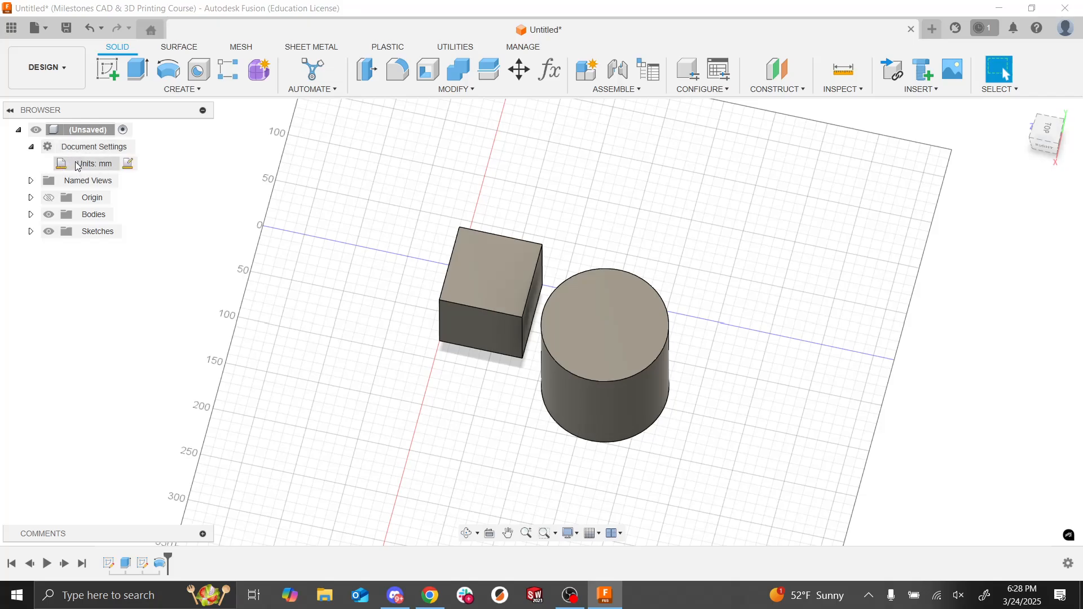
pyautogui.click(31, 147)
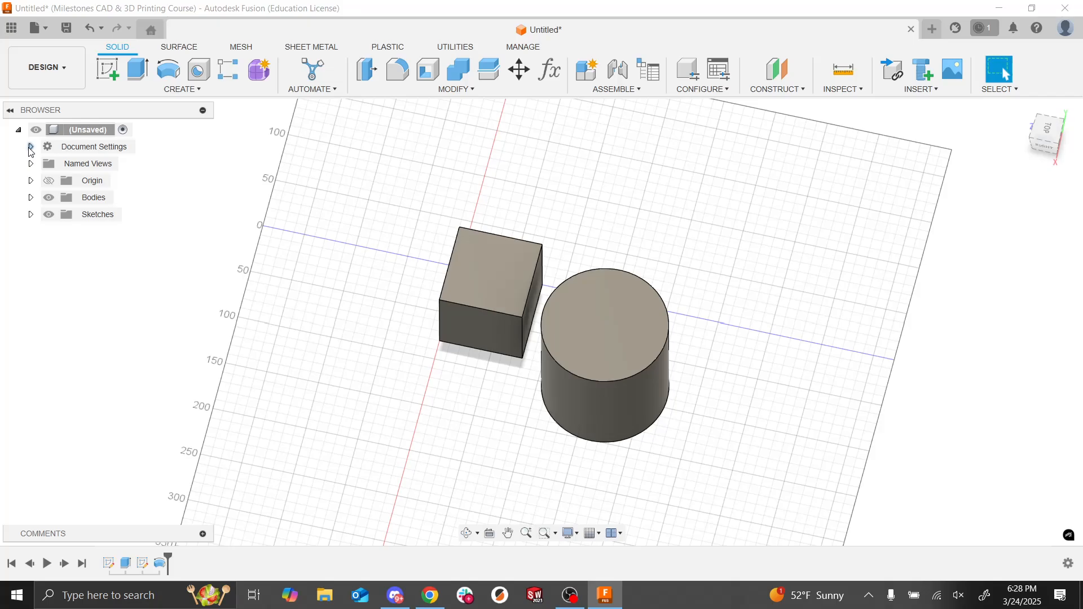
pyautogui.keyDown('shift'); pyautogui.moveTo(550, 337); pyautogui.dragTo(558, 334, button='middle'); pyautogui.keyUp('shift')
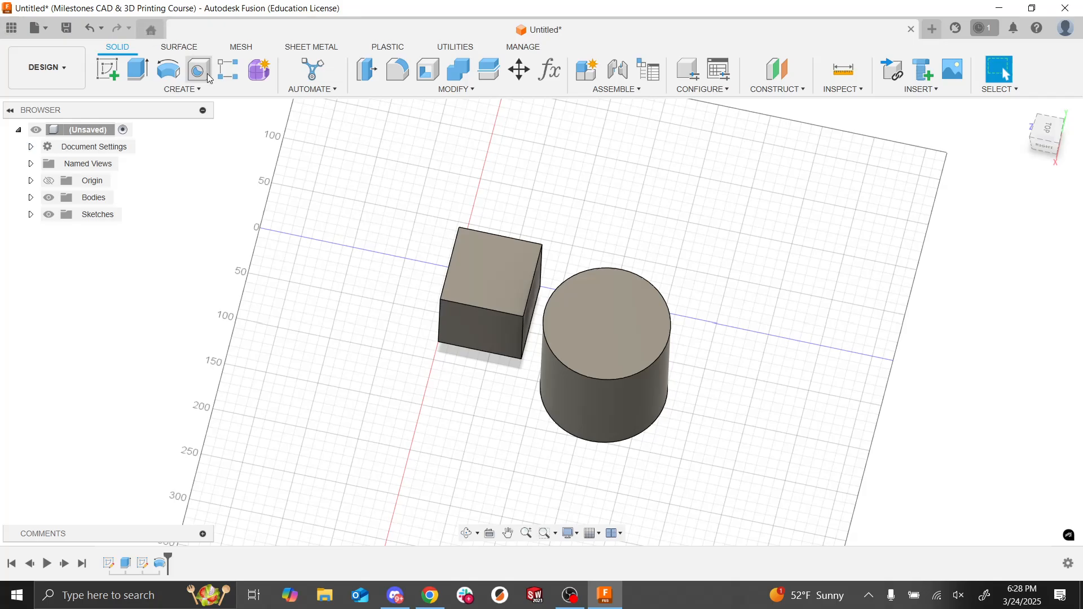
# Step: Delete the revolve feature that made the cylinder and make the rectangle's sketch, Sketch2, visible again
pyautogui.click(159, 567)
pyautogui.press('Delete')
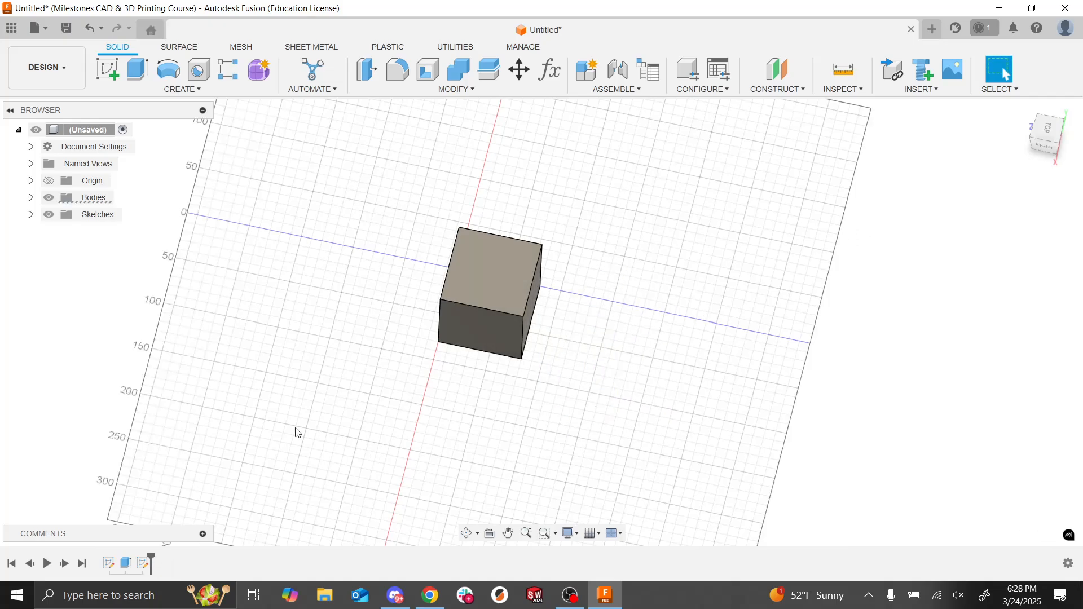
pyautogui.click(31, 214)
pyautogui.click(61, 249)
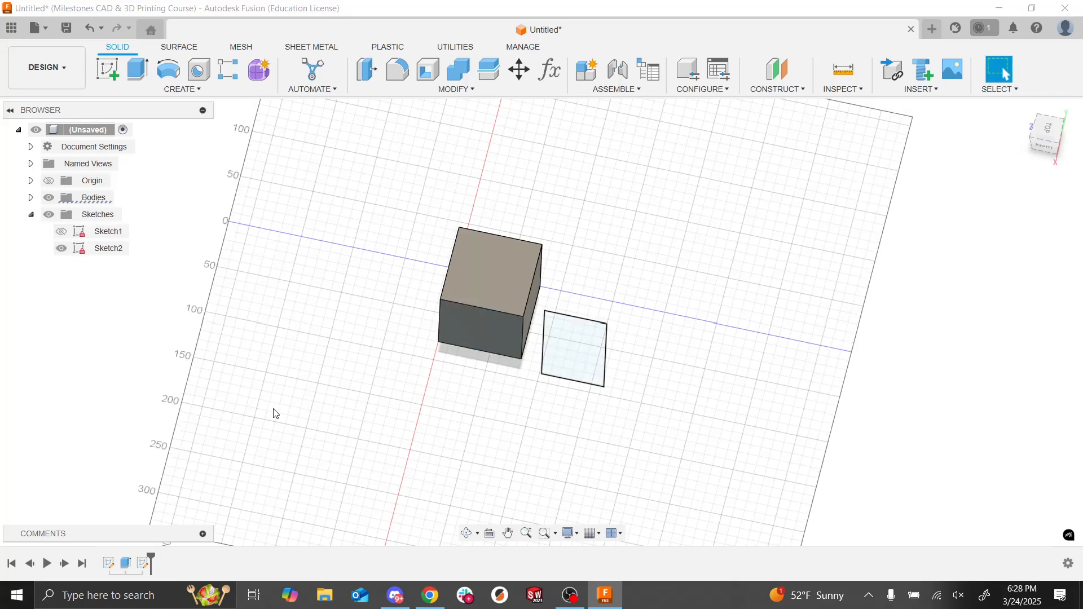
# Step: Revolve the Sketch2 rectangle 360 degrees about its far vertical side as a new body to form the cylinder
pyautogui.click(168, 70)
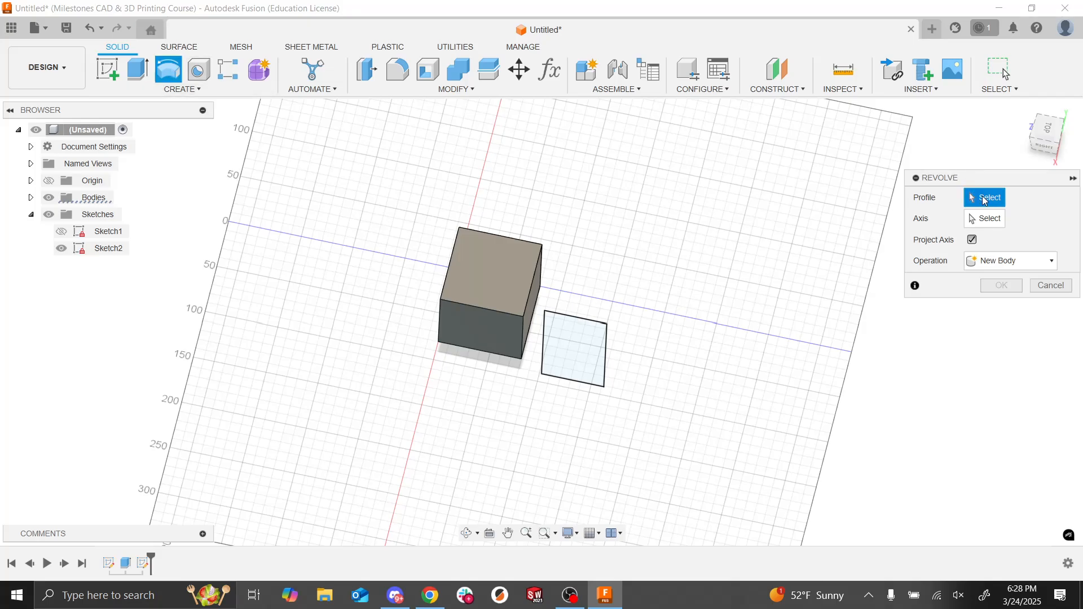
pyautogui.click(570, 362)
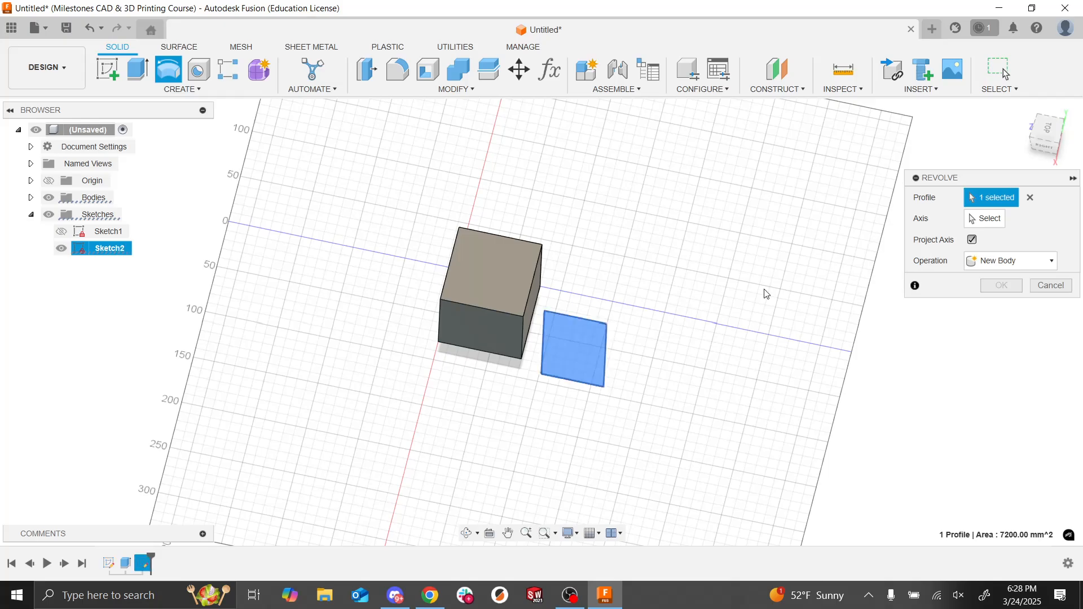
pyautogui.click(973, 220)
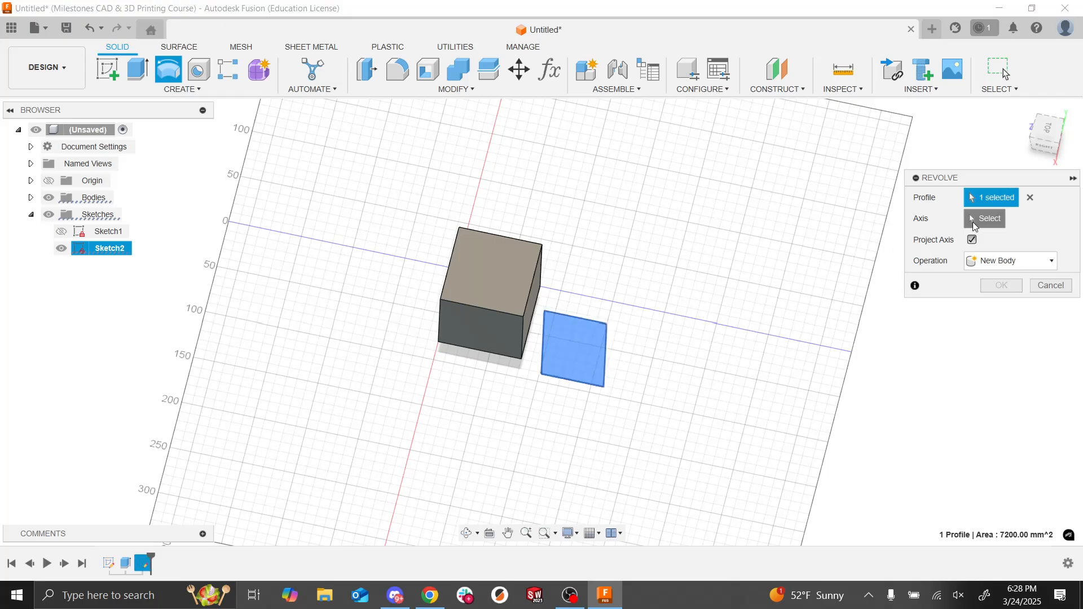
pyautogui.click(608, 356)
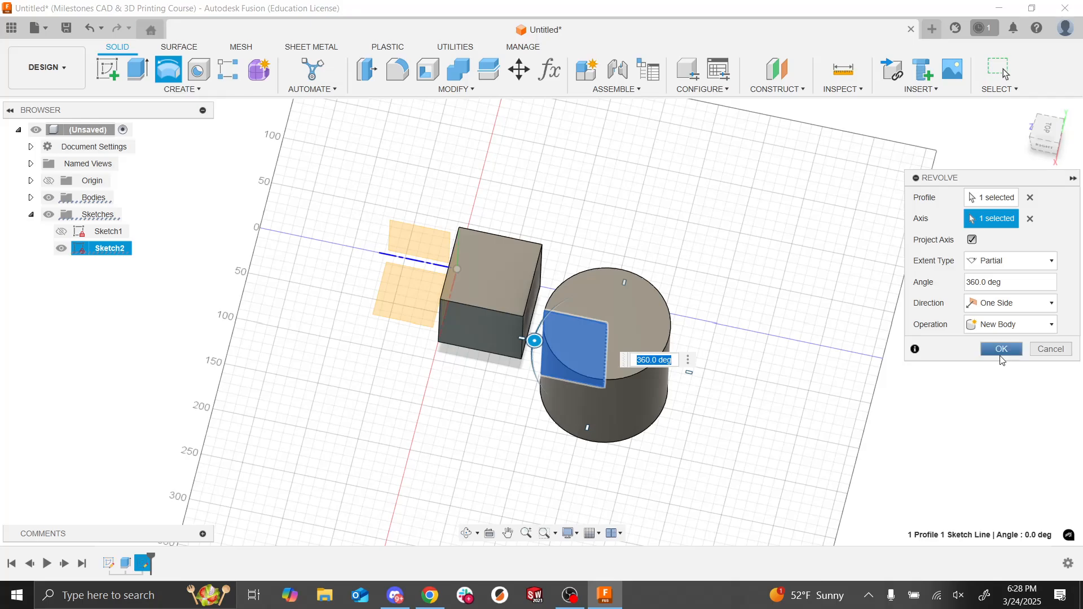
pyautogui.click(1002, 350)
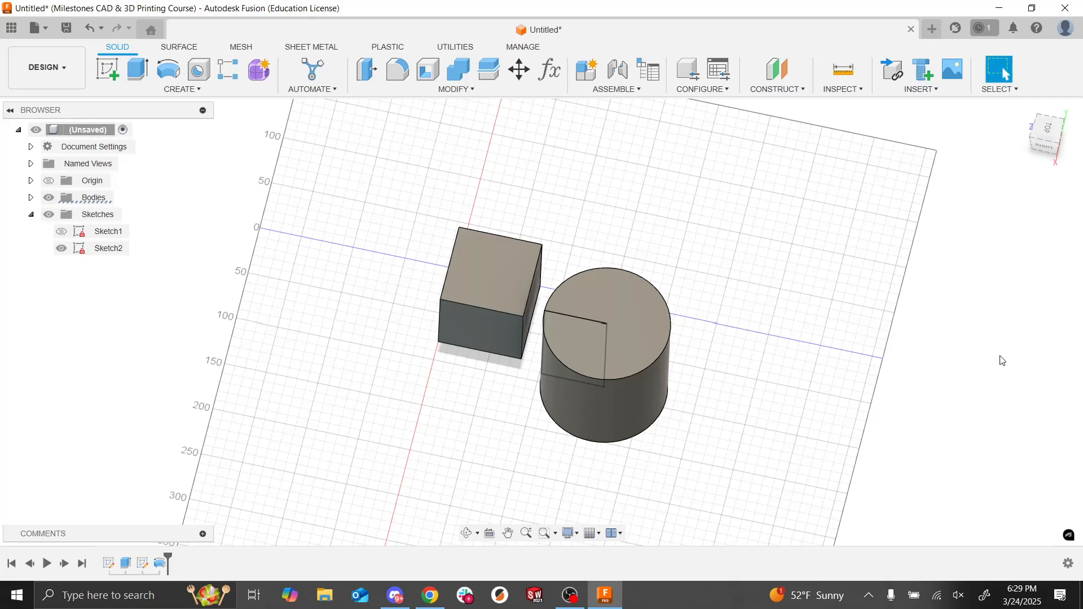
# Step: Toggle the visibility of Sketch2 and of the cylinder body, Body3, off and on to inspect them
pyautogui.keyDown('shift'); pyautogui.moveTo(1003, 361); pyautogui.dragTo(976, 297, button='middle'); pyautogui.keyUp('shift')
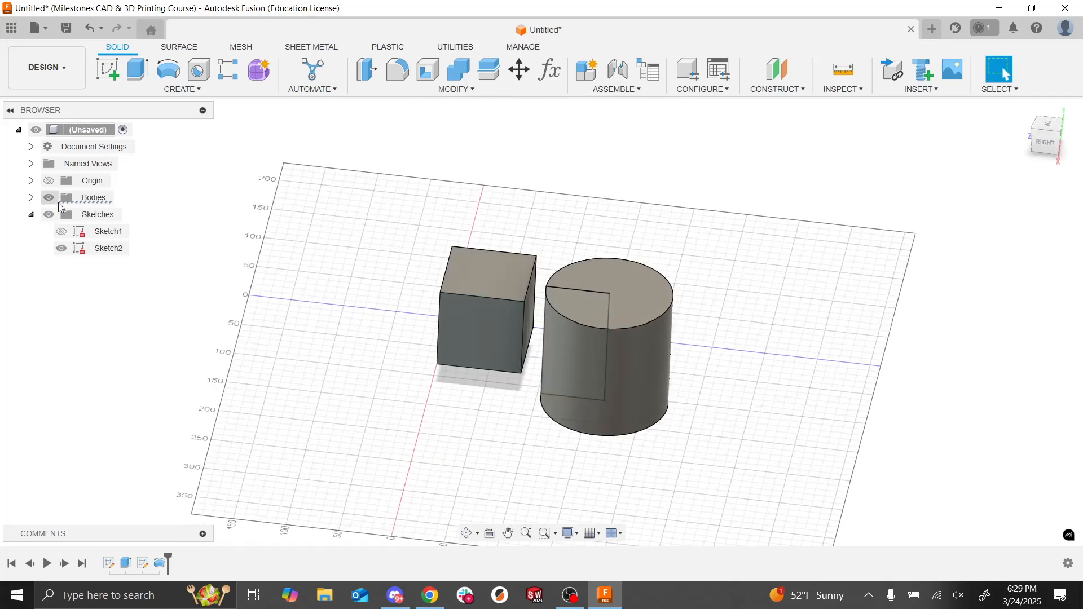
pyautogui.click(68, 252)
pyautogui.click(263, 246)
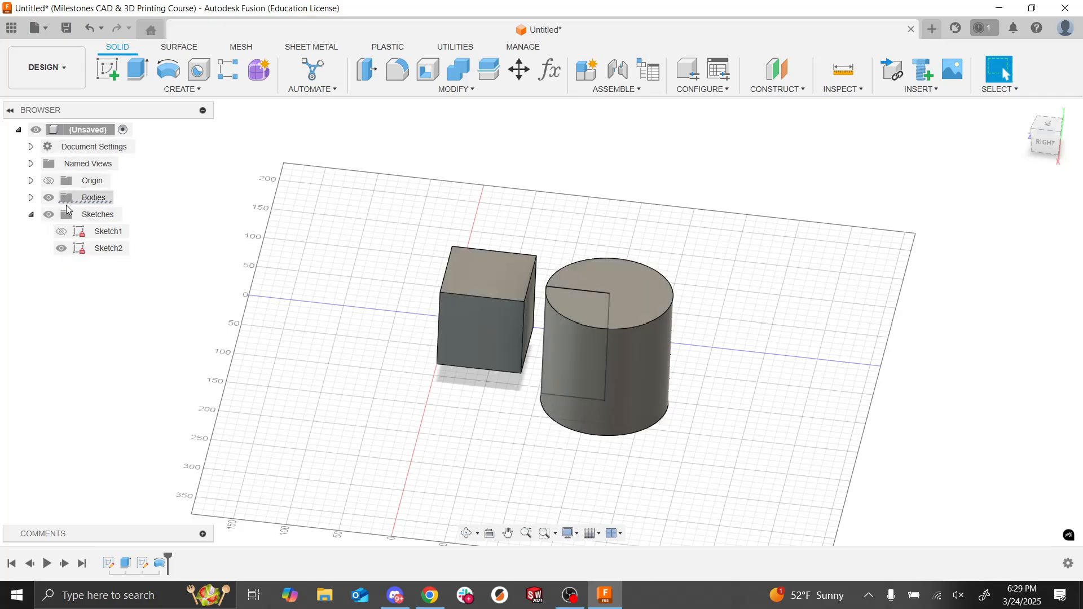
pyautogui.click(65, 253)
pyautogui.click(63, 251)
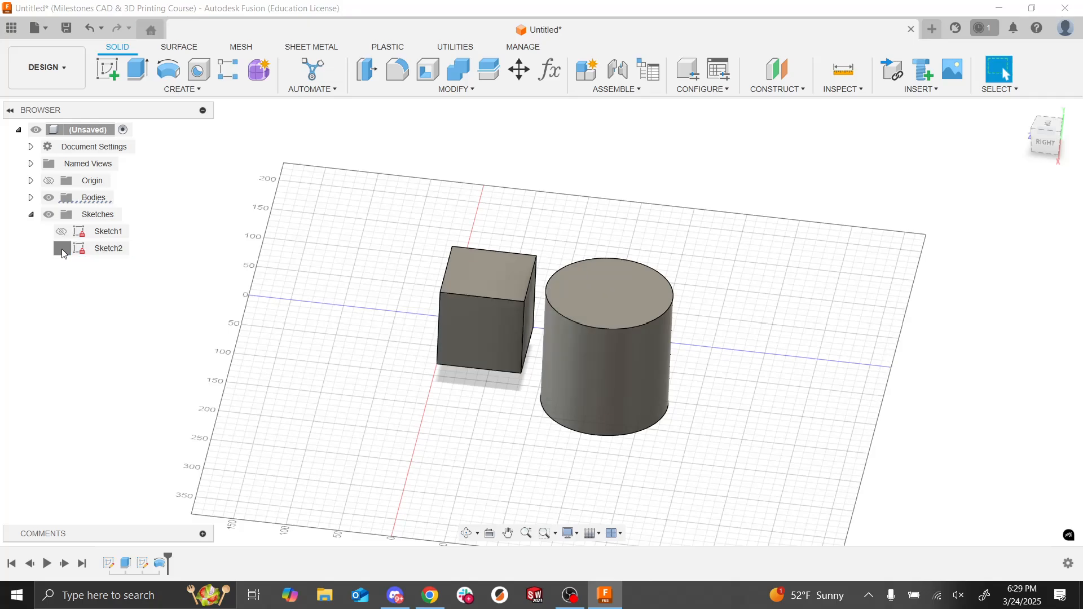
pyautogui.click(31, 214)
pyautogui.click(31, 197)
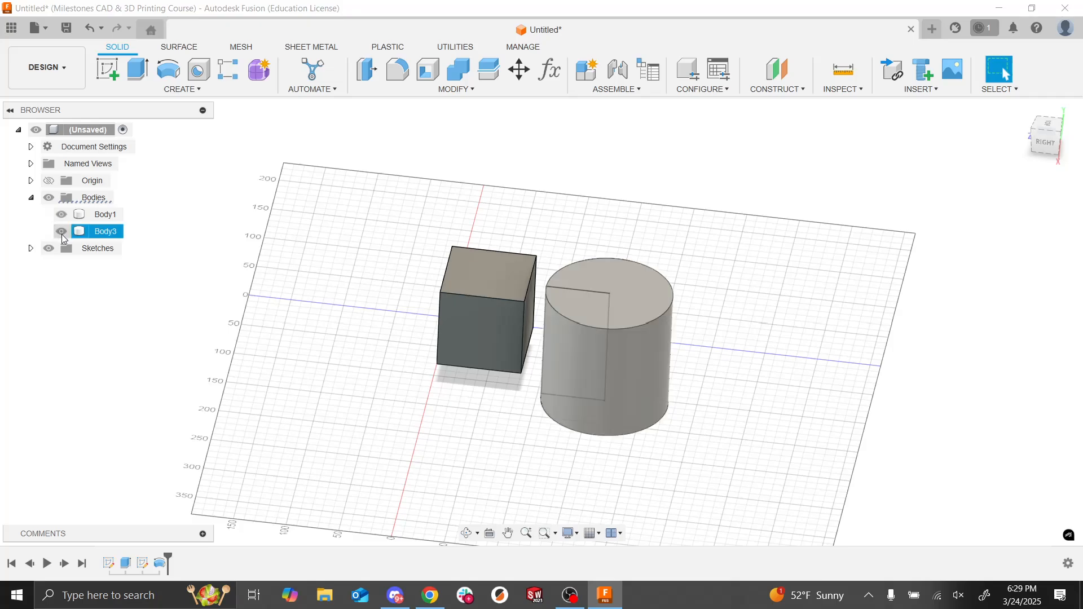
pyautogui.click(62, 234)
pyautogui.click(62, 235)
# Step: Hide Sketch2 so only the cube and cylinder bodies show, and collapse the Sketches and Bodies folders
pyautogui.click(31, 249)
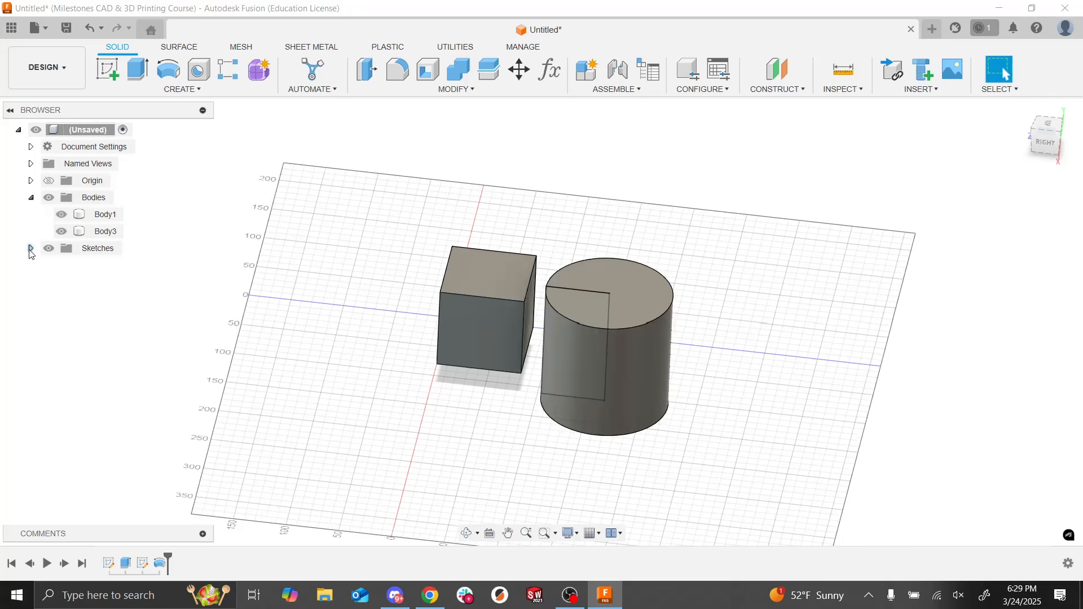
pyautogui.click(62, 282)
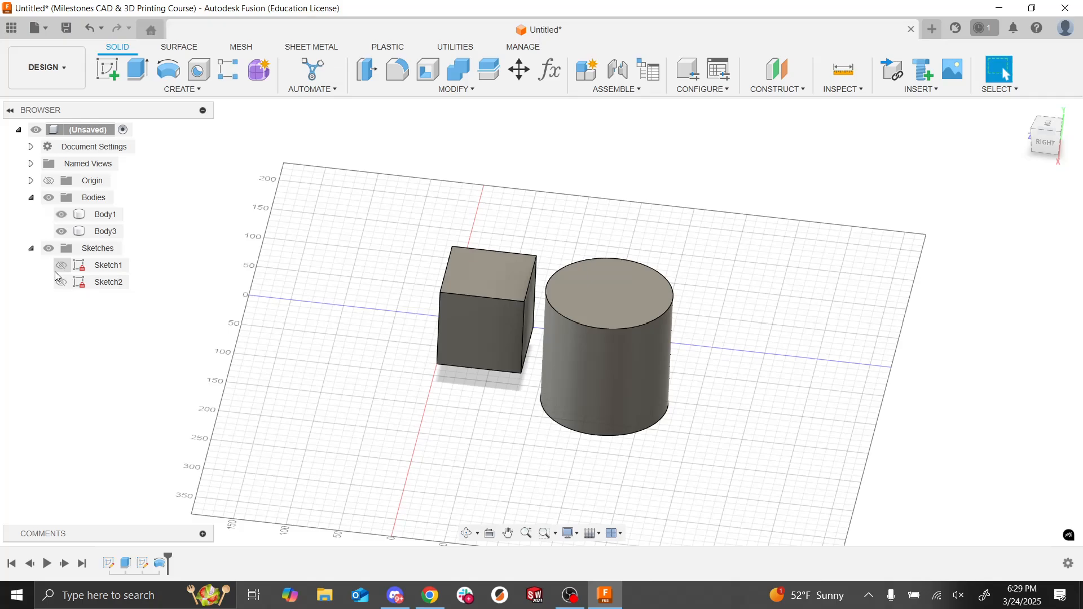
pyautogui.click(31, 249)
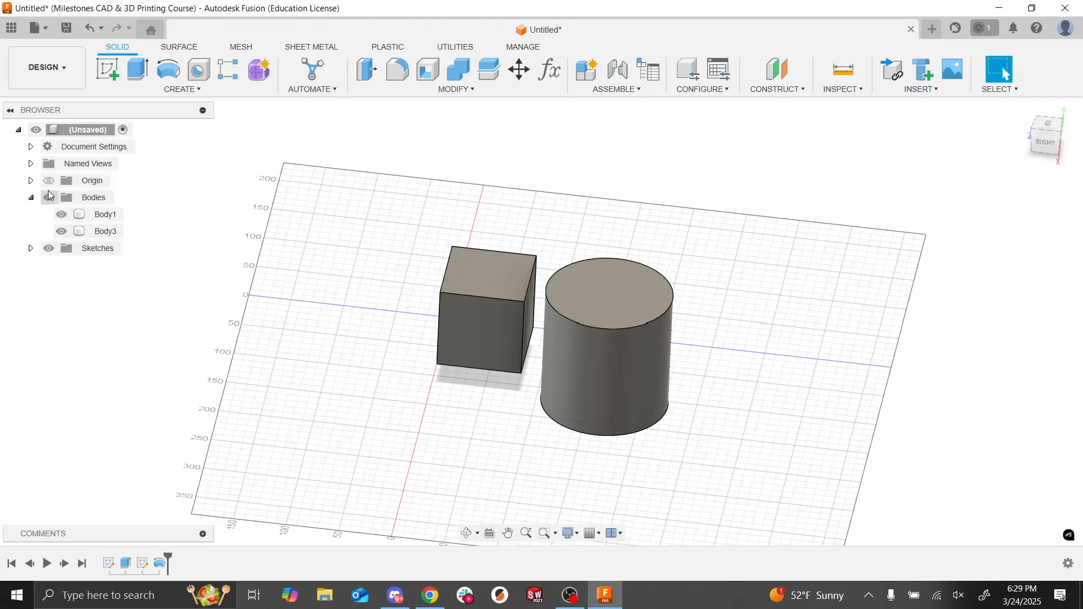
pyautogui.click(31, 197)
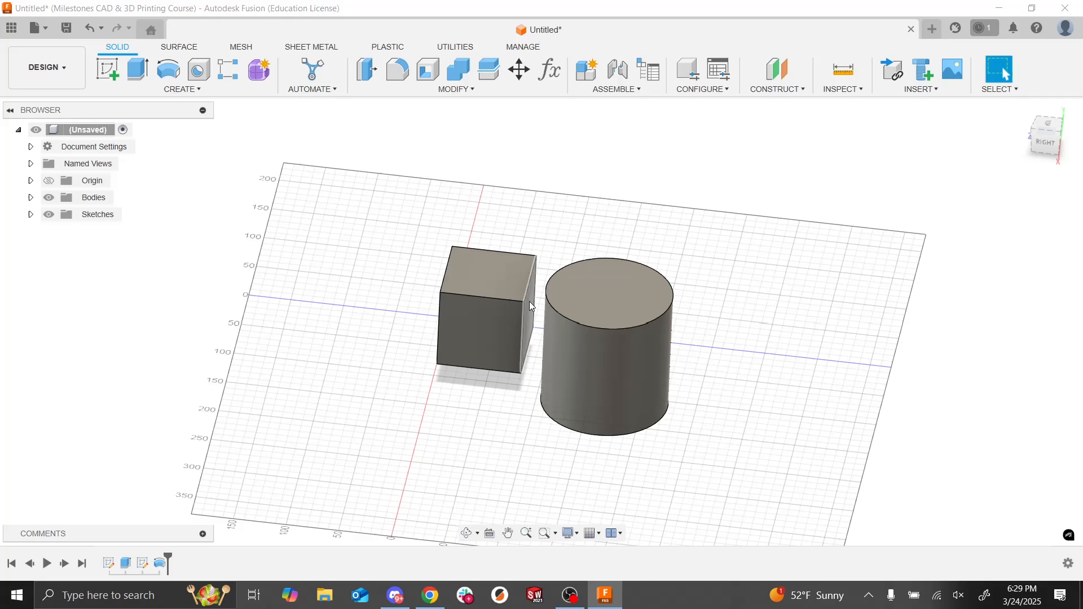
# Step: Switch to Chrome to check the building block tasks on the Assignment #1 slide
pyautogui.keyDown('shift'); pyautogui.moveTo(529, 301); pyautogui.dragTo(626, 305, button='middle'); pyautogui.keyUp('shift')
pyautogui.hotkey('alt', 'Tab')
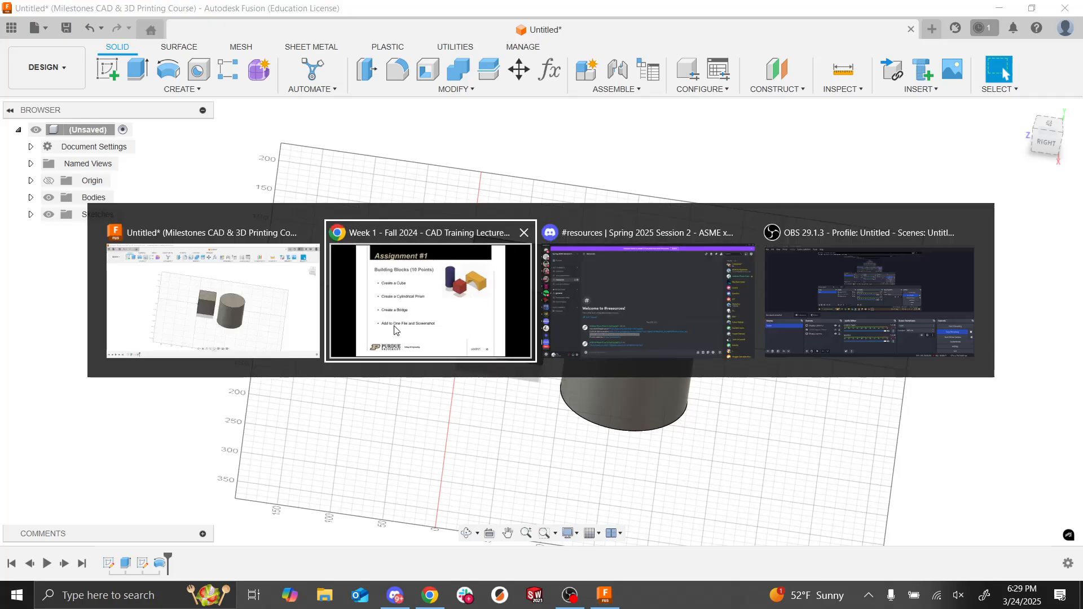
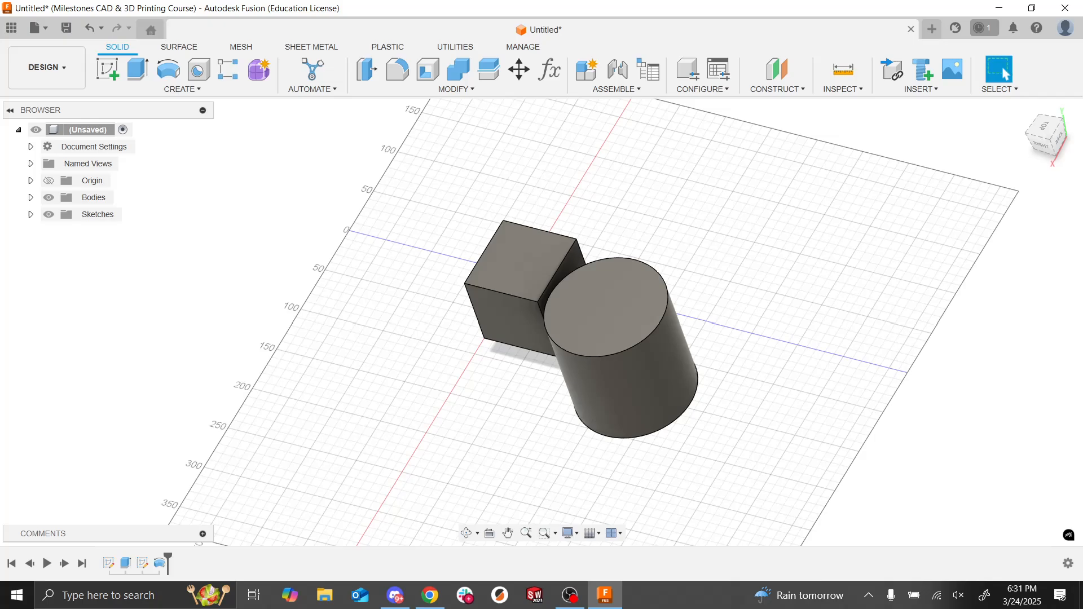
# Step: Start a sketch on the cube's left face and draw a two-point rectangle about 185 by 122 mm on the side away from the cylinder
pyautogui.keyDown('shift'); pyautogui.moveTo(245, 197); pyautogui.dragTo(84, 225, button='middle'); pyautogui.keyUp('shift')
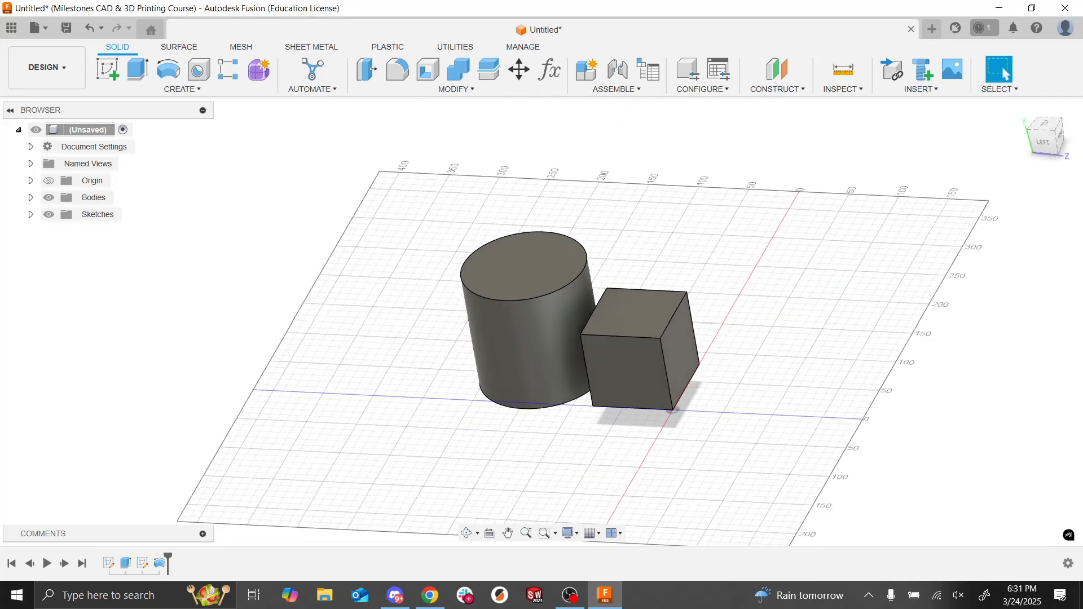
pyautogui.click(113, 75)
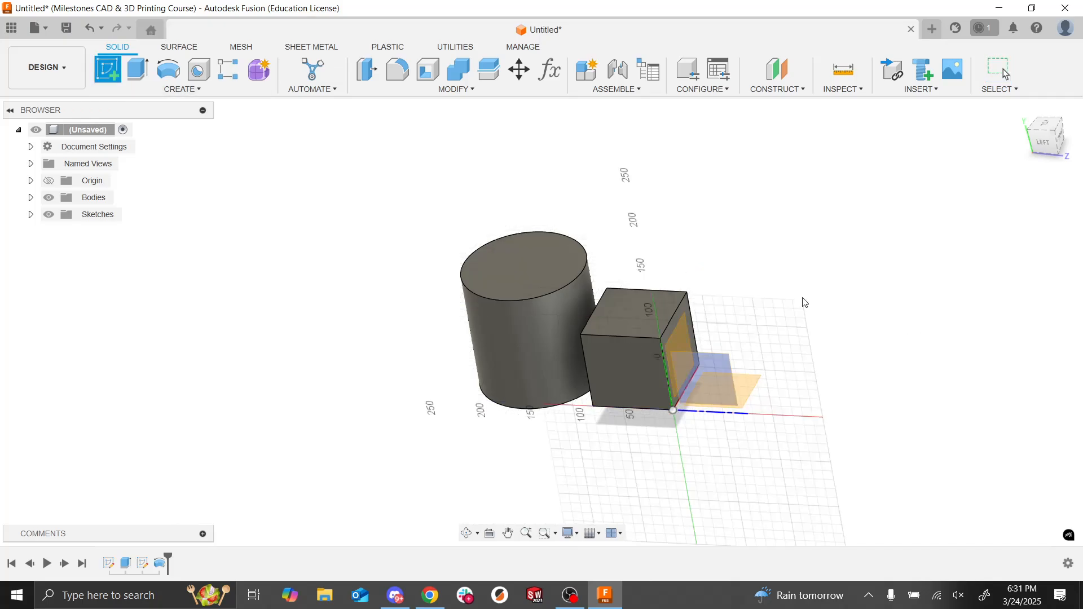
pyautogui.click(622, 395)
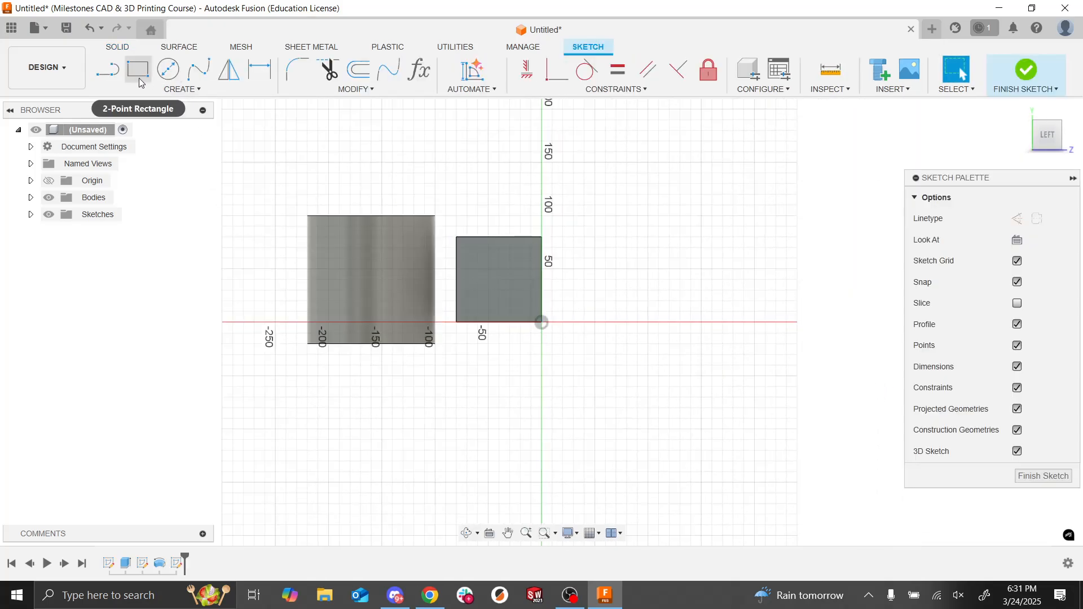
pyautogui.click(138, 70)
pyautogui.click(610, 345)
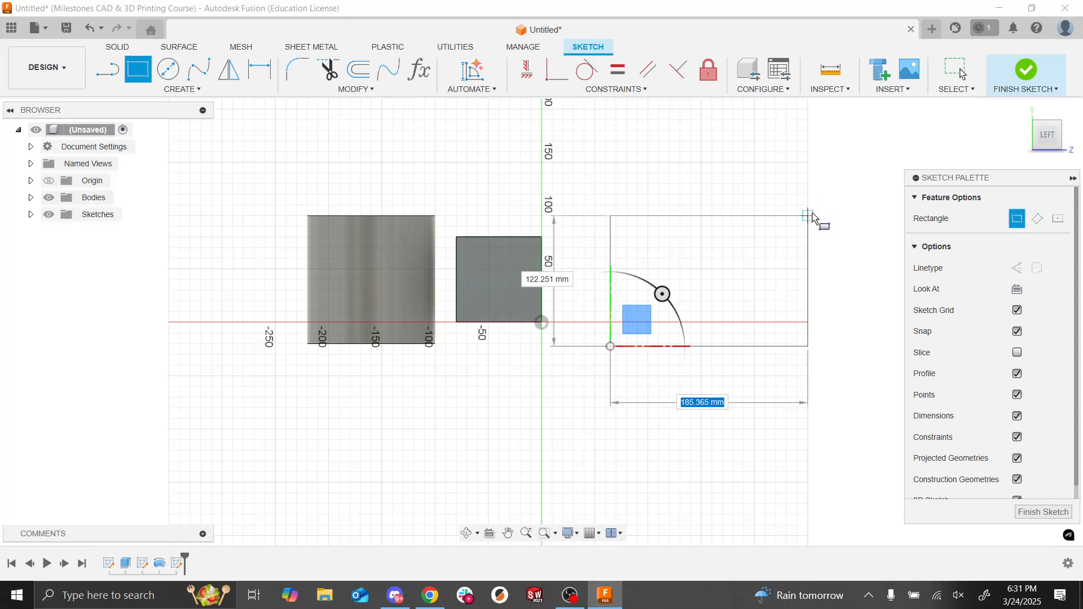
pyautogui.click(808, 216)
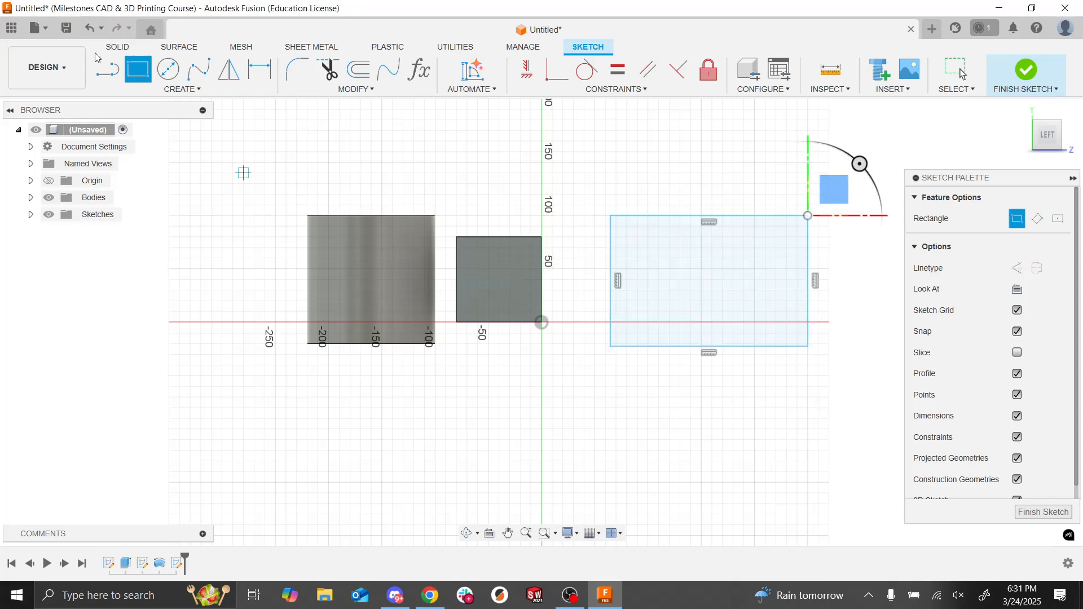
# Step: Dimension the rectangle's near vertical edge 50 mm from the origin and its lower edge 20 mm below the origin
pyautogui.click(248, 68)
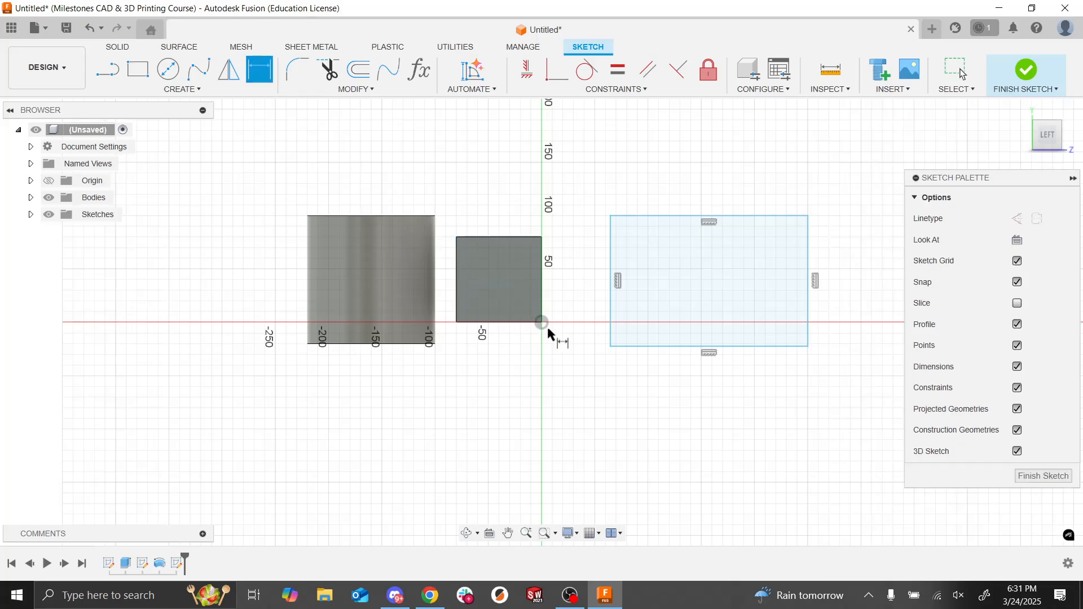
pyautogui.click(611, 306)
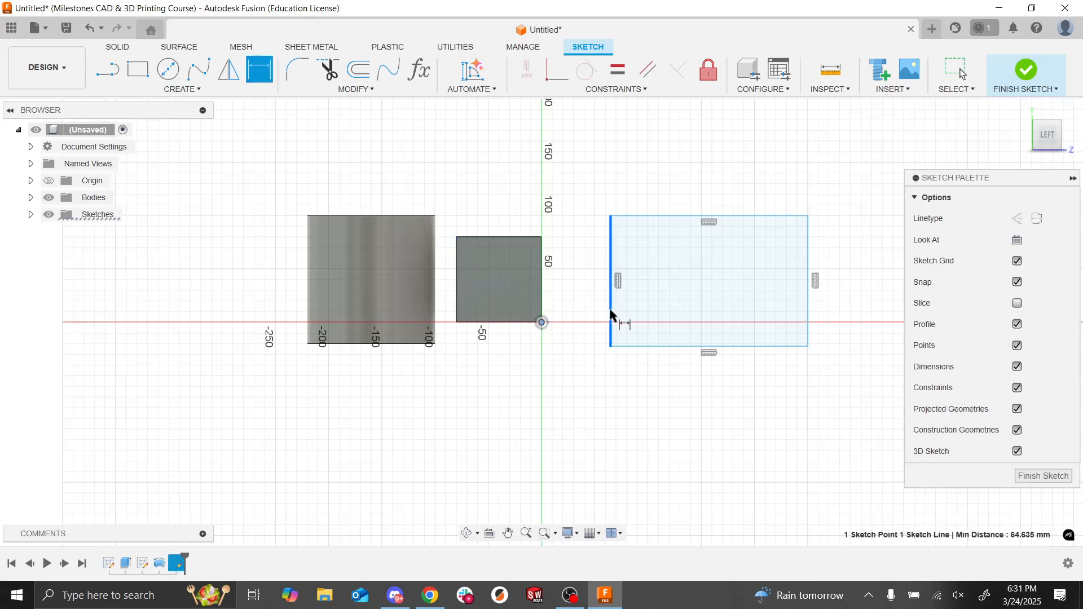
pyautogui.click(578, 179)
pyautogui.write('50')
pyautogui.press('Return')
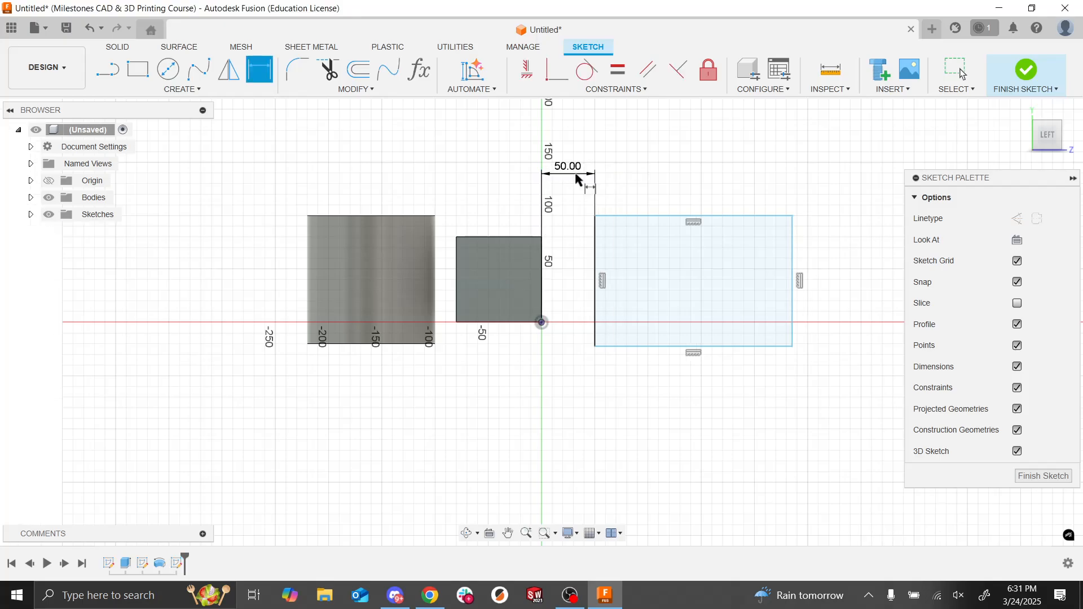
pyautogui.click(613, 348)
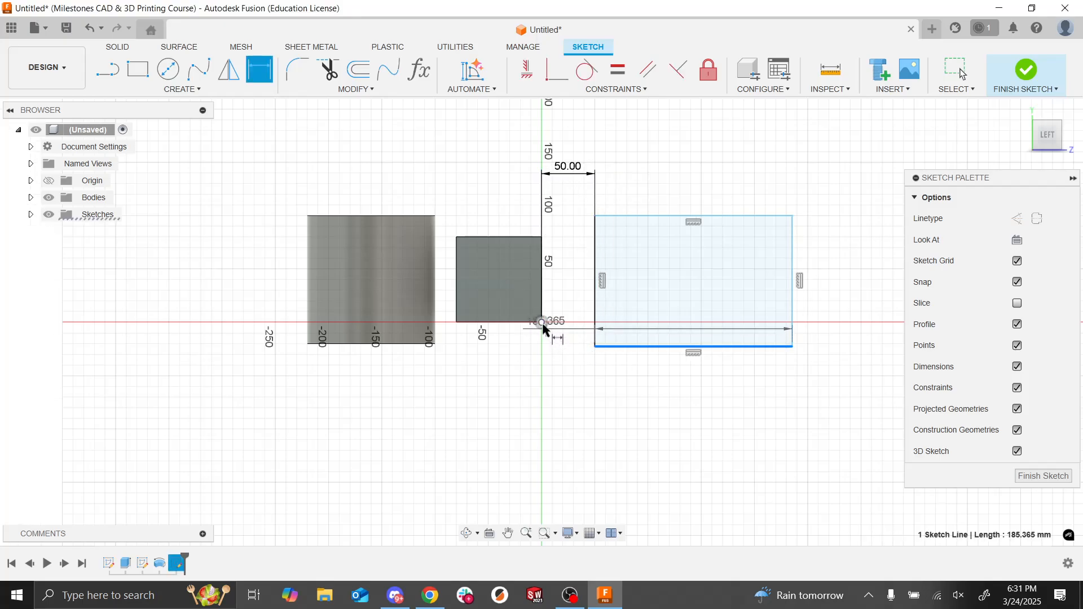
pyautogui.click(542, 323)
pyautogui.click(566, 383)
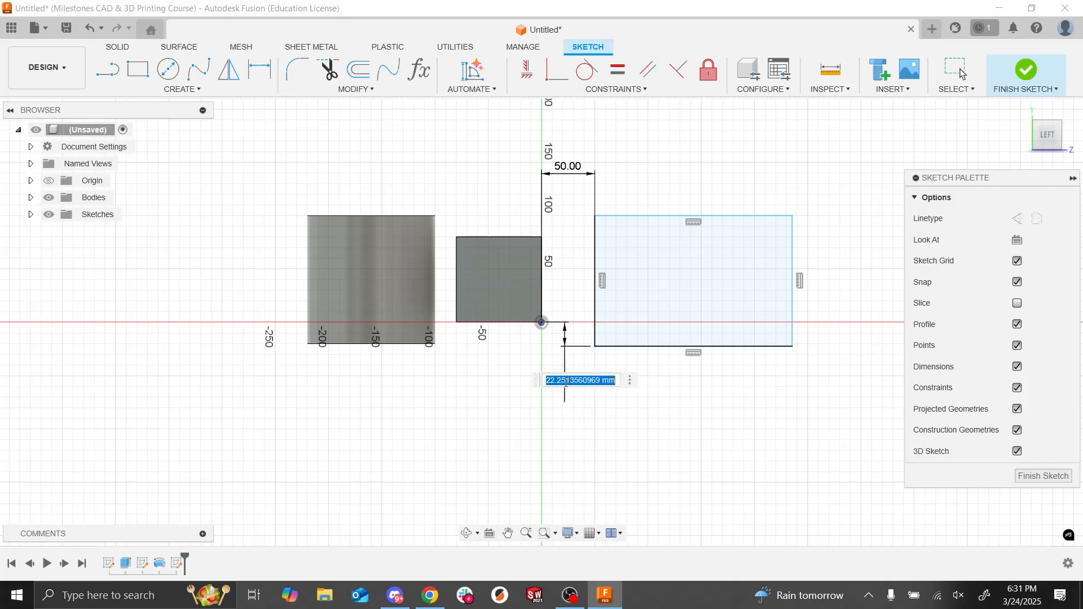
pyautogui.write('20')
pyautogui.press('Return')
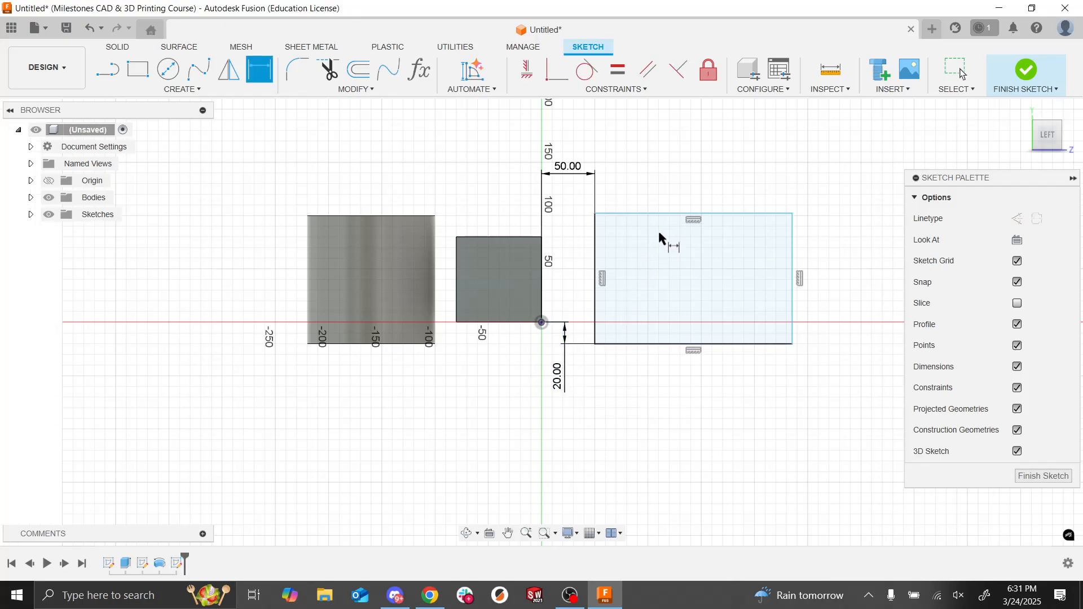
# Step: Dimension the rectangle to 150 mm wide and 80 mm high
pyautogui.click(669, 214)
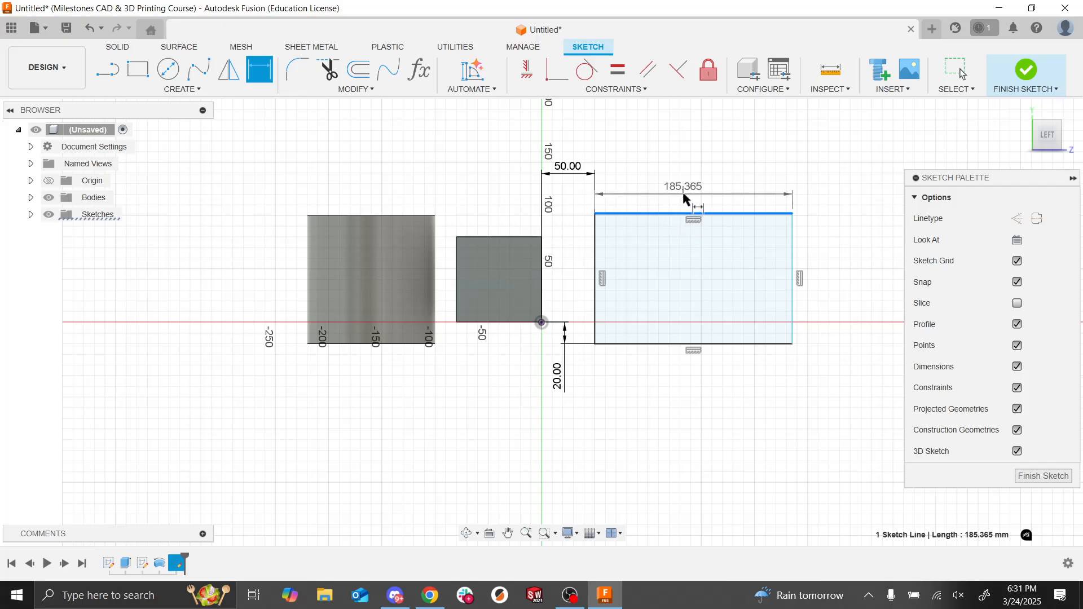
pyautogui.click(685, 195)
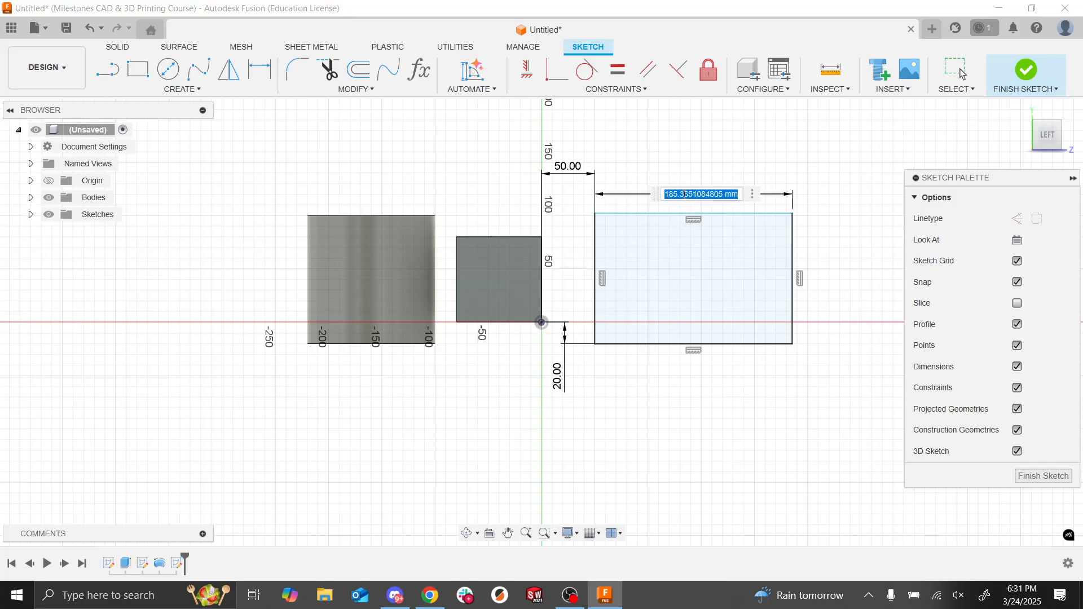
pyautogui.write('150')
pyautogui.press('Return')
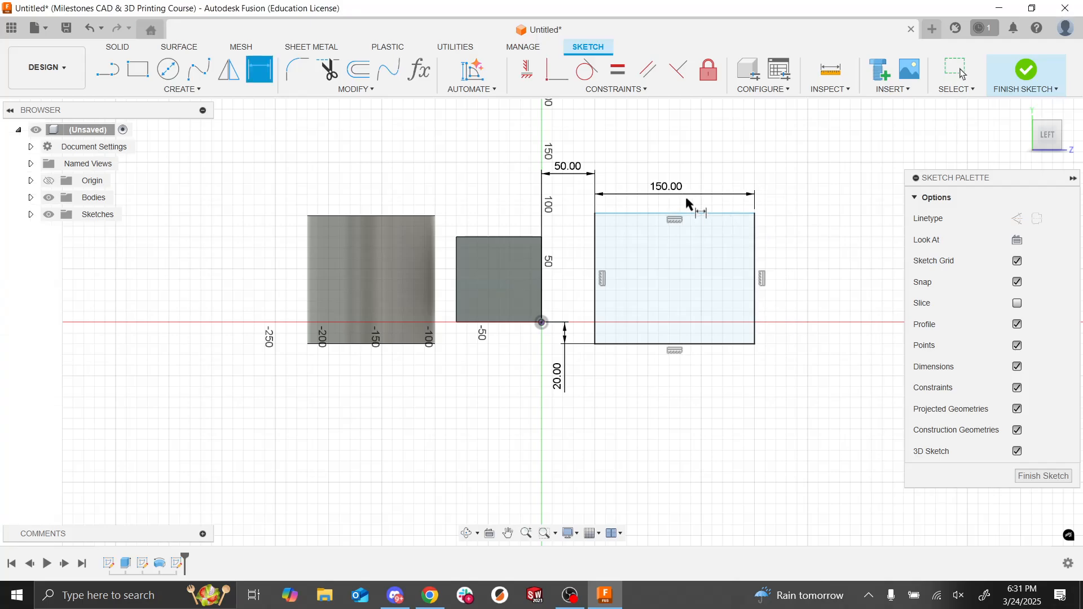
pyautogui.click(755, 258)
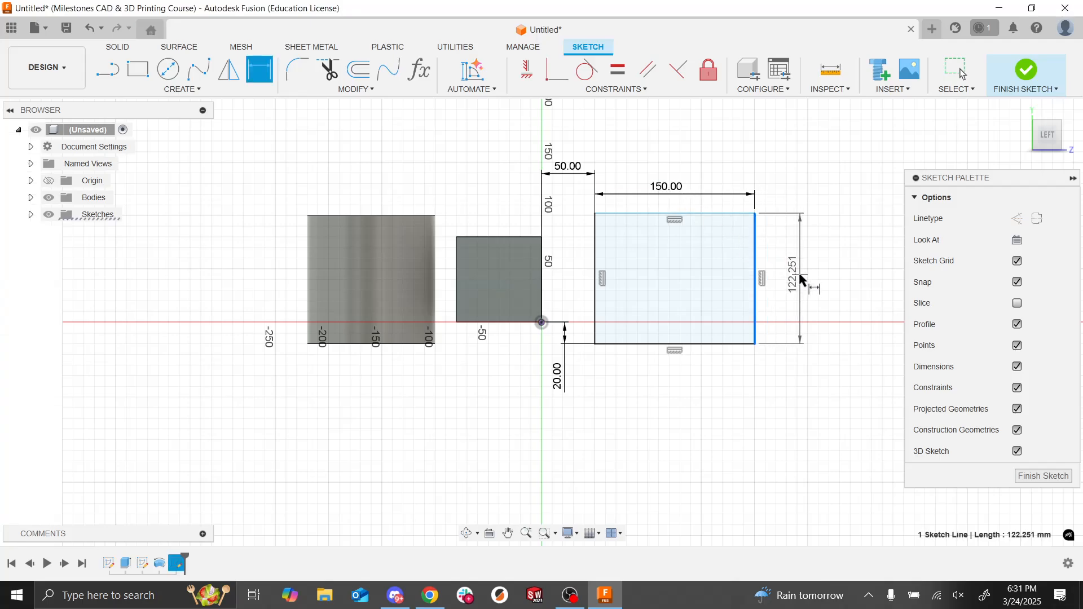
pyautogui.click(801, 275)
pyautogui.write('80')
pyautogui.press('Return')
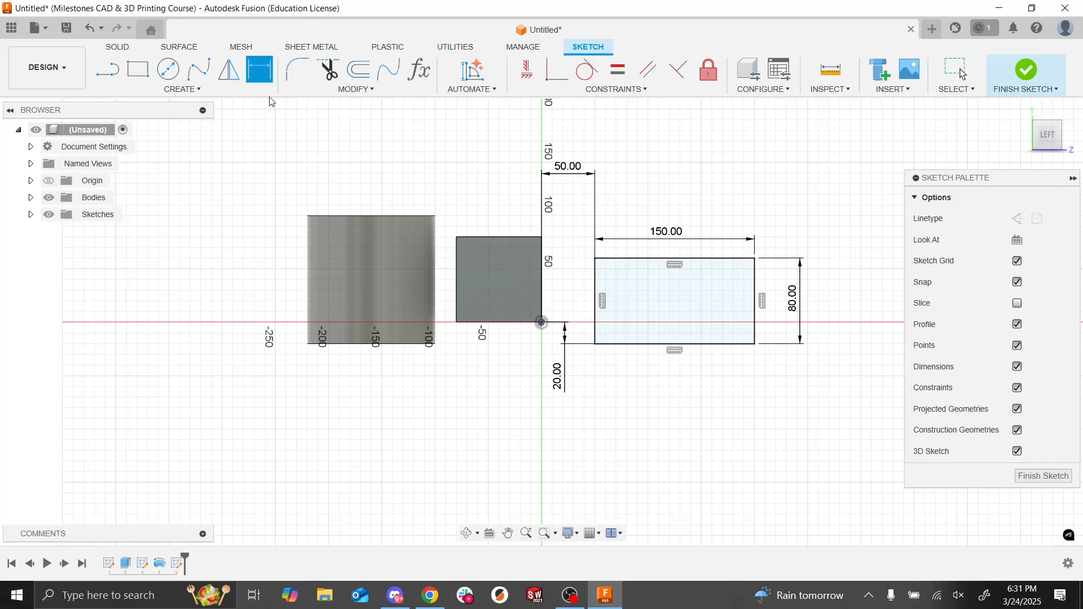
# Step: Draw a circle about 111 mm in diameter centred on the midpoint of the rectangle's lower edge
pyautogui.click(168, 69)
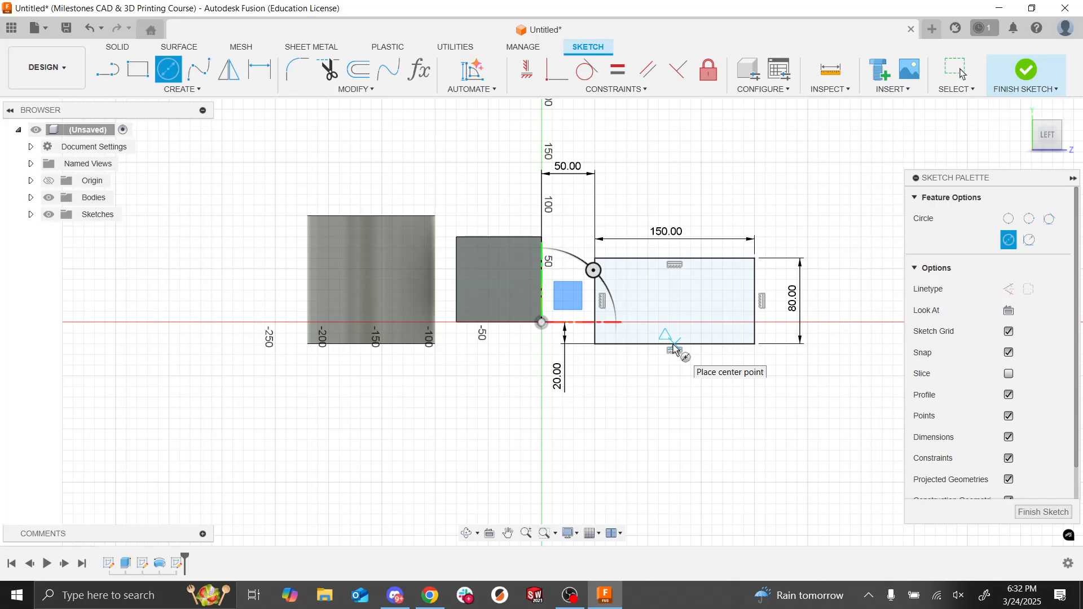
pyautogui.click(674, 344)
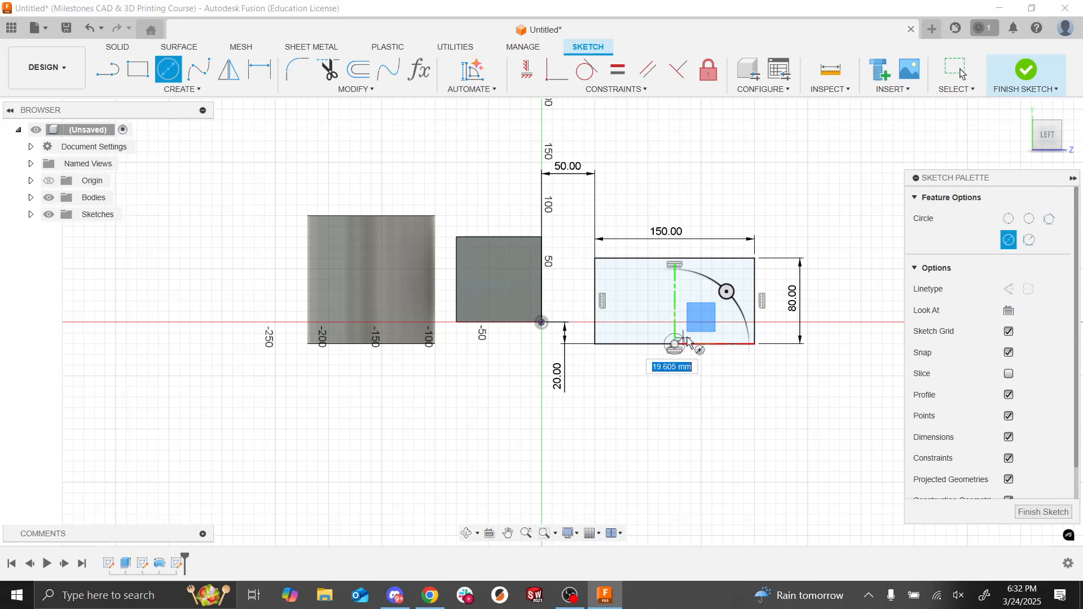
pyautogui.click(710, 393)
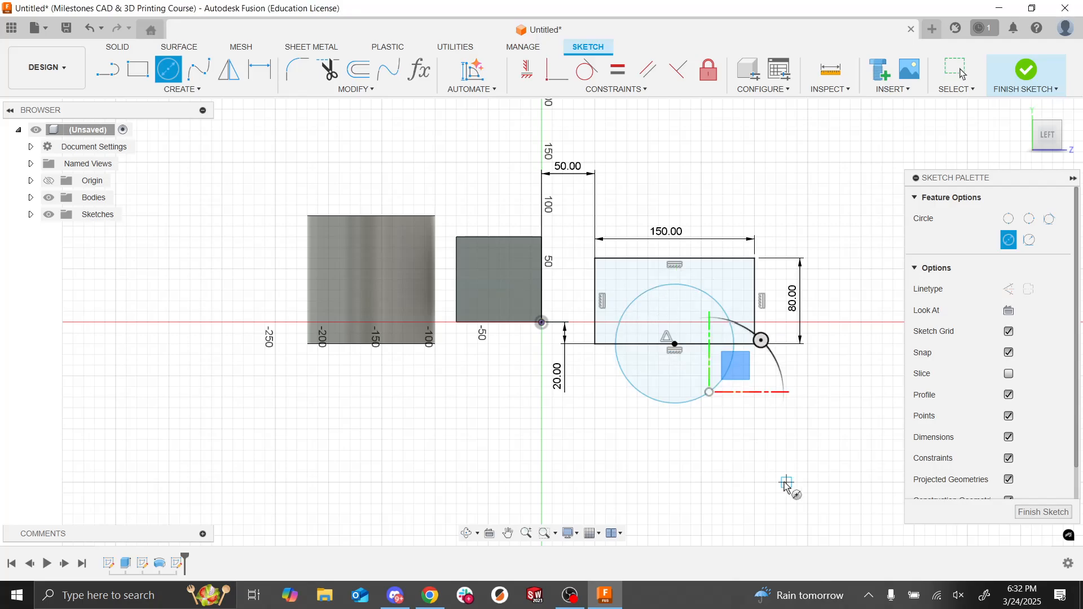
pyautogui.press('Escape')
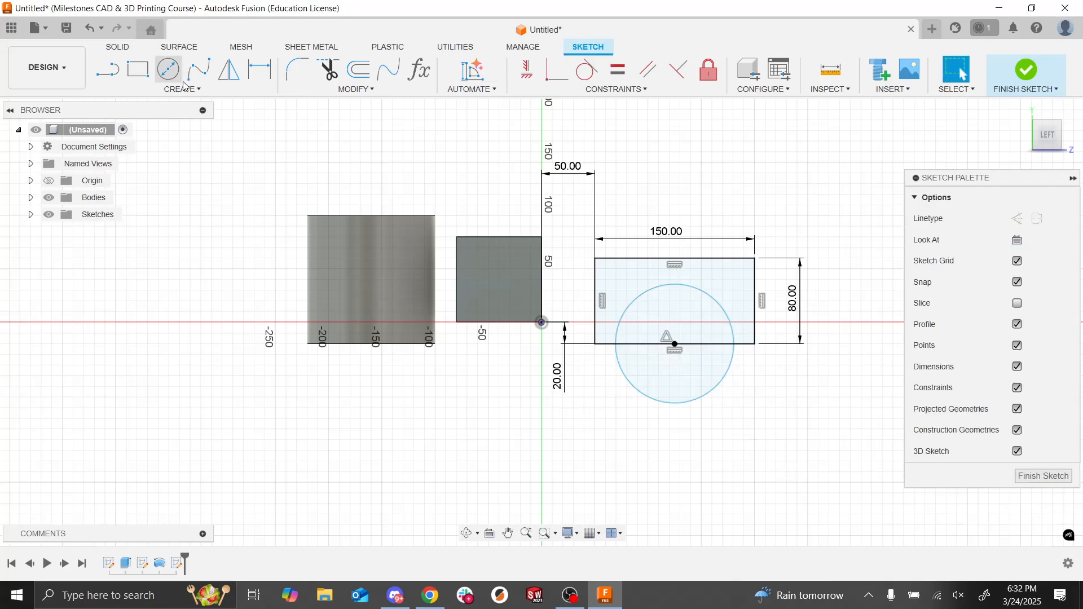
# Step: Set the circle's diameter to 100 mm with a sketch dimension
pyautogui.click(259, 70)
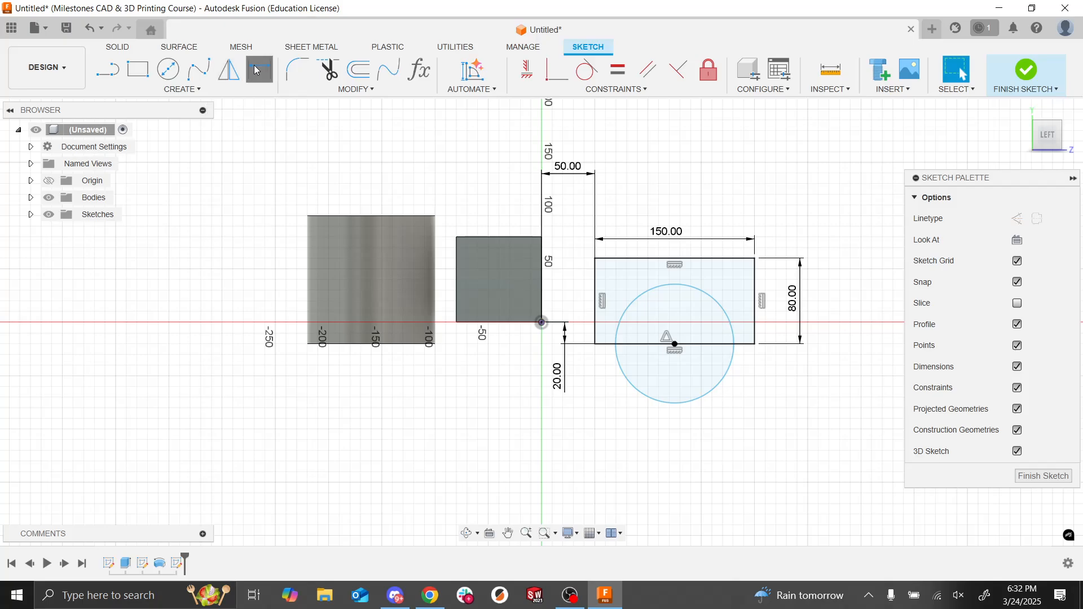
pyautogui.click(625, 369)
pyautogui.click(539, 448)
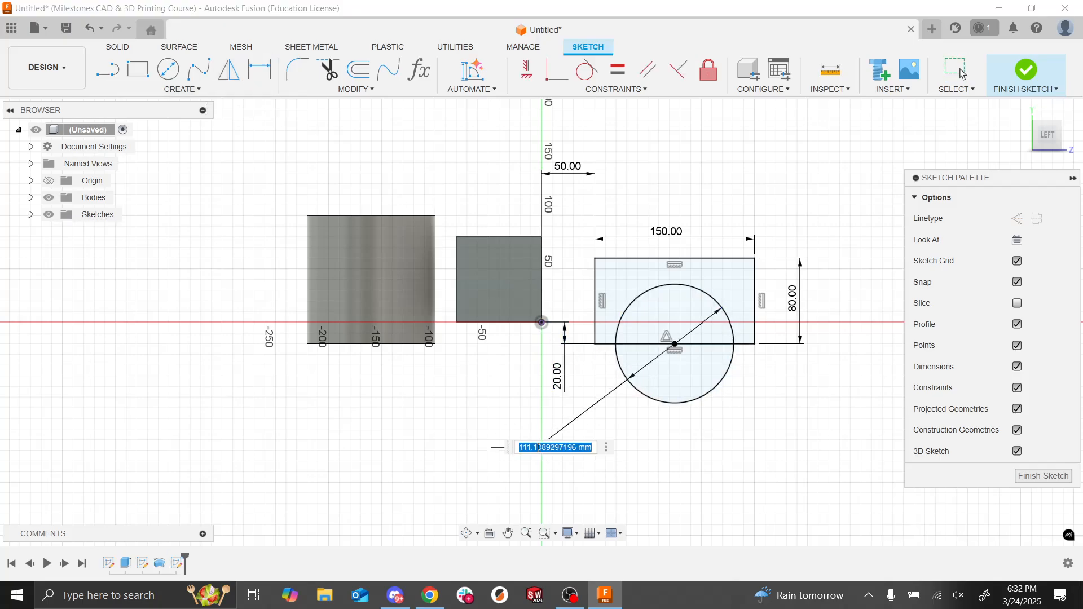
pyautogui.write('100')
pyautogui.press('Return')
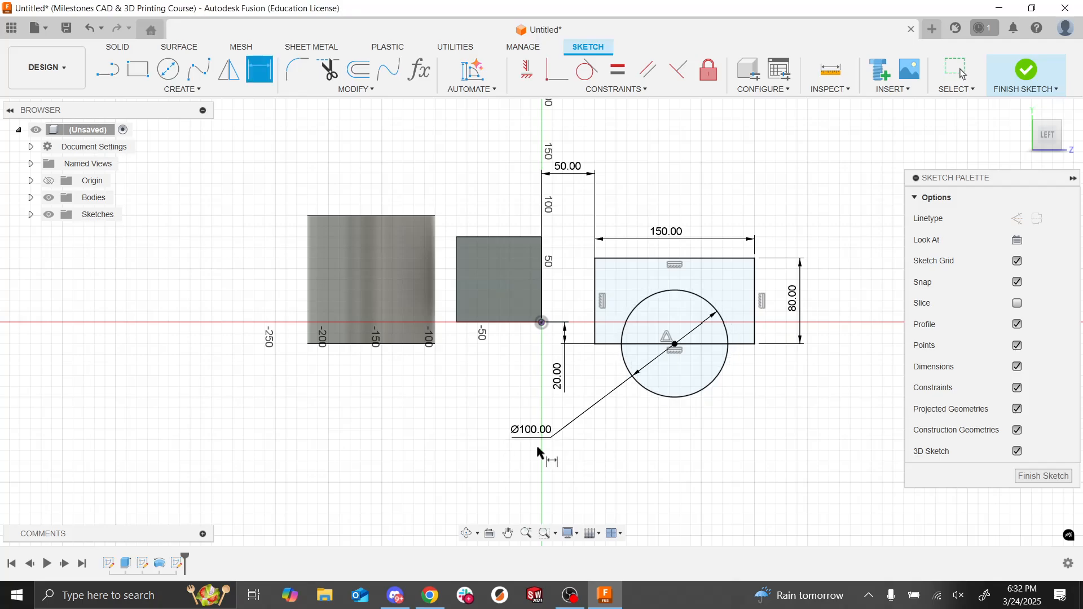
pyautogui.press('Escape')
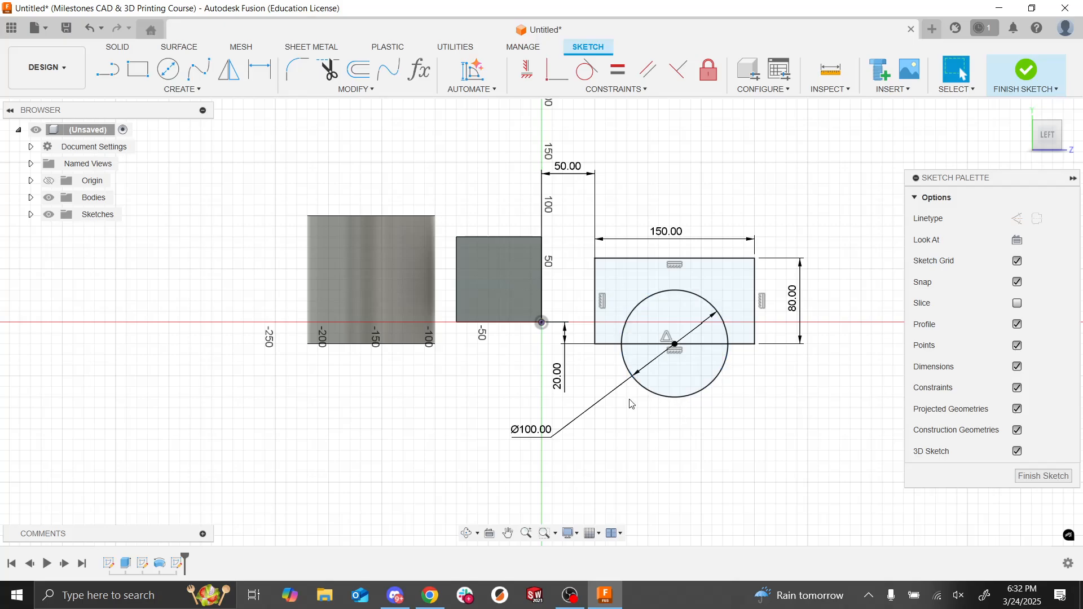
# Step: Trim the circle's lower half and the rectangle's lower edge inside the arc to leave the bridge profile
pyautogui.click(329, 71)
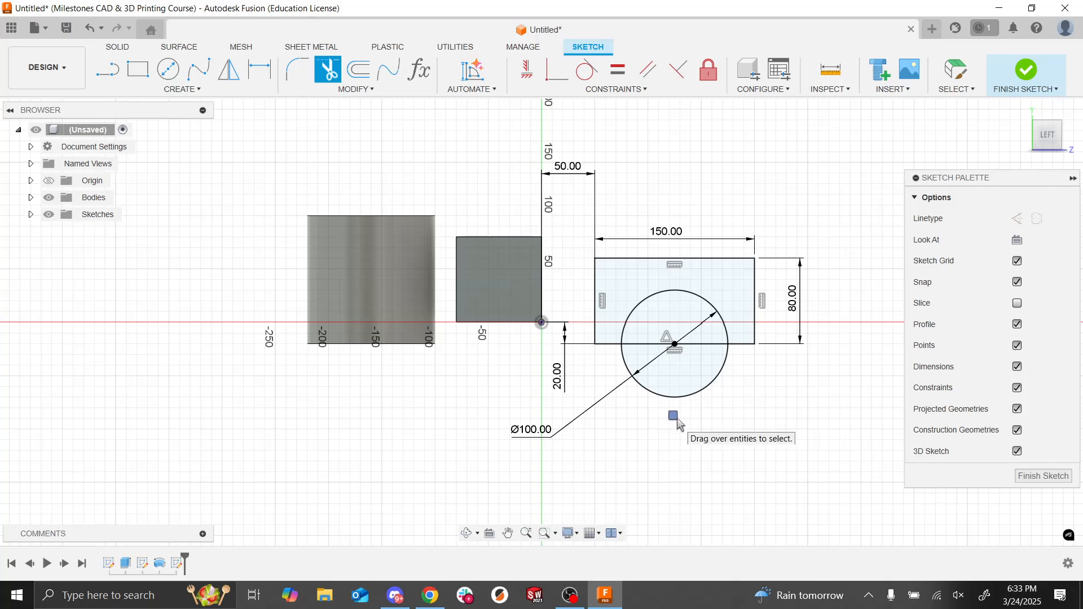
pyautogui.click(675, 396)
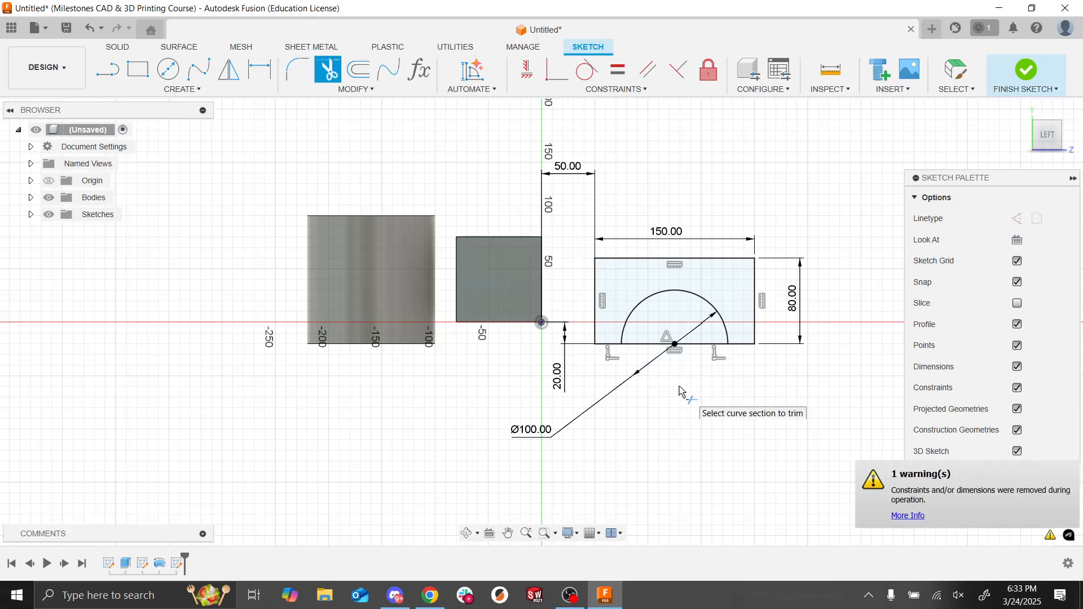
pyautogui.click(704, 344)
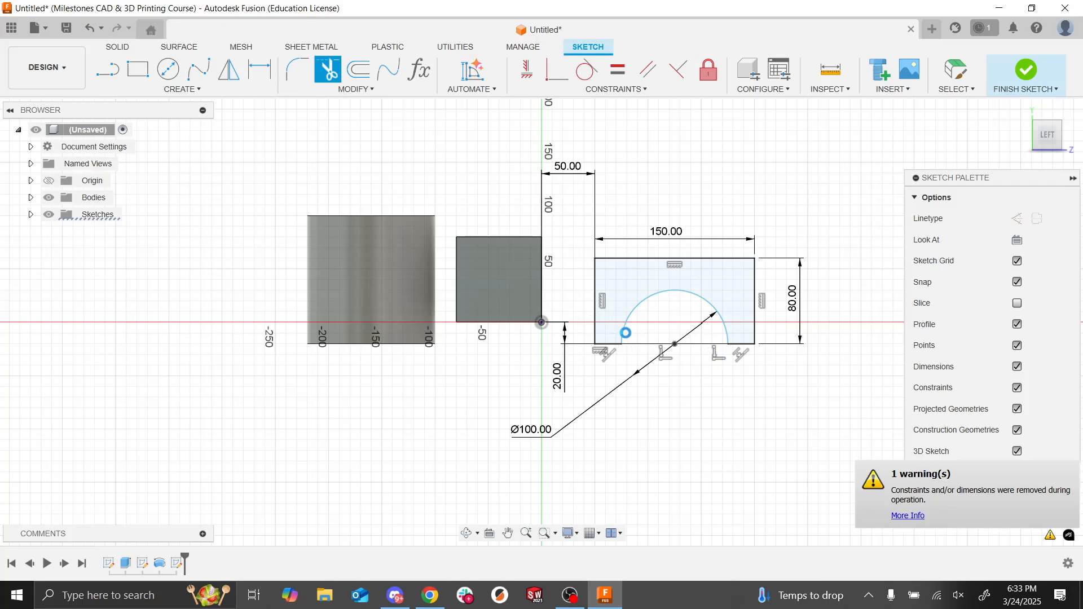
pyautogui.press('Escape')
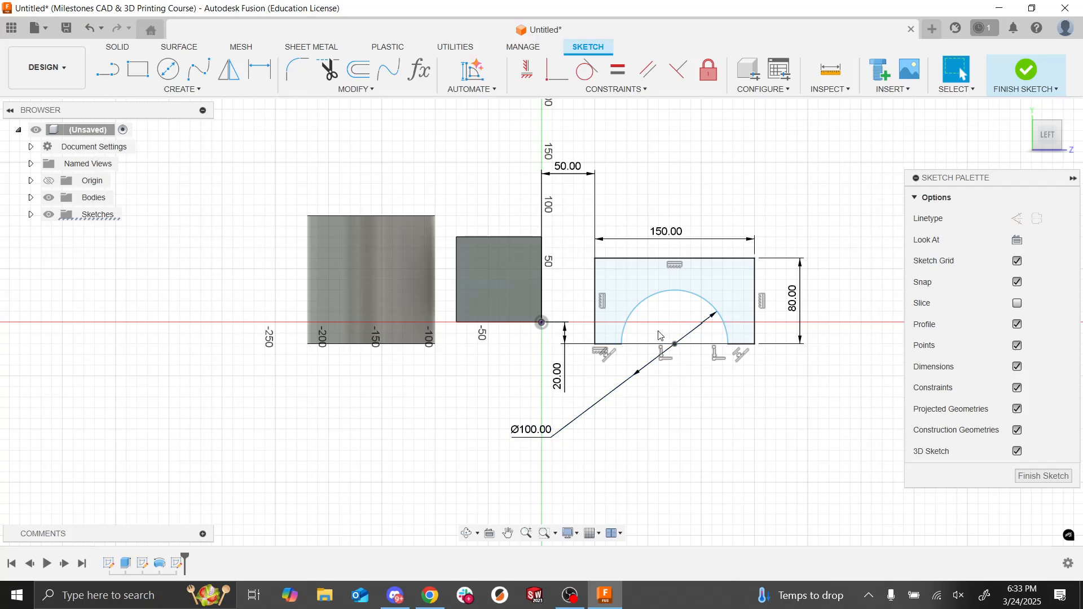
# Step: Move the arc's centre point about 10 mm toward the cube along the bridge profile's lower edge
pyautogui.moveTo(675, 350)
pyautogui.mouseDown()
pyautogui.moveTo(646, 354)
pyautogui.moveTo(745, 357)
pyautogui.moveTo(527, 359)
pyautogui.moveTo(881, 353)
pyautogui.moveTo(629, 353)
pyautogui.moveTo(677, 352)
pyautogui.mouseUp()
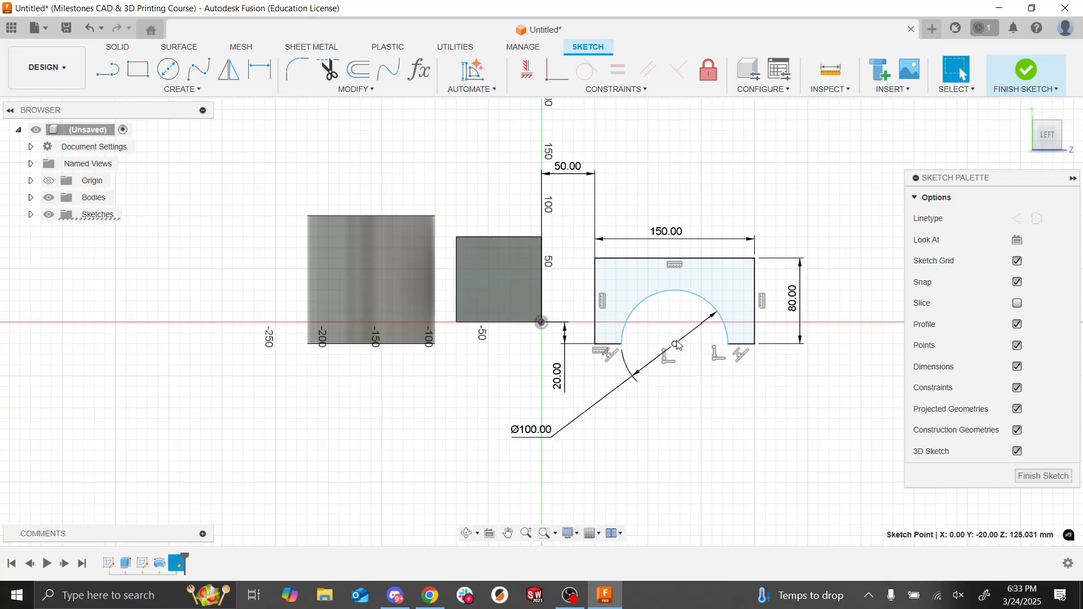
pyautogui.moveTo(677, 344); pyautogui.dragTo(663, 344)
pyautogui.scroll(1, 717, 341)
pyautogui.moveTo(711, 201); pyautogui.dragTo(711, 308, button='middle')
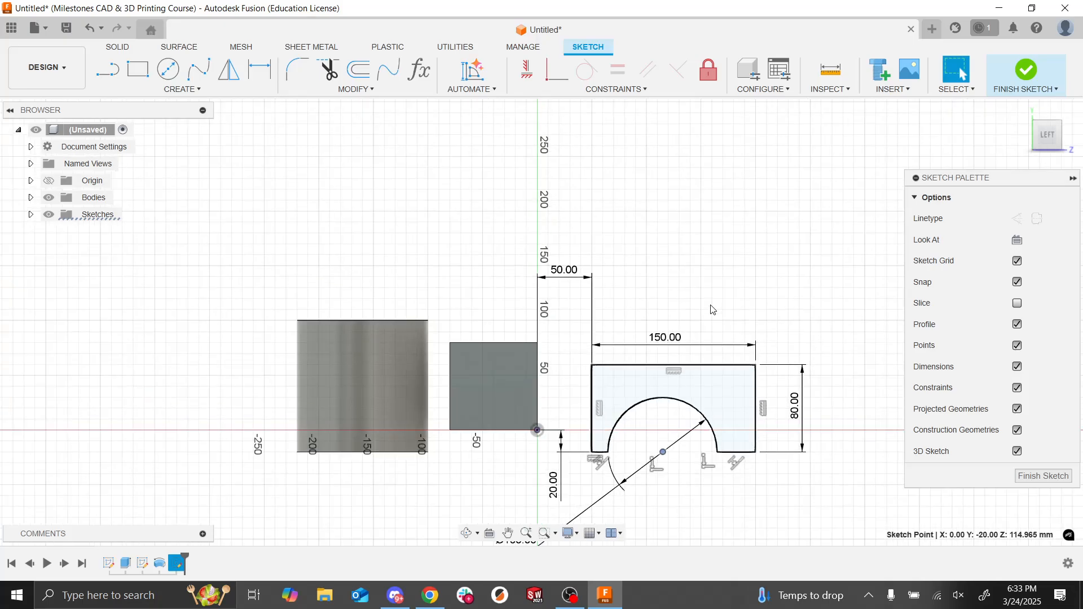
pyautogui.moveTo(695, 449); pyautogui.dragTo(695, 326, button='middle')
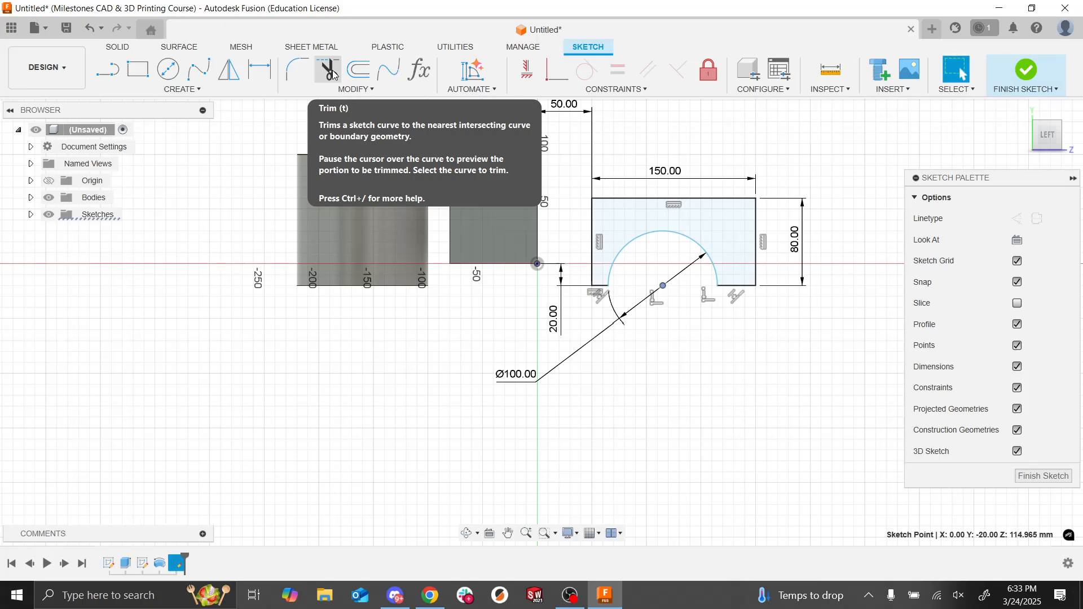
pyautogui.scroll(-2, 740, 320)
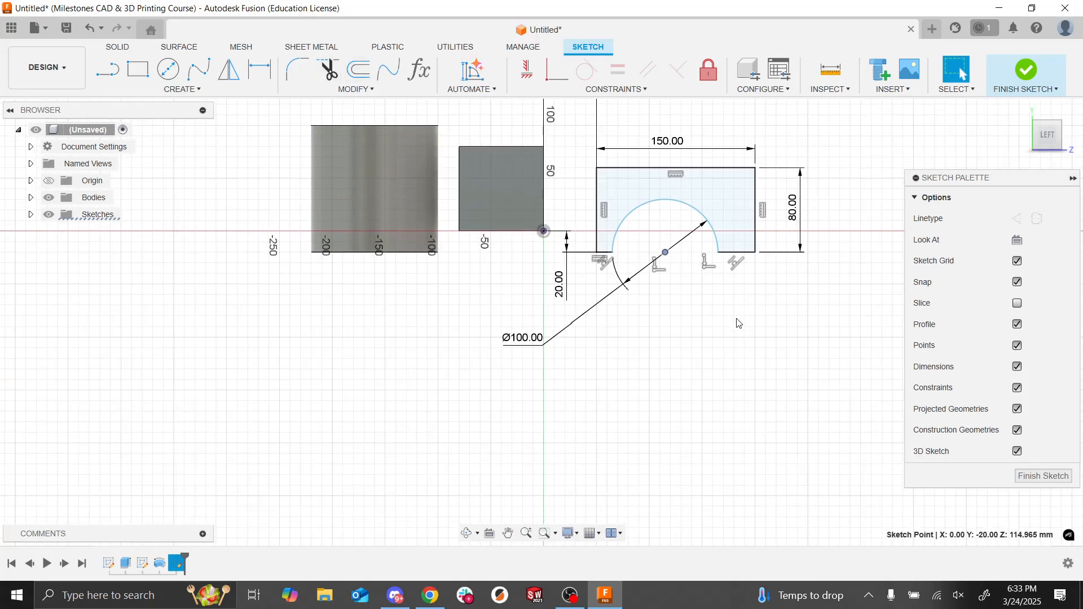
pyautogui.scroll(4, 739, 321)
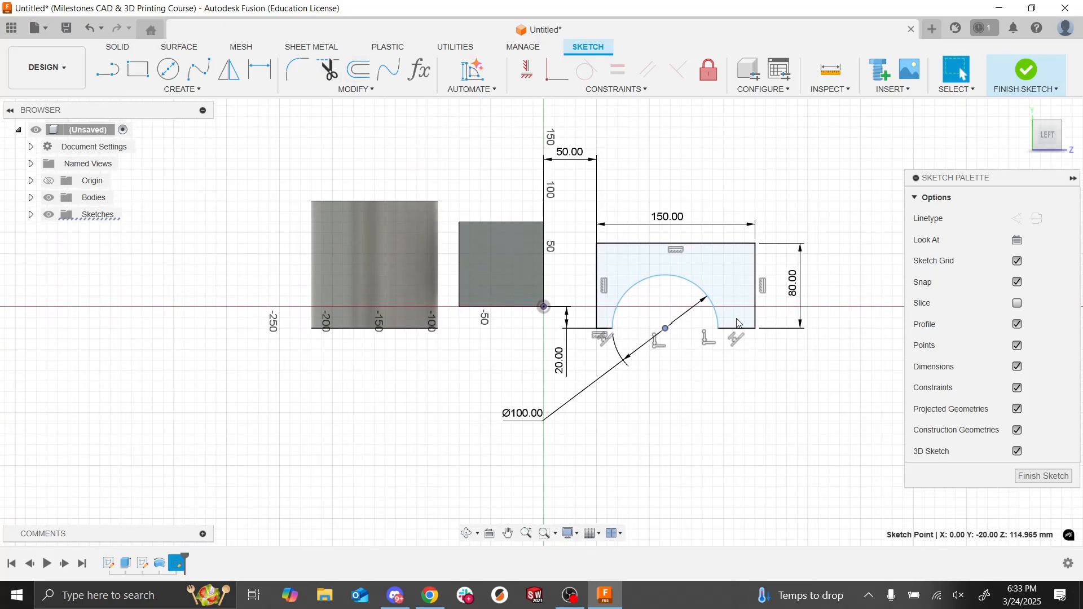
# Step: Apply an Equal constraint to the two short lower edges on either side of the bridge profile's arch
pyautogui.click(614, 129)
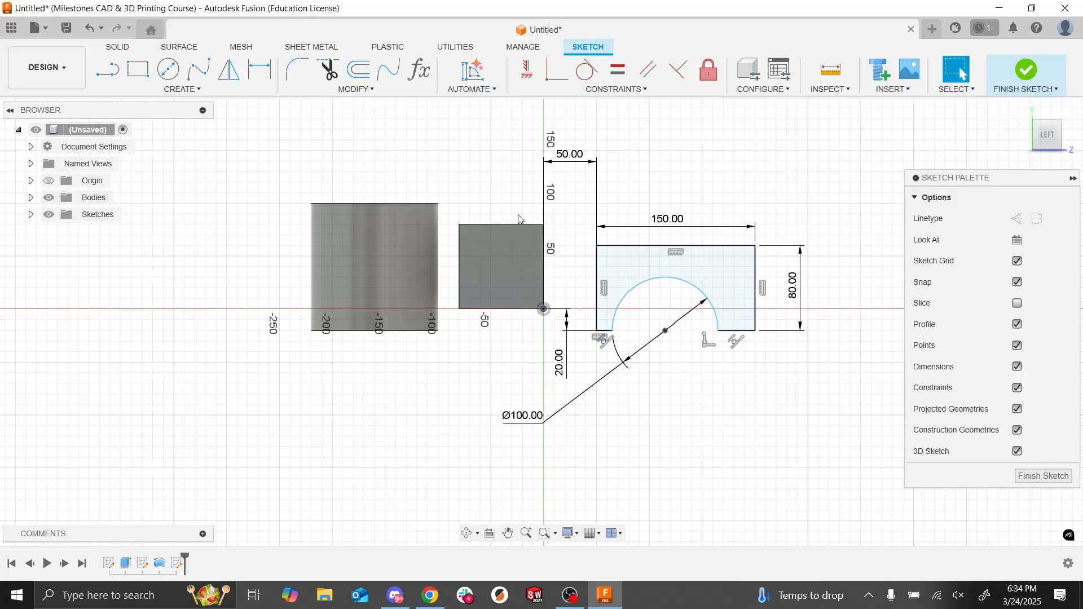
pyautogui.click(254, 80)
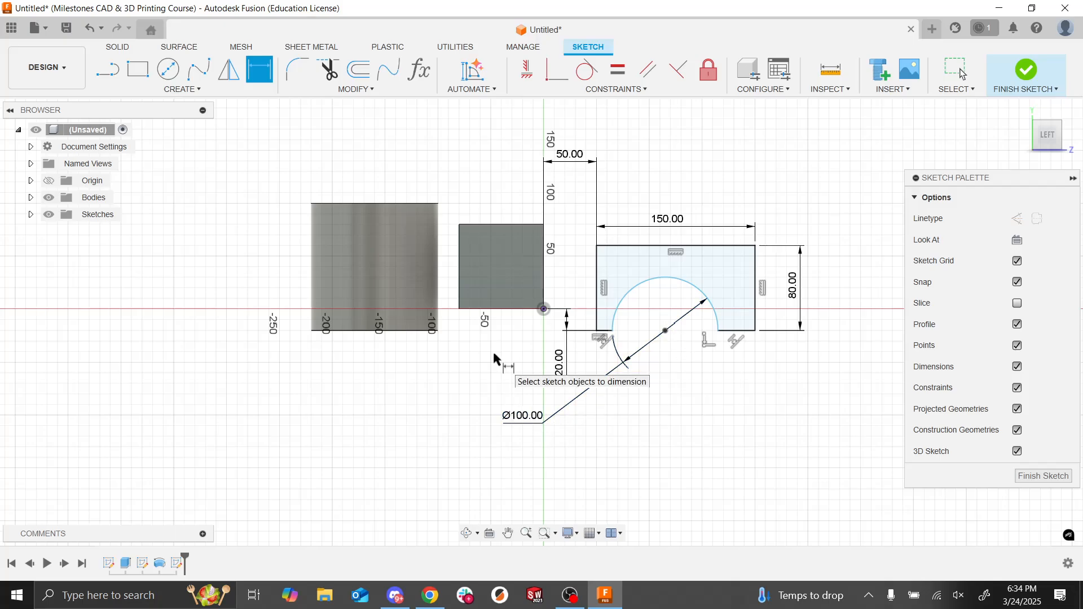
pyautogui.press('Escape')
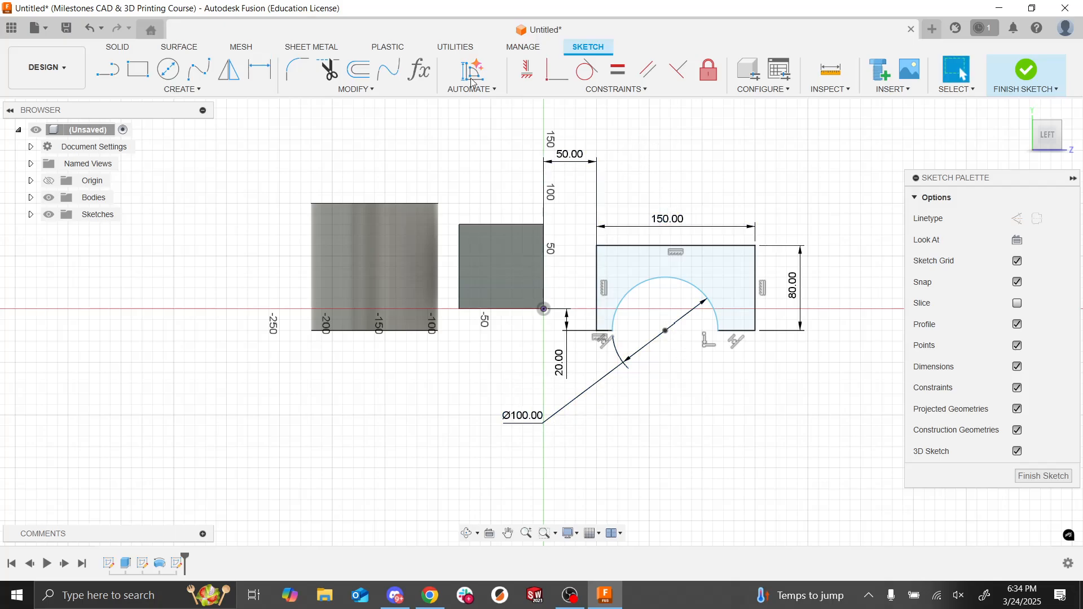
pyautogui.click(623, 79)
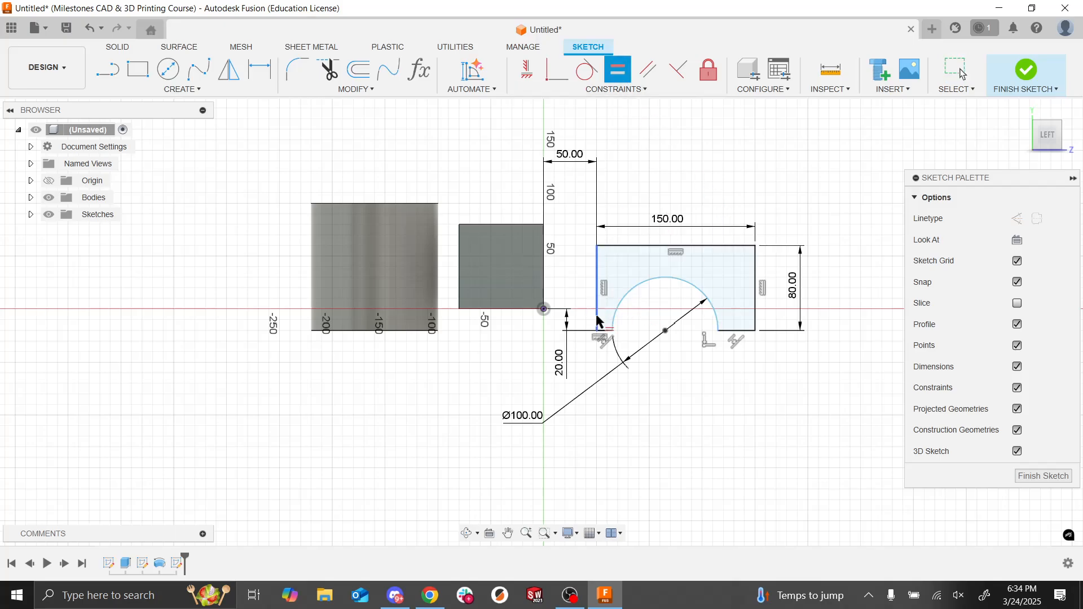
pyautogui.click(737, 331)
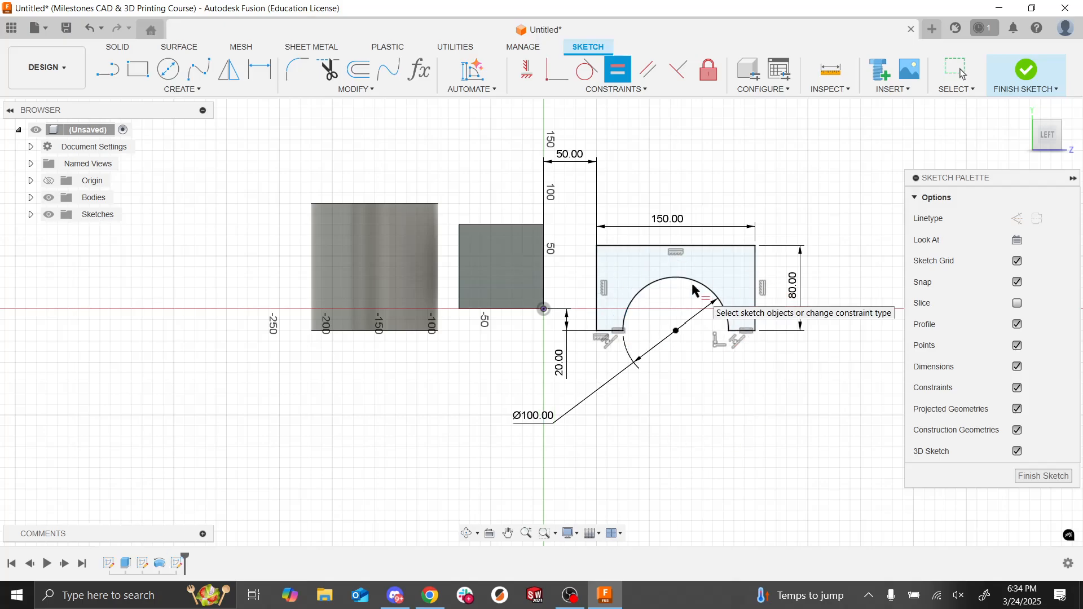
pyautogui.press('Escape')
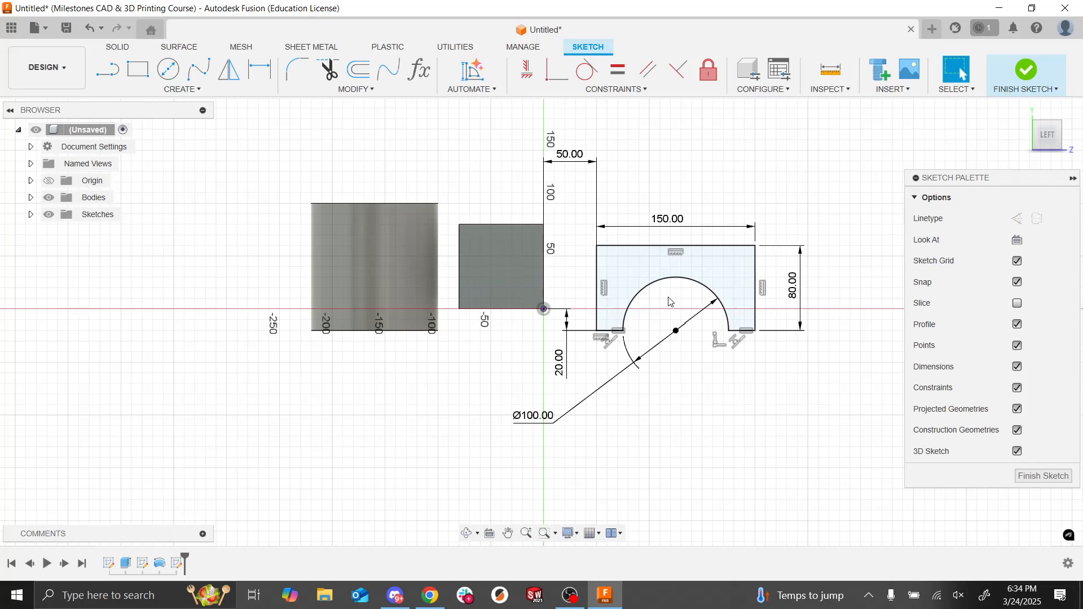
# Step: Set the overall width of the bridge profile to 200 mm
pyautogui.doubleClick(670, 225)
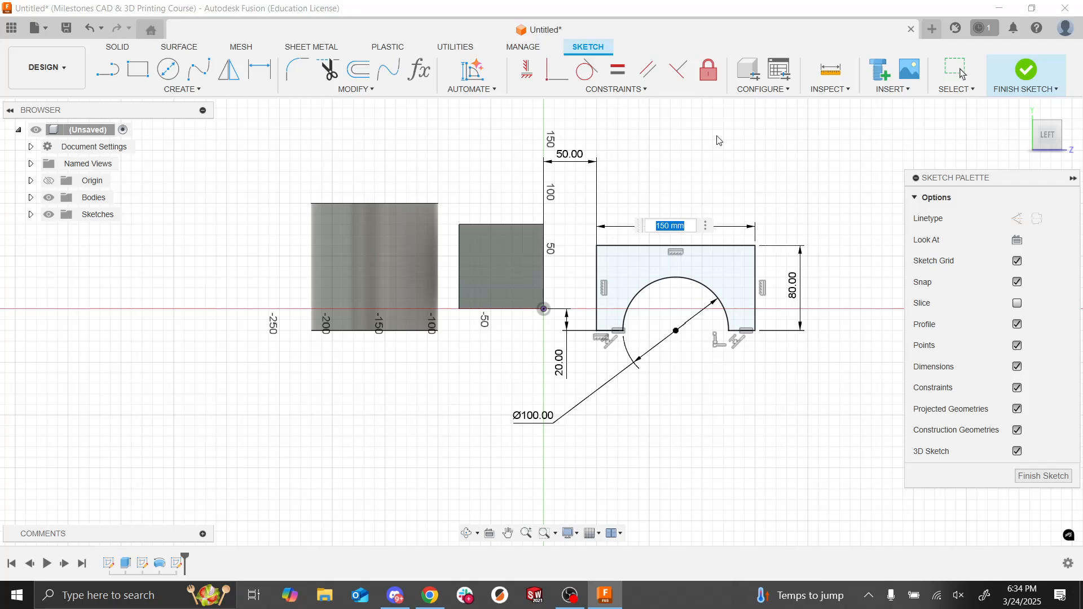
pyautogui.write('200')
pyautogui.press('Return')
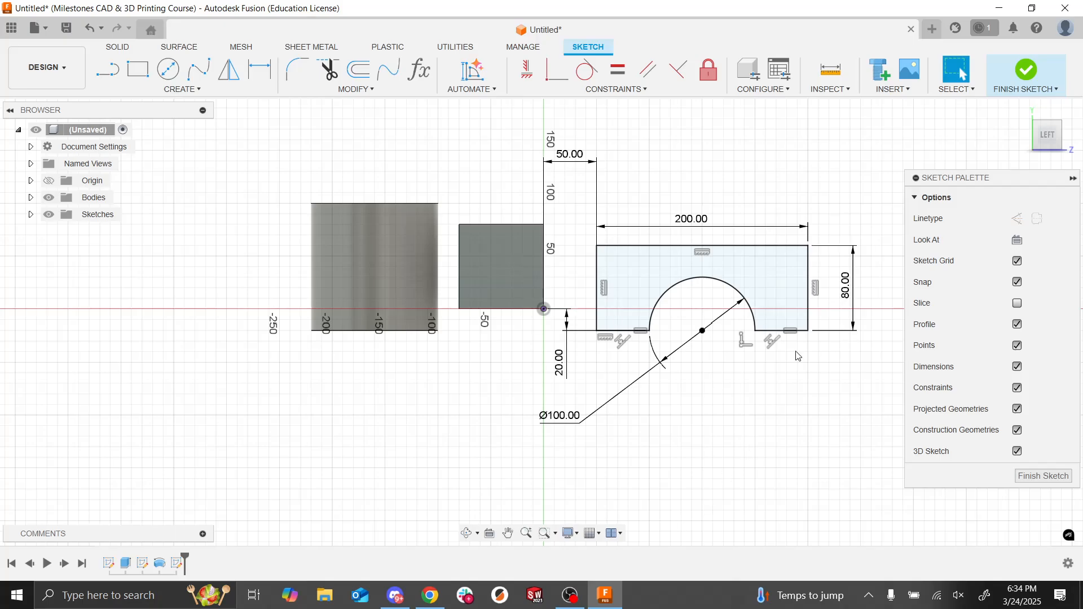
# Step: Finish the sketch and extrude the bridge profile by -80 mm as a new body
pyautogui.keyDown('shift'); pyautogui.moveTo(581, 292); pyautogui.dragTo(525, 333, button='middle'); pyautogui.keyUp('shift')
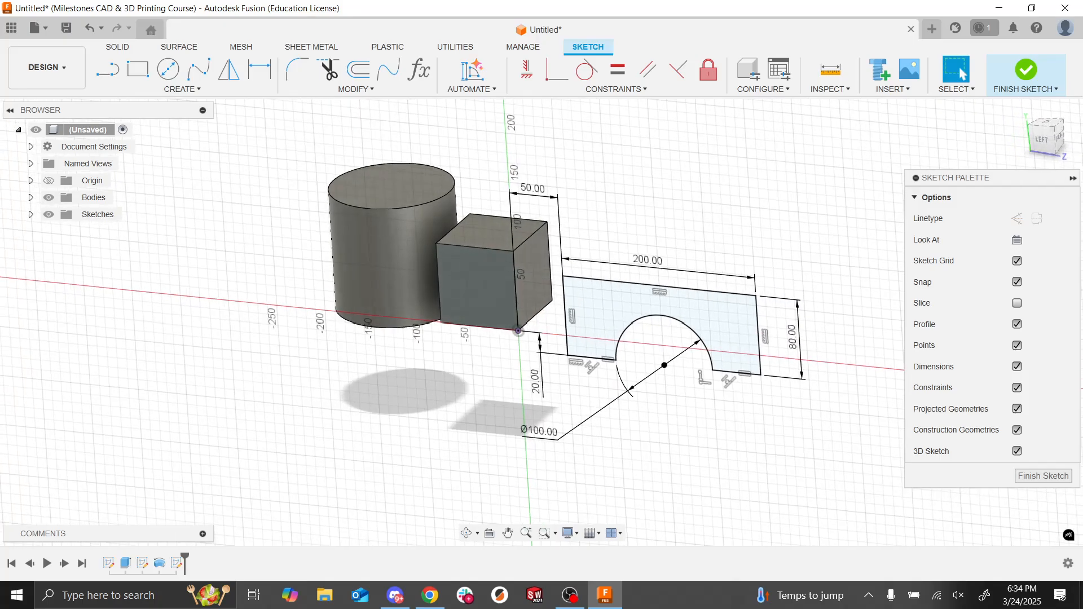
pyautogui.click(1027, 73)
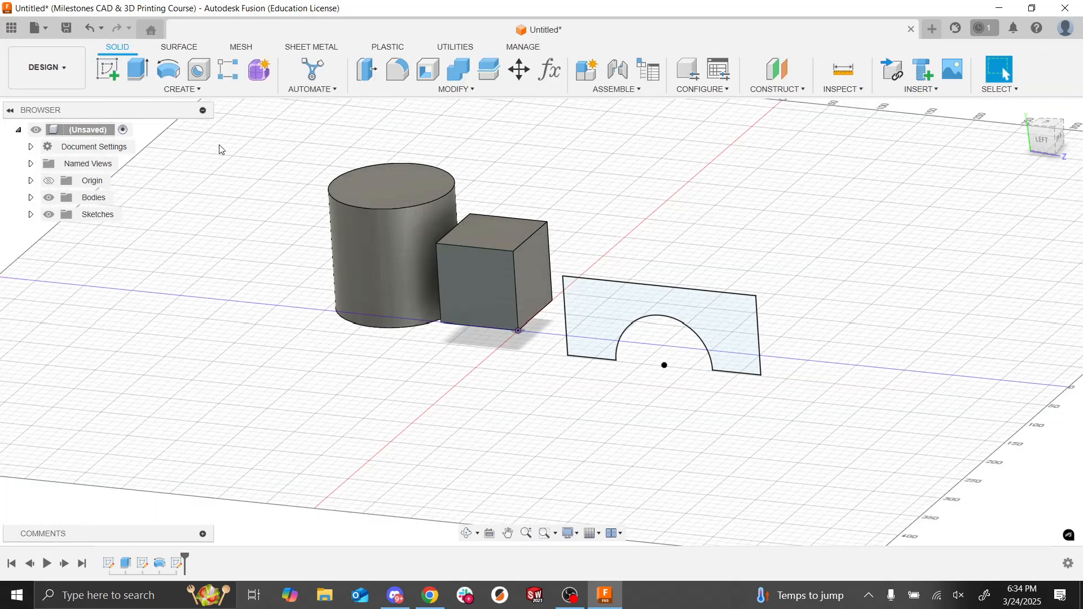
pyautogui.click(138, 70)
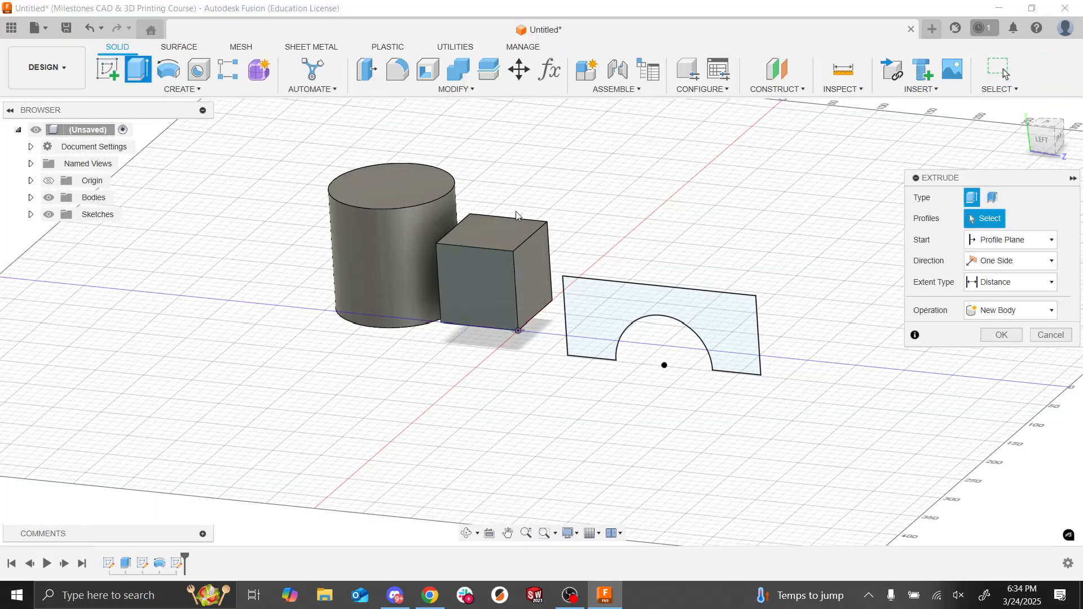
pyautogui.click(587, 291)
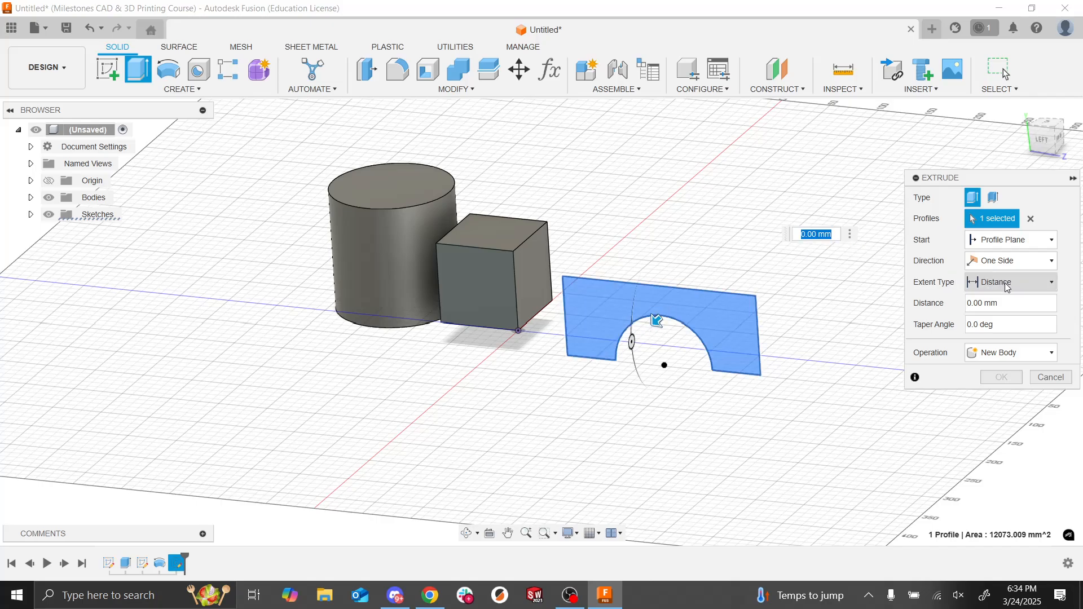
pyautogui.click(987, 303)
pyautogui.write('80')
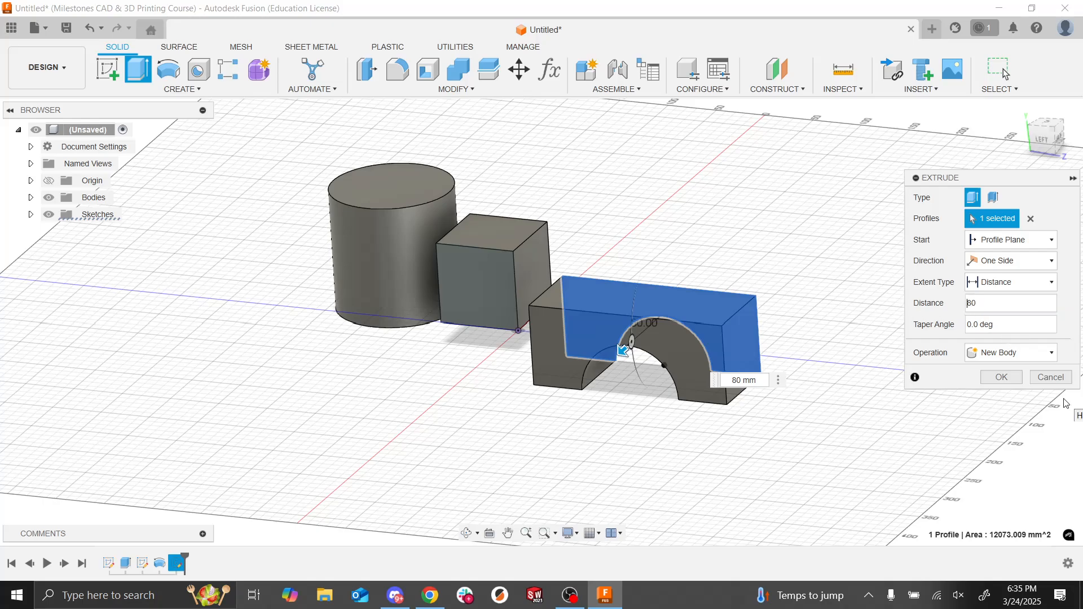
pyautogui.write('-')
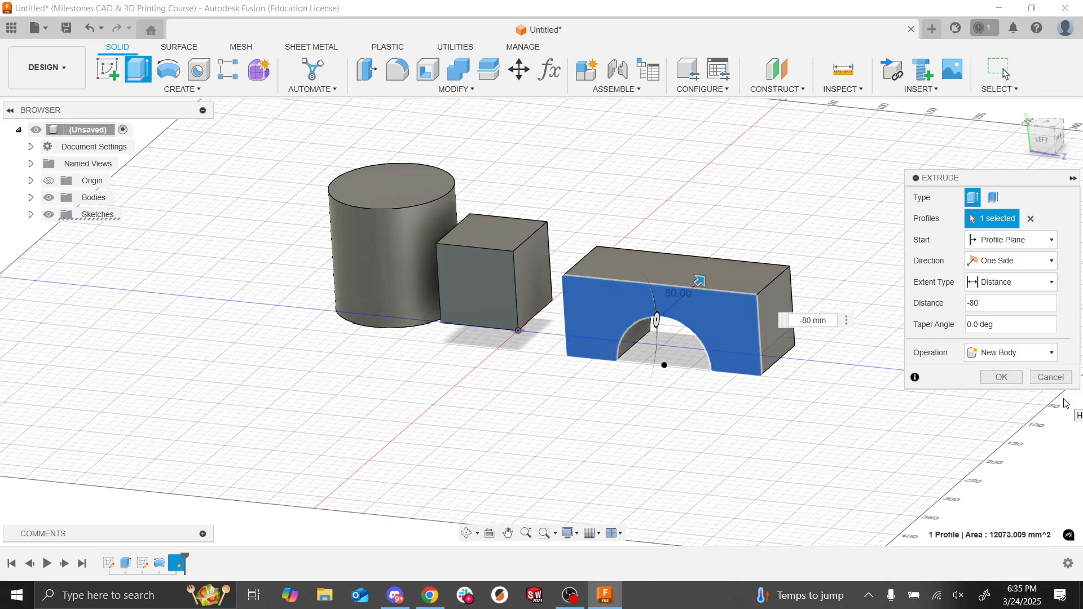
pyautogui.click(1002, 378)
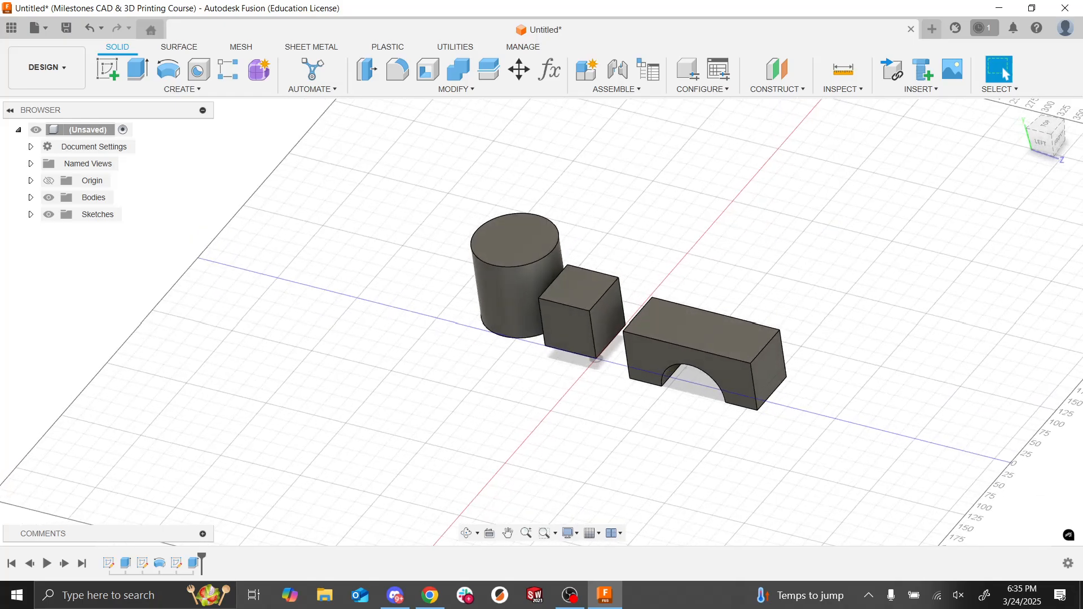
# Step: Examine the cylinder, cube and bridge bodies and compare them with the Building Blocks picture on the Assignment #1 slide
pyautogui.scroll(2, 752, 419)
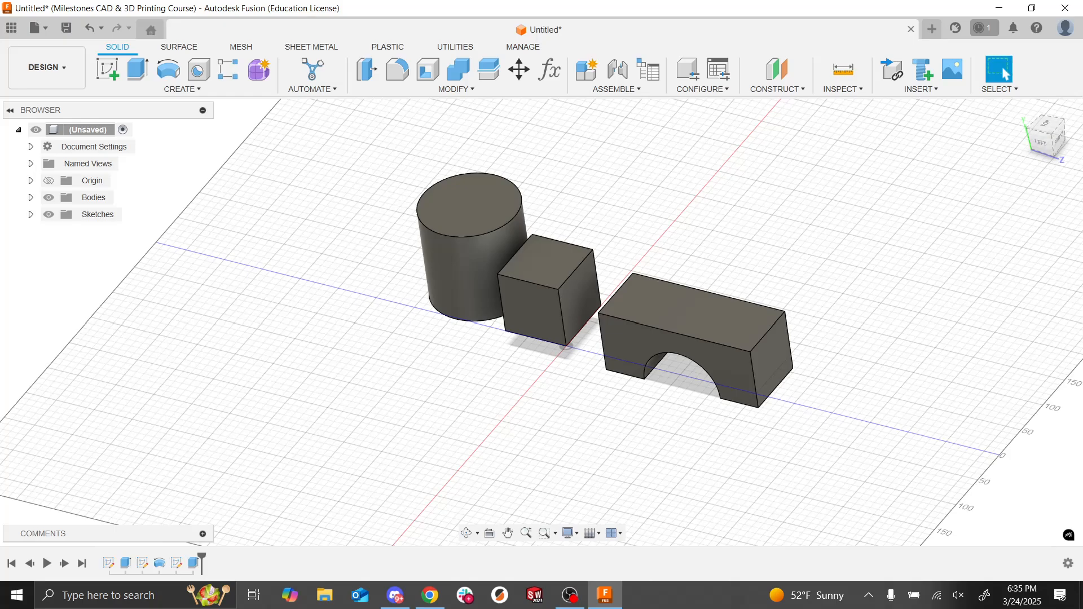
pyautogui.moveTo(584, 309)
pyautogui.keyDown('shift'); pyautogui.mouseDown(button='middle')
pyautogui.moveTo(602, 286)
pyautogui.moveTo(595, 291)
pyautogui.mouseUp(button='middle'); pyautogui.keyUp('shift')
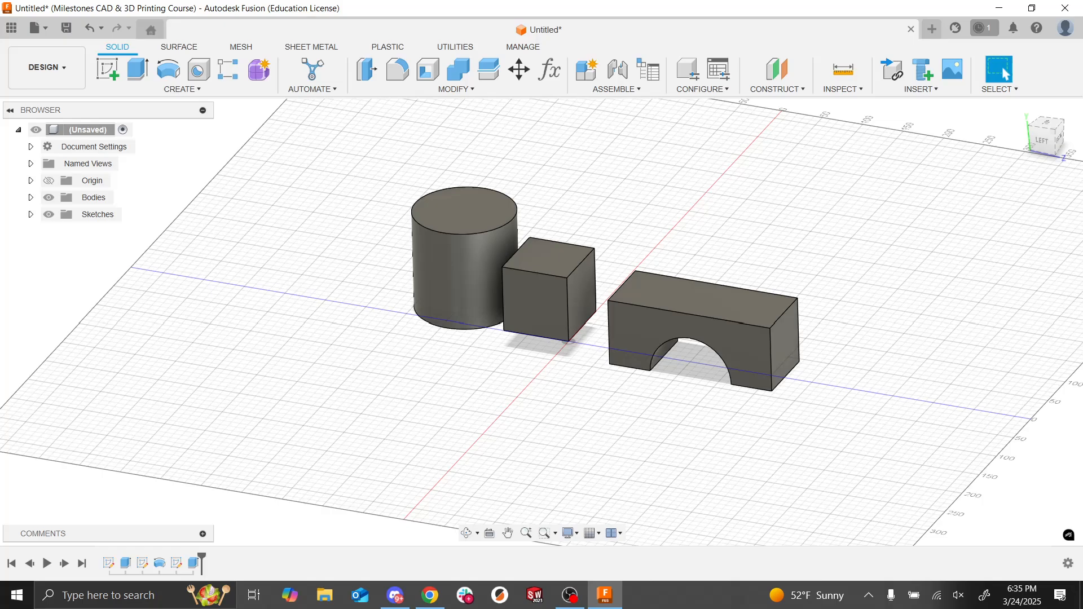
pyautogui.click(532, 304)
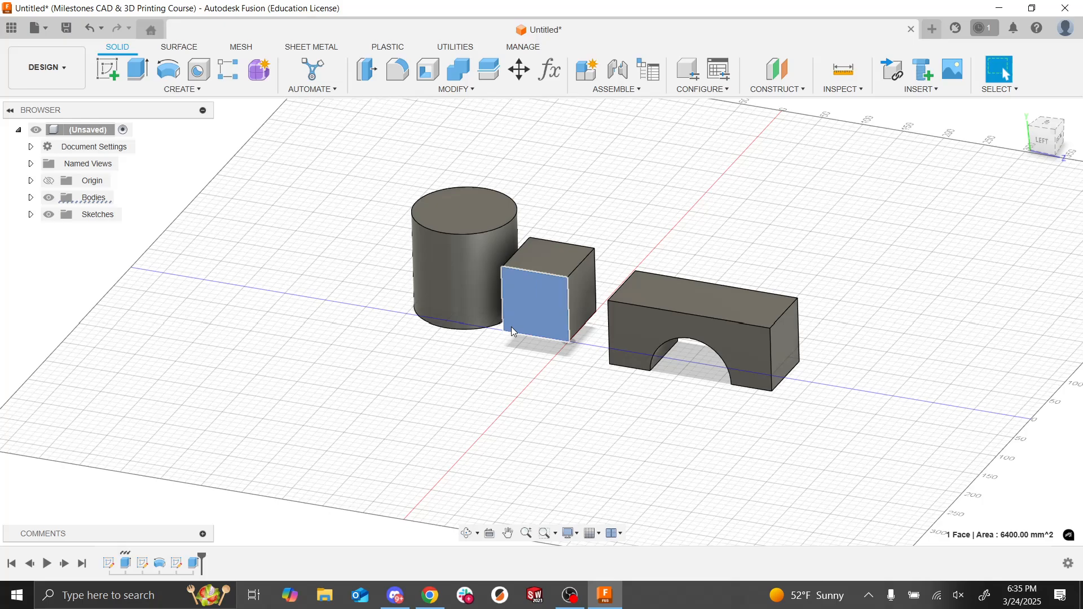
pyautogui.click(538, 255)
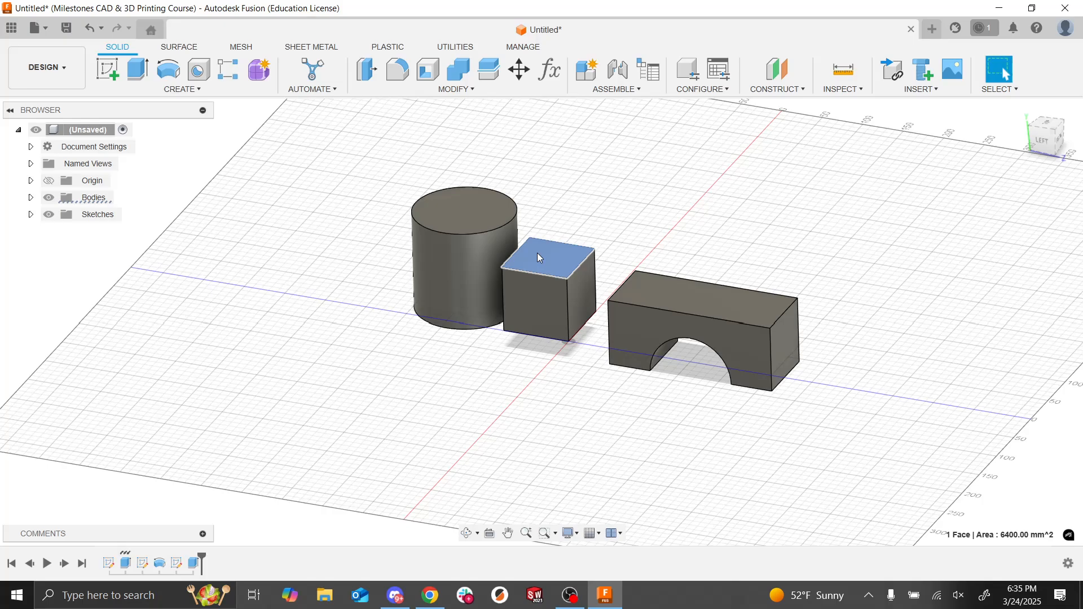
pyautogui.keyDown('shift'); pyautogui.moveTo(604, 285); pyautogui.dragTo(542, 305, button='middle'); pyautogui.keyUp('shift')
pyautogui.scroll(-1, 581, 310)
pyautogui.scroll(4, 773, 349)
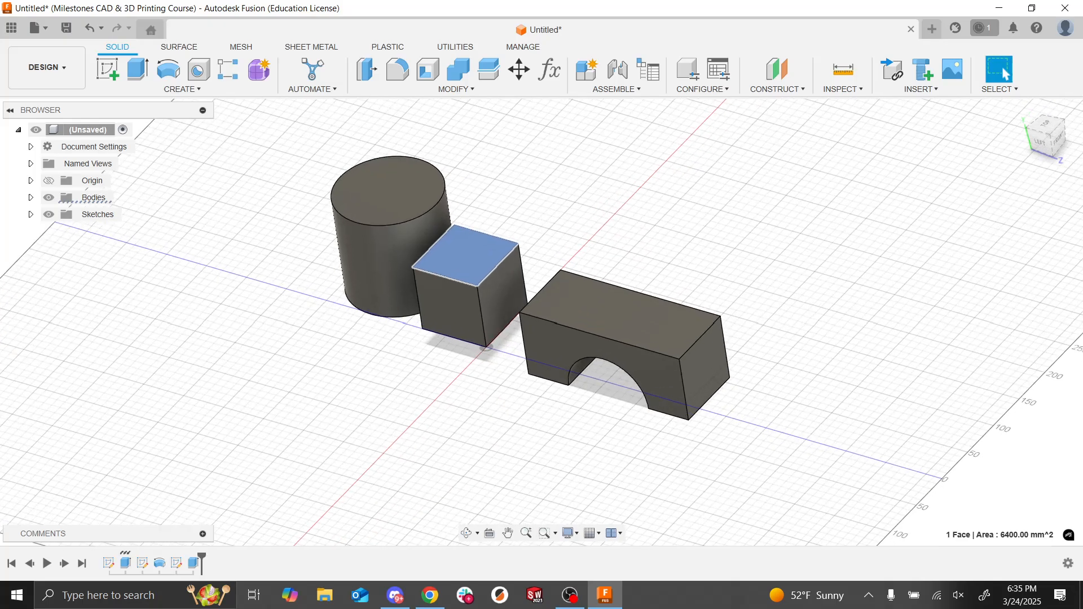
pyautogui.hotkey('alt', 'Tab')
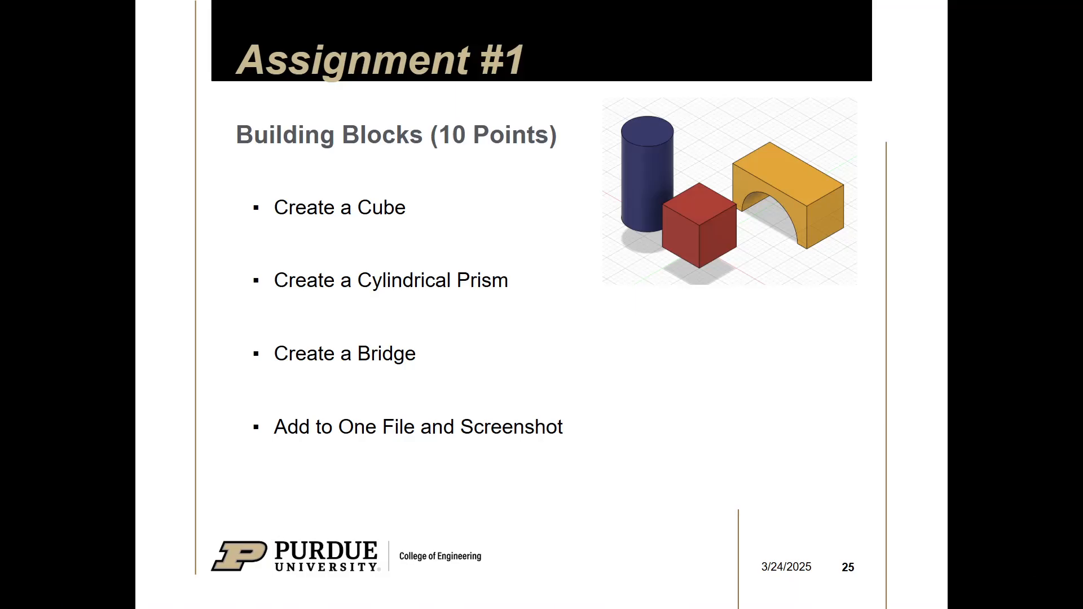
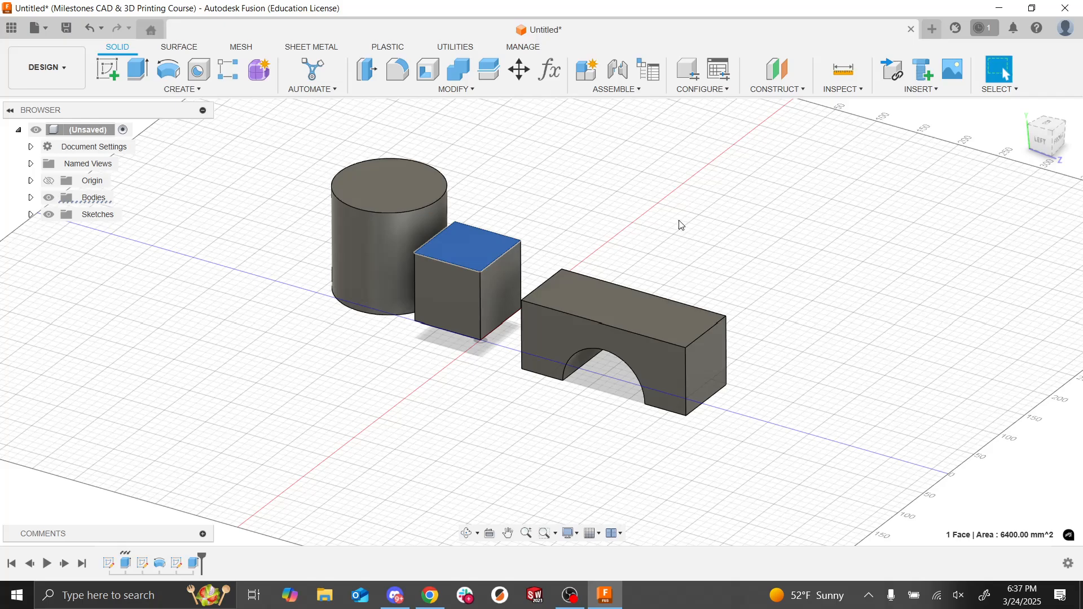
pyautogui.click(853, 225)
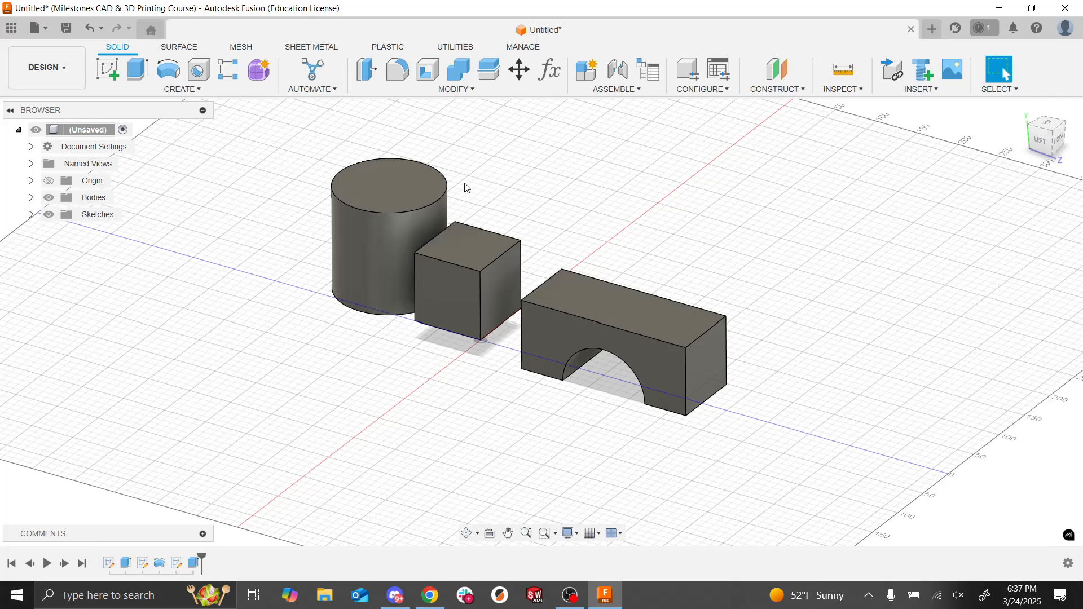
# Step: Apply the Paint - Enamel Glossy (Blue) appearance from the glossy paint library to the bridge body
pyautogui.hotkey('ctrl', 's')
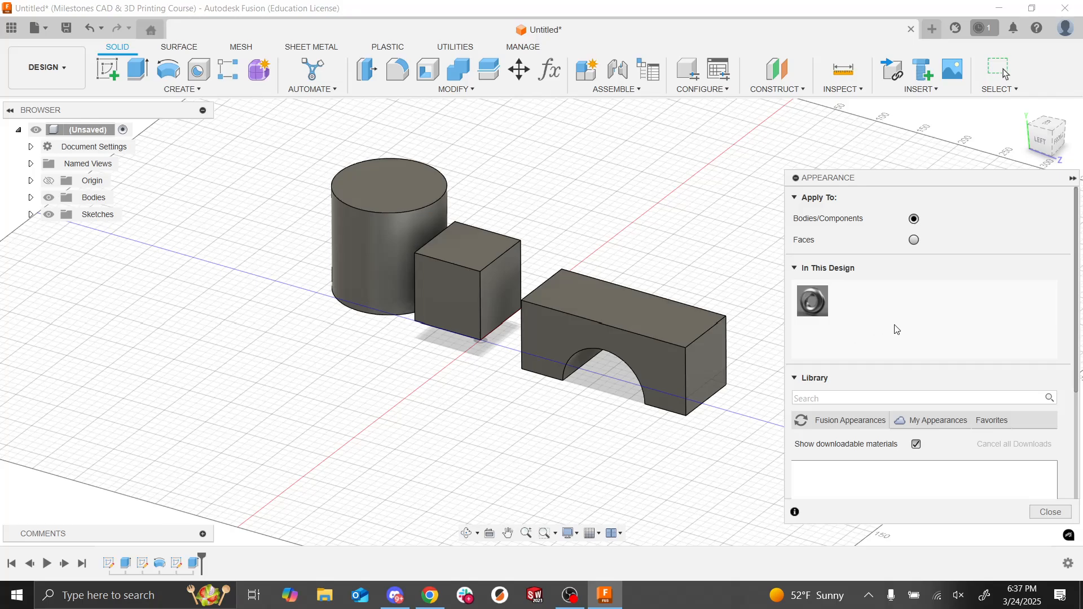
pyautogui.scroll(-2, 896, 327)
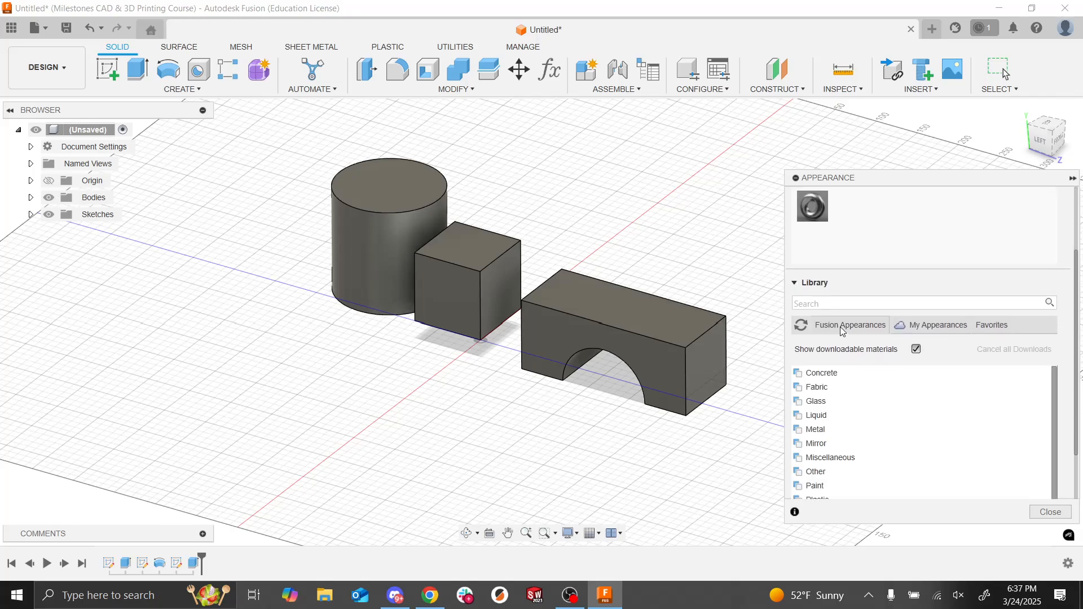
pyautogui.scroll(-3, 840, 330)
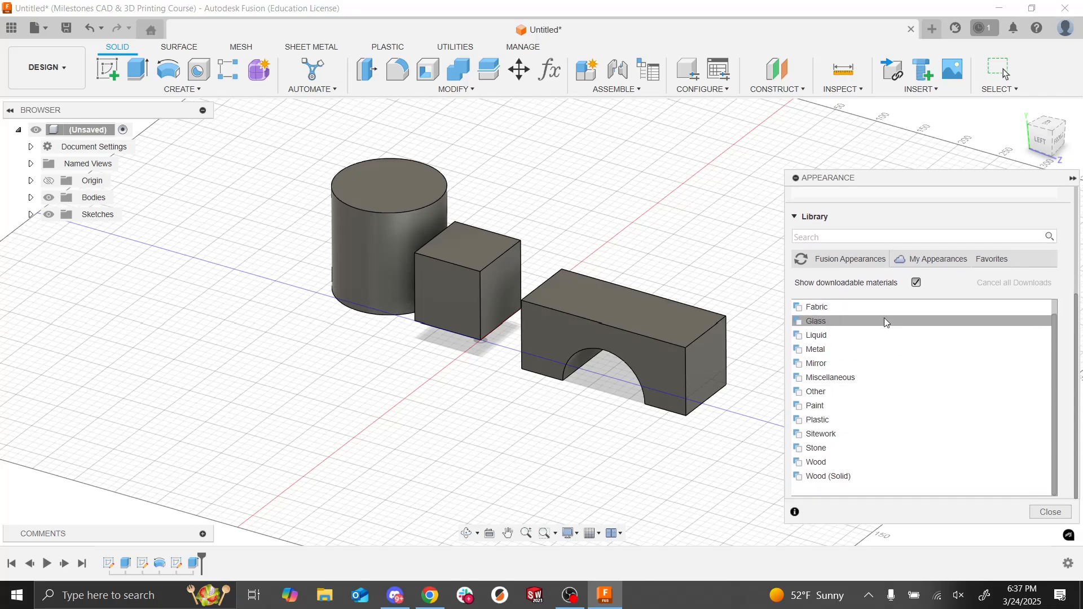
pyautogui.click(822, 404)
pyautogui.scroll(-2, 894, 396)
pyautogui.click(840, 361)
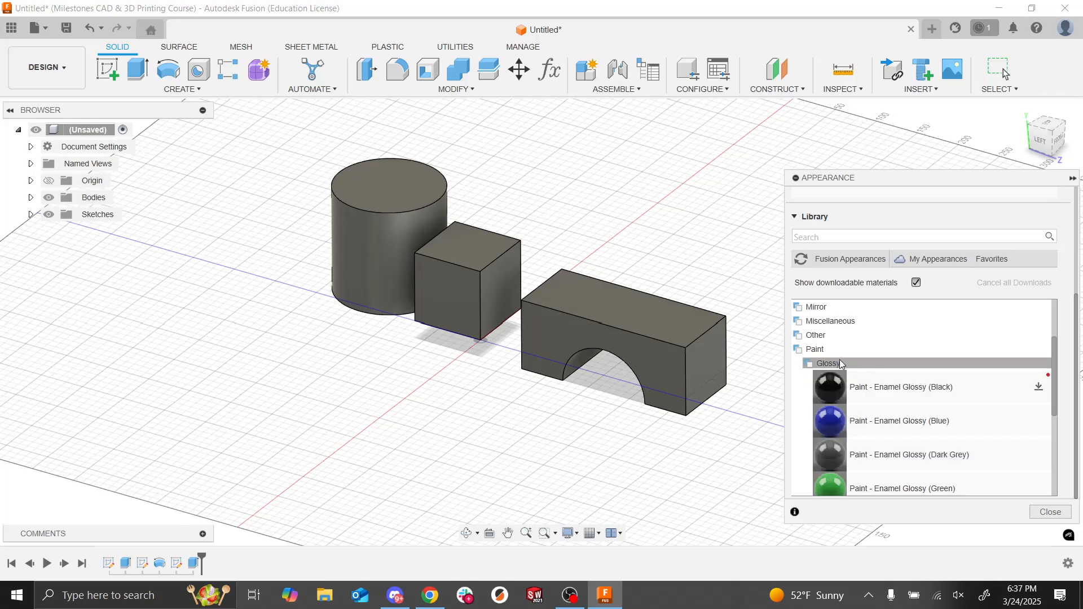
pyautogui.scroll(-2, 908, 360)
pyautogui.scroll(2, 910, 351)
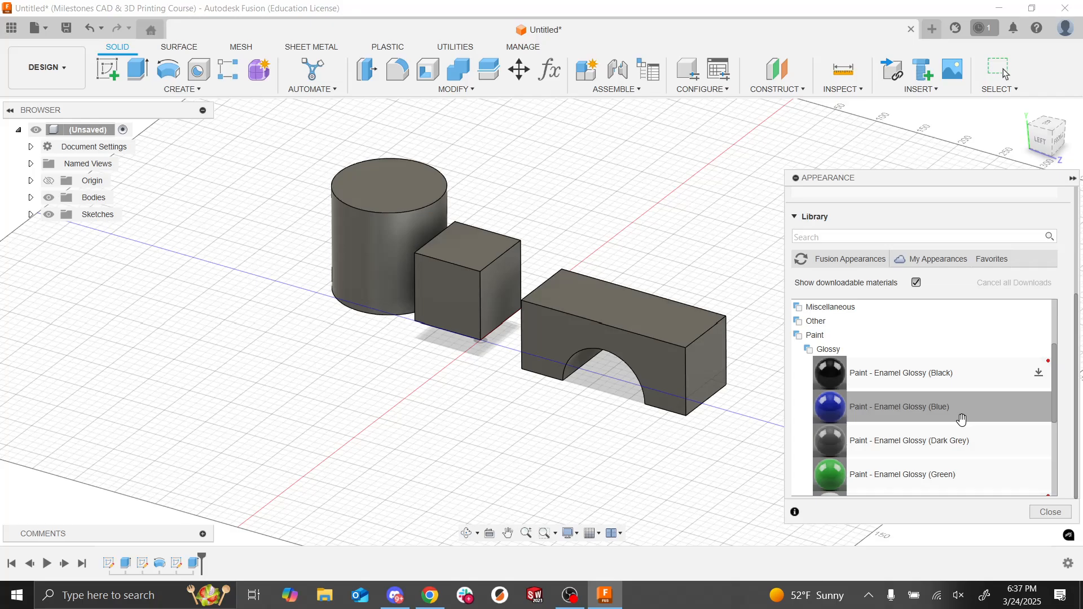
pyautogui.moveTo(980, 417); pyautogui.dragTo(616, 332)
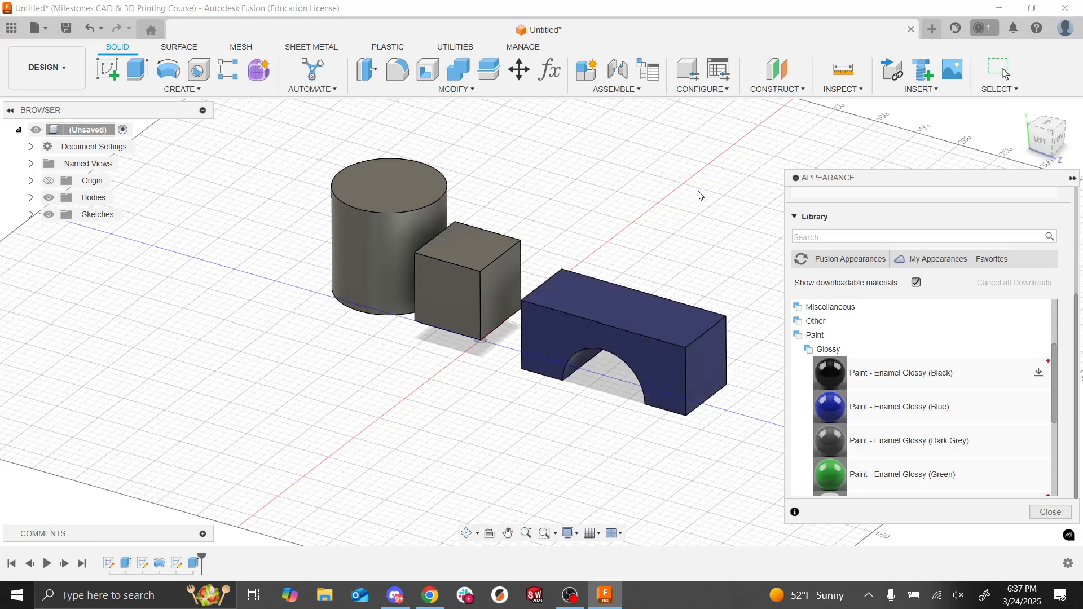
# Step: Apply Paint - Enamel Glossy (Green) to the cylinder and Paint - Enamel Glossy (Red) to the cube
pyautogui.moveTo(860, 482); pyautogui.dragTo(397, 236)
pyautogui.scroll(-1, 921, 422)
pyautogui.scroll(-3, 920, 422)
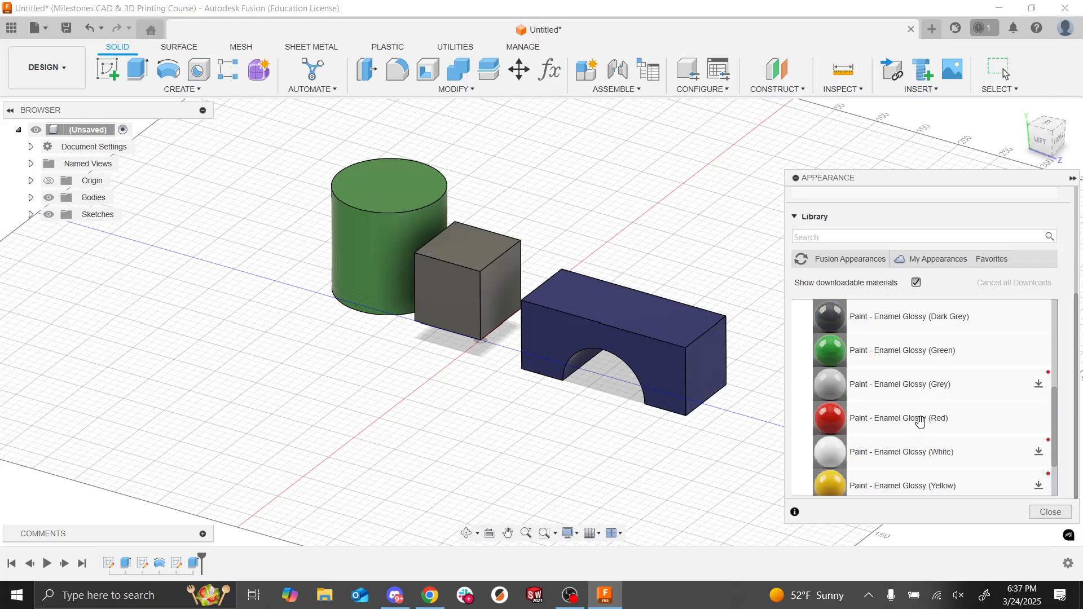
pyautogui.moveTo(926, 420); pyautogui.dragTo(439, 279)
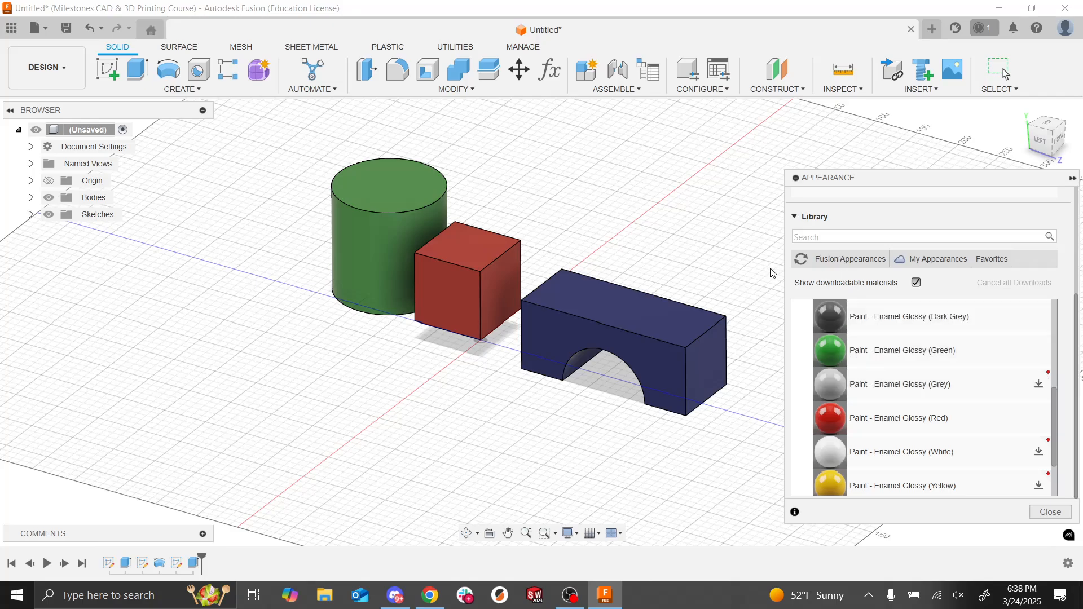
pyautogui.scroll(3, 906, 416)
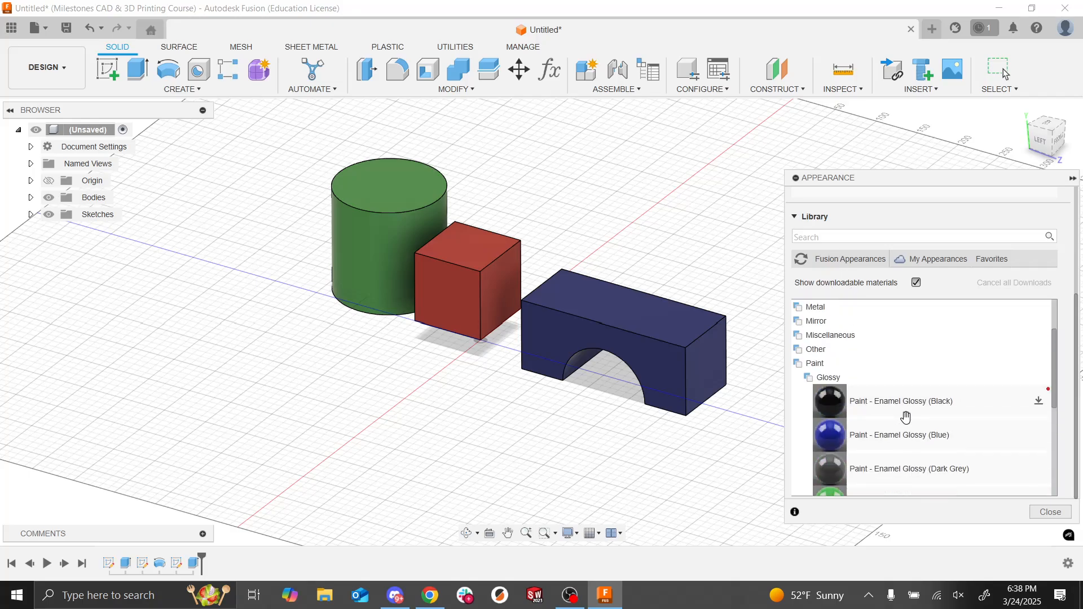
pyautogui.scroll(3, 905, 416)
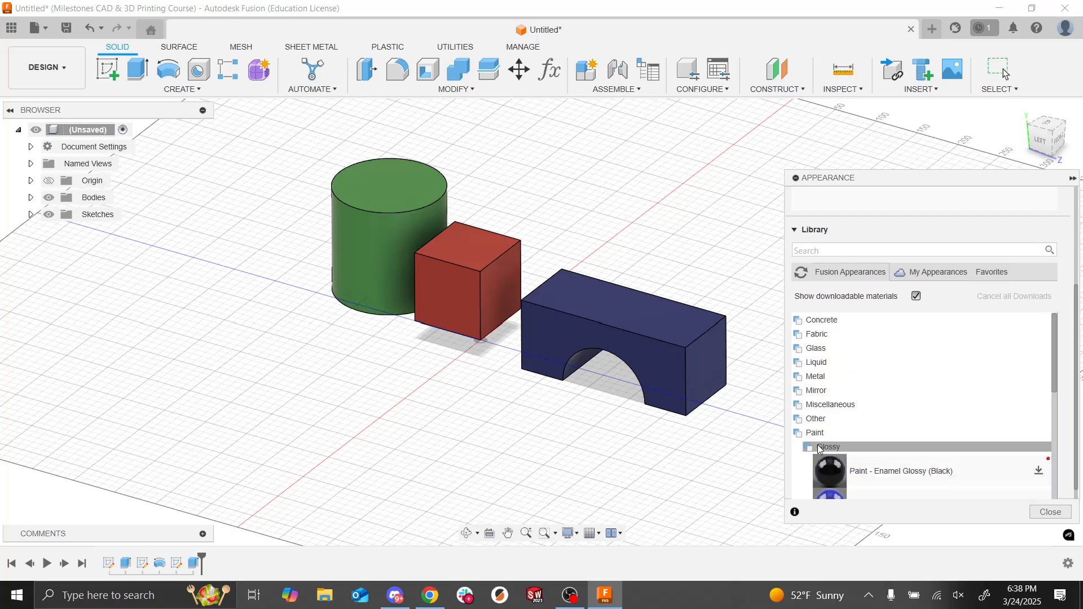
pyautogui.scroll(-3, 876, 439)
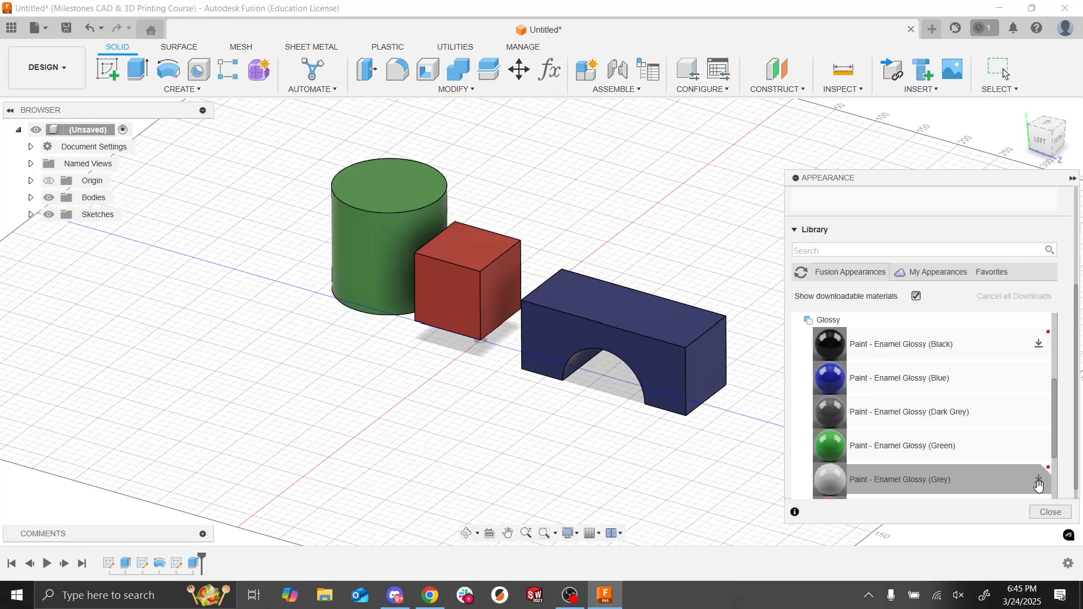
# Step: Switch to Discord and open the Week 1 Assignment Submission form linked in the course-material channel
pyautogui.hotkey('alt', 'Tab')
pyautogui.hotkey('alt', 'Tab')
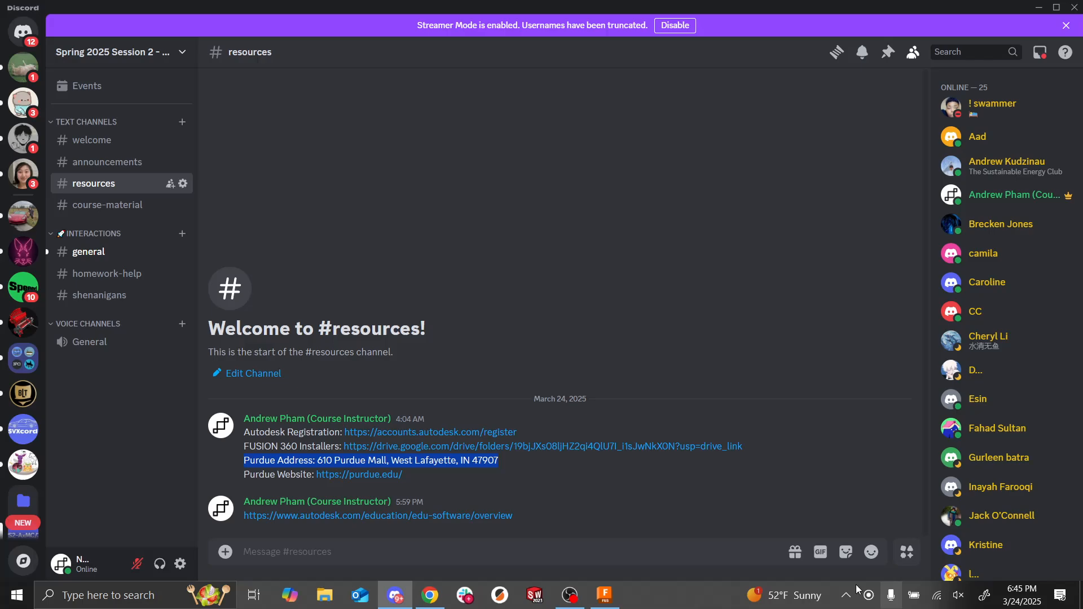
pyautogui.click(139, 207)
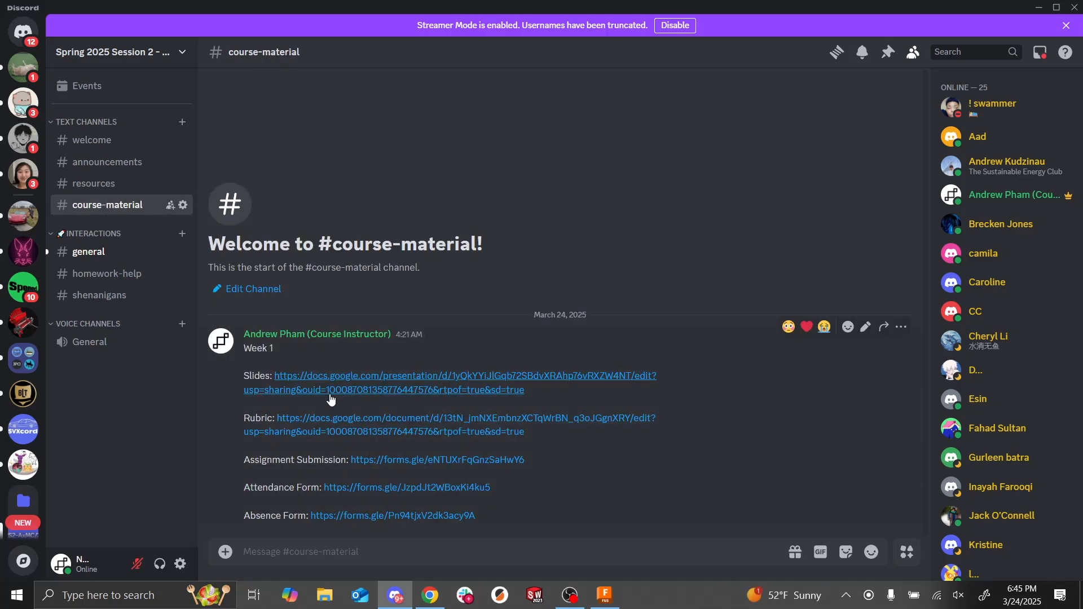
pyautogui.click(377, 460)
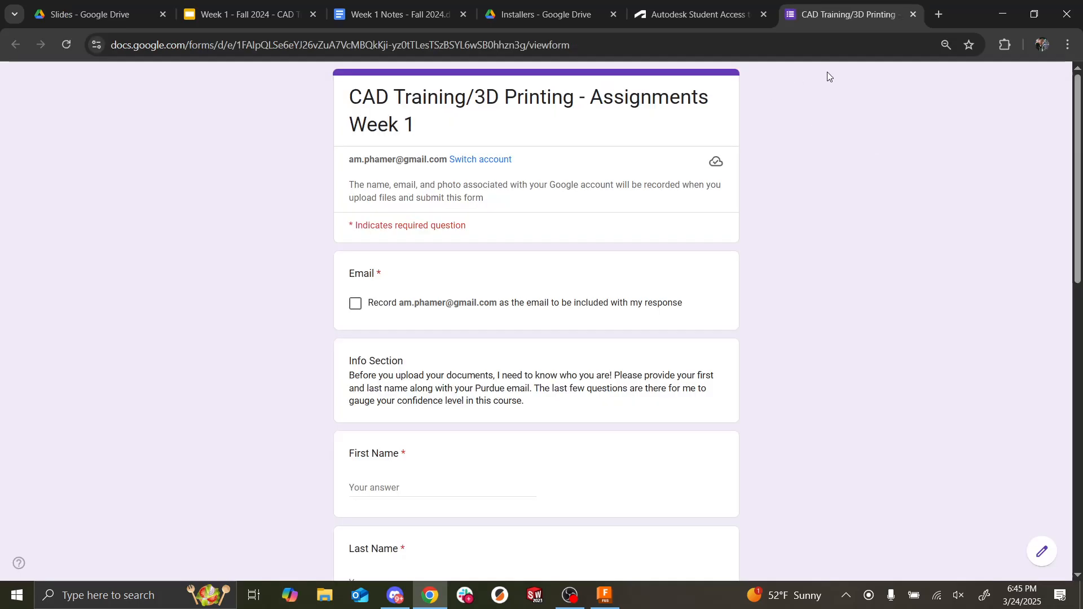
# Step: Open the Week 1 assignments form for editing and share its responder view with Anyone with the link
pyautogui.click(1042, 551)
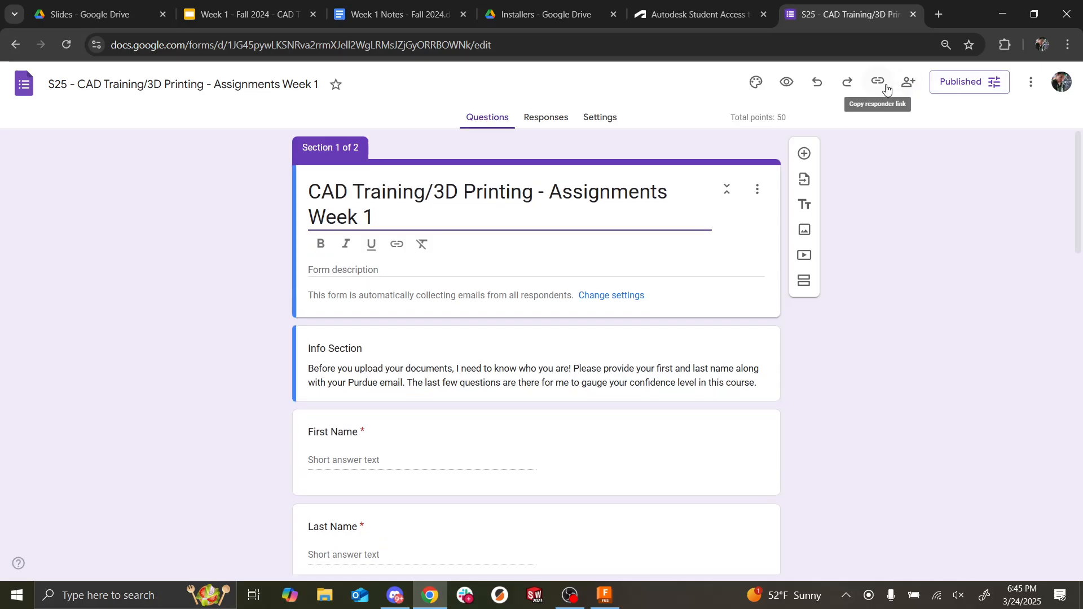
pyautogui.click(907, 89)
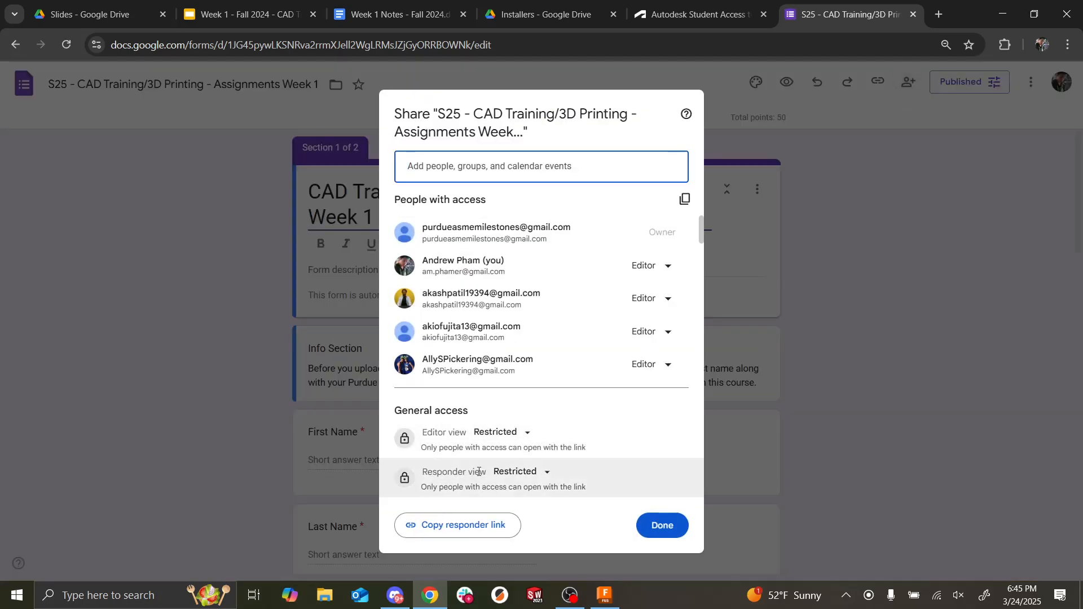
pyautogui.click(501, 472)
pyautogui.click(527, 526)
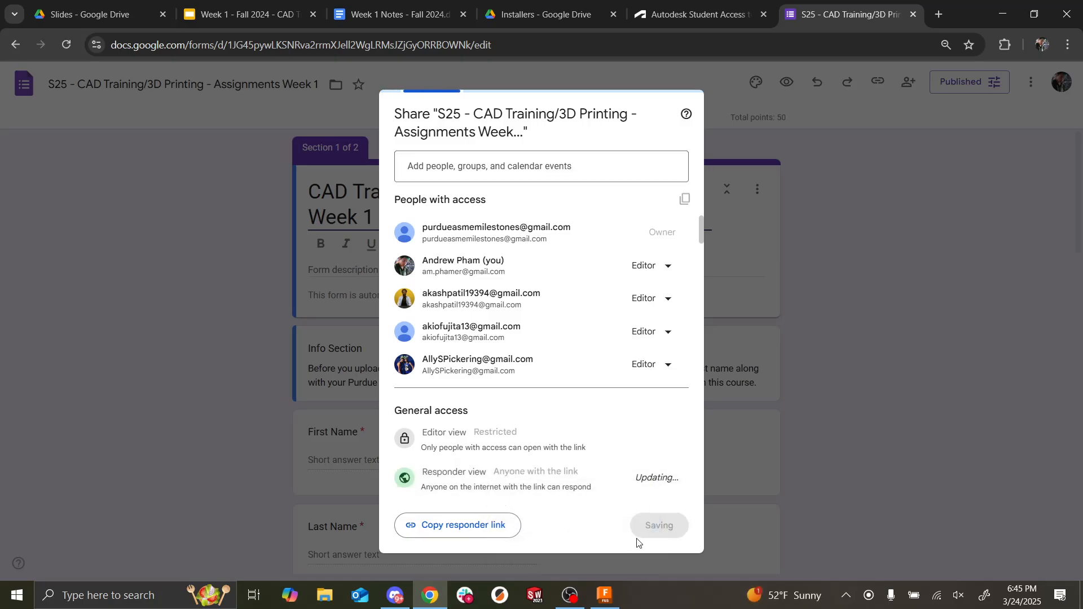
# Step: Finish the sharing settings of the Week 1 assignments form and close the form
pyautogui.click(675, 523)
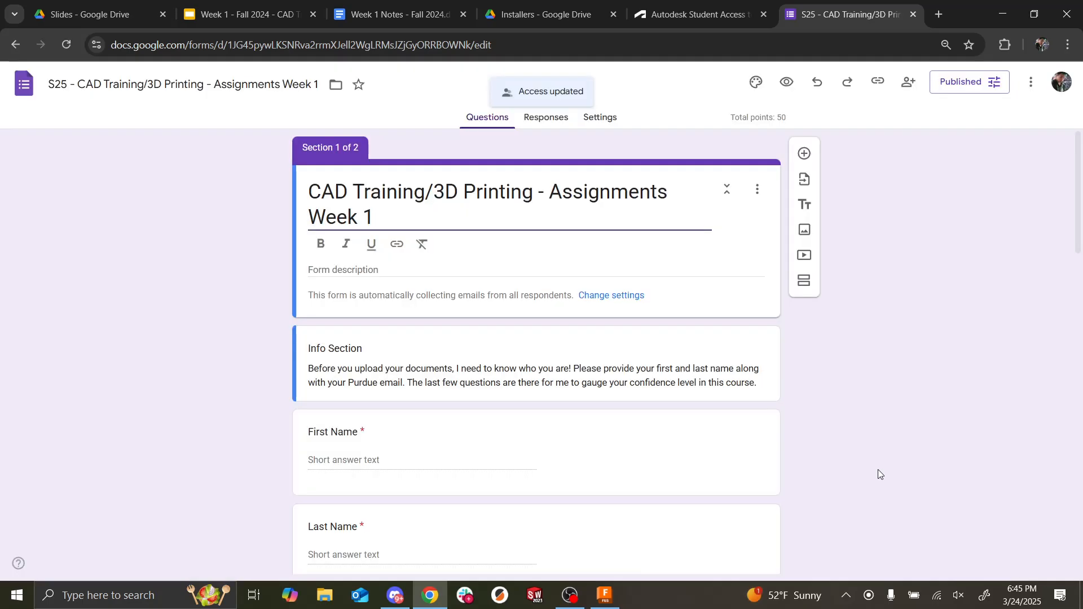
pyautogui.hotkey('ctrl', 'w')
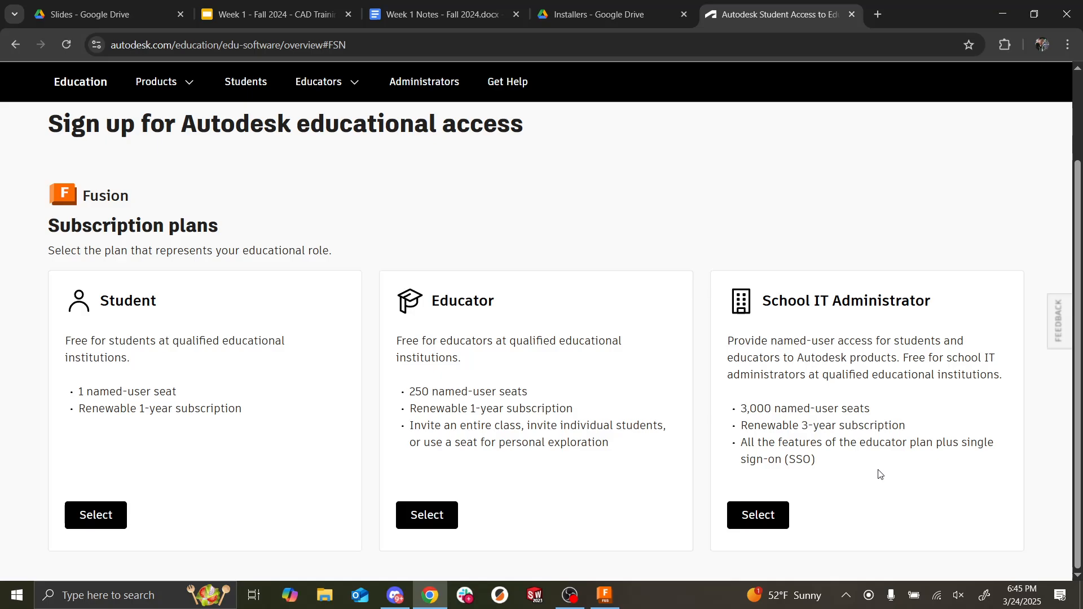
# Step: Switch to the building blocks design in Autodesk Fusion and exit the Appearance command
pyautogui.hotkey('alt', 'Tab')
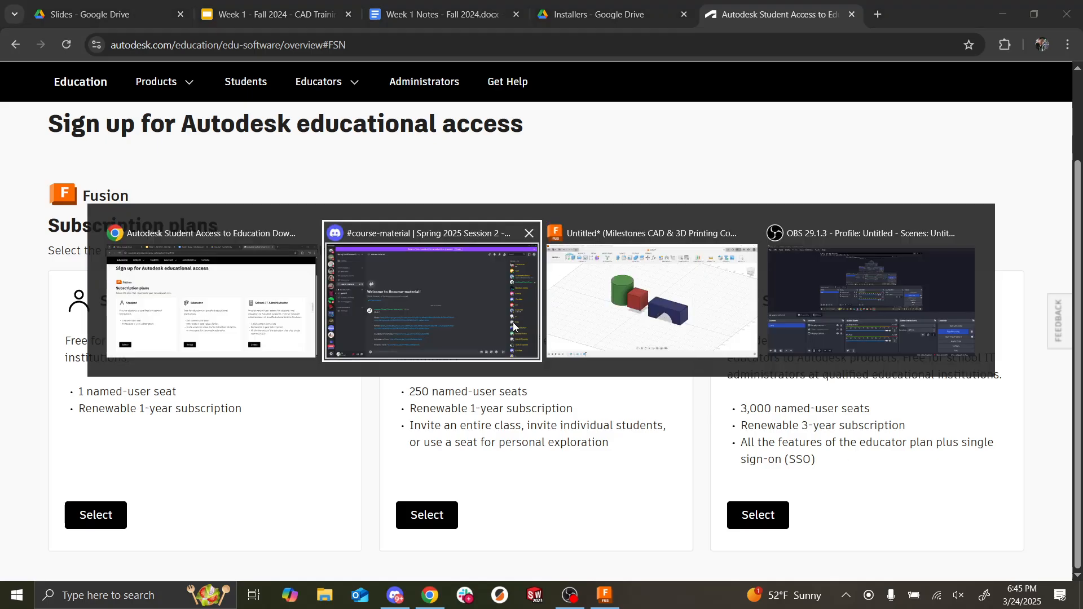
pyautogui.click(604, 295)
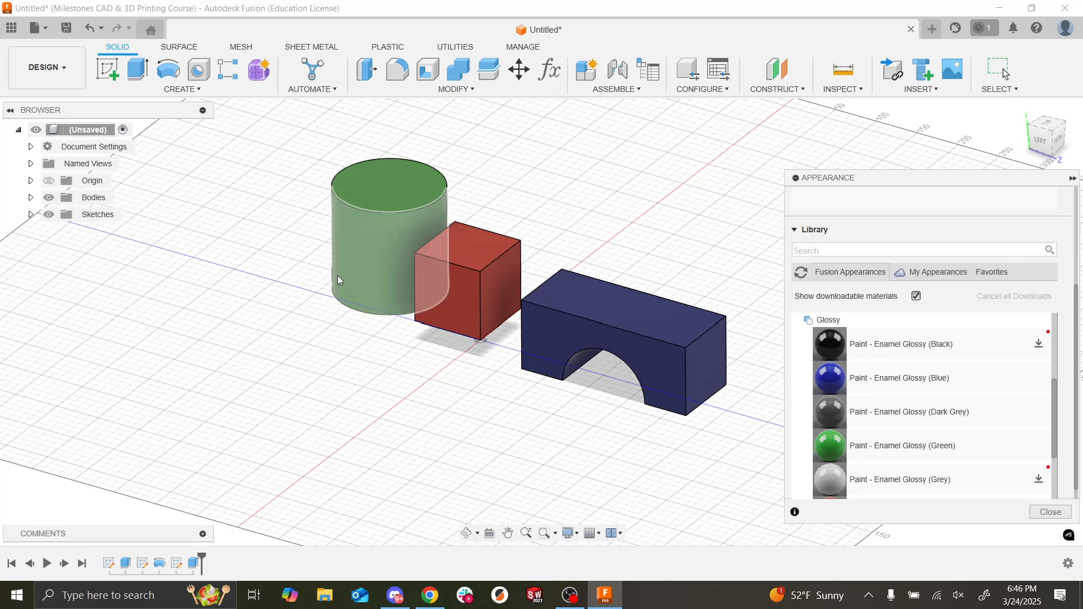
pyautogui.click(1072, 179)
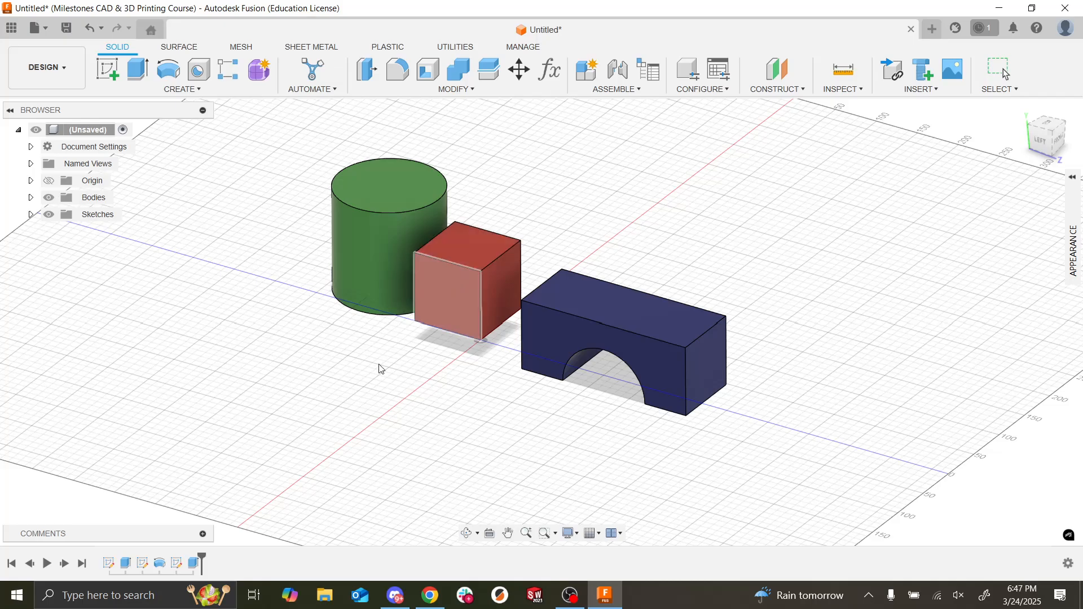
pyautogui.click(109, 563)
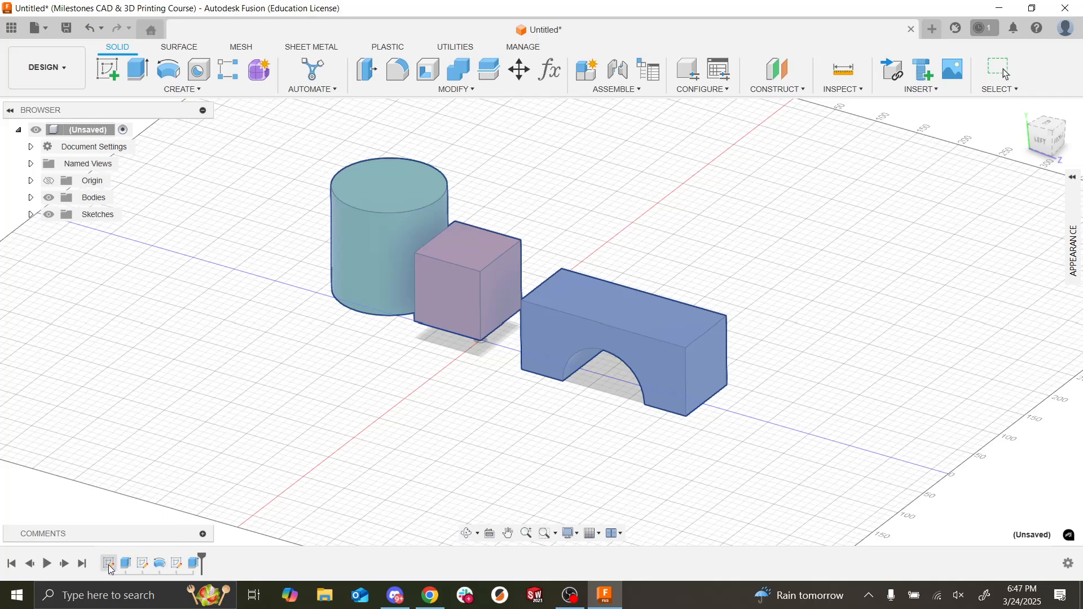
pyautogui.press('Escape')
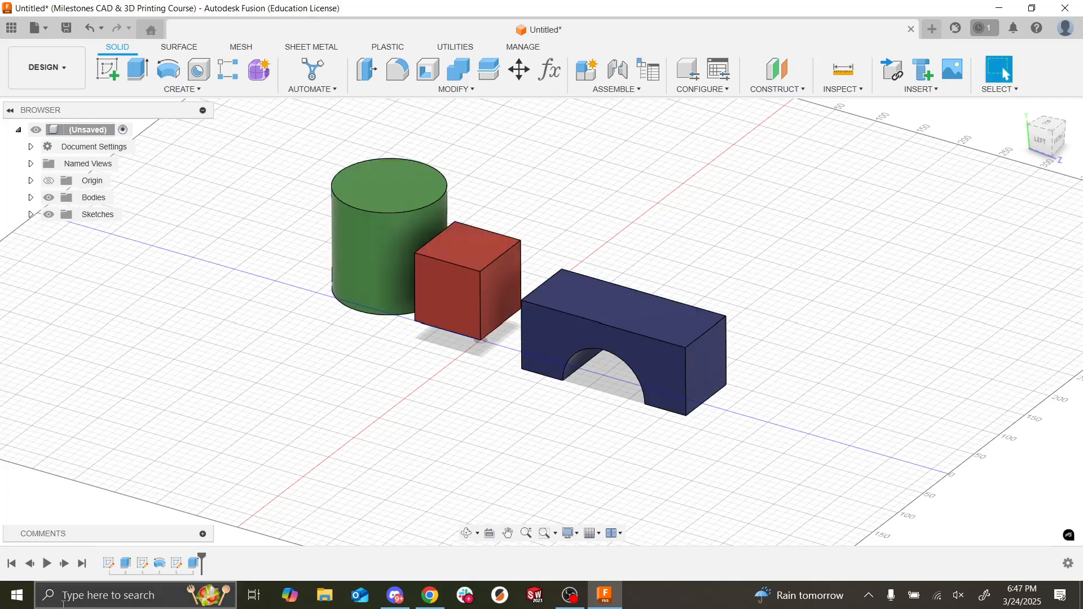
# Step: Edit the red cube's base sketch, setting its height and width to 50 mm each, and finish the sketch
pyautogui.click(109, 569)
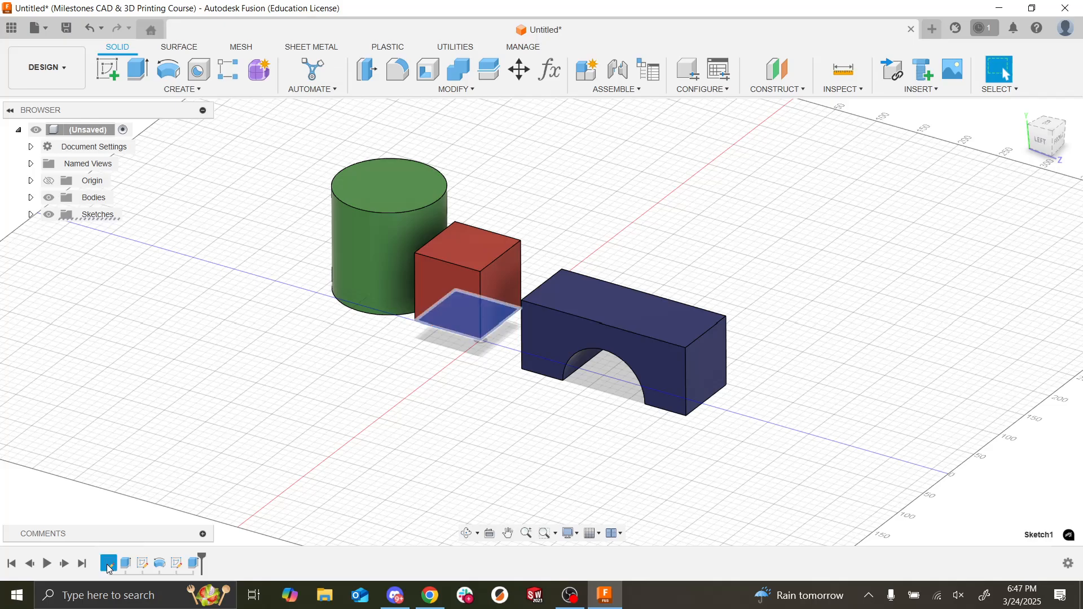
pyautogui.rightClick(109, 568)
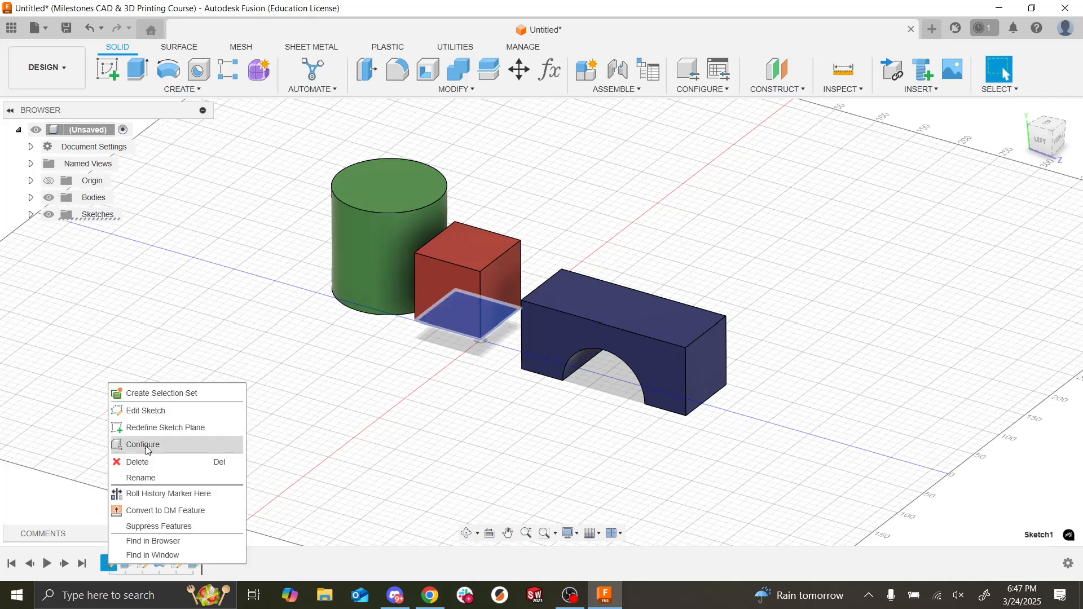
pyautogui.click(163, 409)
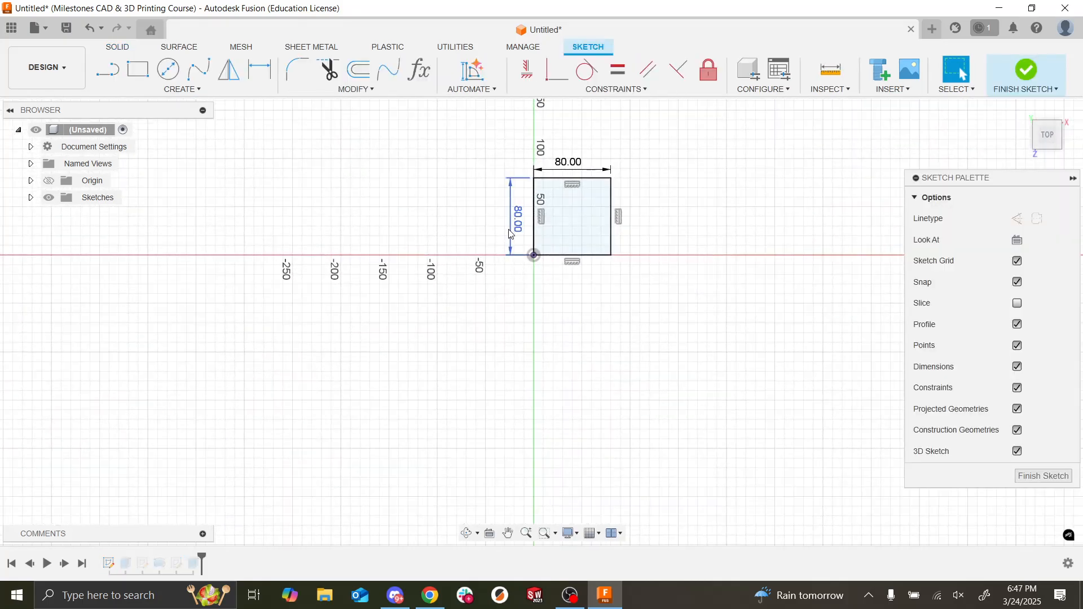
pyautogui.doubleClick(513, 228)
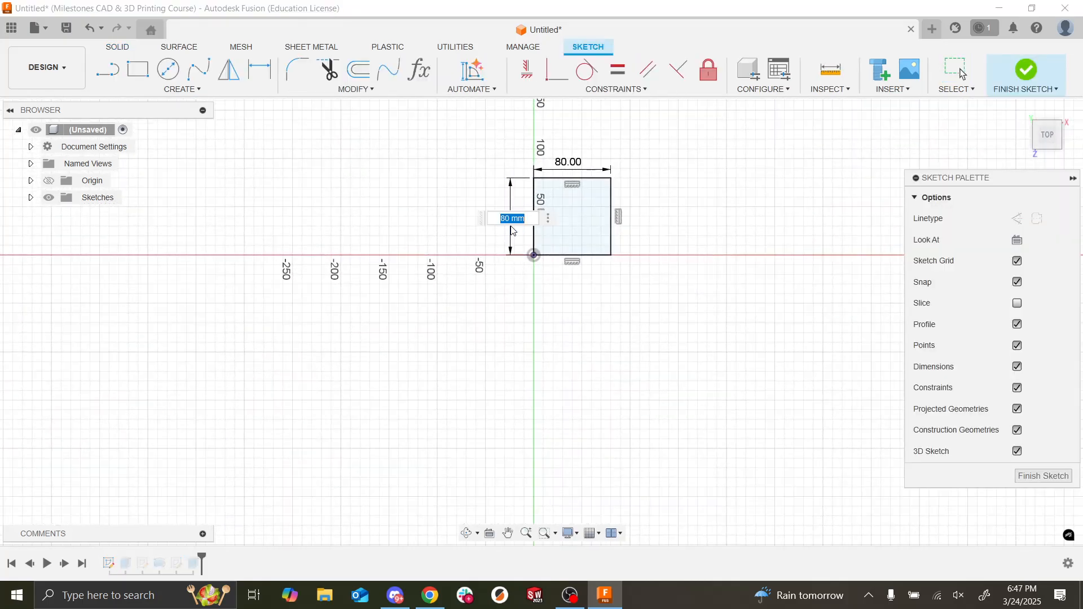
pyautogui.write('50')
pyautogui.press('Return')
pyautogui.doubleClick(570, 191)
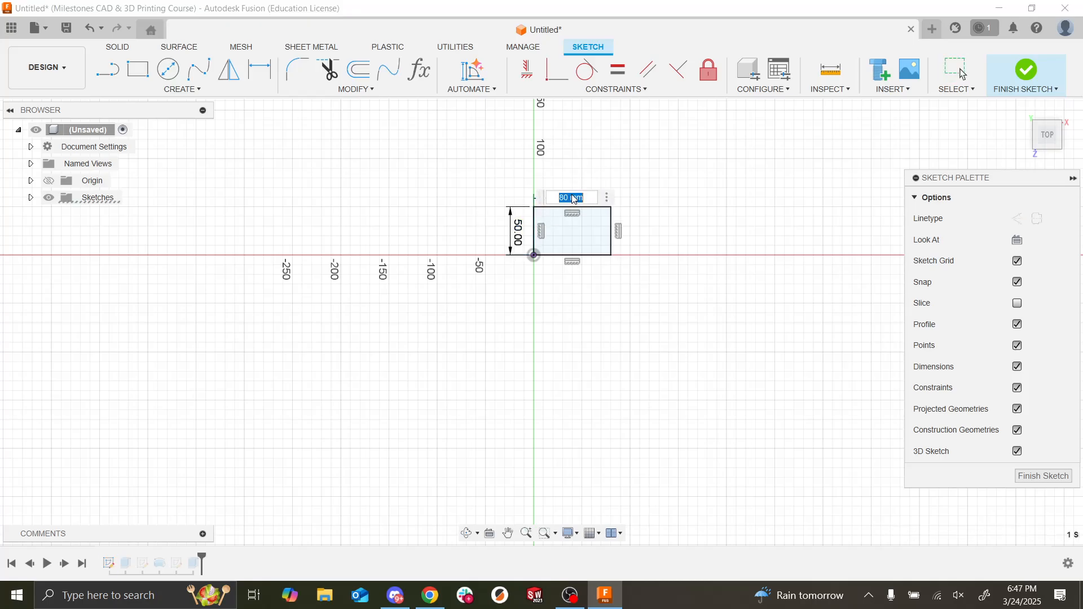
pyautogui.write('50')
pyautogui.press('Return')
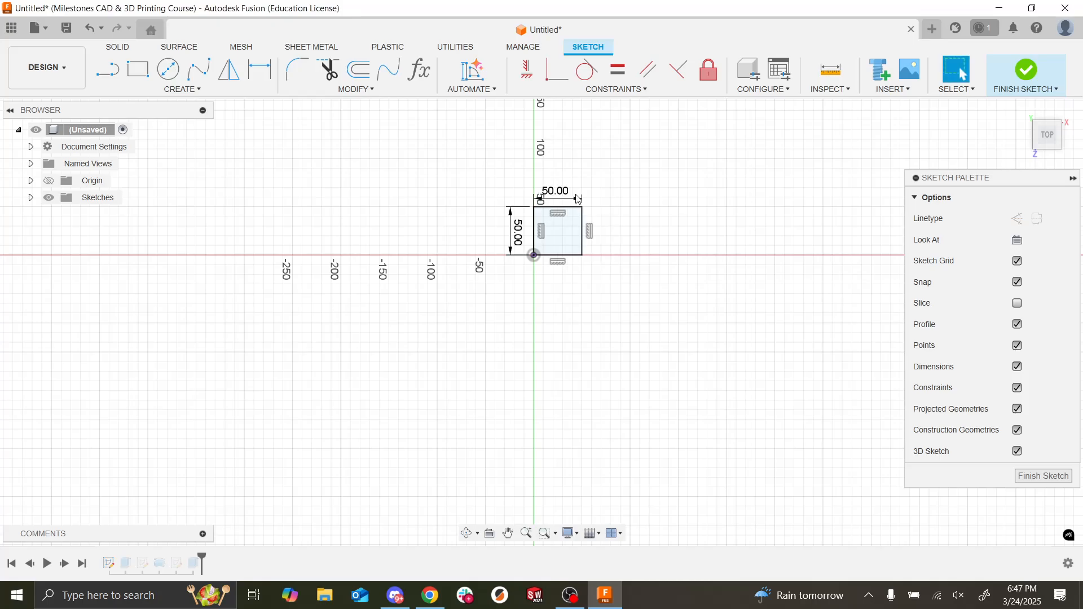
pyautogui.click(1028, 73)
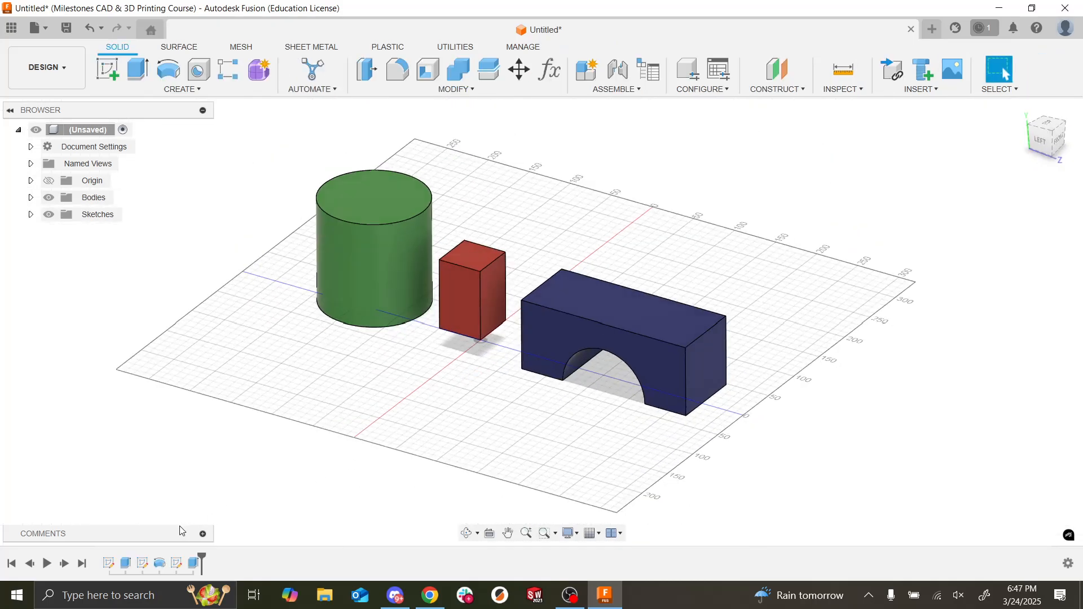
# Step: Edit the red block's extrusion and set its distance to 50 mm
pyautogui.rightClick(127, 567)
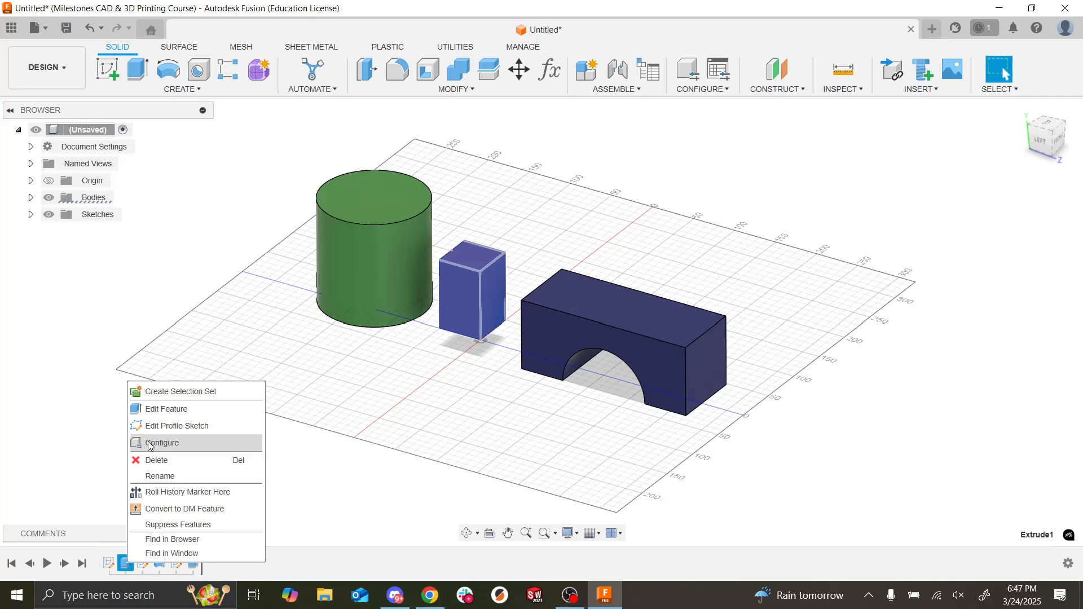
pyautogui.click(164, 416)
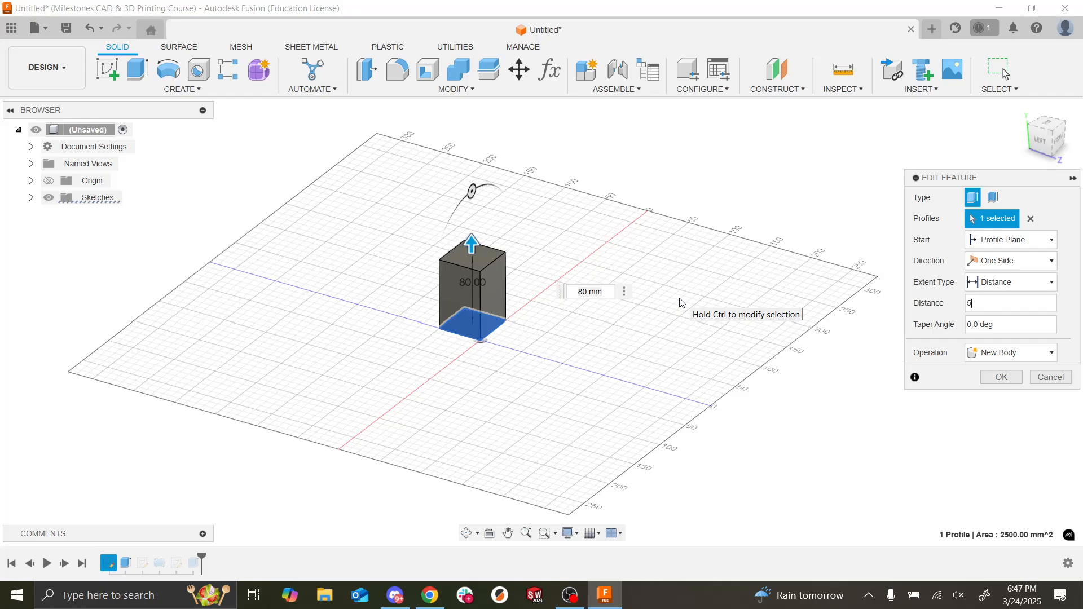
pyautogui.press('Return')
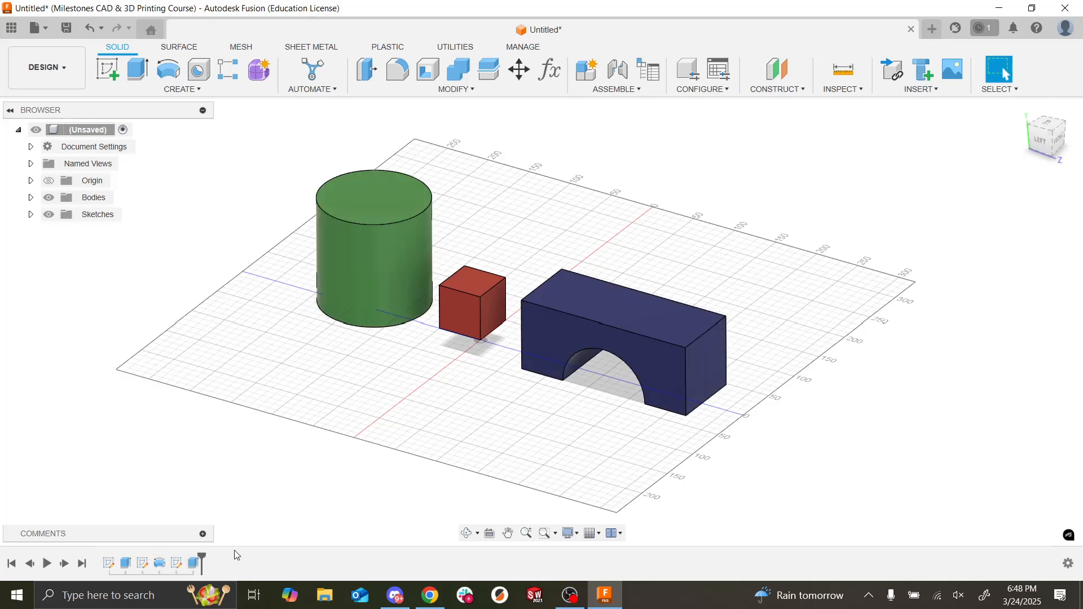
# Step: Roll the design history back to the cube's extrusion, advance it past the cylinder, and return it to the end
pyautogui.moveTo(184, 554)
pyautogui.mouseDown()
pyautogui.moveTo(121, 552)
pyautogui.moveTo(150, 553)
pyautogui.mouseUp()
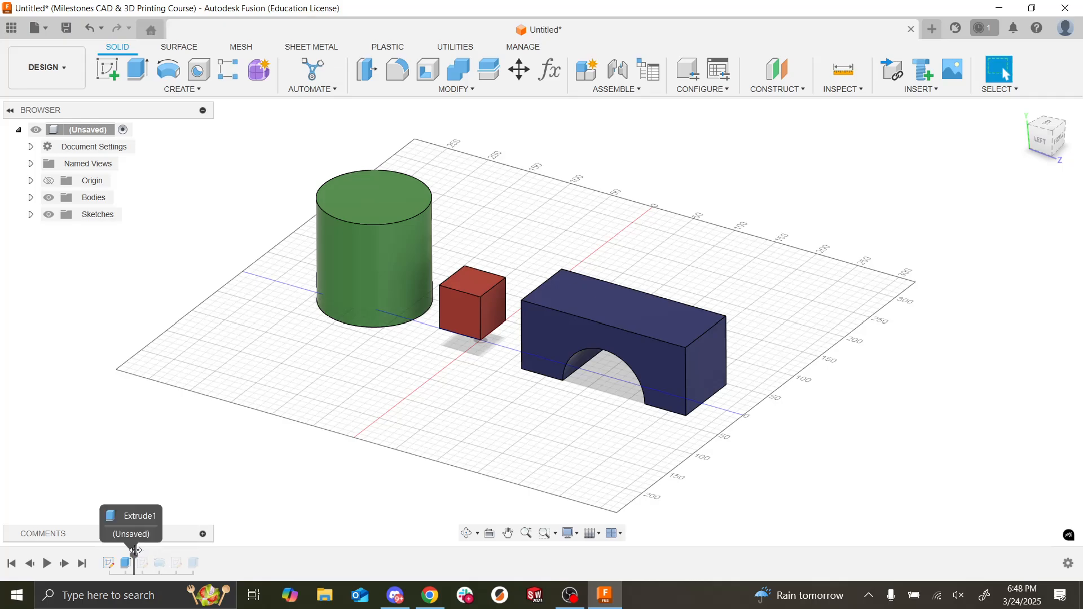
pyautogui.moveTo(135, 550); pyautogui.dragTo(164, 554)
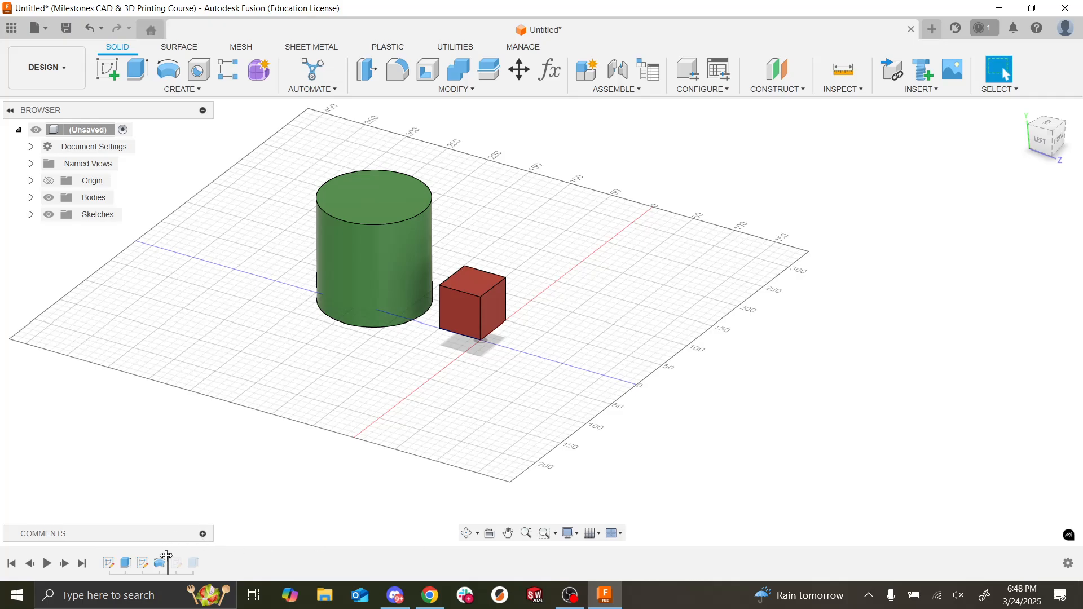
pyautogui.moveTo(199, 557); pyautogui.dragTo(201, 557)
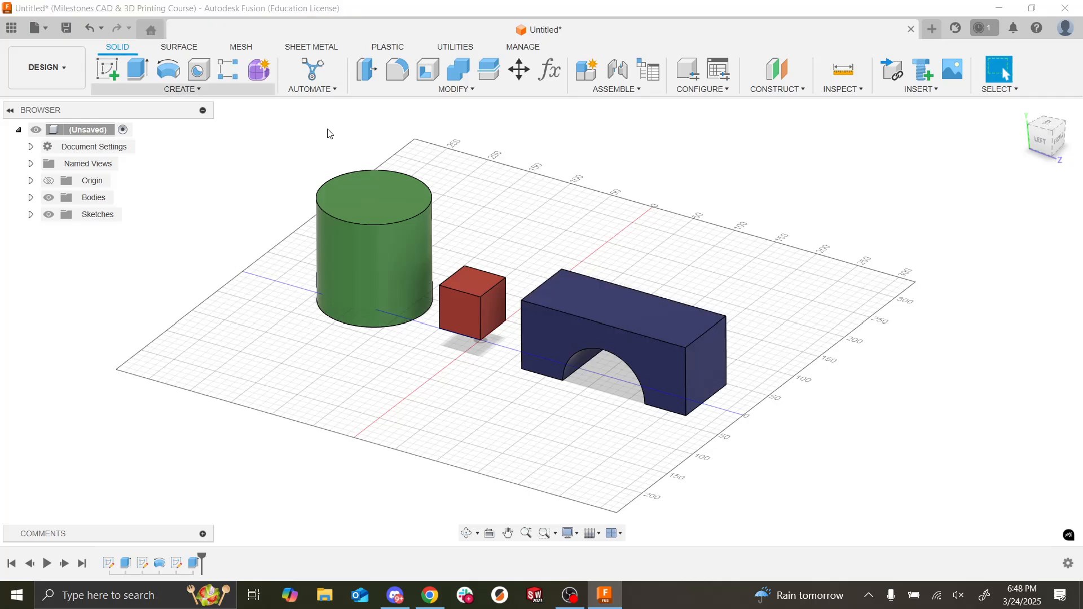
# Step: Open the Week 1 assignment submission form from Discord's course-material channel and review its questions
pyautogui.hotkey('alt', 'Tab')
pyautogui.click(654, 308)
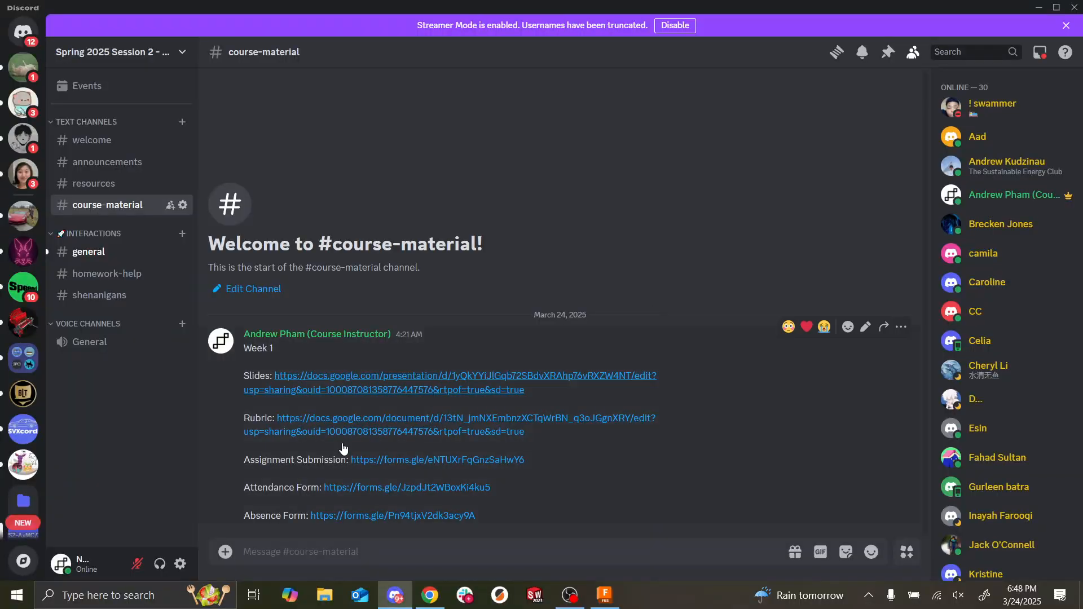
pyautogui.click(389, 460)
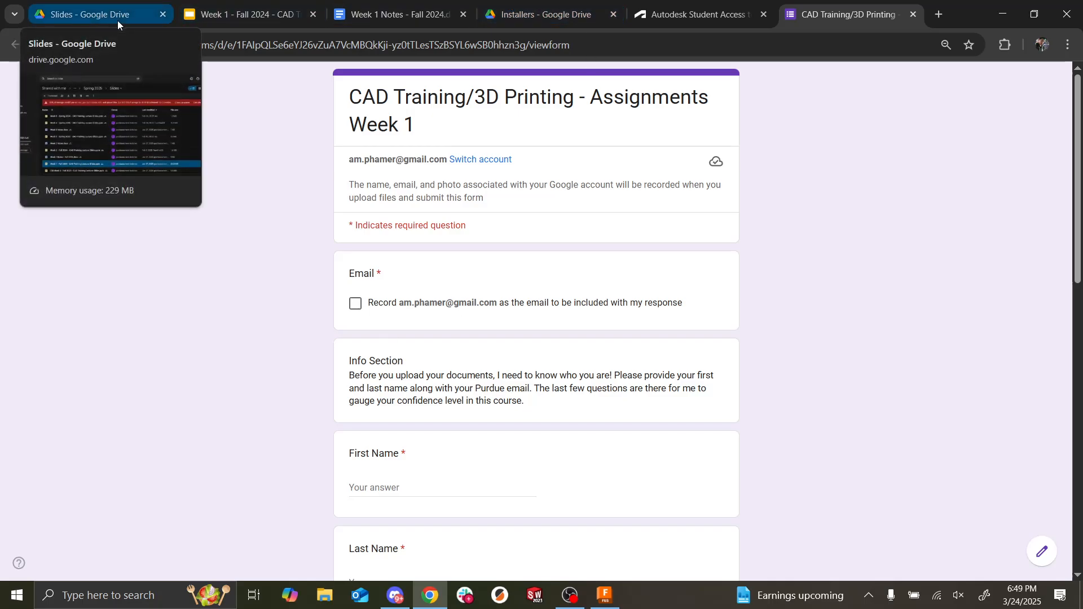
pyautogui.scroll(-10, 241, 394)
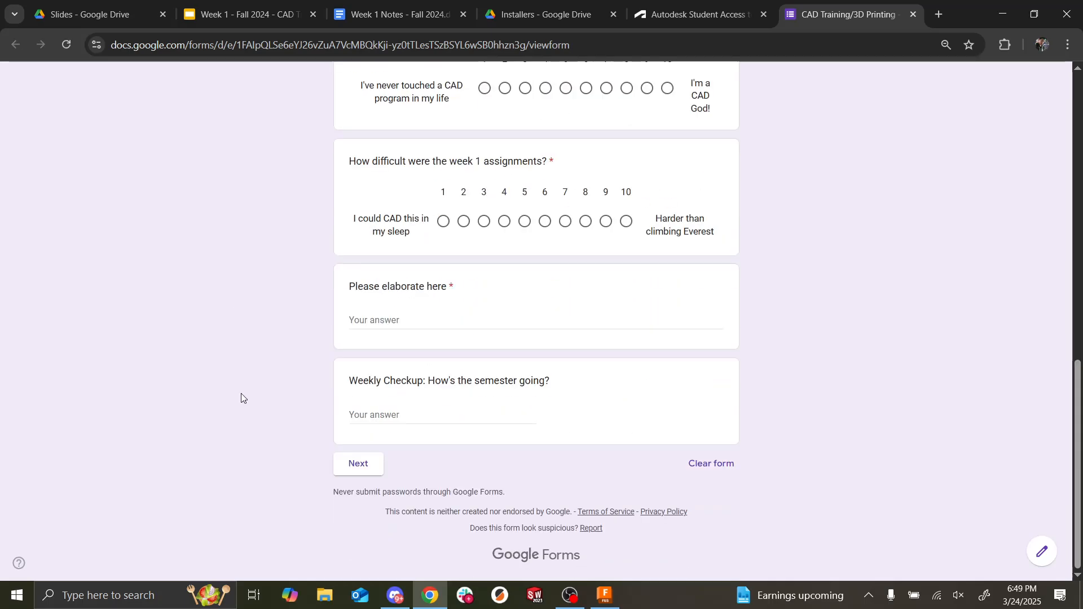
pyautogui.scroll(4, 241, 394)
pyautogui.scroll(1, 249, 347)
pyautogui.scroll(-5, 250, 347)
pyautogui.click(90, 14)
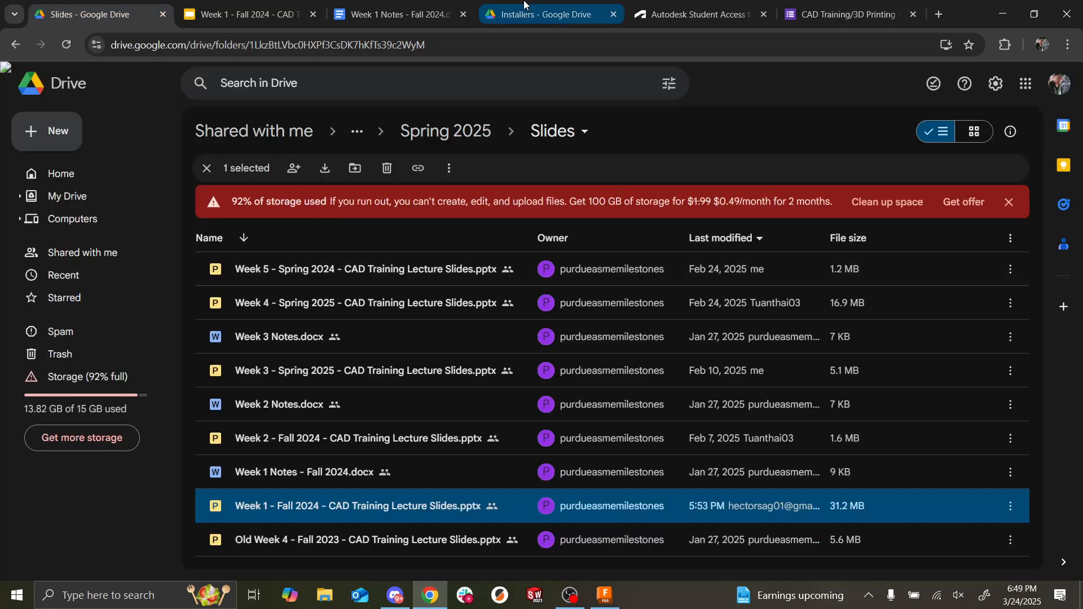
pyautogui.hotkey('alt', 'Tab')
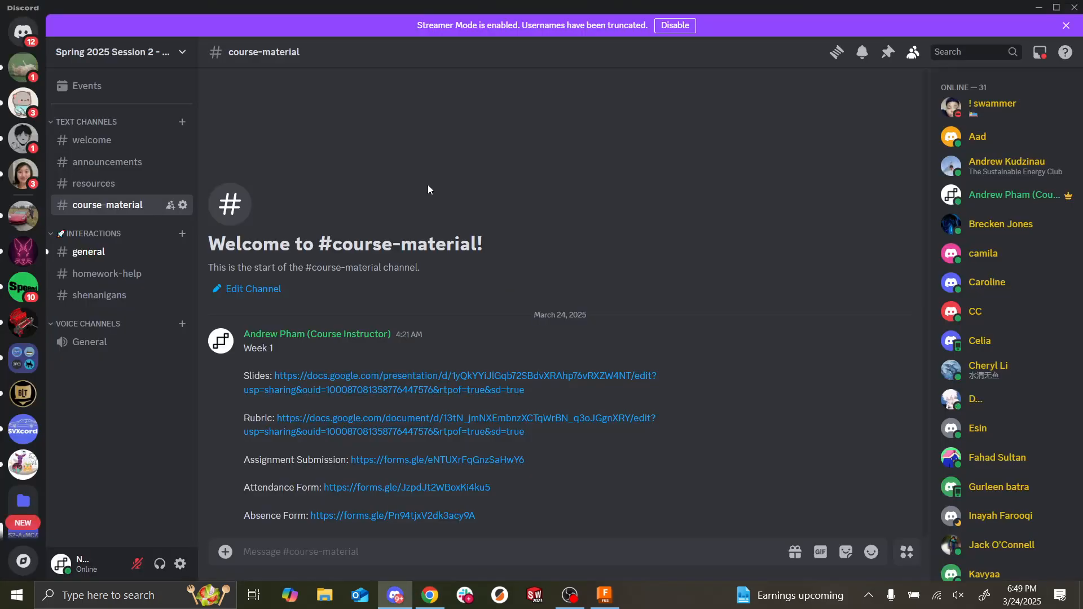
pyautogui.hotkey('alt', 'Tab')
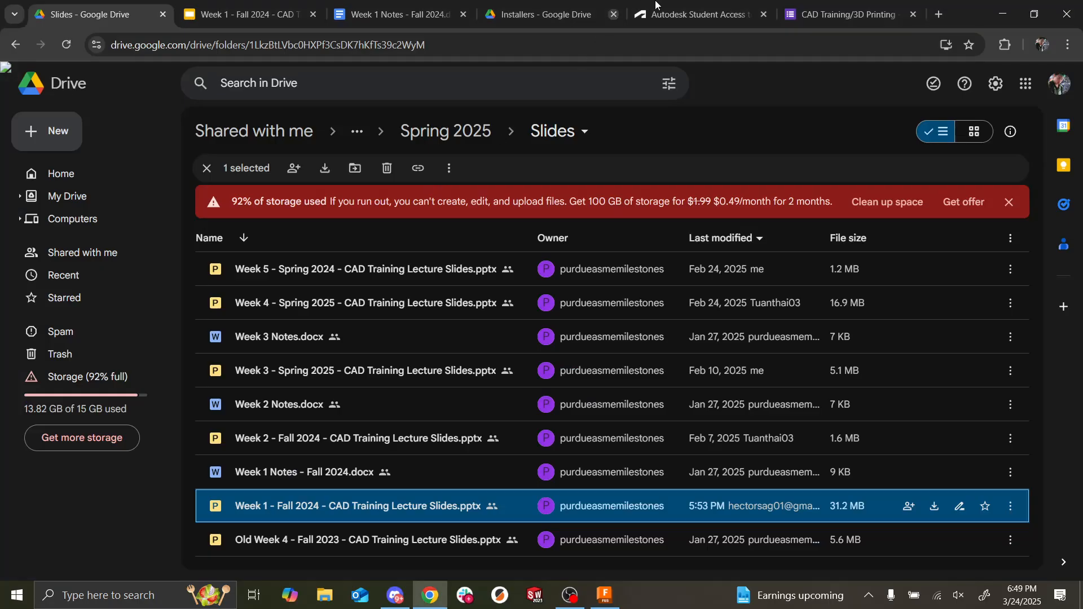
pyautogui.click(850, 11)
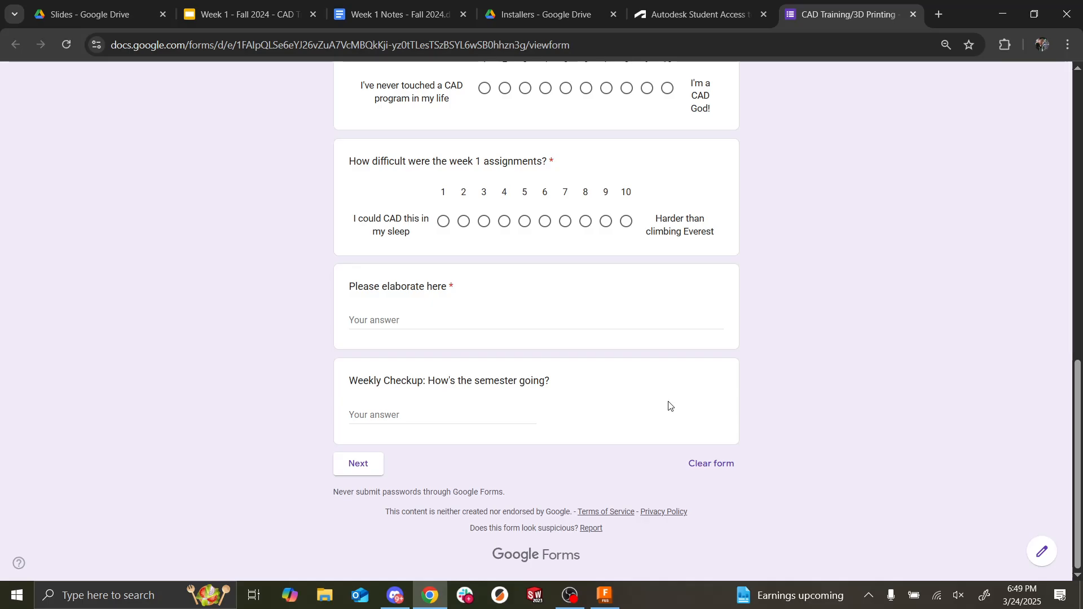
pyautogui.hotkey('alt', 'Tab')
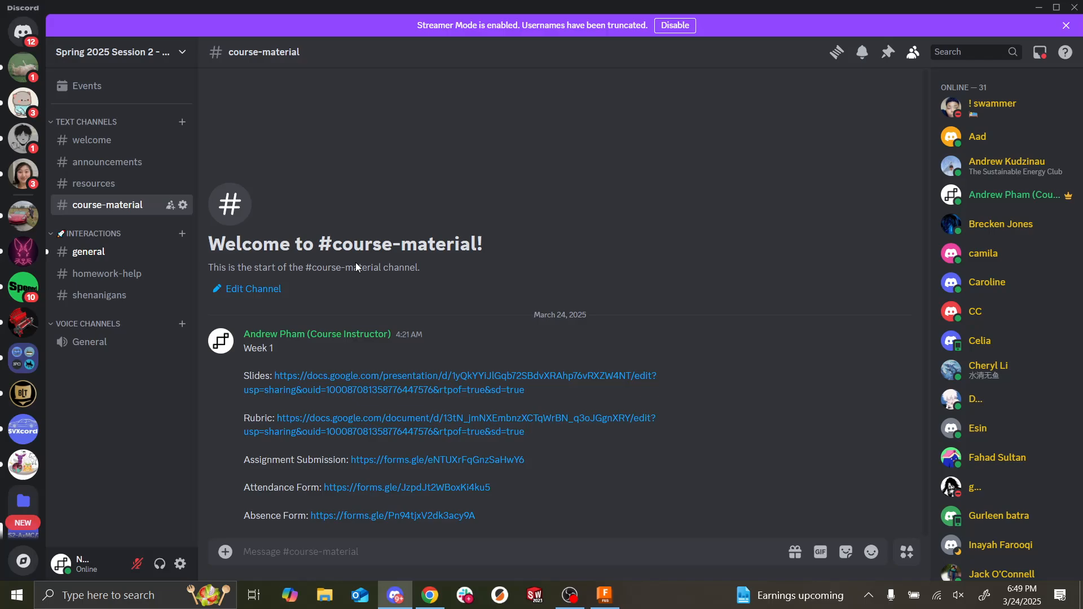
pyautogui.hotkey('alt', 'Tab')
pyautogui.press('Tab')
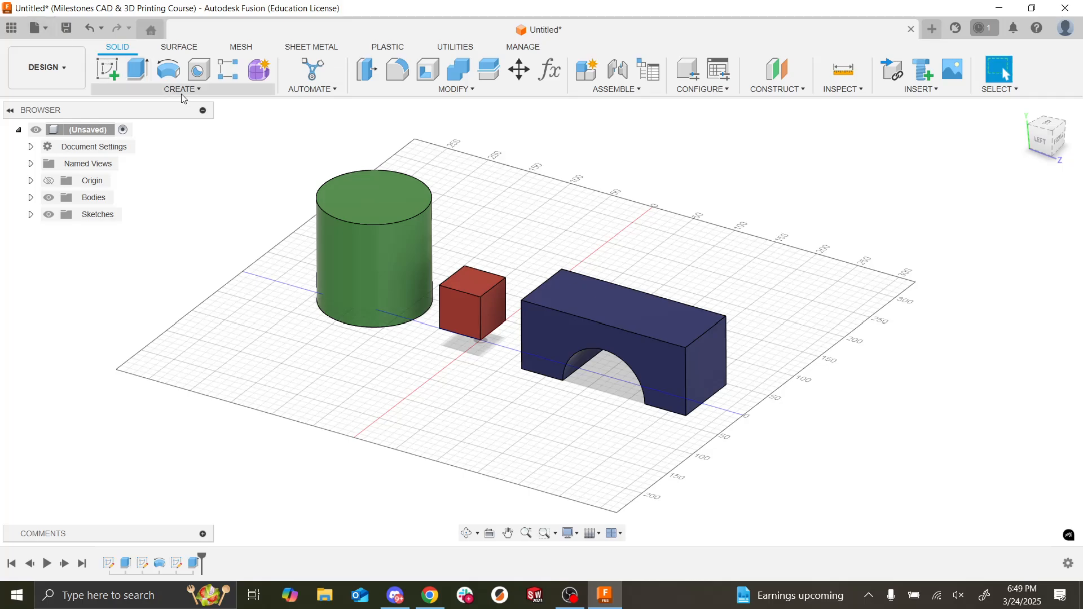
pyautogui.moveTo(809, 333)
pyautogui.keyDown('shift'); pyautogui.mouseDown(button='middle')
pyautogui.moveTo(791, 376)
pyautogui.moveTo(797, 318)
pyautogui.mouseUp(button='middle'); pyautogui.keyUp('shift')
# Step: Switch to the Week 1 lecture slides in the browser to examine the Assignment #1 building blocks requirements
pyautogui.hotkey('alt', 'Tab')
pyautogui.hotkey('alt', 'Tab')
pyautogui.click(621, 7)
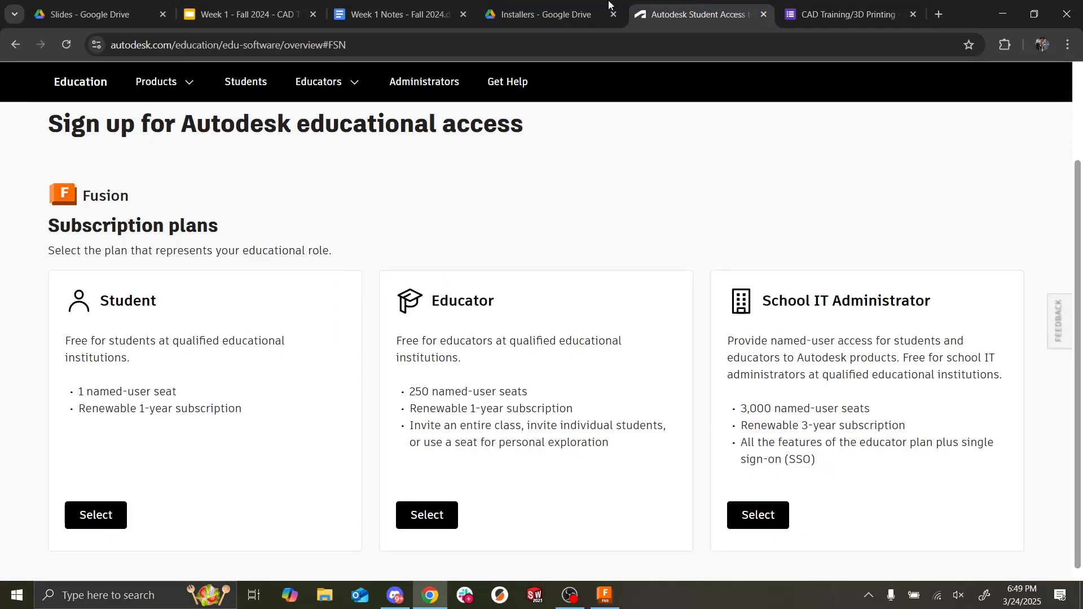
pyautogui.click(242, 4)
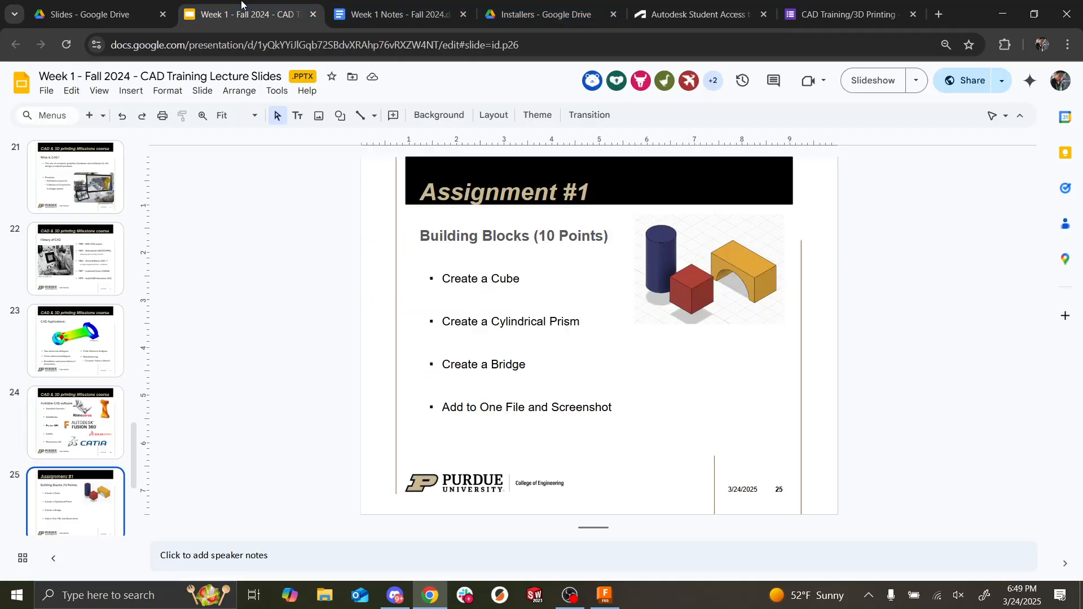
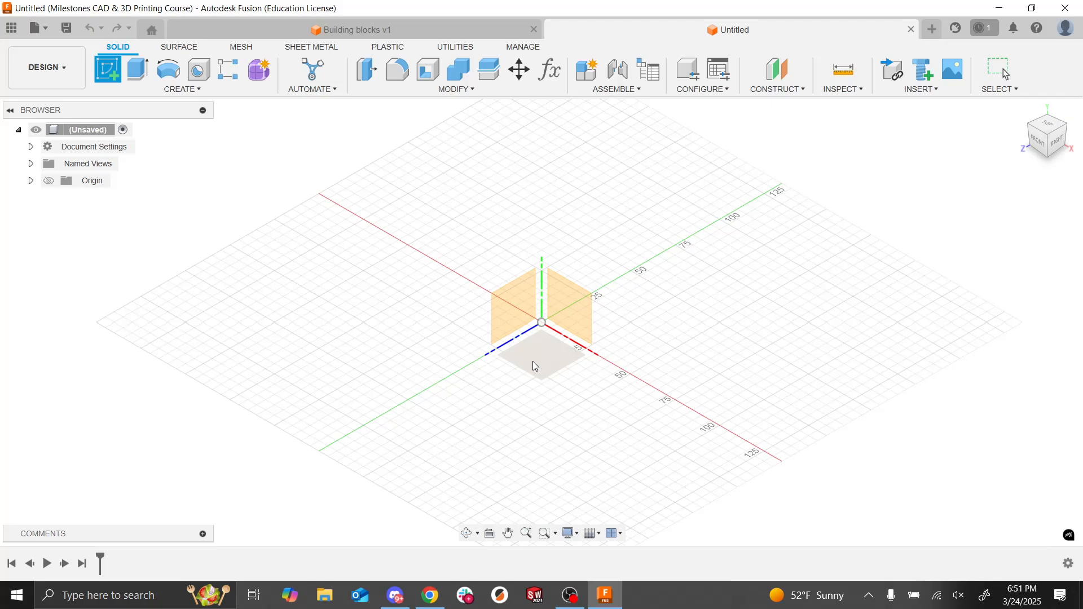
# Step: Start a sketch on the horizontal plane in the new Fusion design and draw a circle centred on the origin
pyautogui.click(535, 366)
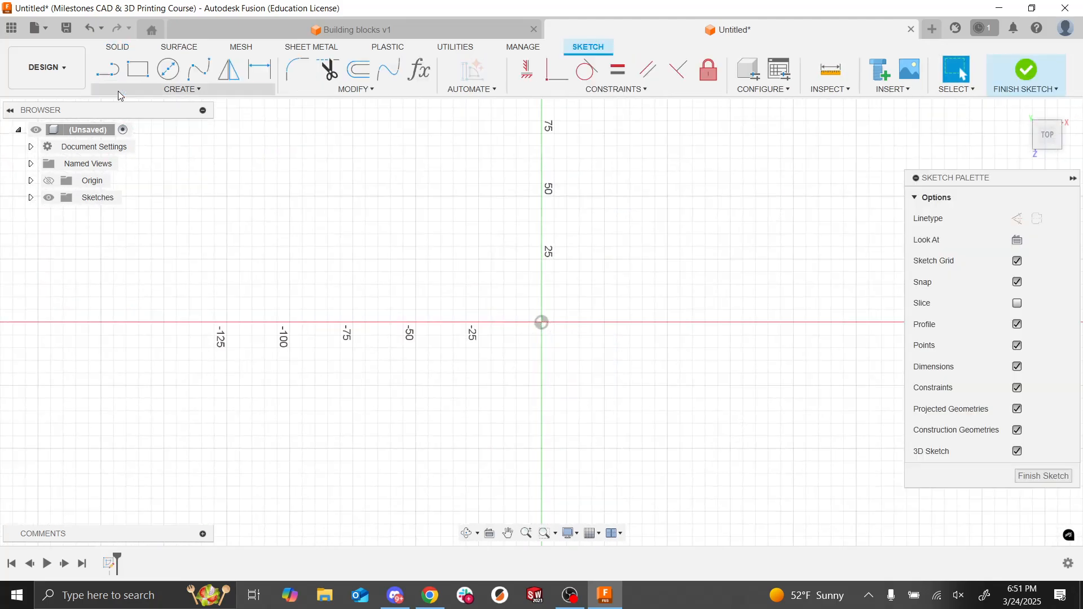
pyautogui.click(168, 69)
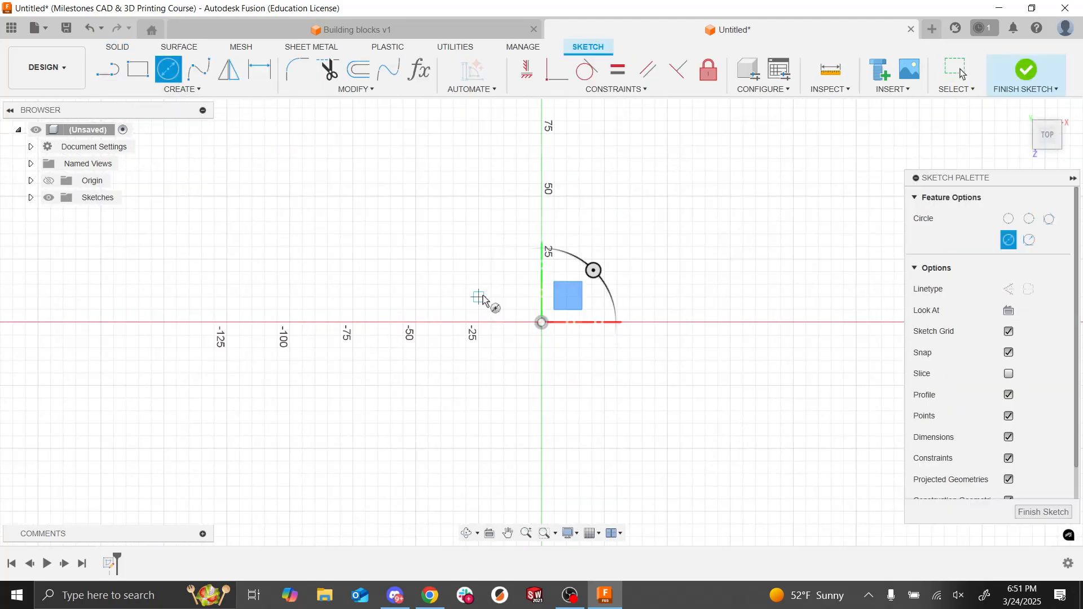
pyautogui.click(542, 323)
pyautogui.click(673, 255)
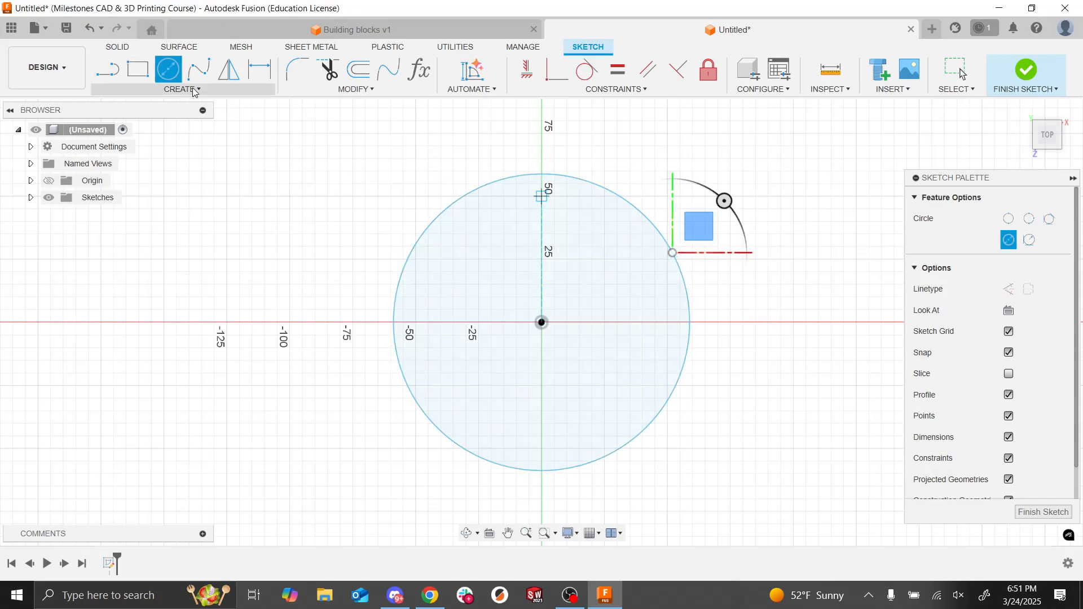
# Step: Dimension the circle's diameter as 40 mm and finish the sketch
pyautogui.click(262, 77)
pyautogui.click(402, 290)
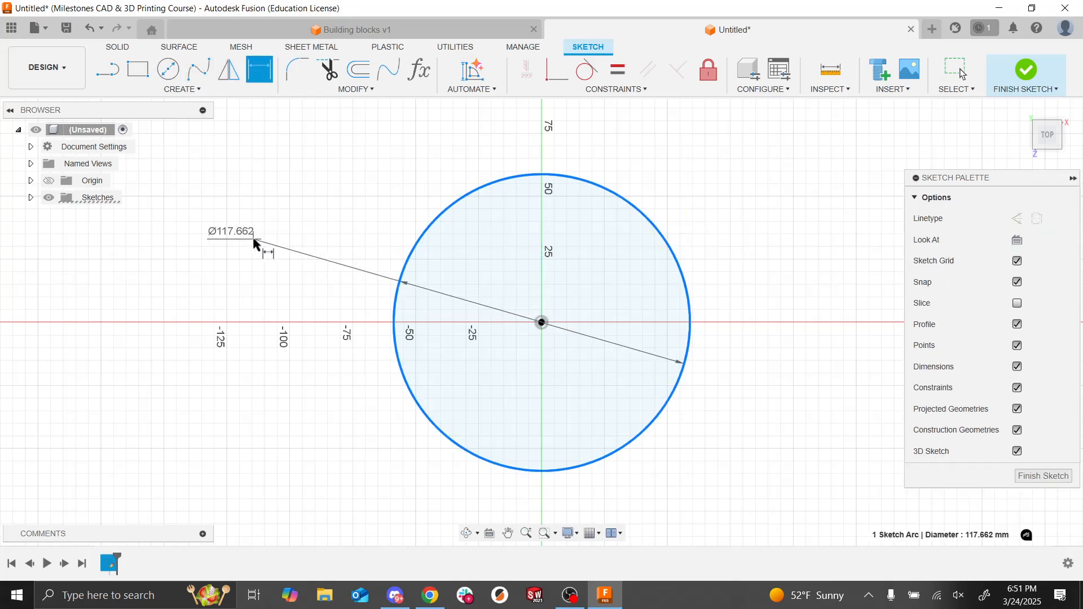
pyautogui.click(253, 244)
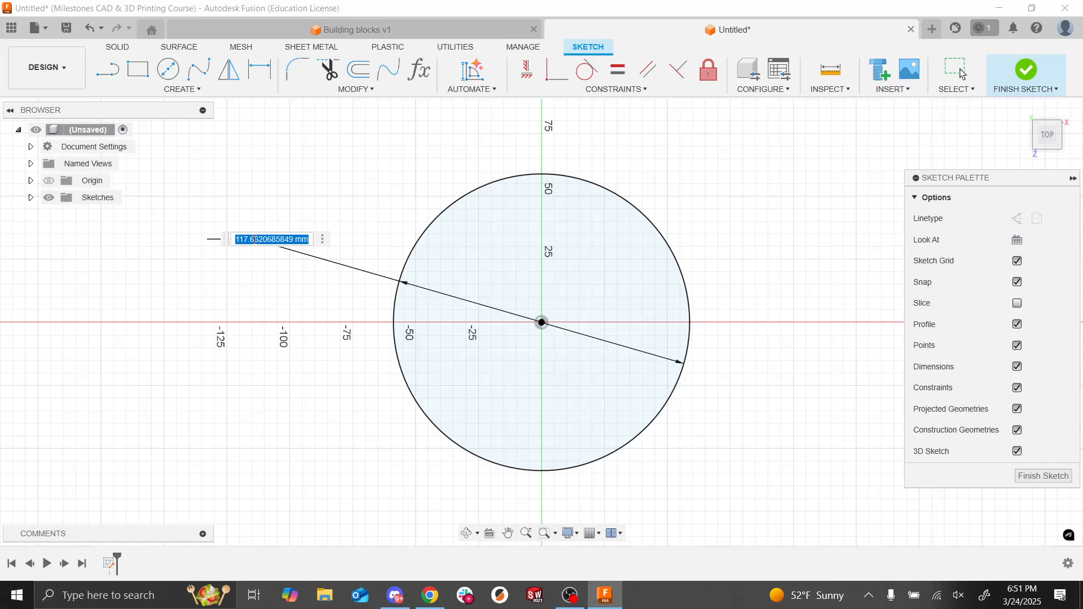
pyautogui.write('40')
pyautogui.press('Return')
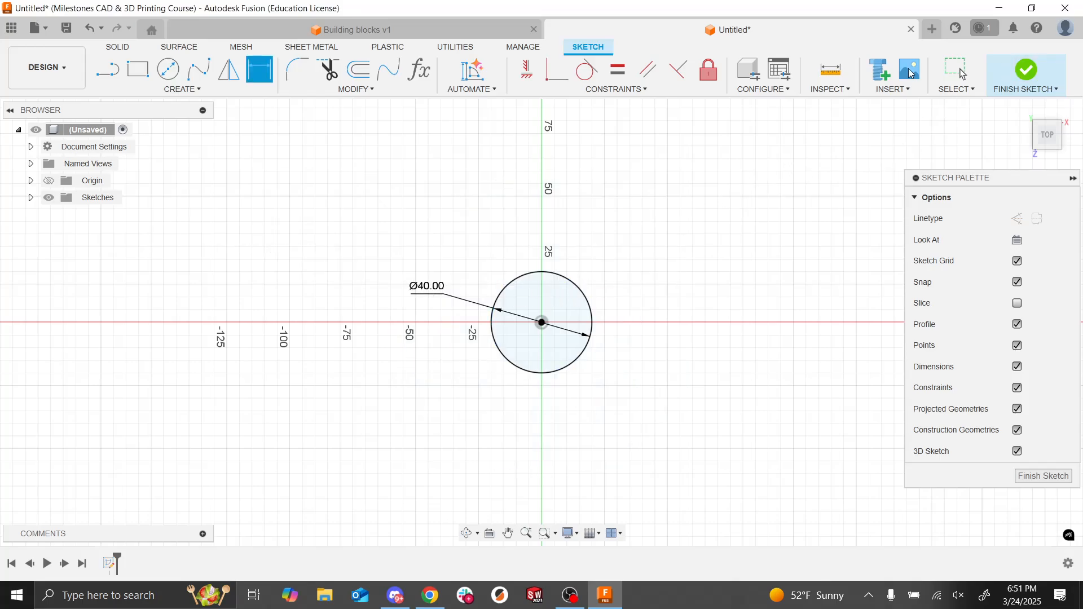
pyautogui.press('Escape')
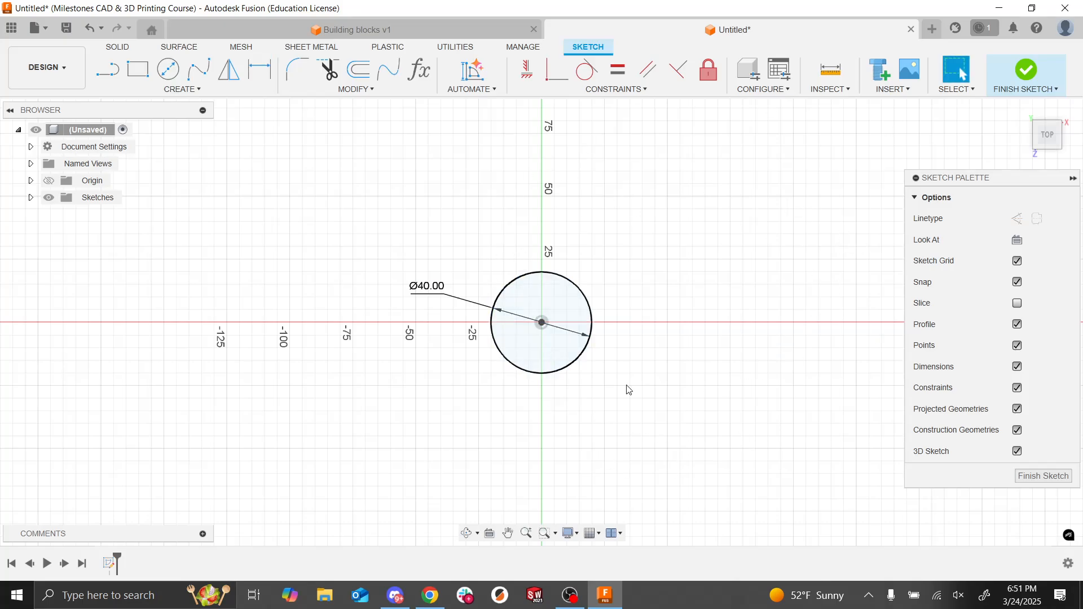
pyautogui.click(1034, 70)
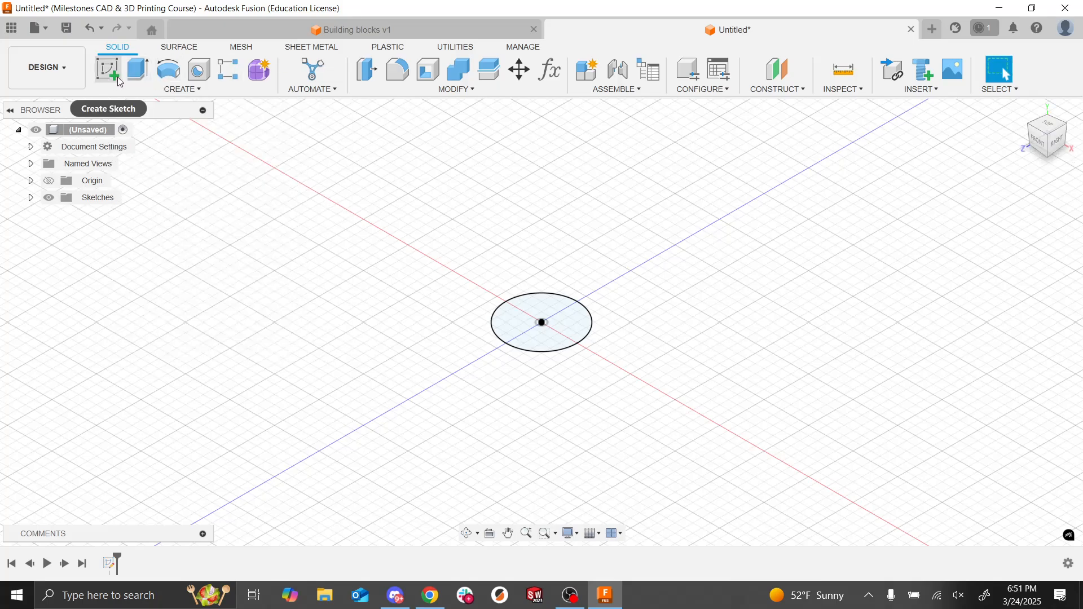
# Step: Extrude the circle upward as a new body, trying 150, 200 and 300 mm before applying a distance of 400 mm
pyautogui.click(135, 75)
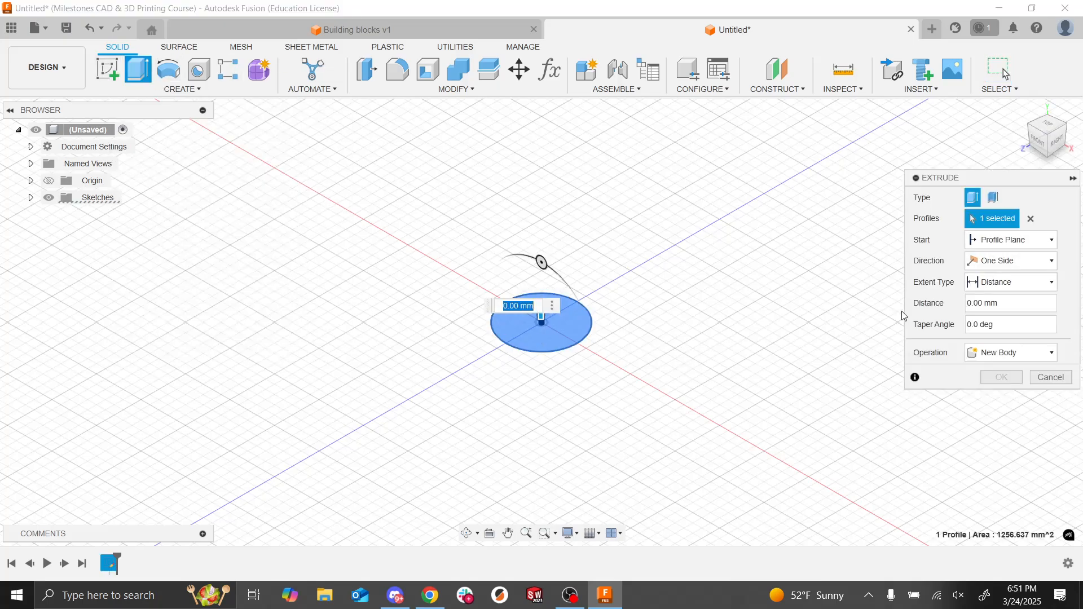
pyautogui.click(1022, 303)
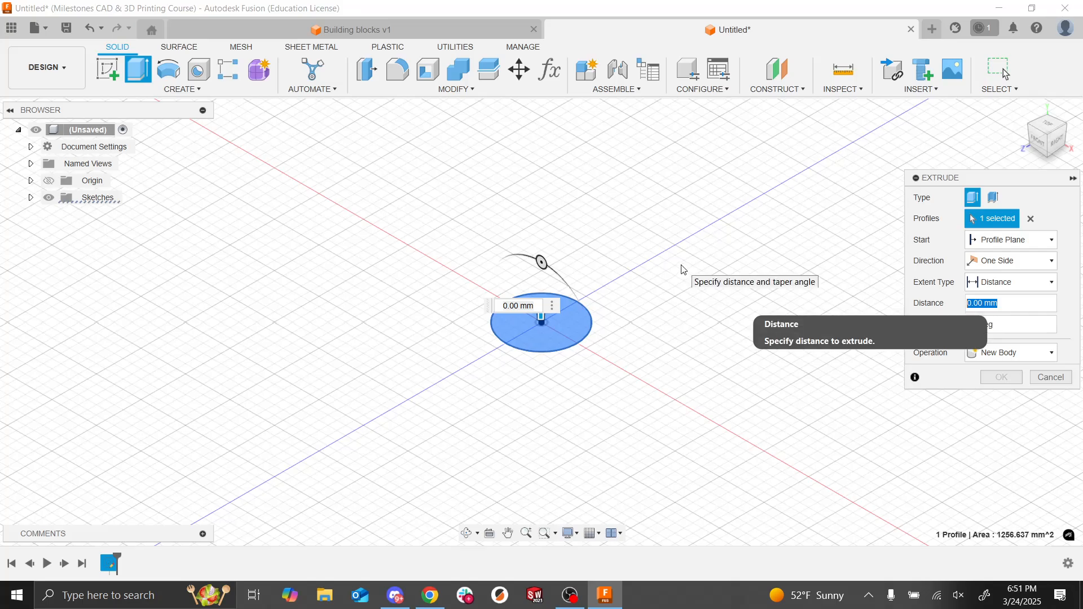
pyautogui.write('150')
pyautogui.scroll(9, 333, 241)
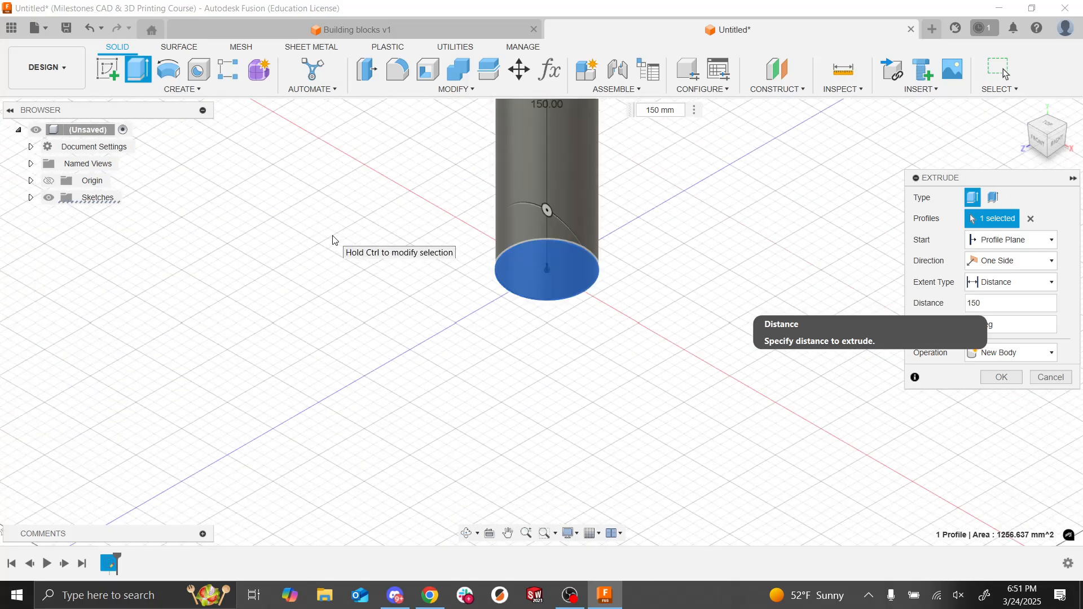
pyautogui.scroll(-4, 394, 218)
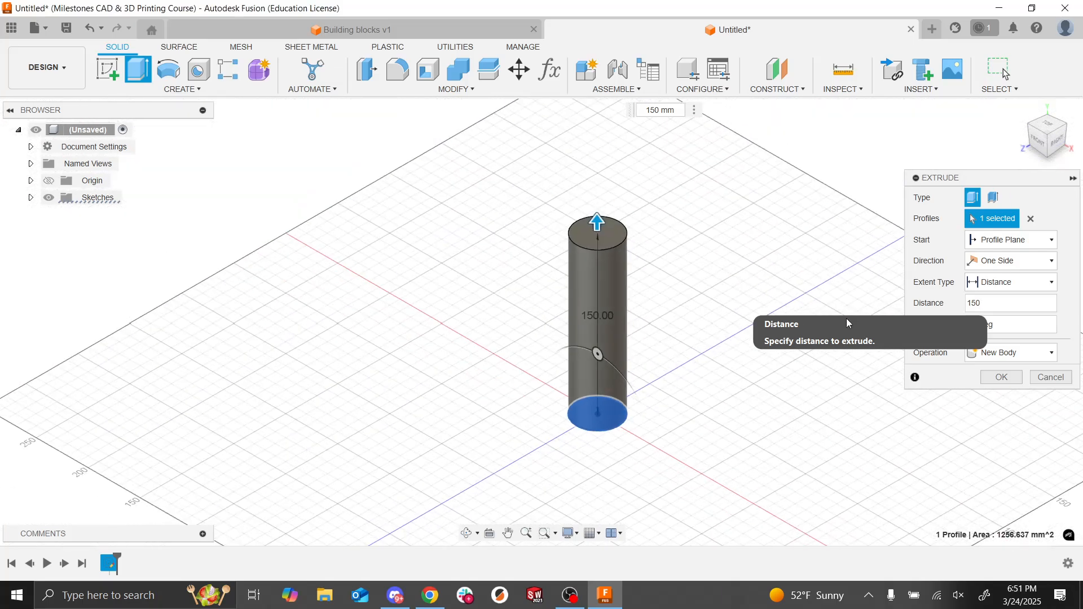
pyautogui.moveTo(989, 308); pyautogui.dragTo(782, 307)
pyautogui.write('20')
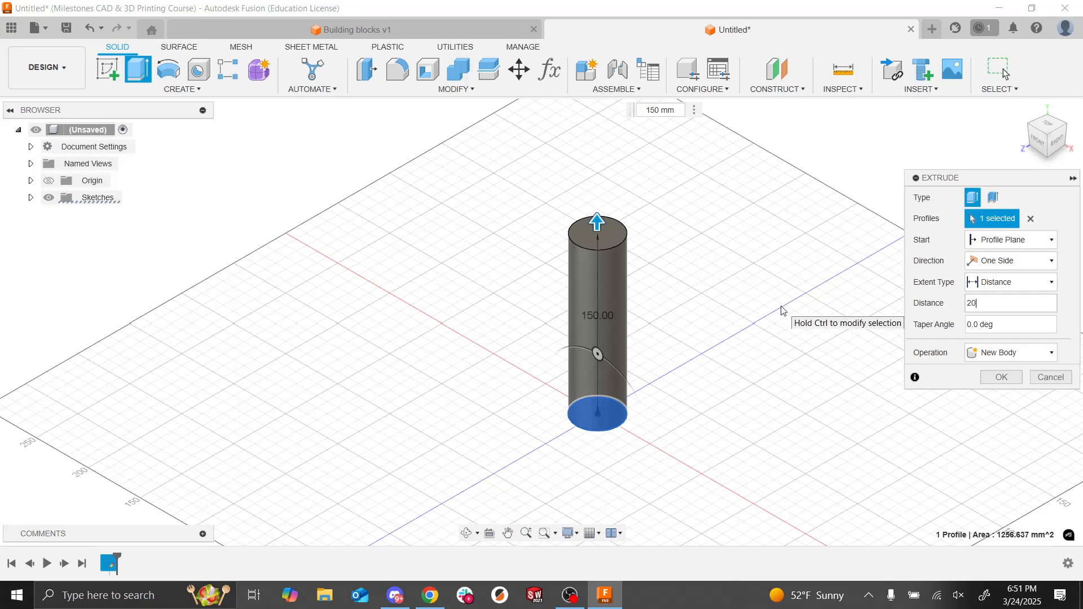
pyautogui.write('0')
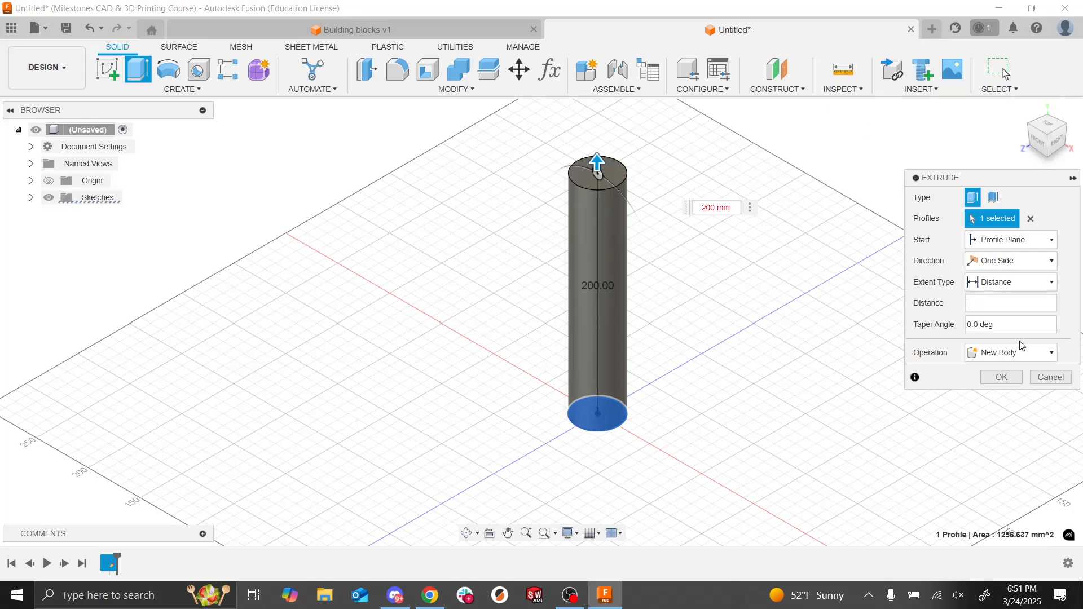
pyautogui.write('300')
pyautogui.scroll(-5, 564, 341)
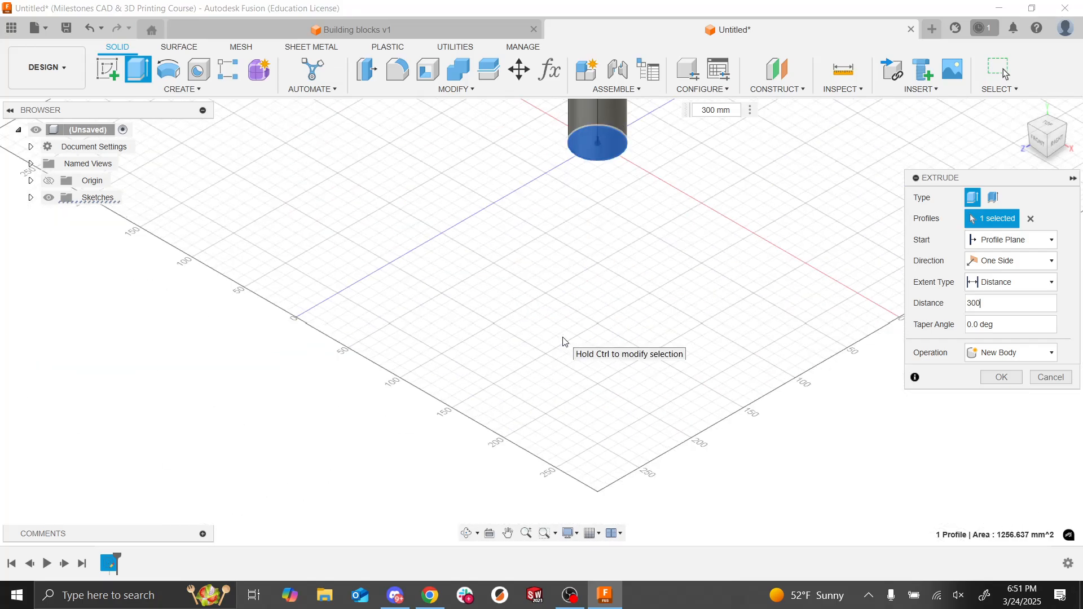
pyautogui.scroll(-5, 542, 322)
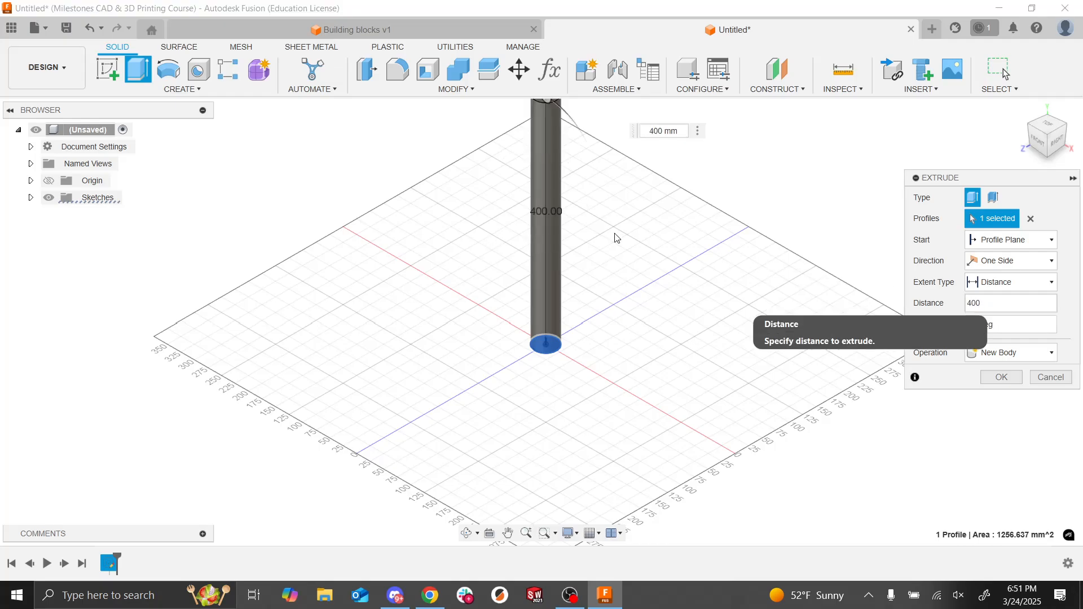
pyautogui.click(1004, 381)
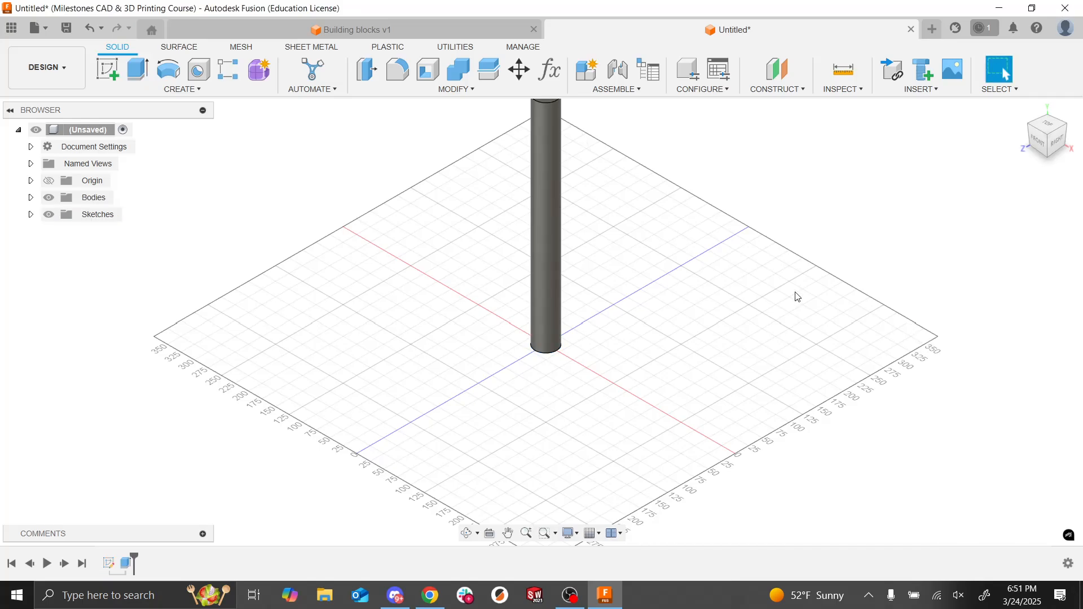
# Step: Look over the whole cylinder and compare it with the Assignment #2 Purdue Hammer slide in Chrome, returning to Fusion
pyautogui.scroll(-1, 542, 322)
pyautogui.scroll(1, 542, 321)
pyautogui.scroll(1, 542, 322)
pyautogui.moveTo(542, 321); pyautogui.dragTo(528, 342, button='middle')
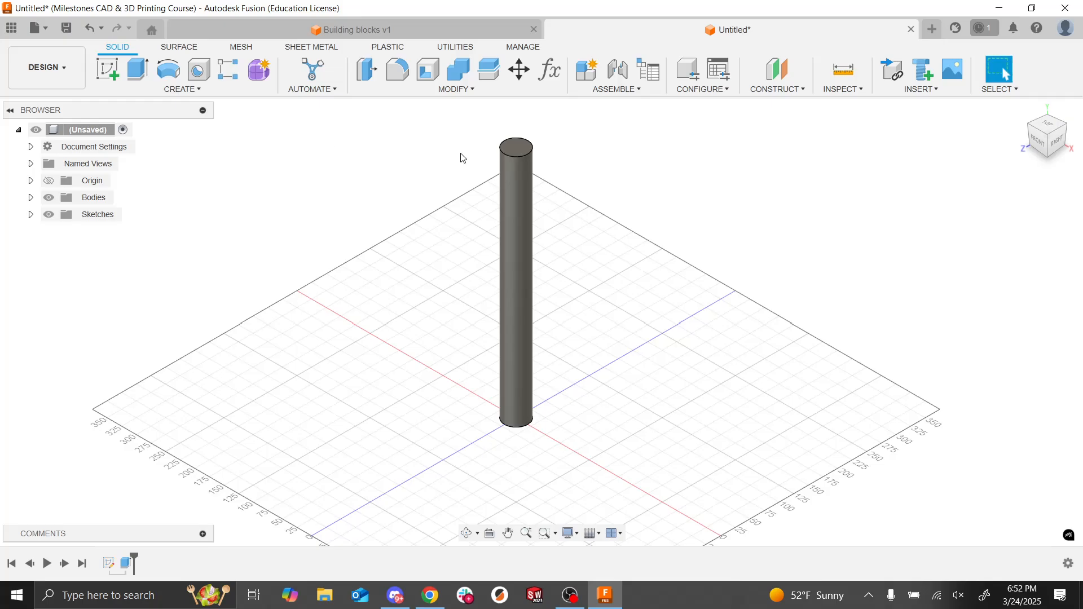
pyautogui.hotkey('alt', 'Tab')
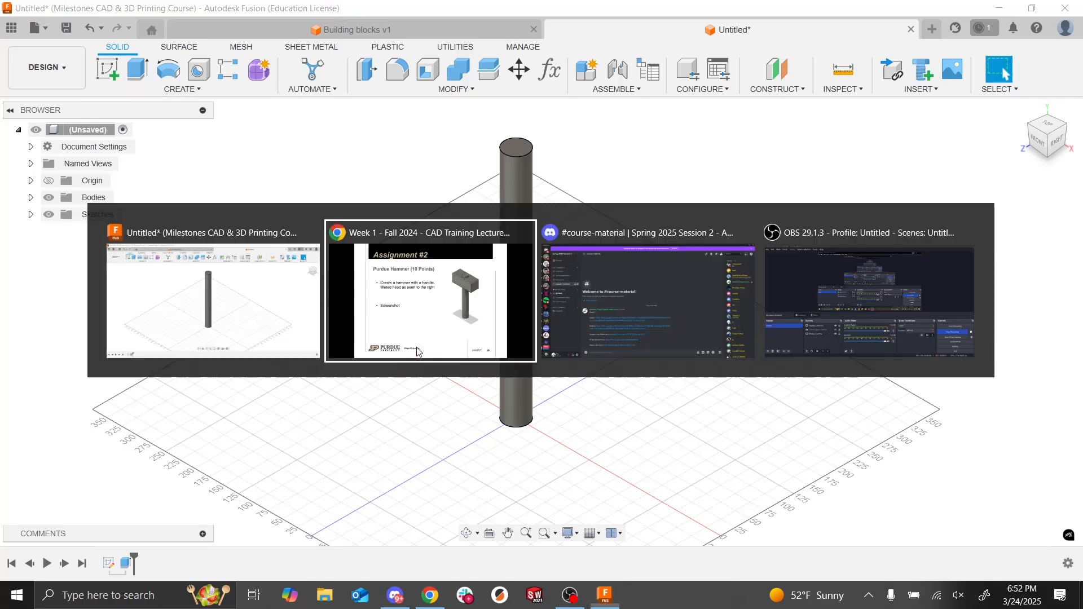
pyautogui.hotkey('alt', 'Tab')
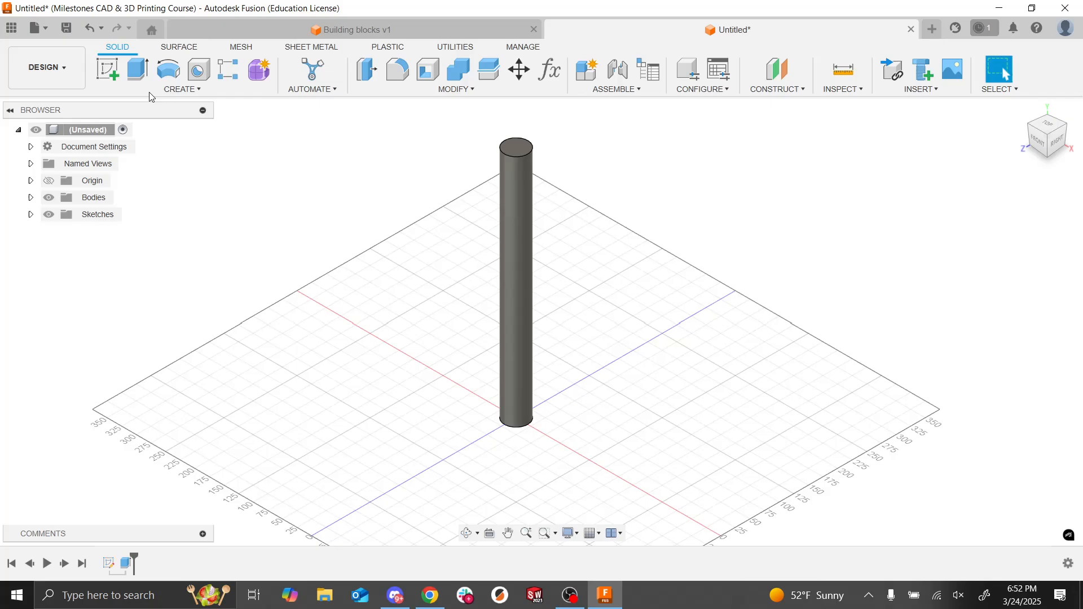
# Step: Start a sketch on the cylinder's top face and draw a center rectangle about 405 mm wide from the origin
pyautogui.click(110, 71)
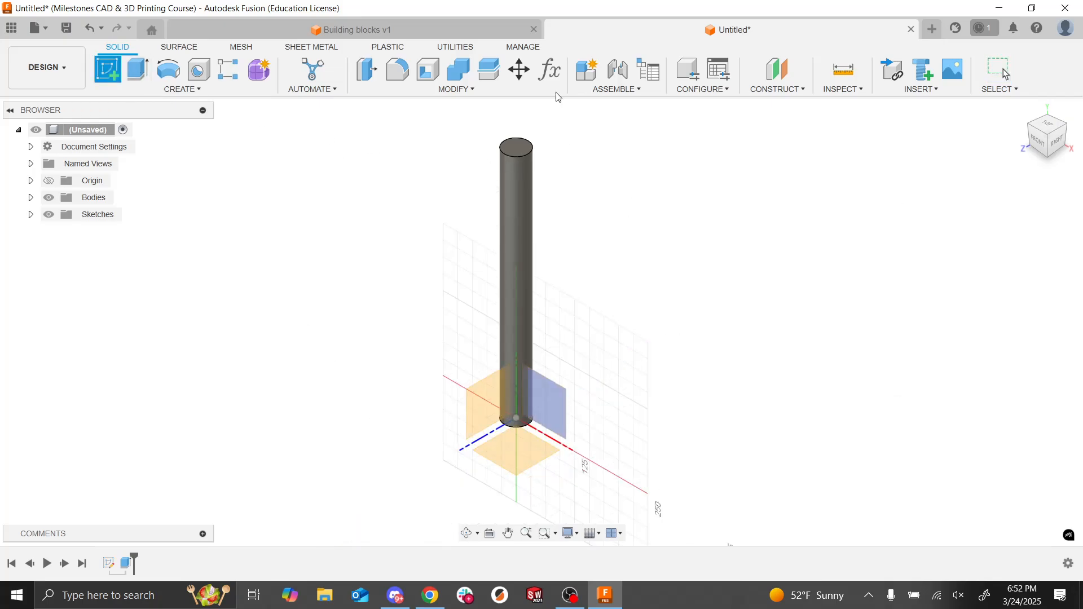
pyautogui.click(517, 148)
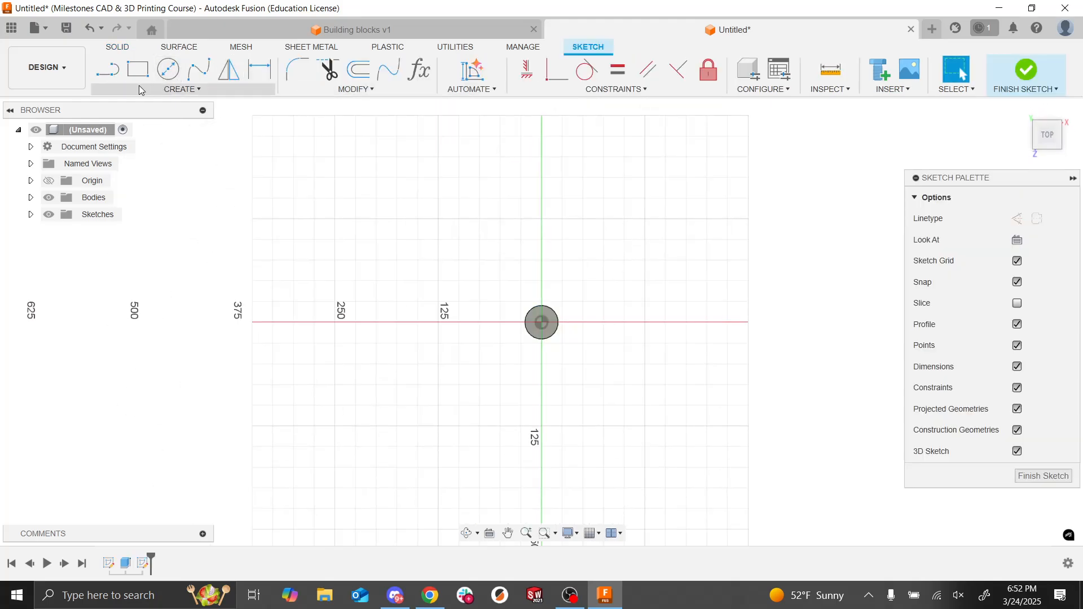
pyautogui.click(141, 90)
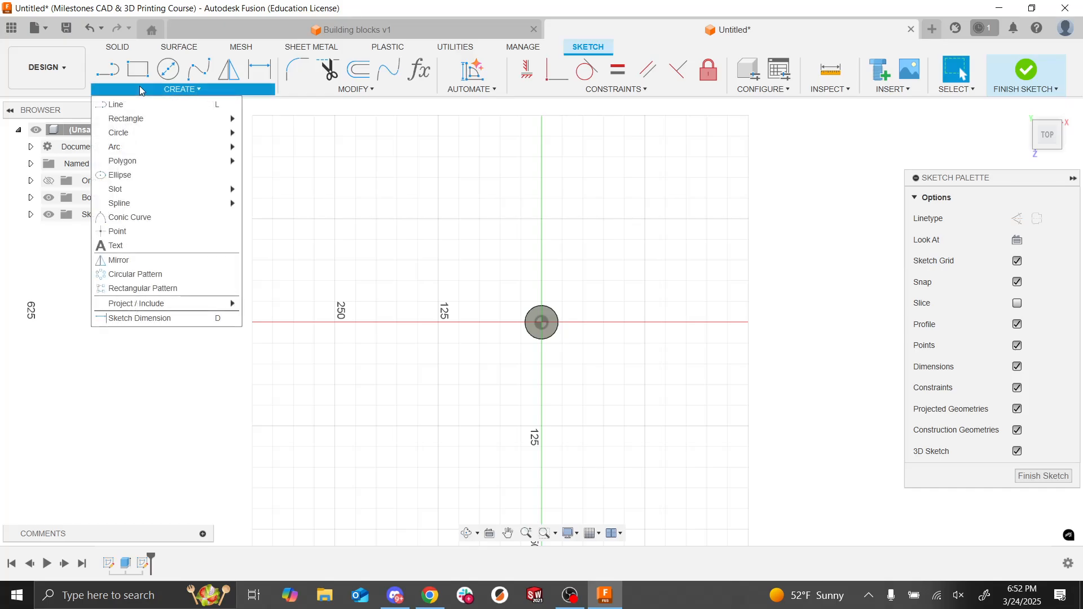
pyautogui.moveTo(142, 123)
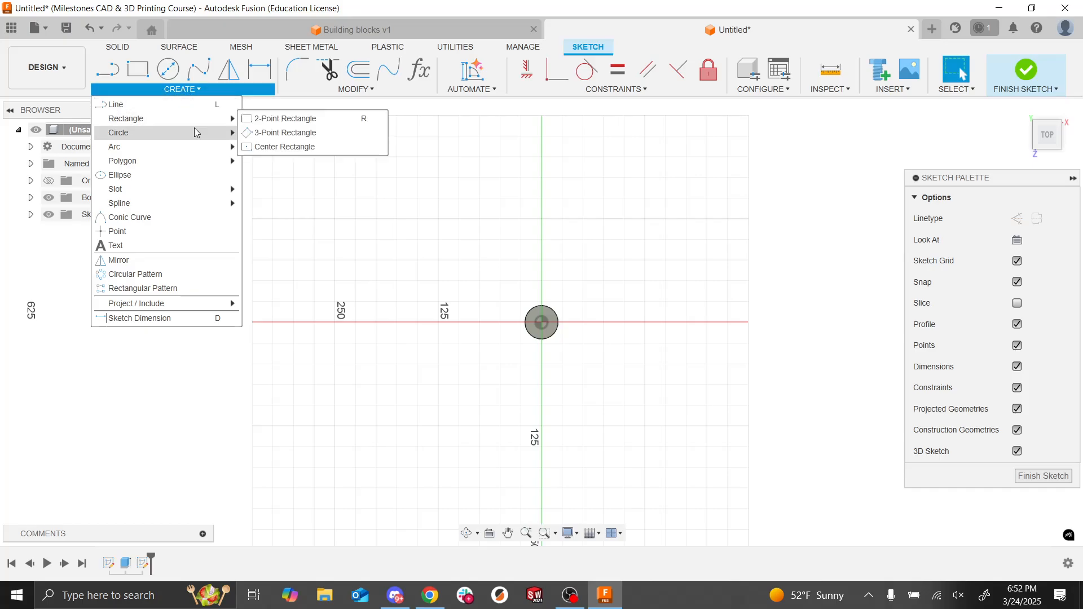
pyautogui.click(542, 322)
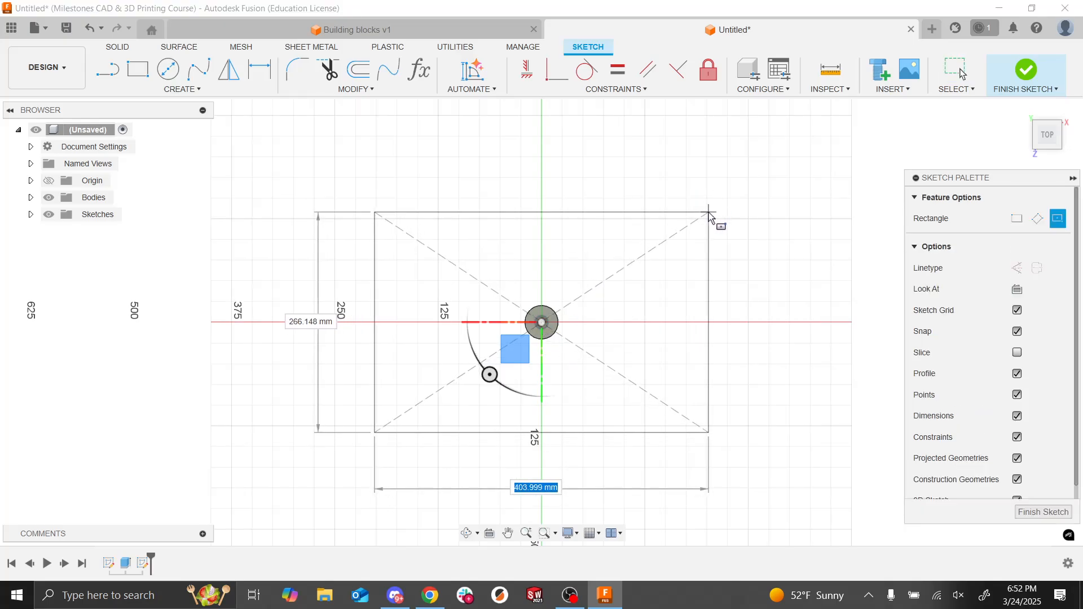
pyautogui.click(709, 210)
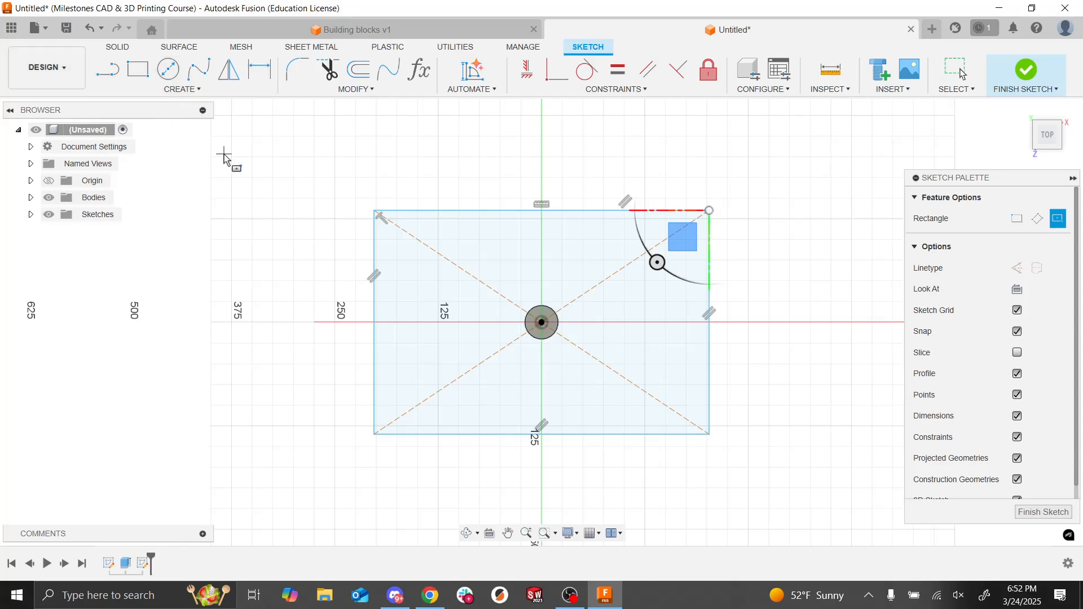
# Step: Dimension the rectangle as 100 mm wide and 50 mm deep
pyautogui.click(260, 71)
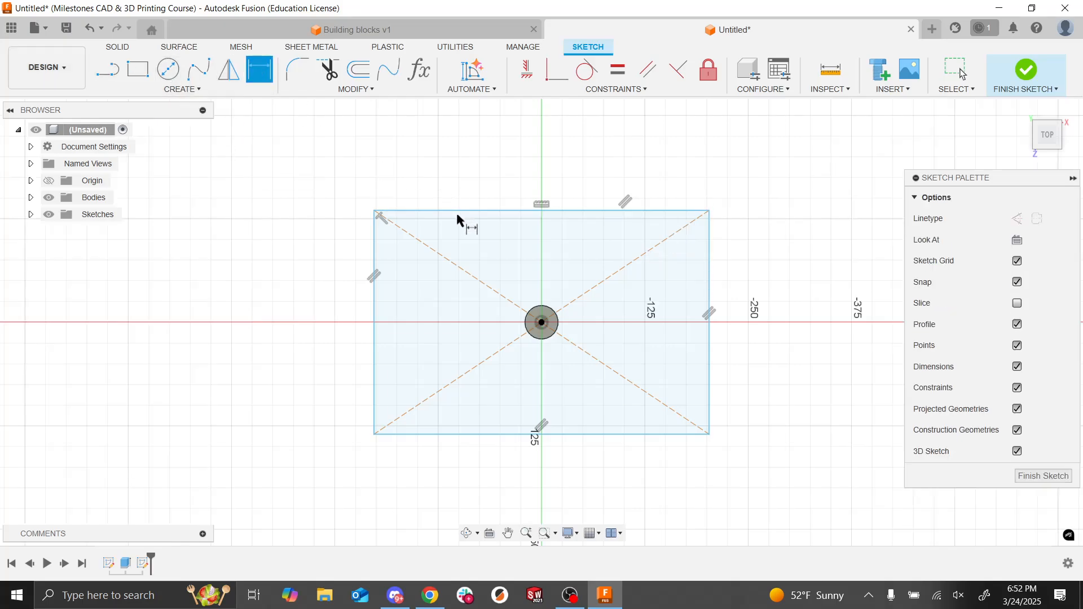
pyautogui.click(475, 210)
pyautogui.click(567, 183)
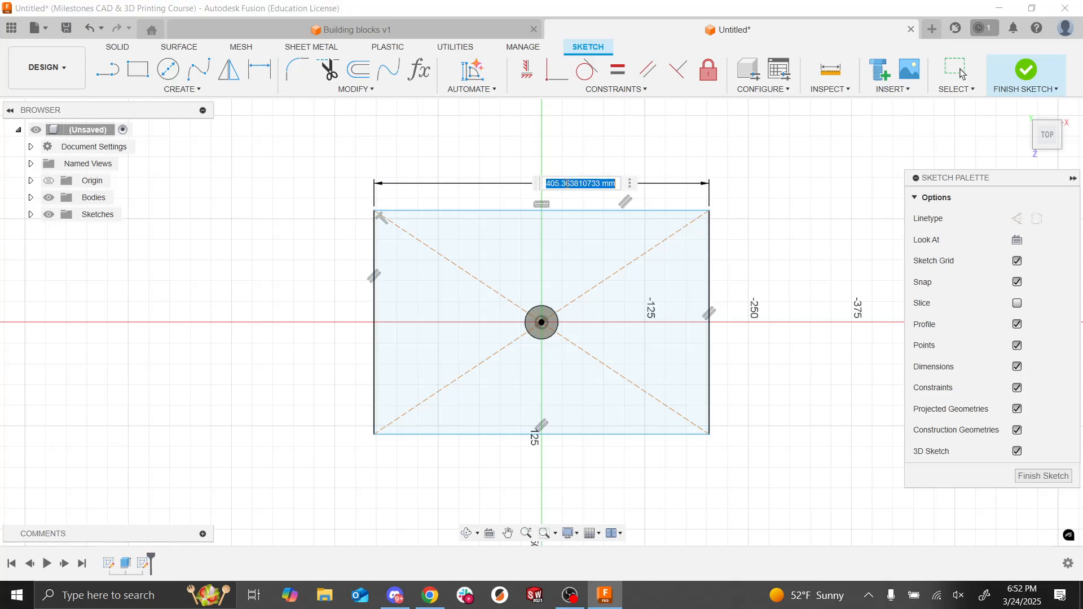
pyautogui.write('100')
pyautogui.press('Return')
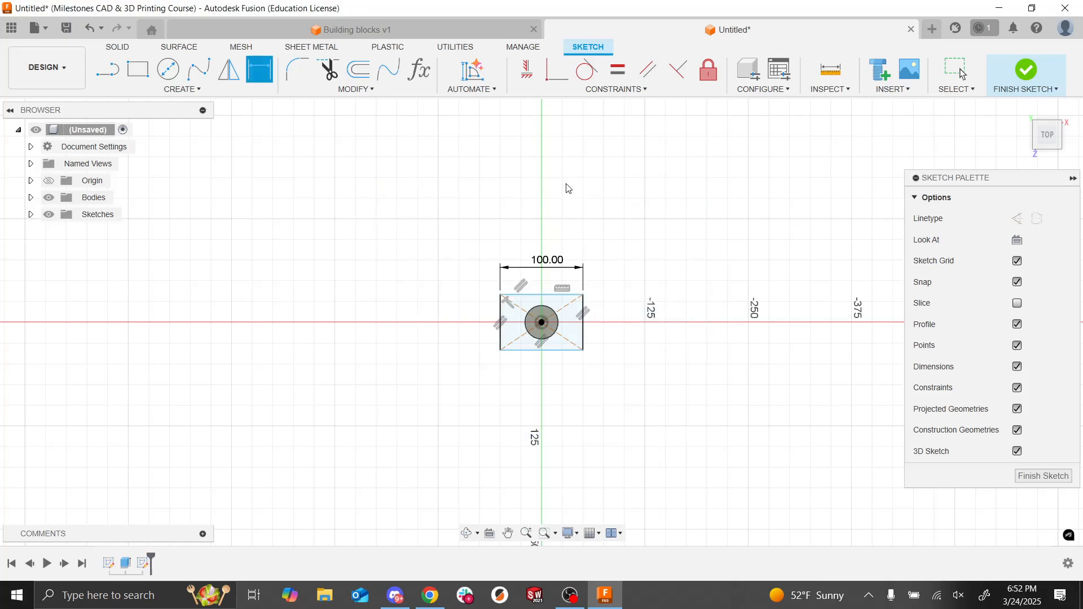
pyautogui.click(501, 326)
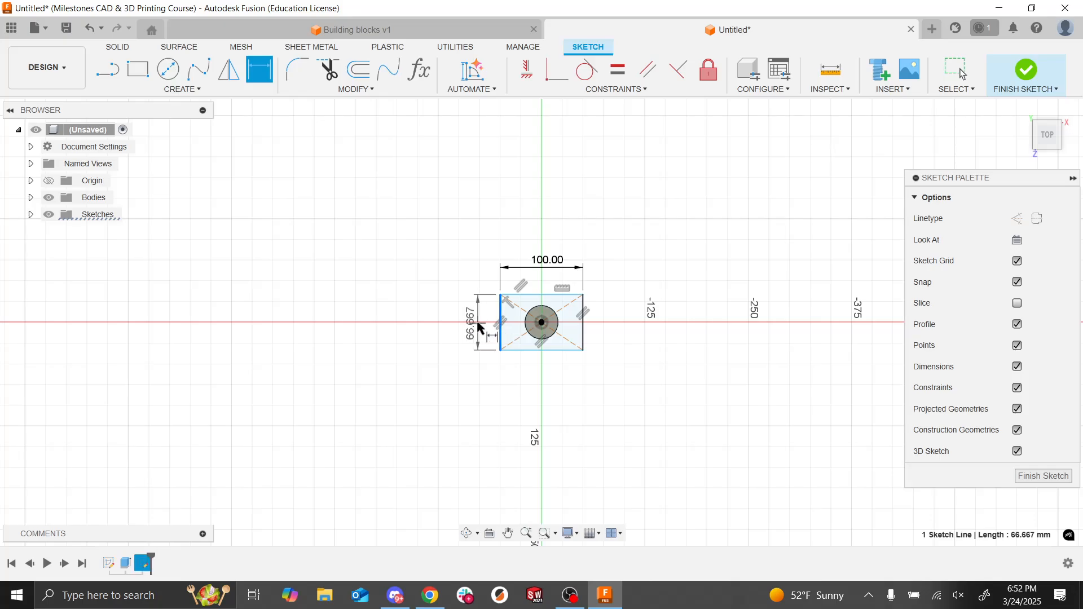
pyautogui.click(480, 324)
pyautogui.write('30')
pyautogui.press('Return')
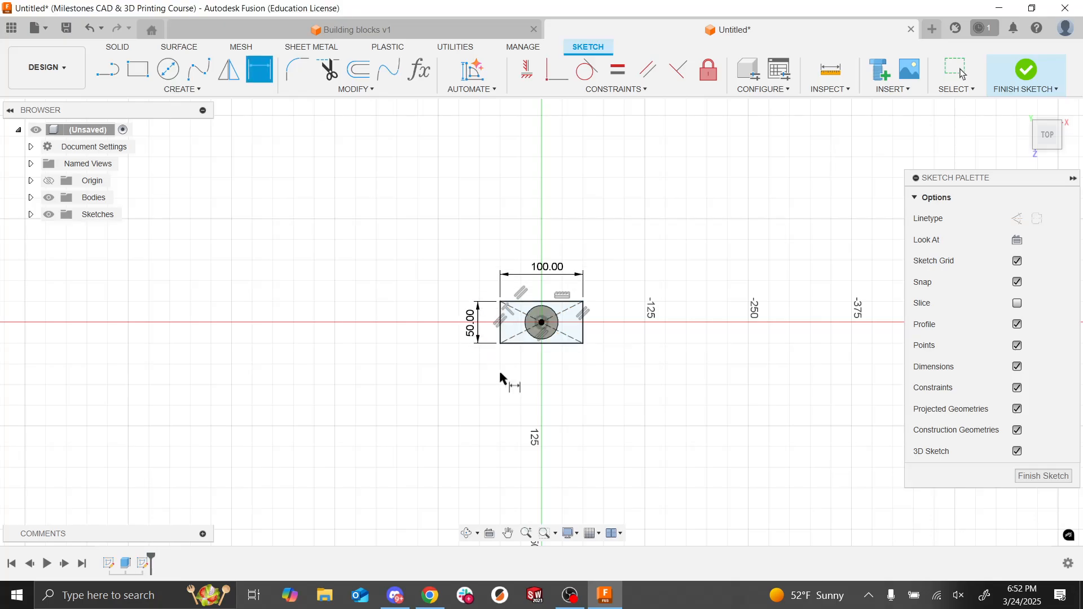
# Step: Change the rectangle's width to 180 mm and its depth to 70 mm, and finish the sketch
pyautogui.moveTo(552, 303); pyautogui.dragTo(552, 142, button='middle')
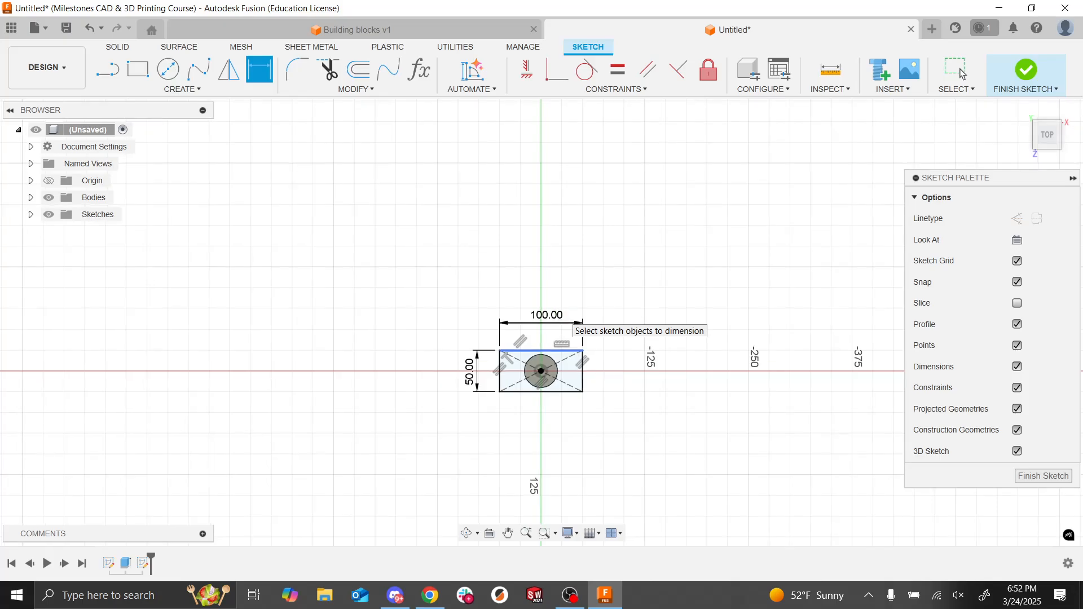
pyautogui.moveTo(552, 303)
pyautogui.keyDown('shift'); pyautogui.mouseDown(button='middle')
pyautogui.moveTo(558, 237)
pyautogui.moveTo(610, 203)
pyautogui.moveTo(530, 254)
pyautogui.moveTo(544, 245)
pyautogui.moveTo(552, 257)
pyautogui.mouseUp(button='middle'); pyautogui.keyUp('shift')
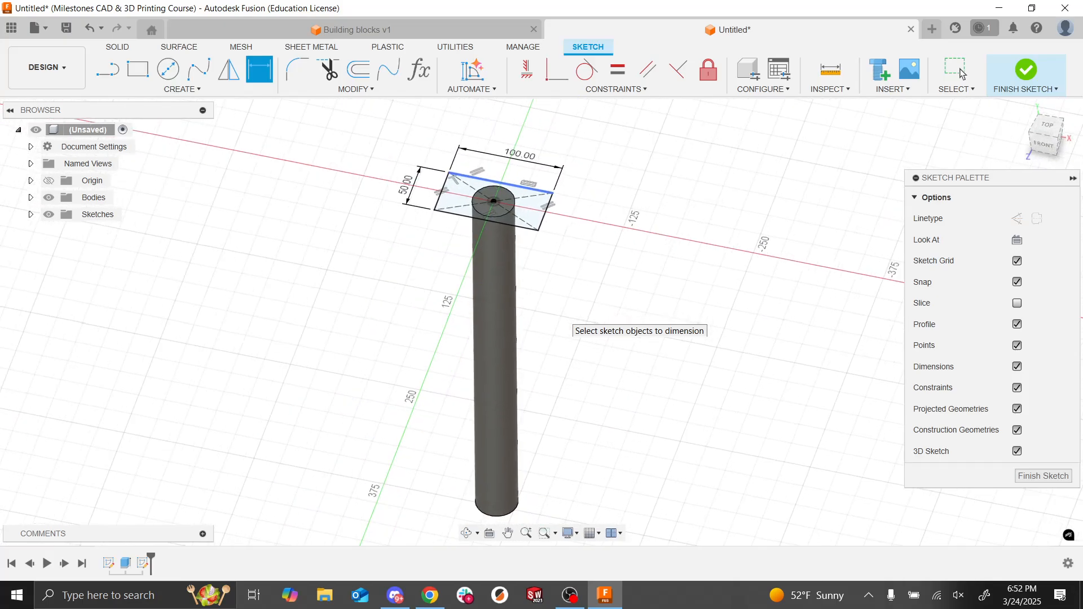
pyautogui.doubleClick(520, 154)
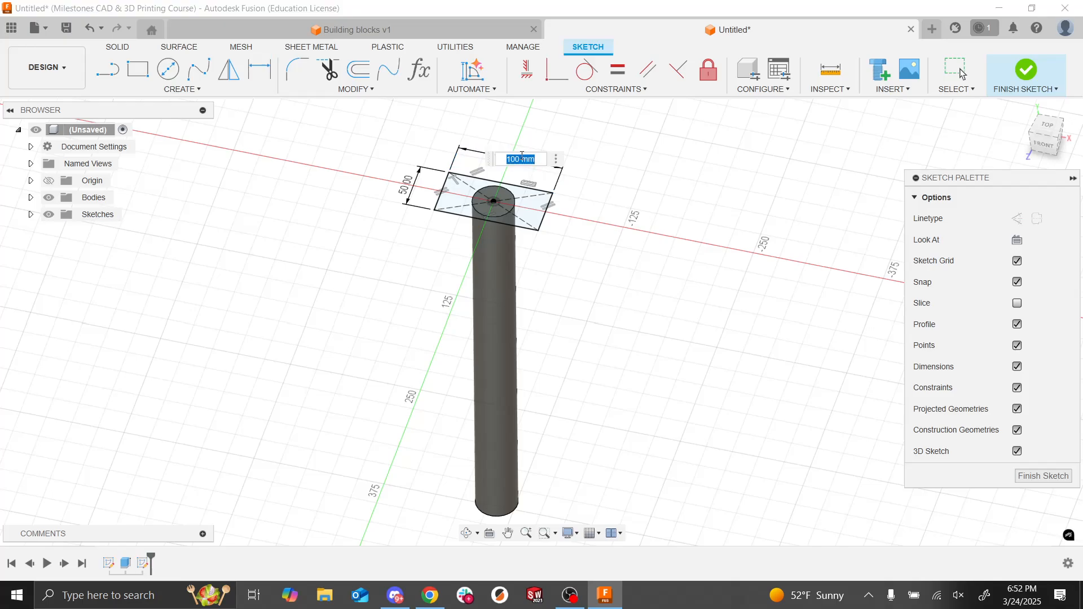
pyautogui.write('180')
pyautogui.press('Return')
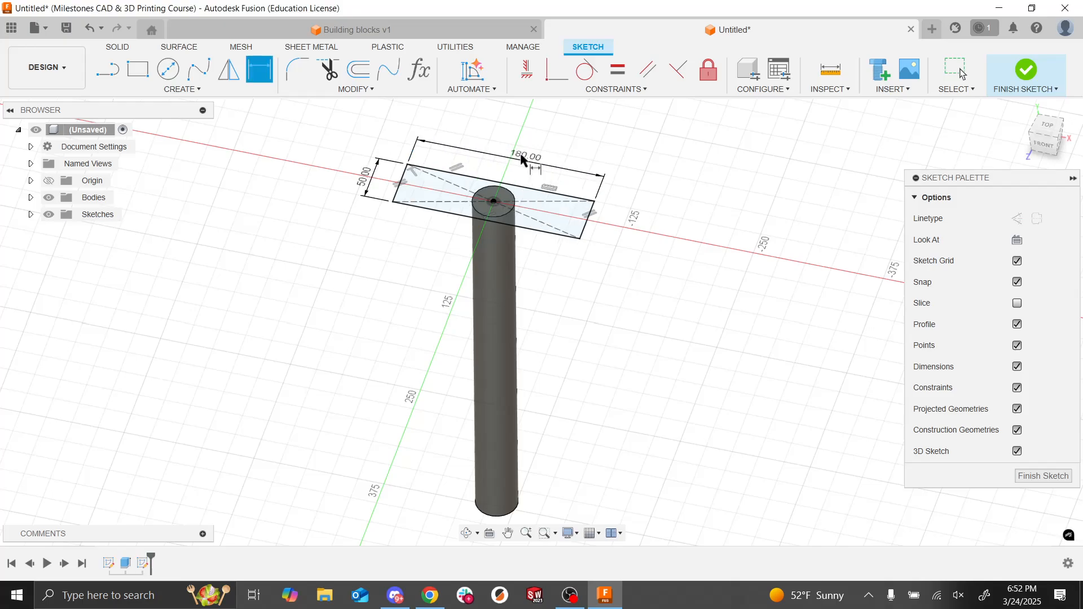
pyautogui.doubleClick(366, 179)
pyautogui.write('70')
pyautogui.press('Return')
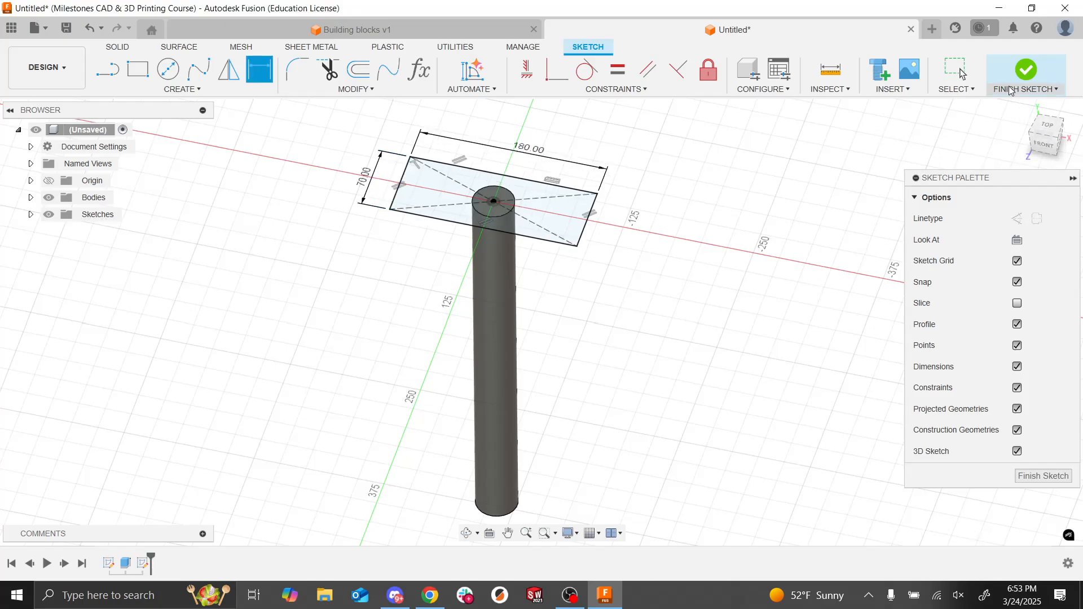
pyautogui.click(1029, 73)
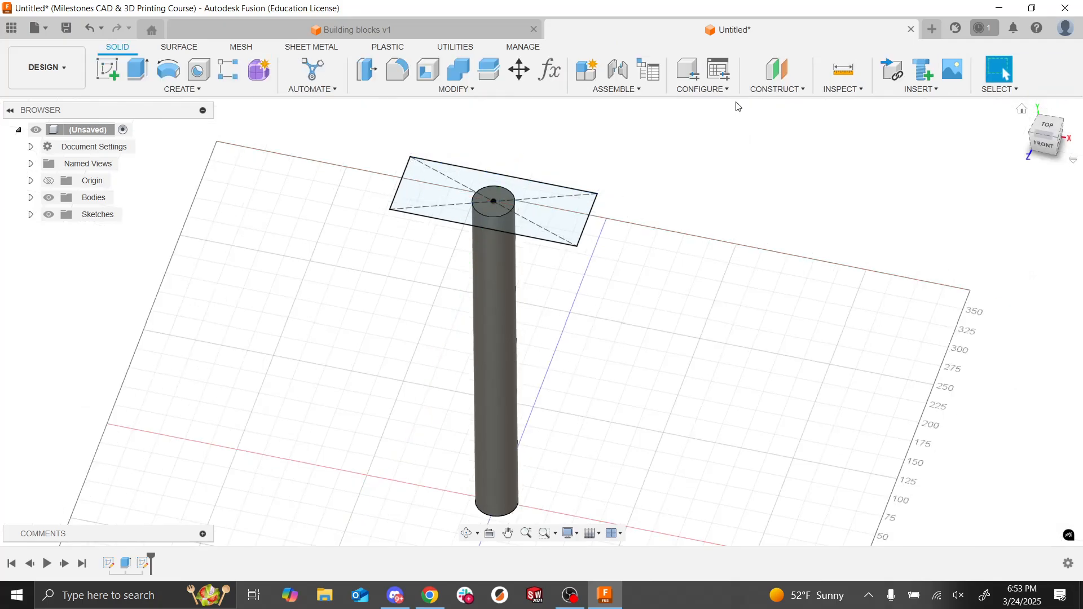
# Step: Extrude the rectangle and its inner circle -100 mm down over the handle, with the operation set to Join
pyautogui.click(143, 72)
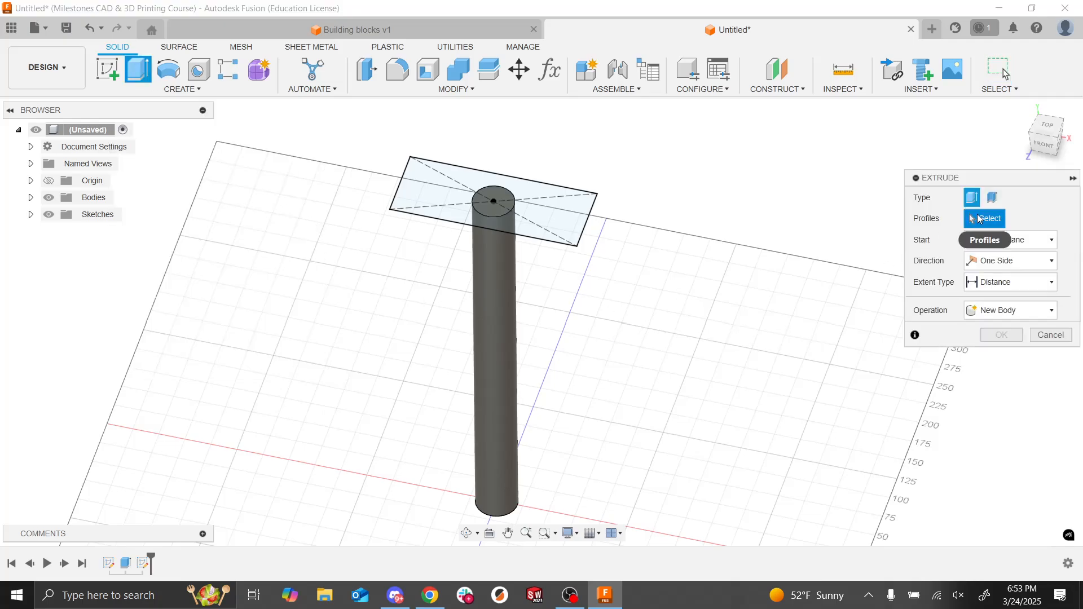
pyautogui.click(559, 215)
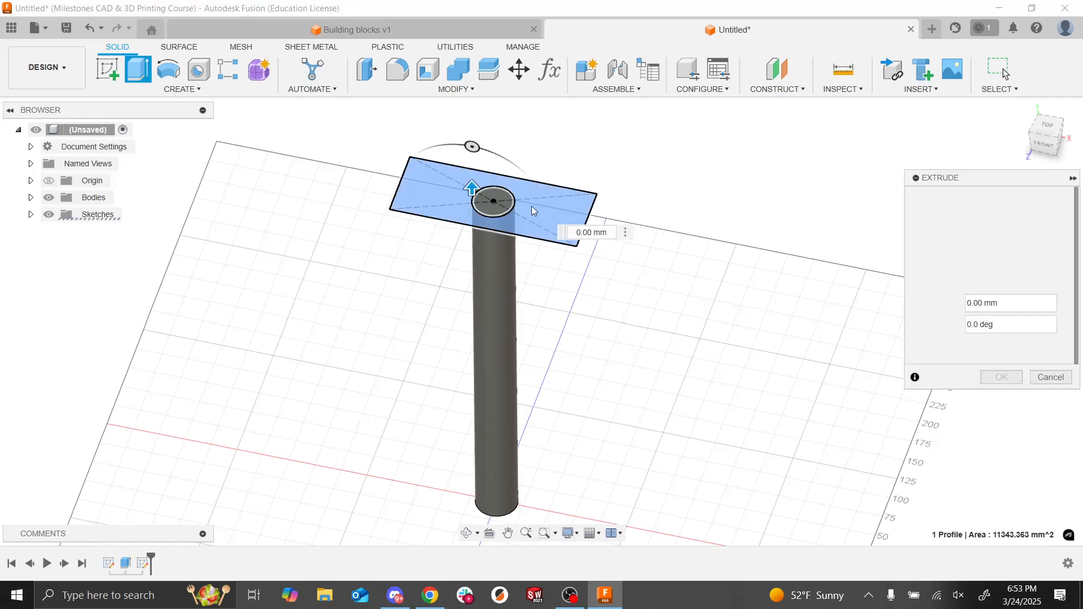
pyautogui.click(494, 212)
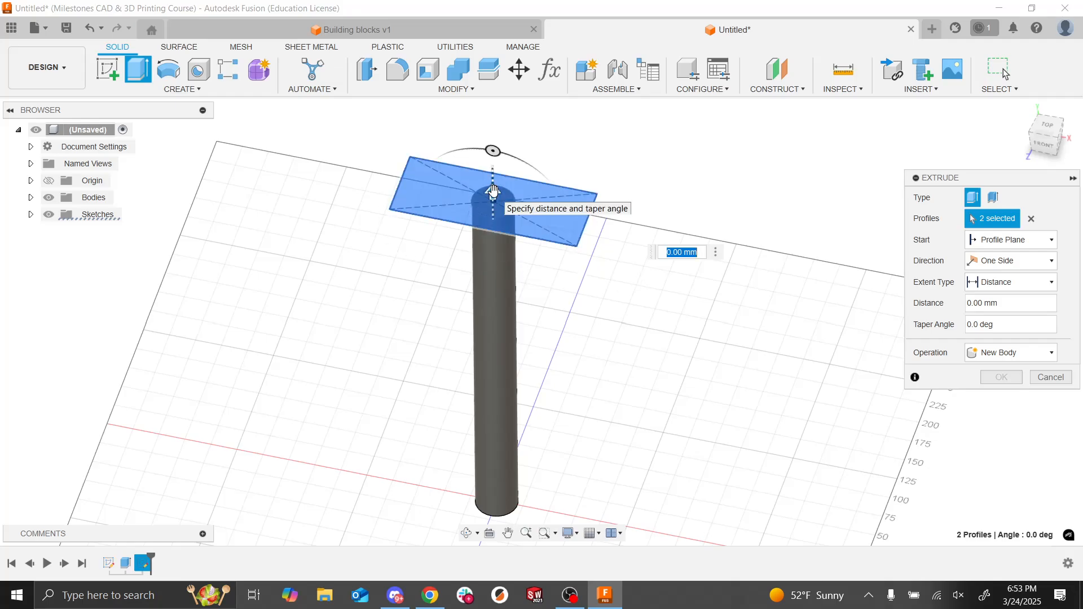
pyautogui.moveTo(493, 191); pyautogui.dragTo(489, 264)
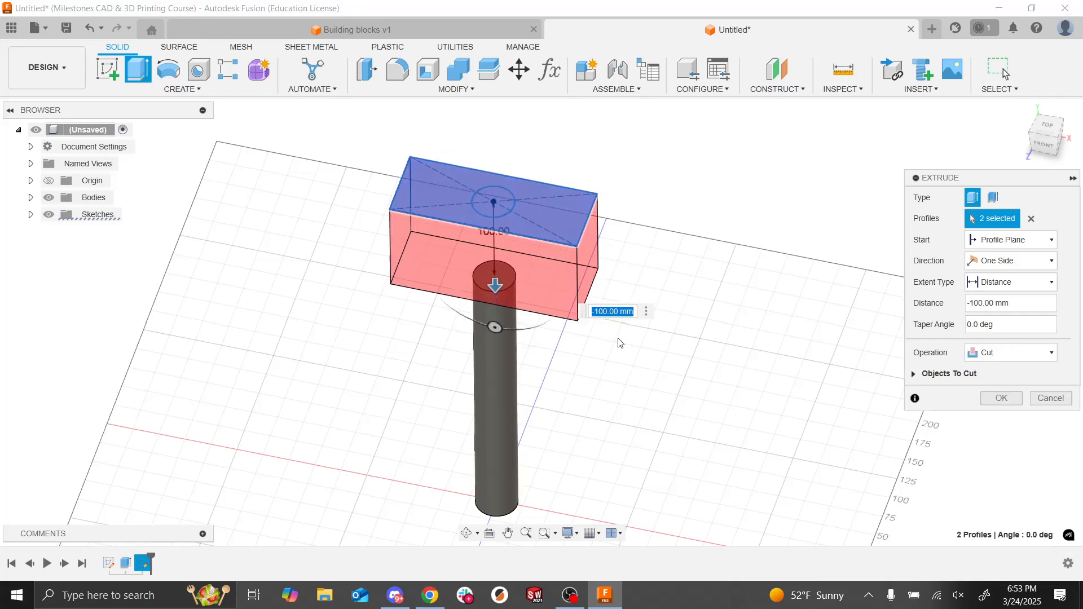
pyautogui.keyDown('shift'); pyautogui.moveTo(619, 343); pyautogui.dragTo(556, 264, button='middle'); pyautogui.keyUp('shift')
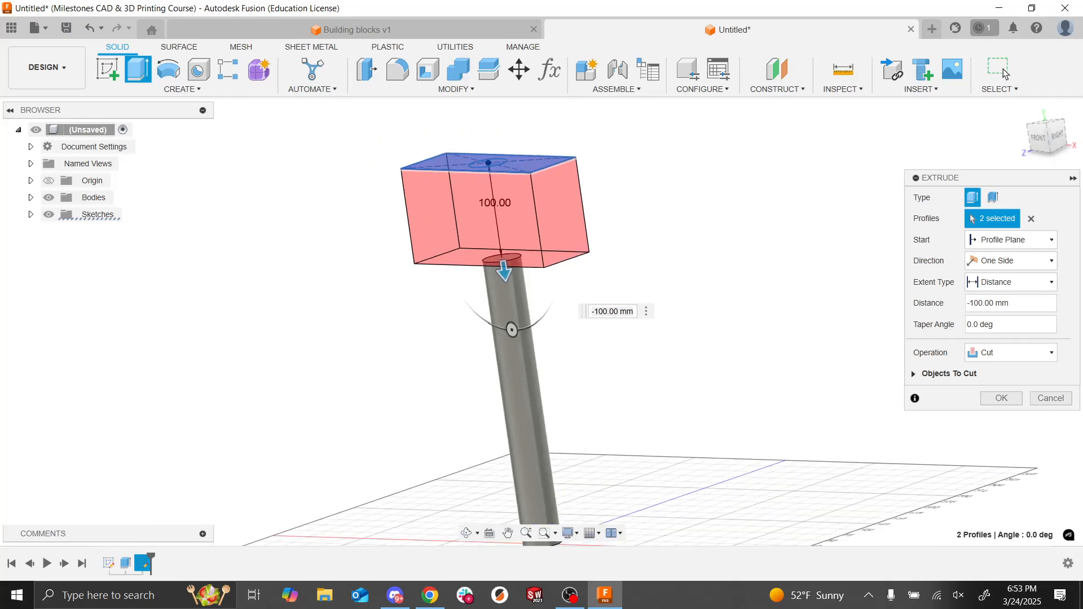
pyautogui.scroll(-3, 671, 332)
pyautogui.scroll(1, 671, 332)
pyautogui.moveTo(671, 332); pyautogui.dragTo(649, 342, button='middle')
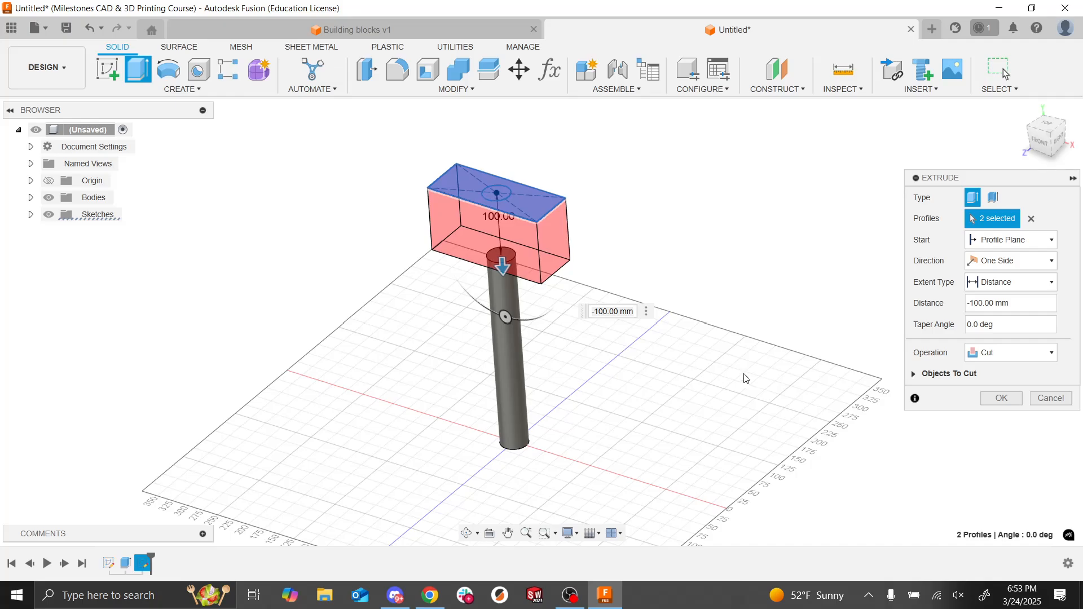
pyautogui.click(996, 360)
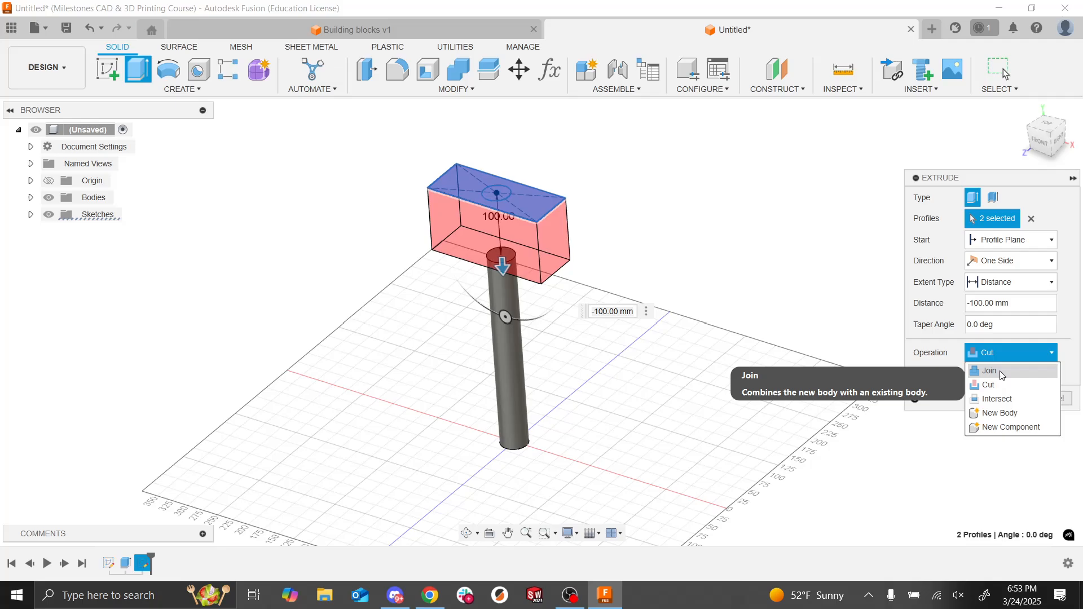
pyautogui.click(990, 372)
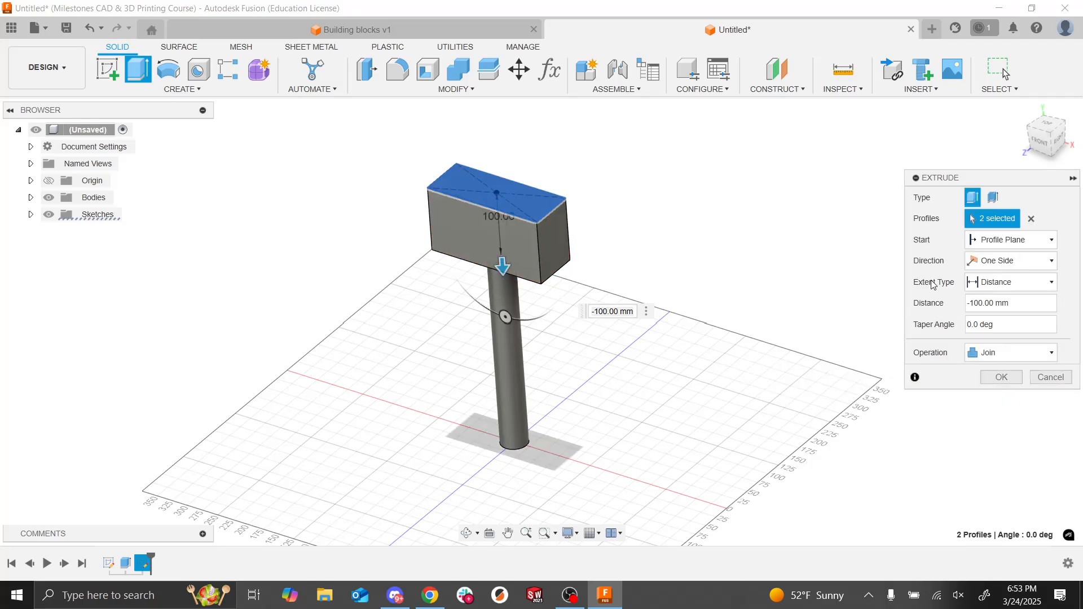
# Step: Check the reference slide and start the head's extrusion at an offset of -20 mm from the profile plane
pyautogui.scroll(2, 504, 169)
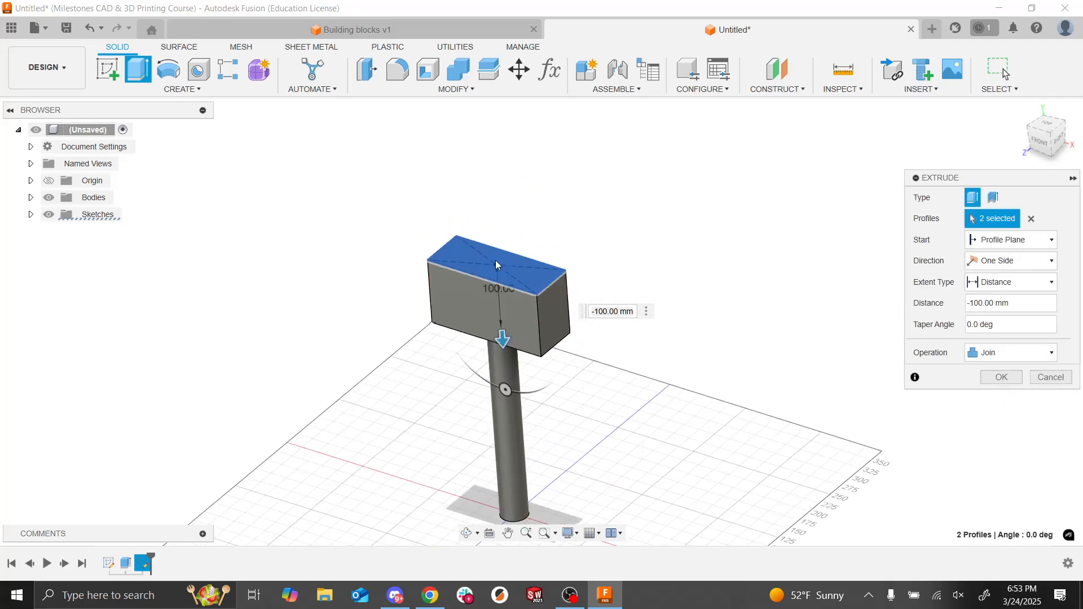
pyautogui.scroll(2, 501, 303)
pyautogui.scroll(1, 501, 303)
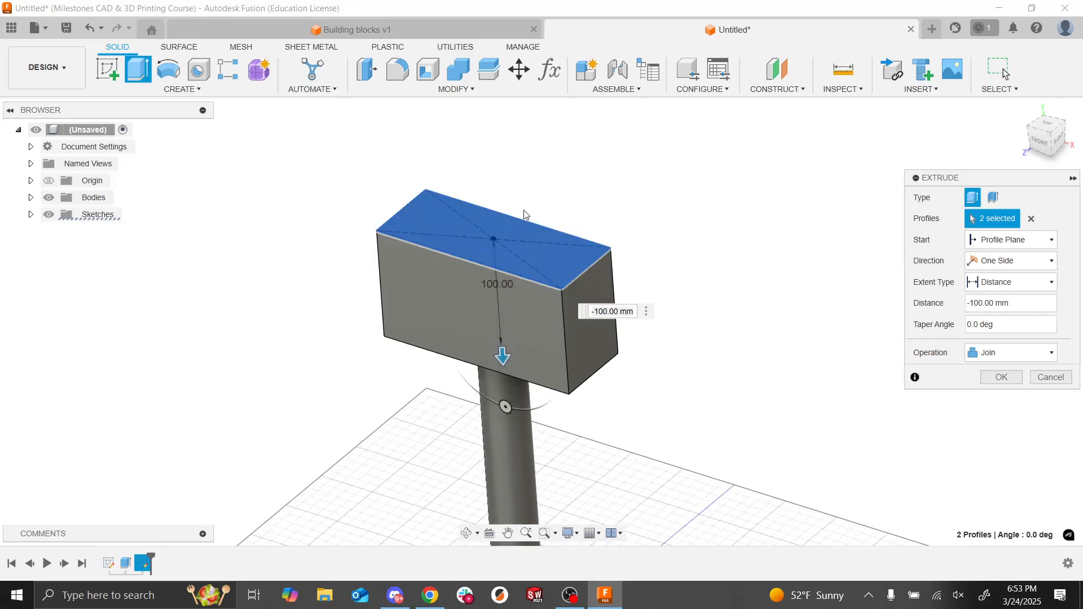
pyautogui.hotkey('alt', 'Tab')
pyautogui.hotkey('alt', 'Tab')
pyautogui.click(1041, 242)
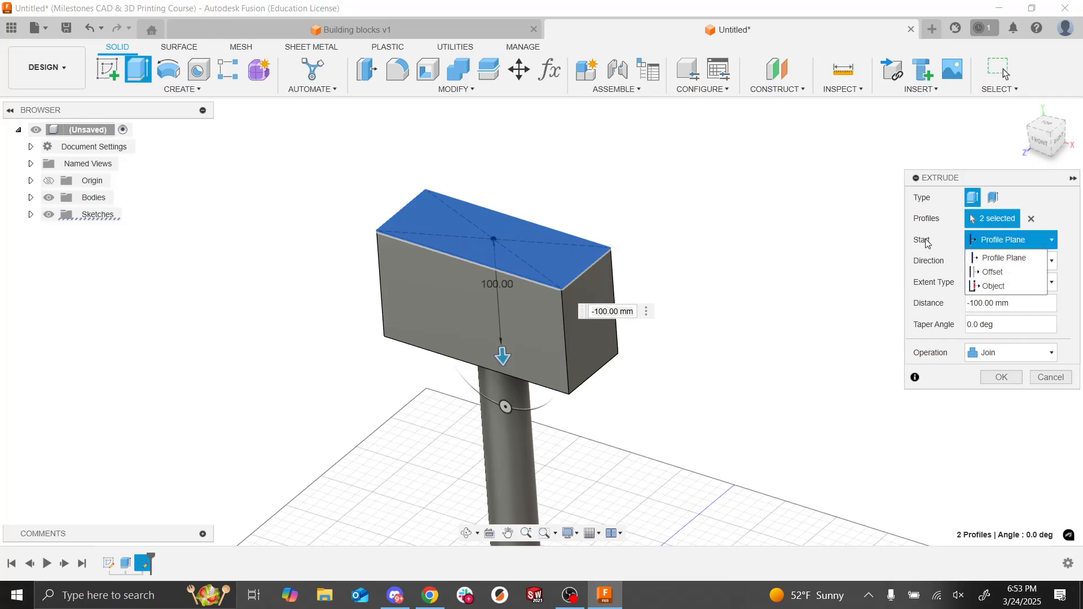
pyautogui.click(1001, 279)
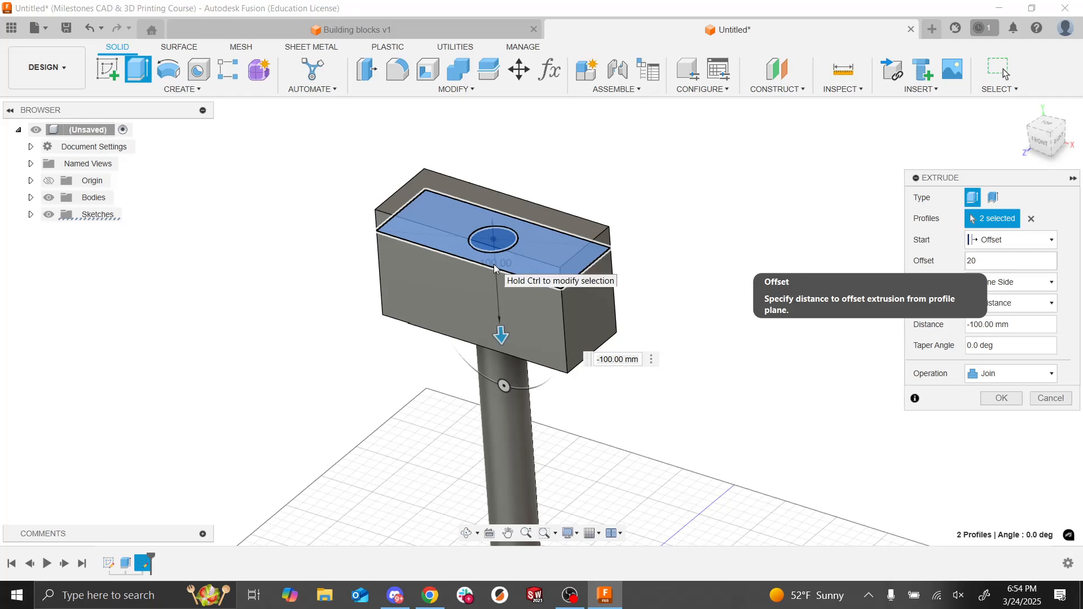
pyautogui.press('Up')
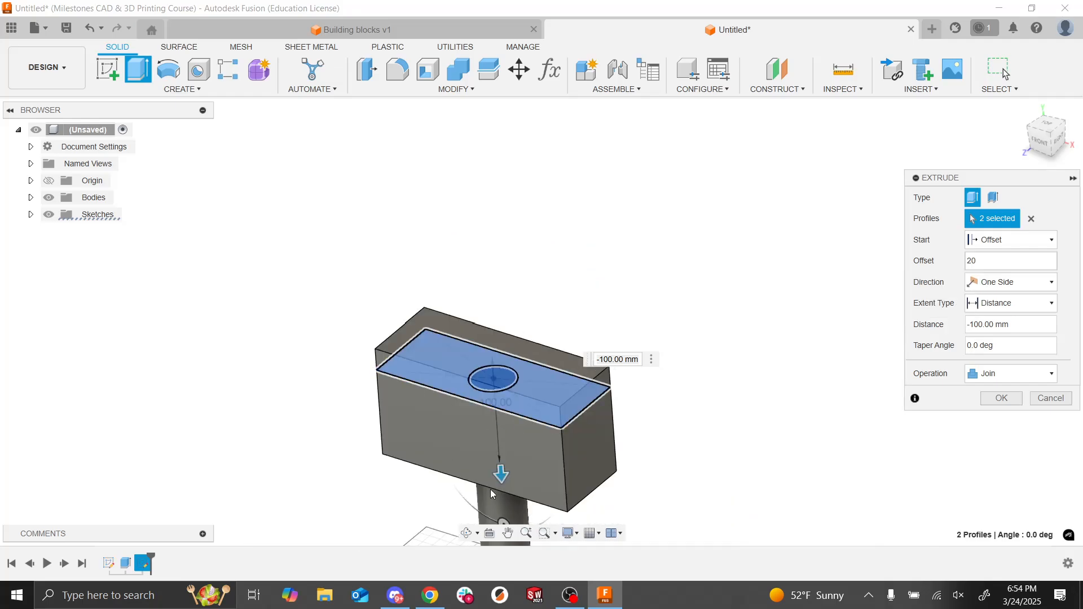
pyautogui.scroll(5, 705, 429)
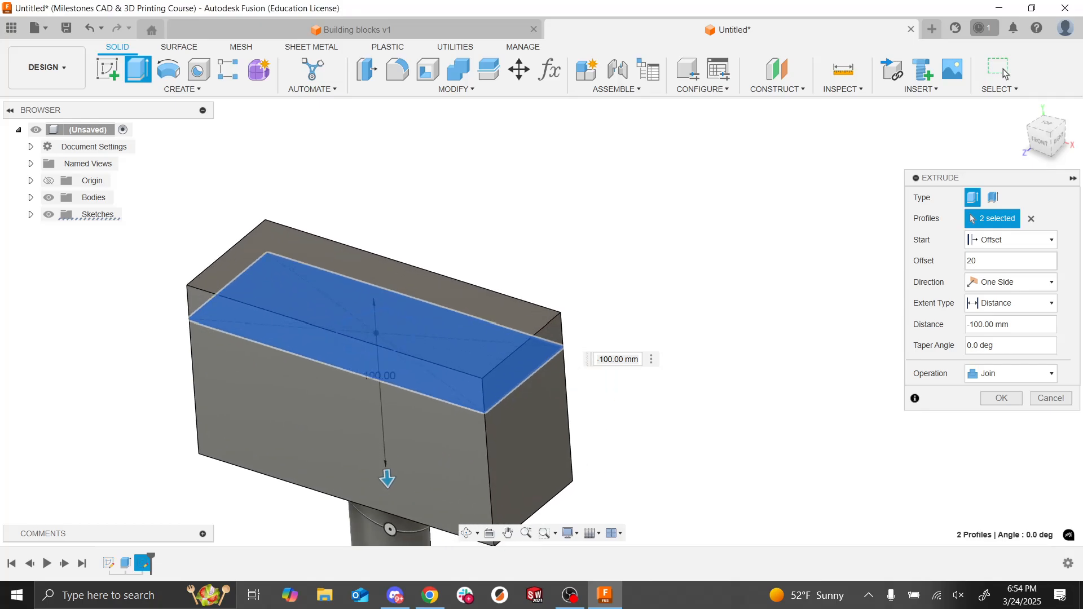
pyautogui.keyDown('shift'); pyautogui.moveTo(706, 429); pyautogui.dragTo(733, 418, button='middle'); pyautogui.keyUp('shift')
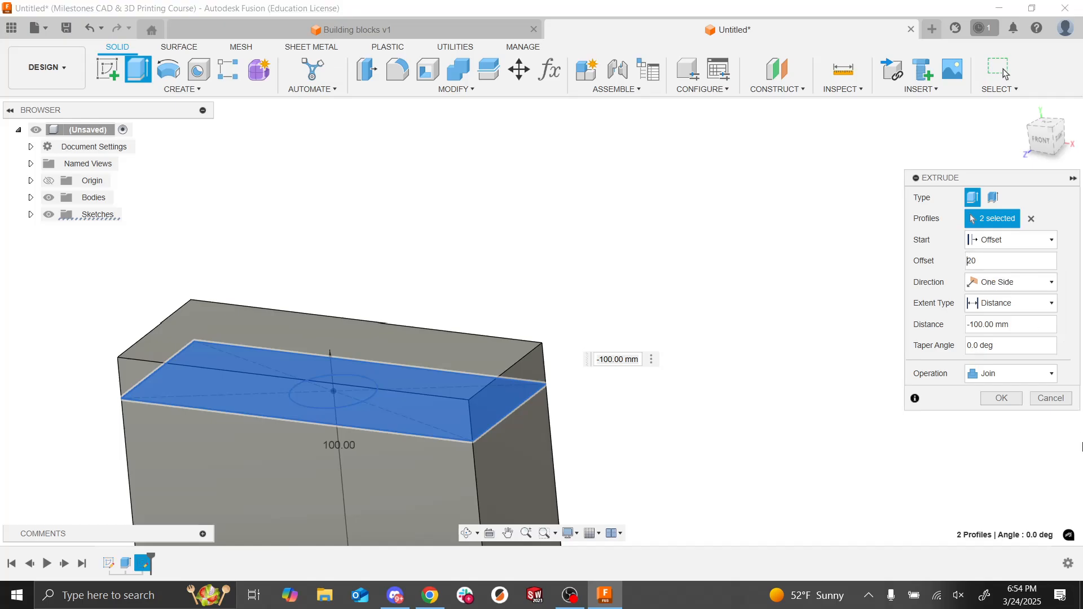
pyautogui.write('-')
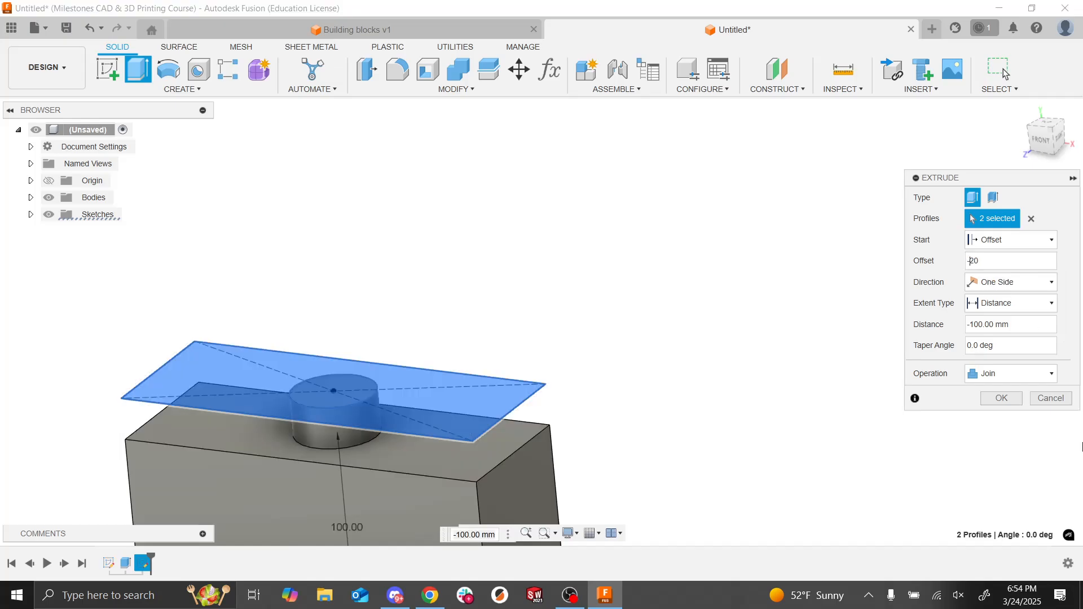
pyautogui.moveTo(657, 425); pyautogui.dragTo(693, 283, button='middle')
pyautogui.scroll(-3, 693, 356)
pyautogui.scroll(-2, 693, 356)
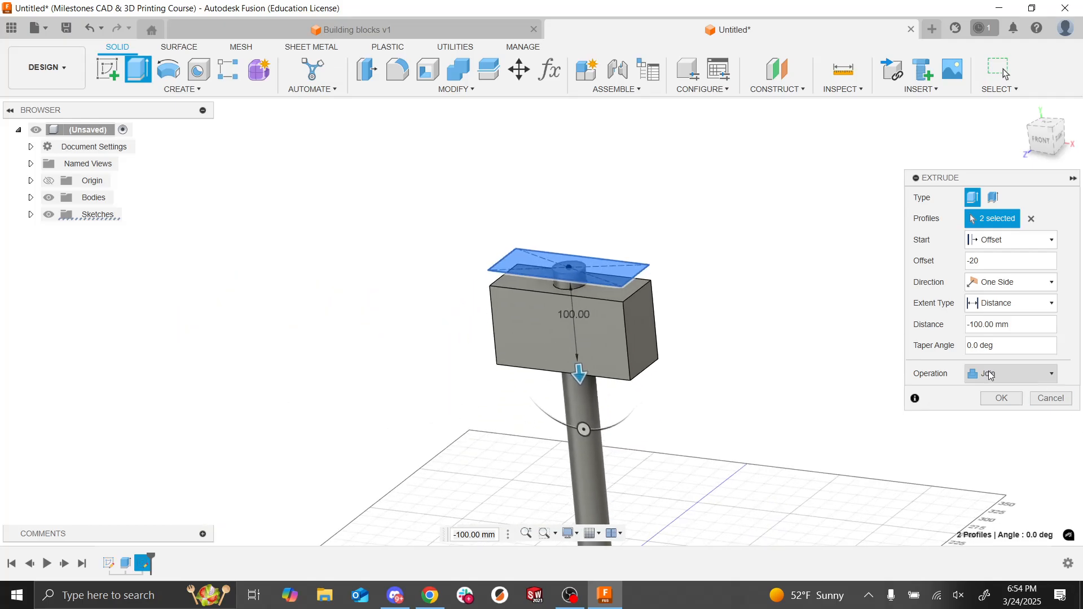
# Step: Set the head's extrusion distance to -80 mm and complete the extrusion
pyautogui.click(979, 324)
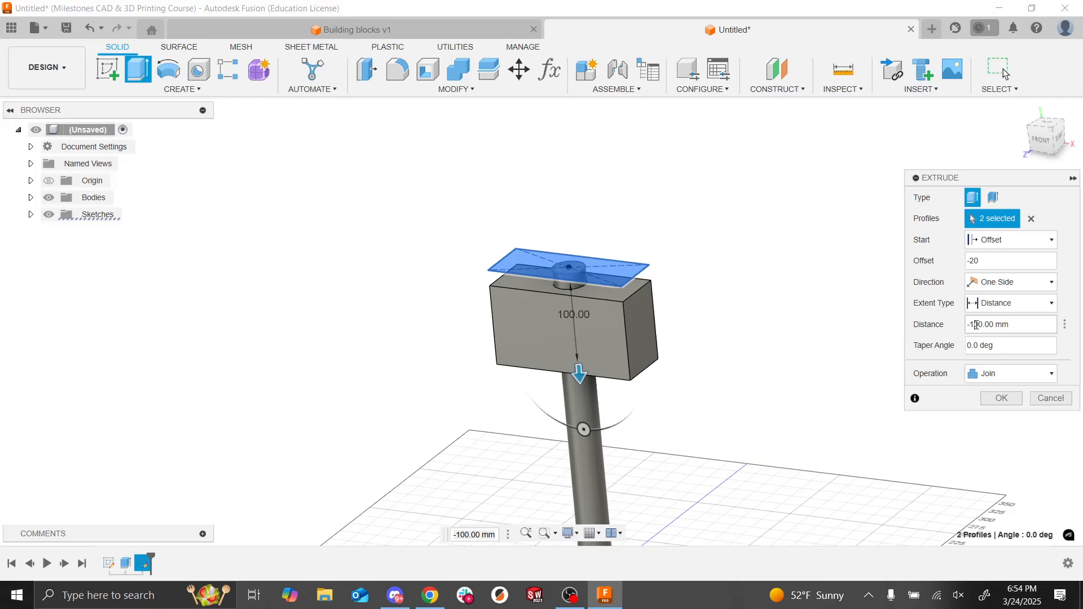
pyautogui.press('BackSpace')
pyautogui.press('BackSpace')
pyautogui.write('8')
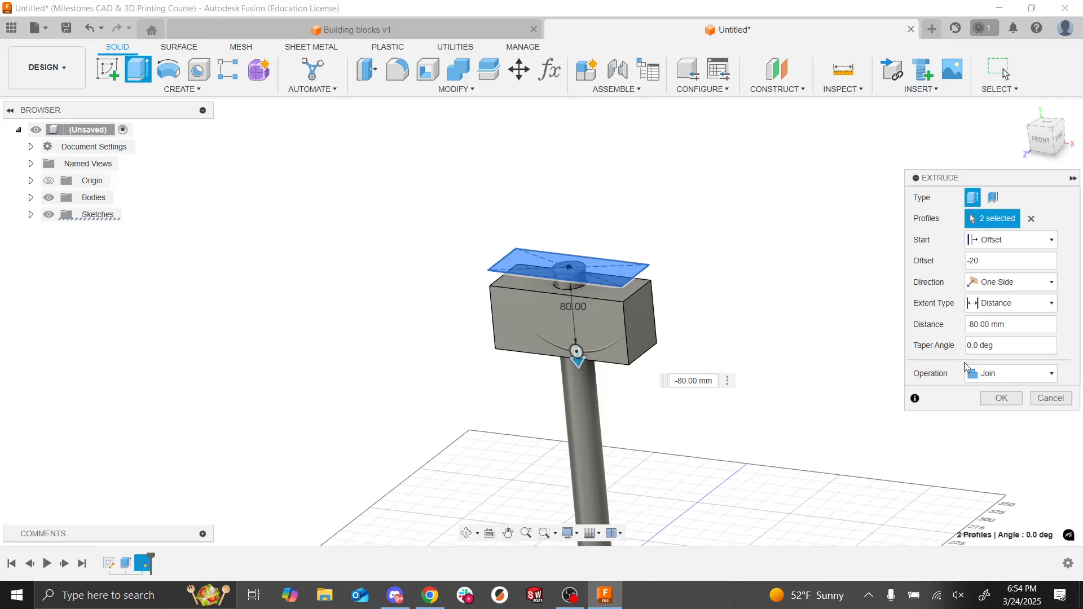
pyautogui.click(1002, 400)
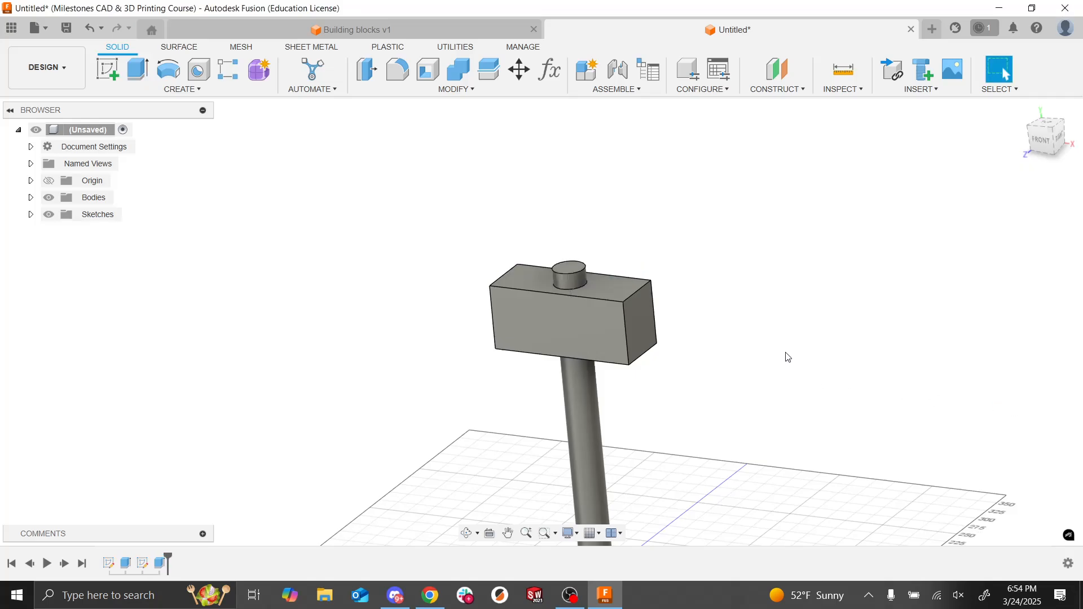
# Step: Look over the hammer and compare it with the Assignment #2 Purdue Hammer slide, returning to Fusion
pyautogui.scroll(-3, 755, 349)
pyautogui.keyDown('shift'); pyautogui.moveTo(497, 339); pyautogui.dragTo(476, 358, button='middle'); pyautogui.keyUp('shift')
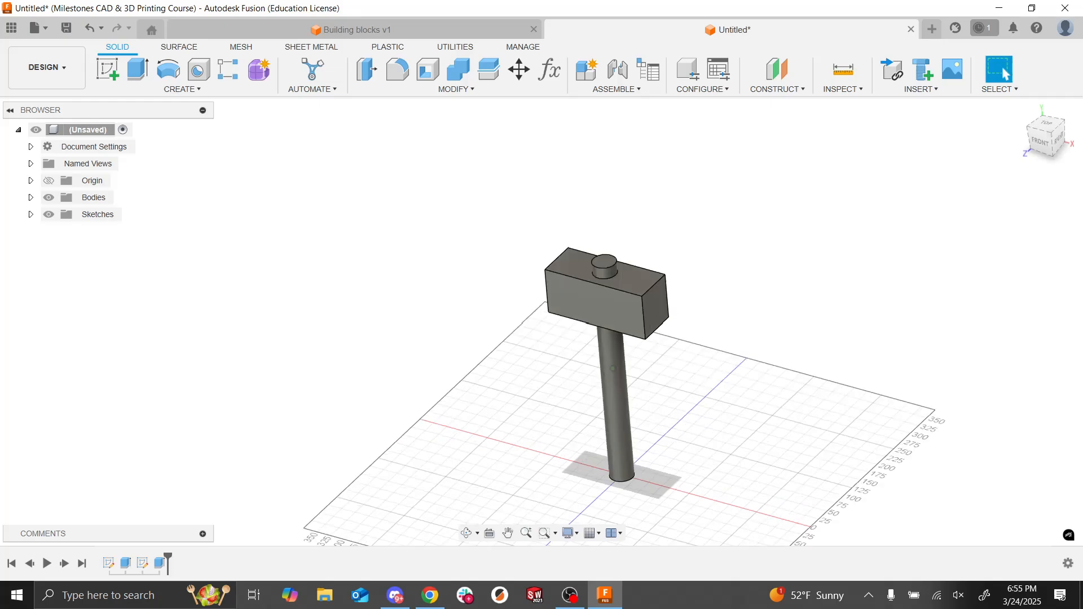
pyautogui.hotkey('alt', 'Tab')
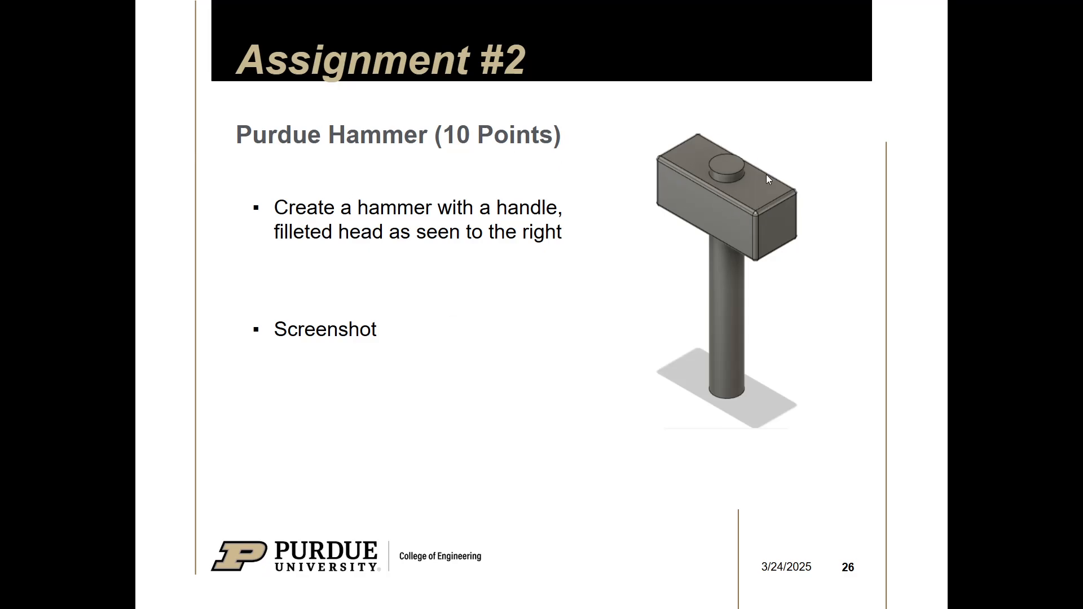
pyautogui.hotkey('alt', 'Tab')
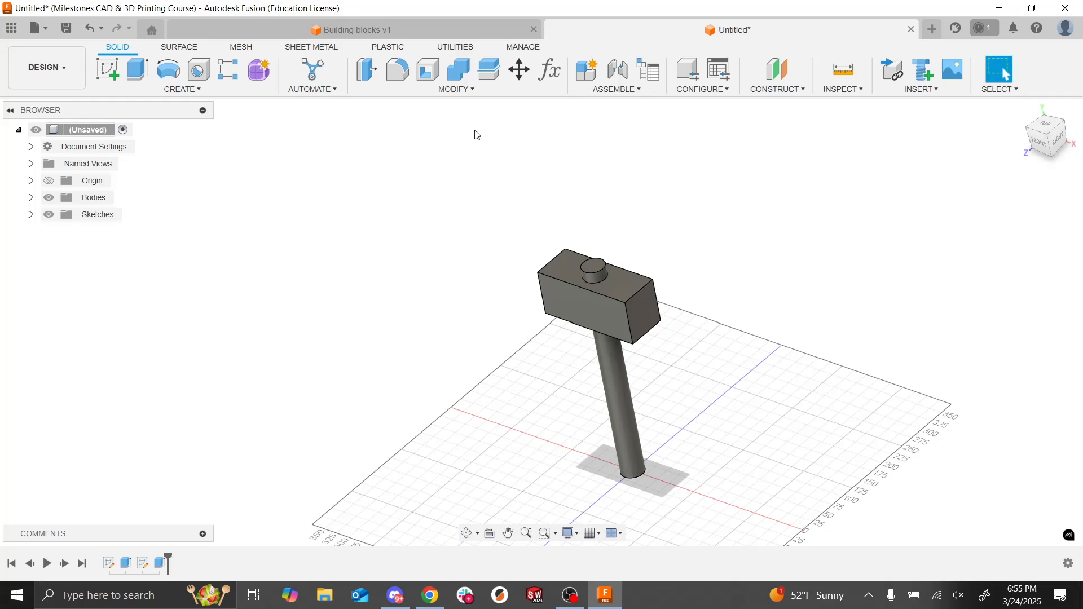
pyautogui.click(404, 78)
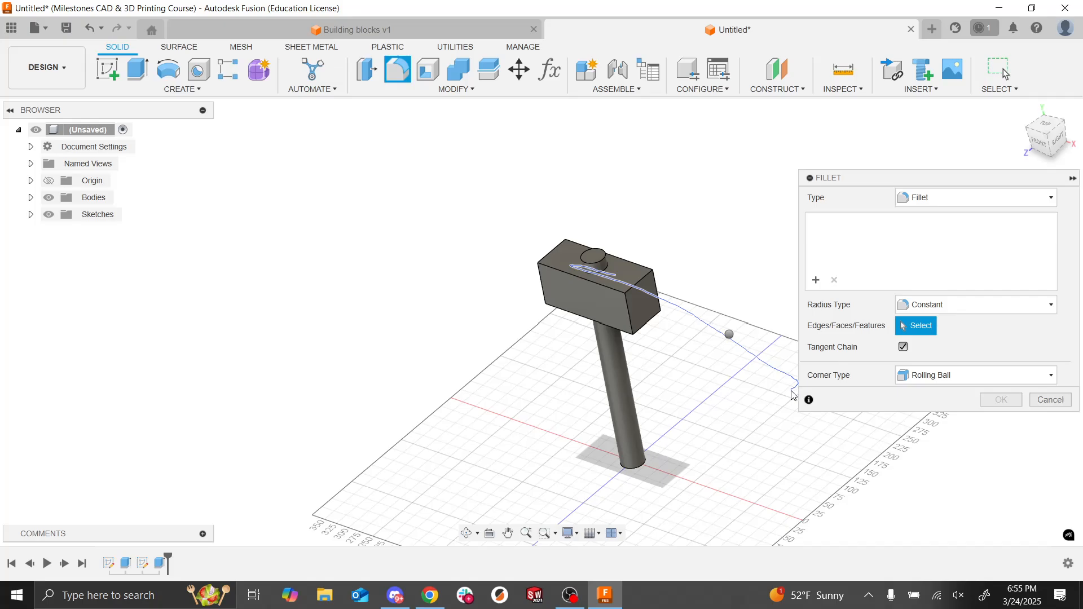
pyautogui.press('Escape')
pyautogui.scroll(4, 794, 396)
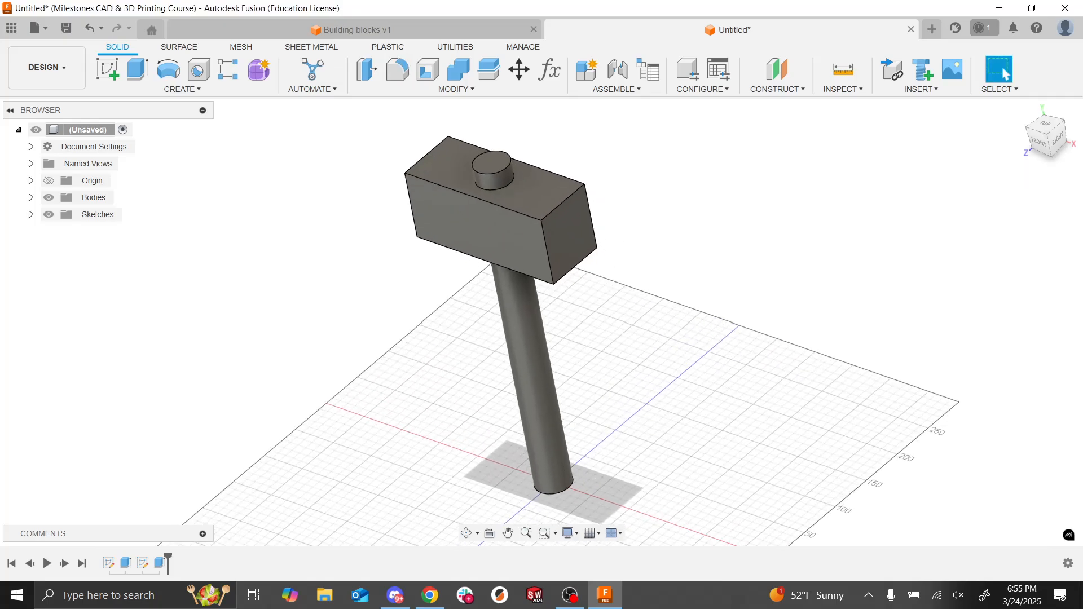
# Step: Start a fillet on the head's front, right and back faces plus the upper and lower edges of its left end
pyautogui.click(376, 75)
pyautogui.click(398, 71)
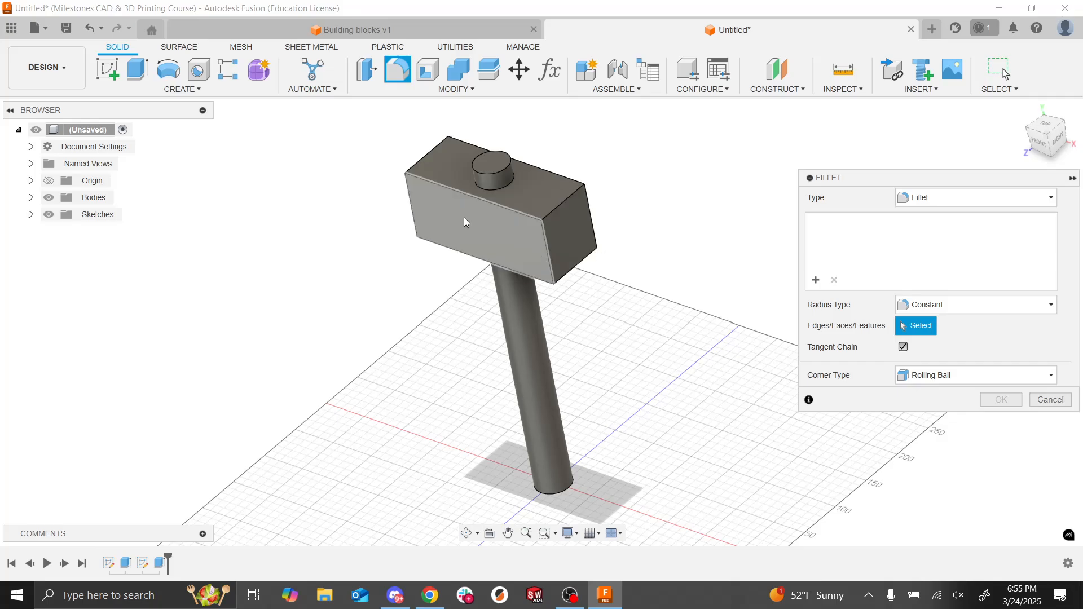
pyautogui.click(442, 211)
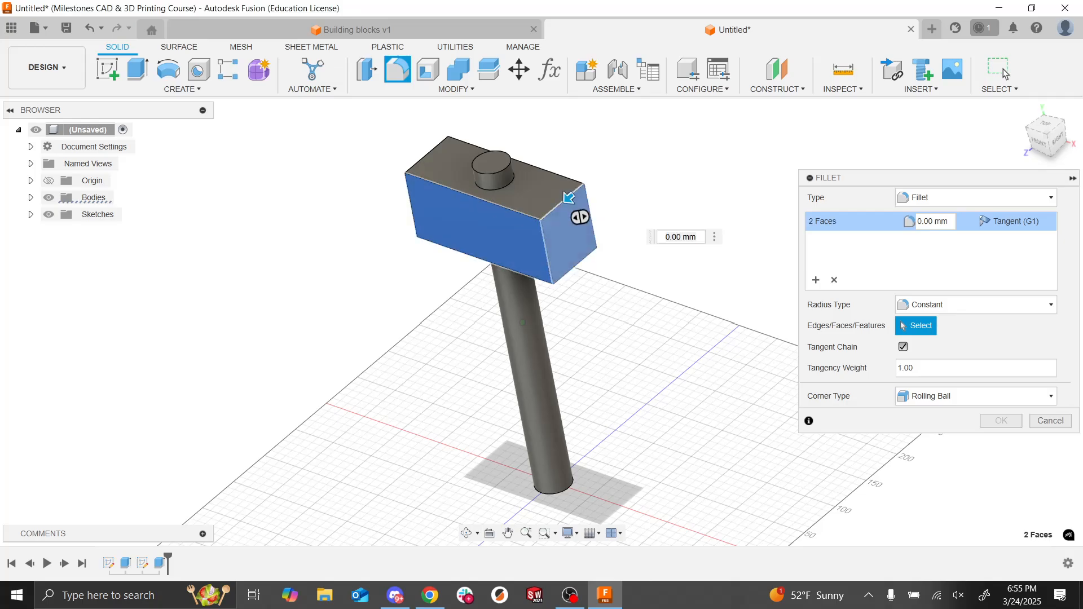
pyautogui.keyDown('shift'); pyautogui.moveTo(570, 214); pyautogui.dragTo(540, 82, button='middle'); pyautogui.keyUp('shift')
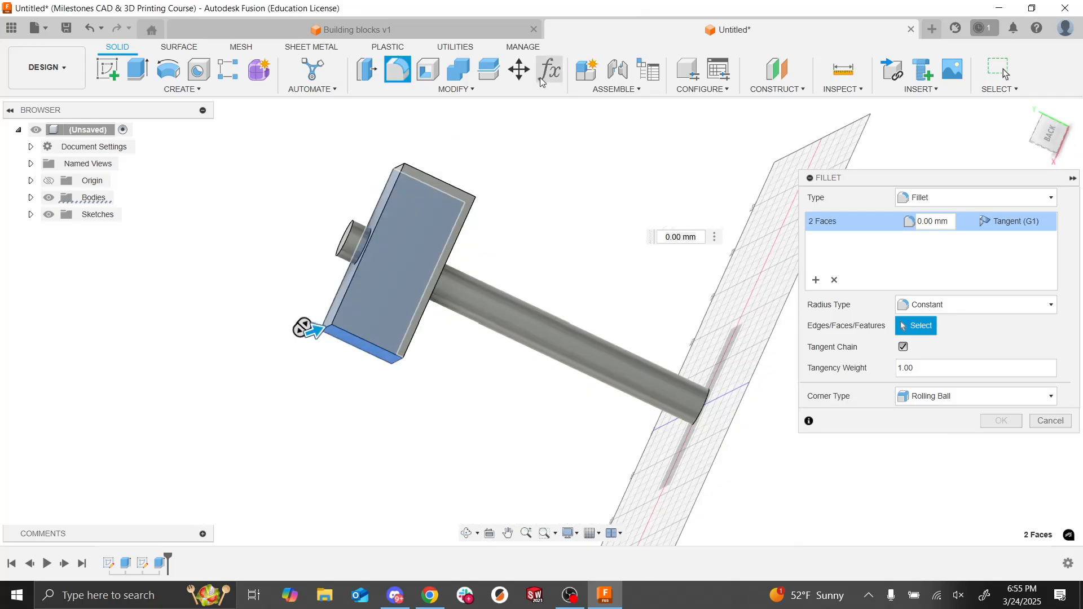
pyautogui.click(435, 209)
pyautogui.keyDown('shift'); pyautogui.moveTo(436, 209); pyautogui.dragTo(450, 186, button='middle'); pyautogui.keyUp('shift')
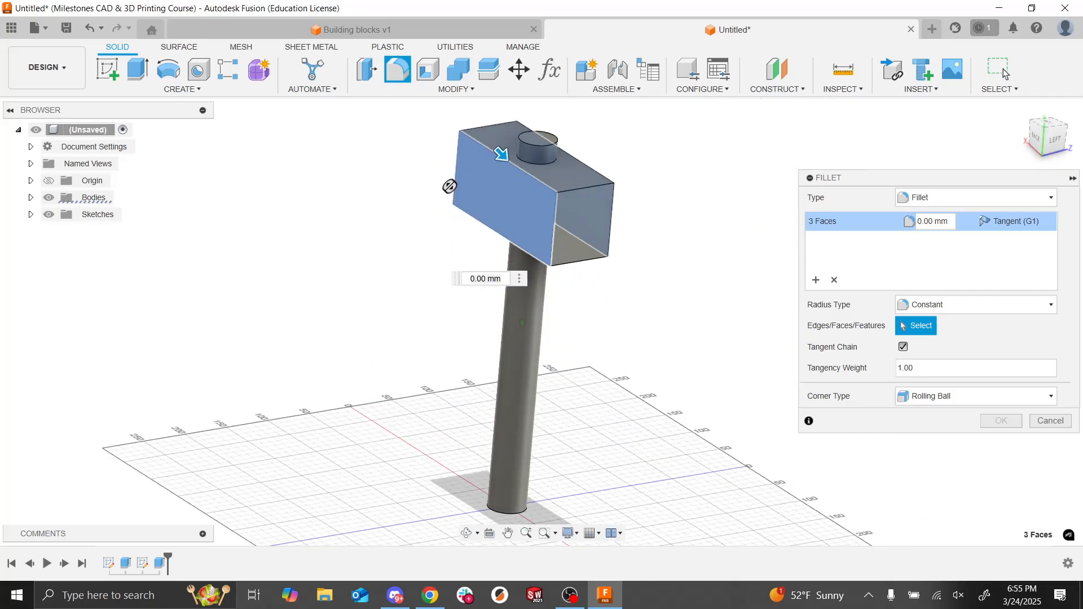
pyautogui.click(583, 188)
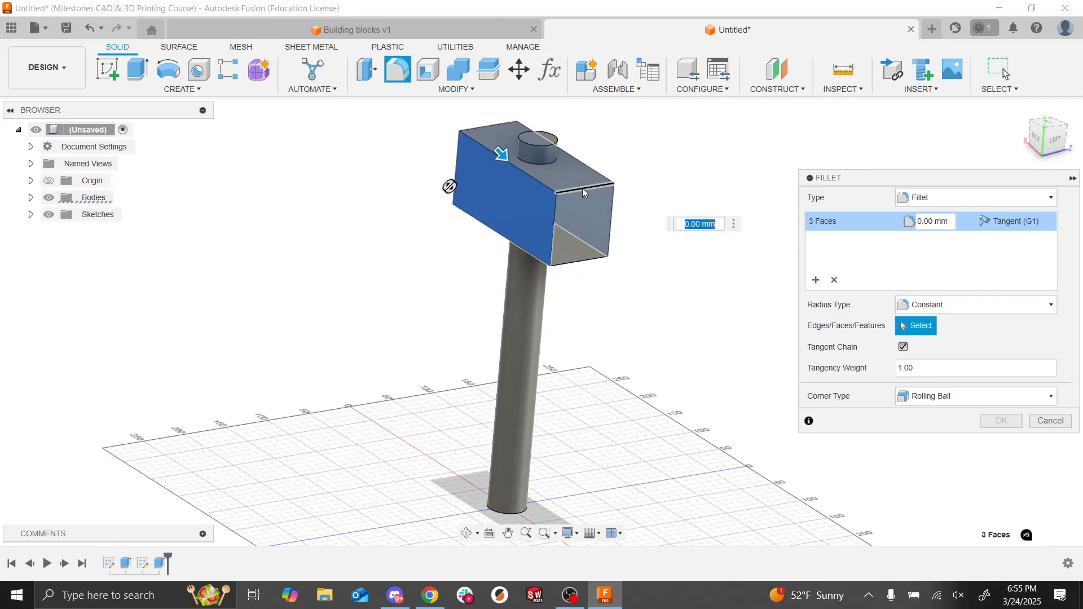
pyautogui.click(575, 261)
# Step: Try fillet radii of 5 mm and 20 mm on the selected head faces and edges
pyautogui.click(932, 221)
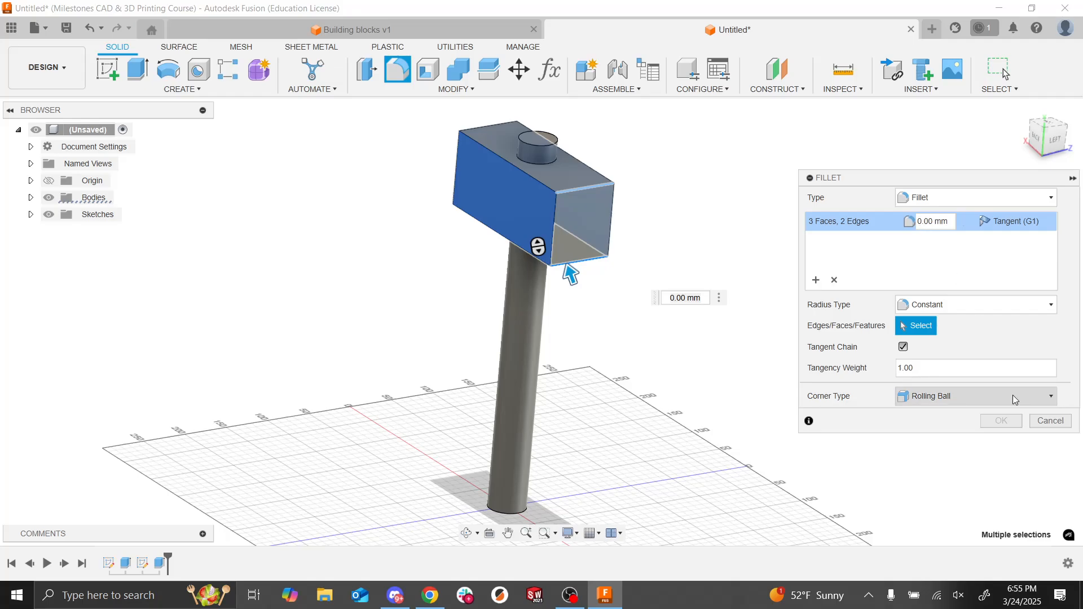
pyautogui.press('BackSpace')
pyautogui.write('5')
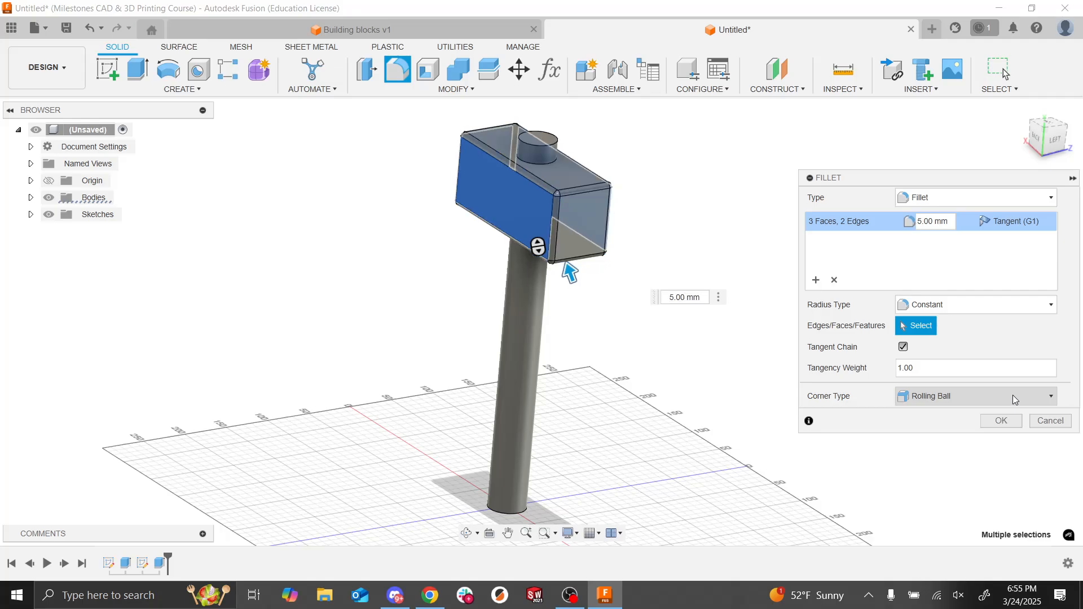
pyautogui.press('BackSpace')
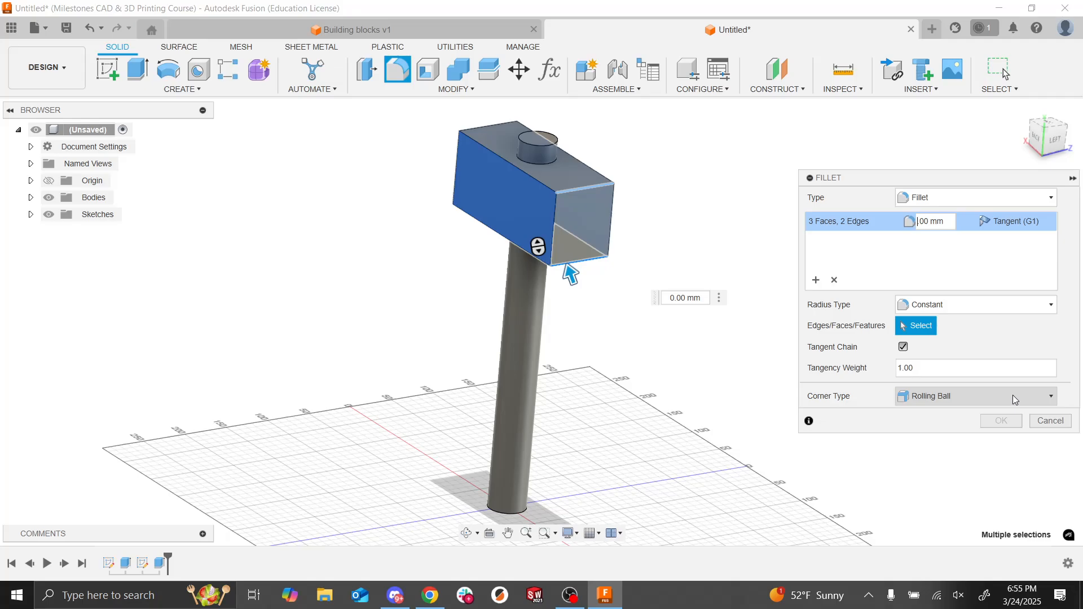
pyautogui.write('20')
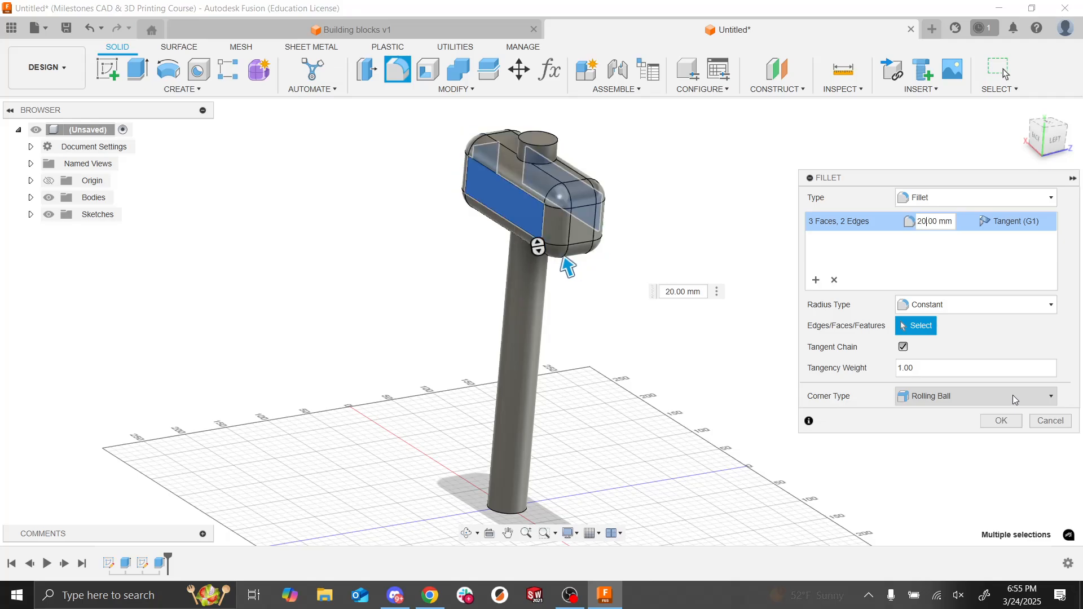
# Step: Set the head's fillet radius to 8 mm
pyautogui.press('BackSpace')
pyautogui.press('BackSpace')
pyautogui.write('8')
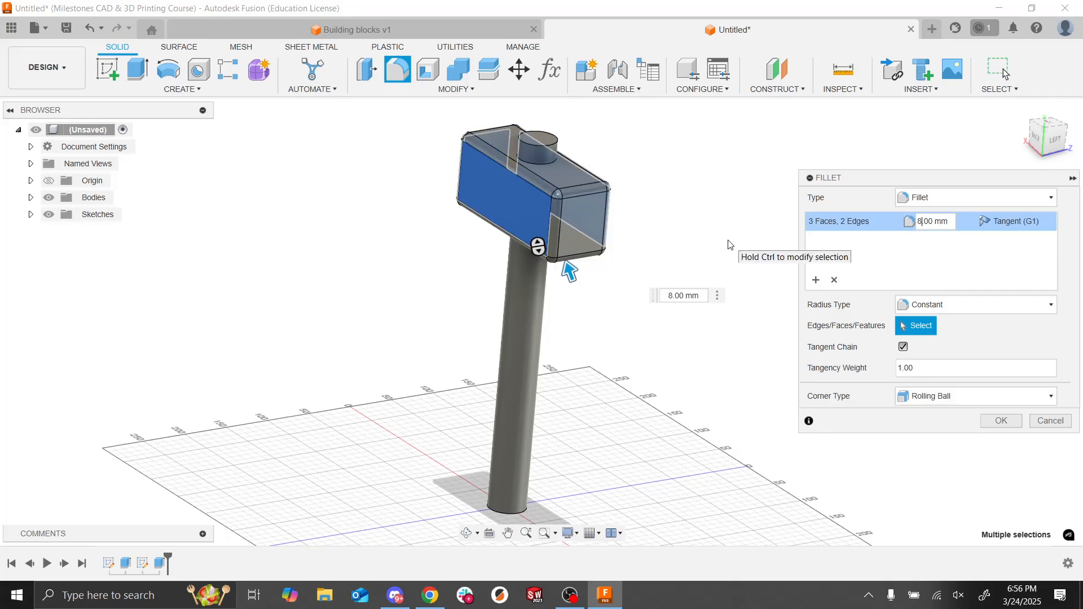
# Step: Apply the fillet to the head and look over the hammer from its front-left side
pyautogui.click(1007, 426)
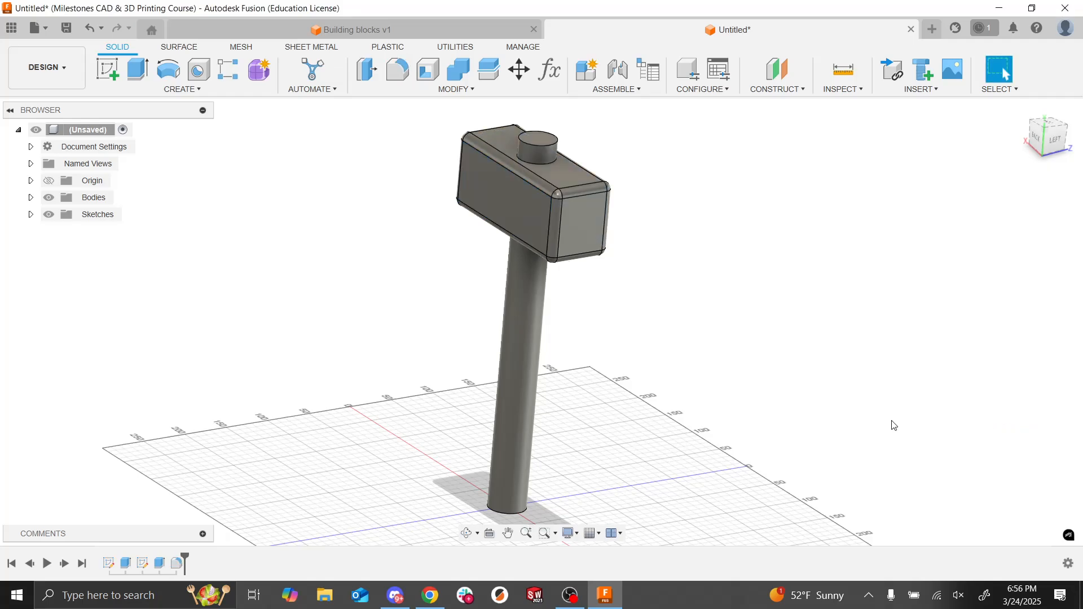
pyautogui.keyDown('shift'); pyautogui.moveTo(723, 361); pyautogui.dragTo(615, 389, button='middle'); pyautogui.keyUp('shift')
pyautogui.keyDown('shift'); pyautogui.moveTo(903, 325); pyautogui.dragTo(874, 316, button='middle'); pyautogui.keyUp('shift')
pyautogui.scroll(-1, 846, 311)
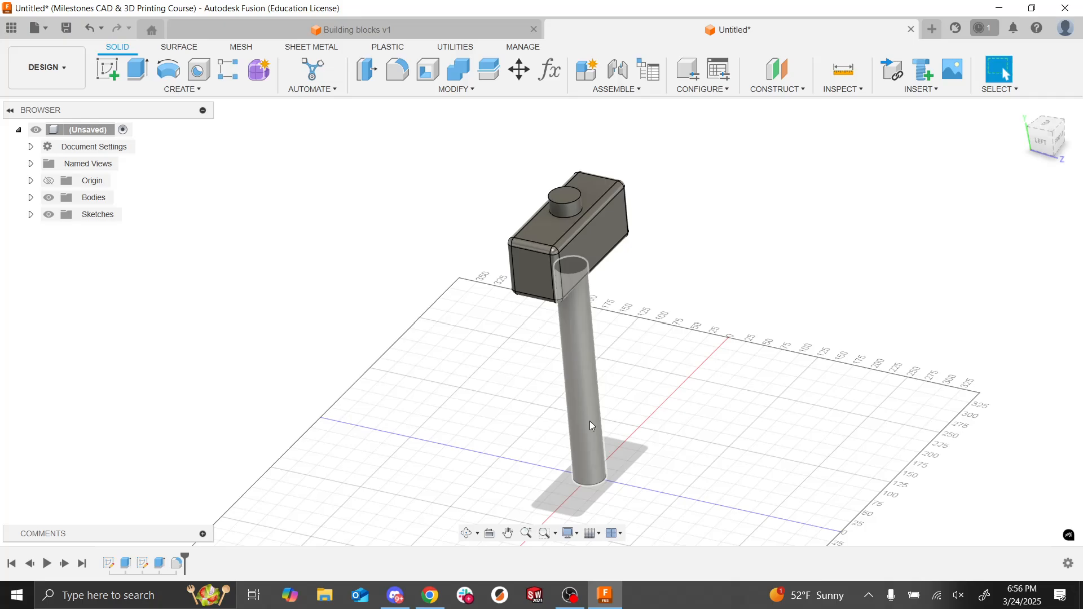
pyautogui.moveTo(591, 421)
pyautogui.keyDown('shift'); pyautogui.mouseDown(button='middle')
pyautogui.moveTo(538, 448)
pyautogui.moveTo(587, 413)
pyautogui.mouseUp(button='middle'); pyautogui.keyUp('shift')
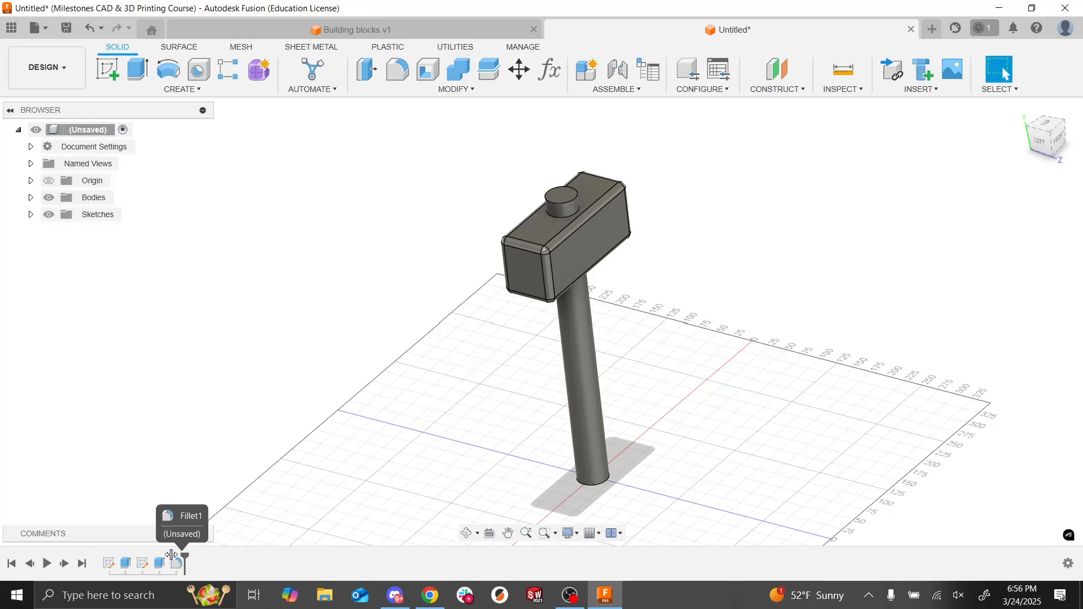
# Step: Roll the timeline back before the fillet and start a new one on the head's front and back faces plus both ends' upper and lower edges
pyautogui.moveTo(171, 555); pyautogui.dragTo(168, 557)
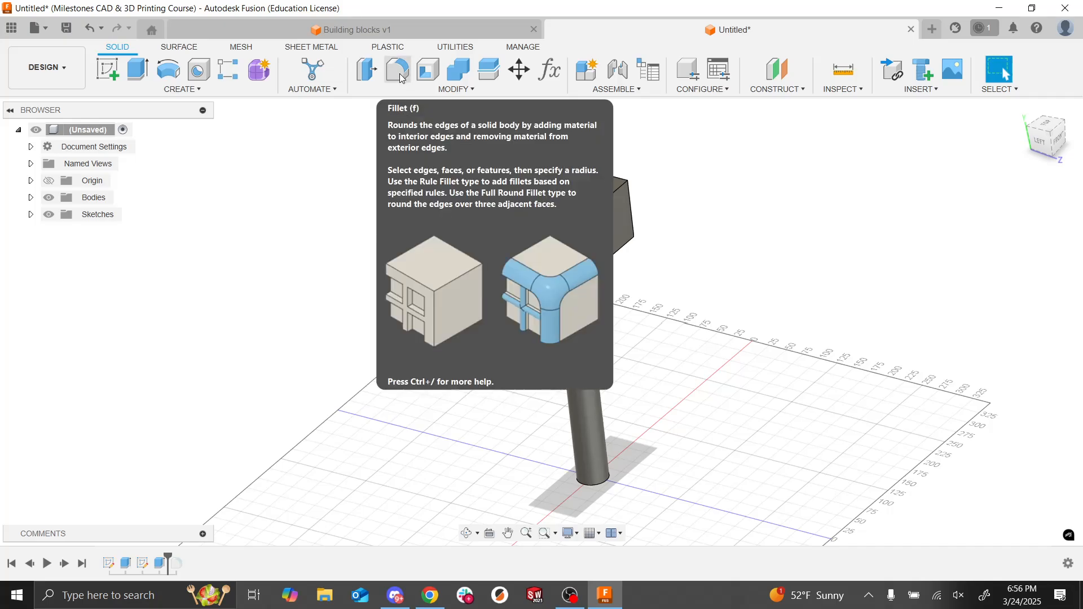
pyautogui.click(402, 78)
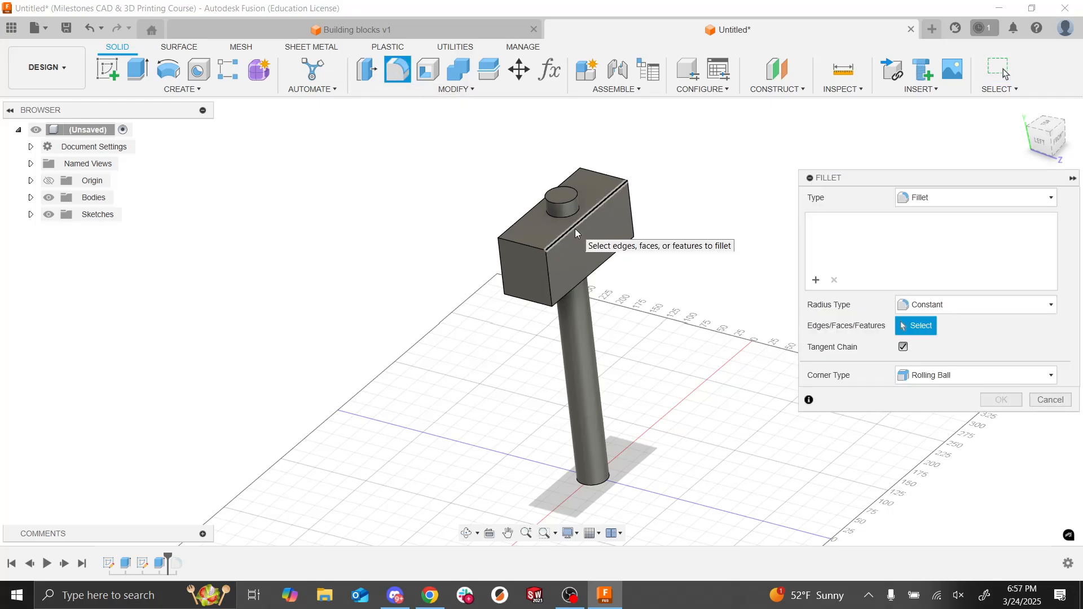
pyautogui.click(533, 245)
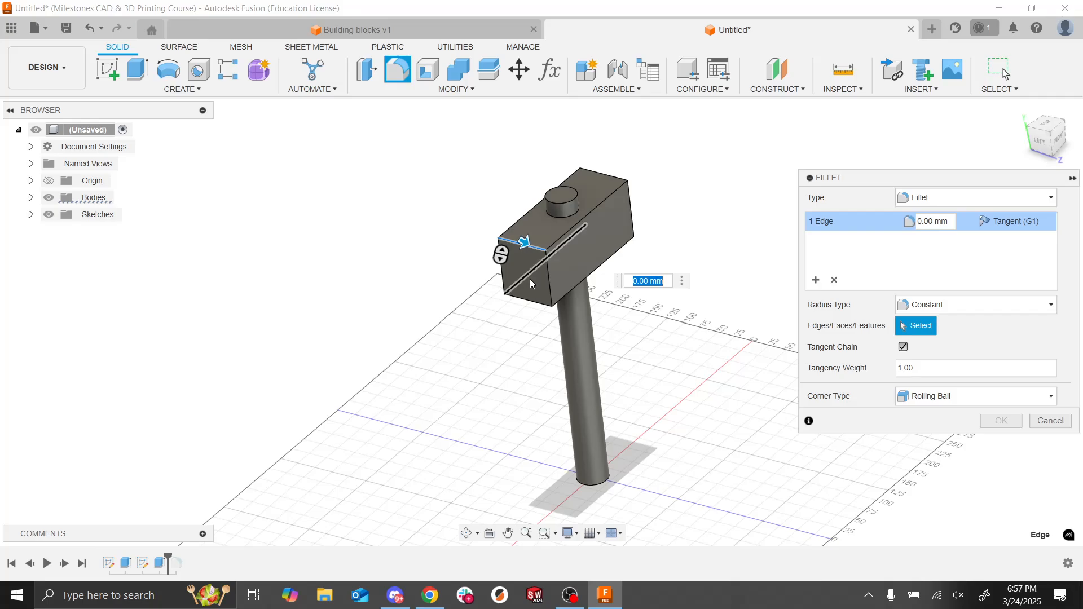
pyautogui.click(531, 305)
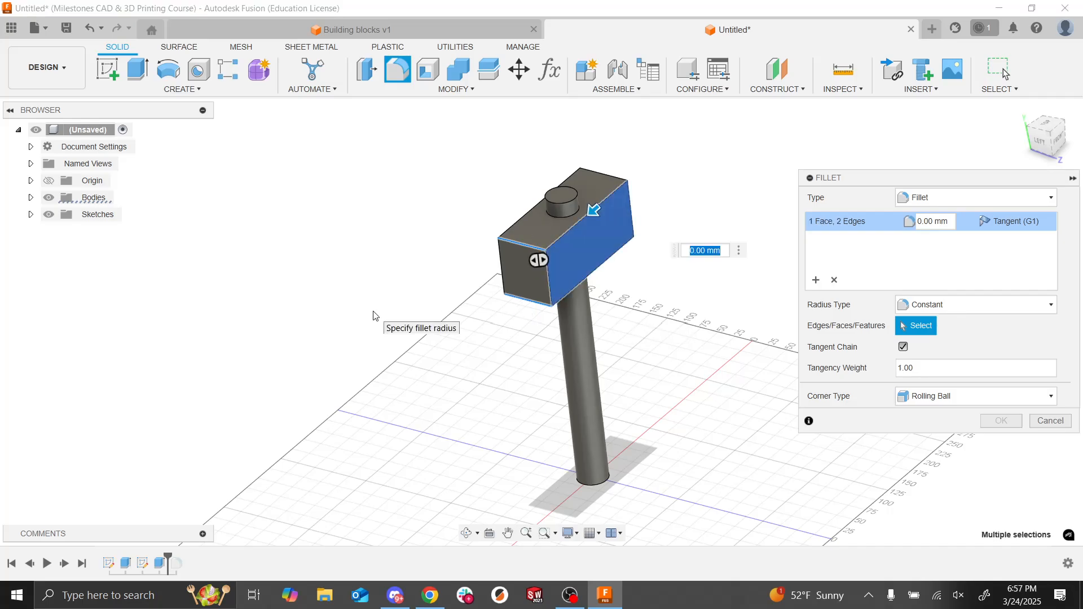
pyautogui.keyDown('shift'); pyautogui.moveTo(373, 317); pyautogui.dragTo(446, 248, button='middle'); pyautogui.keyUp('shift')
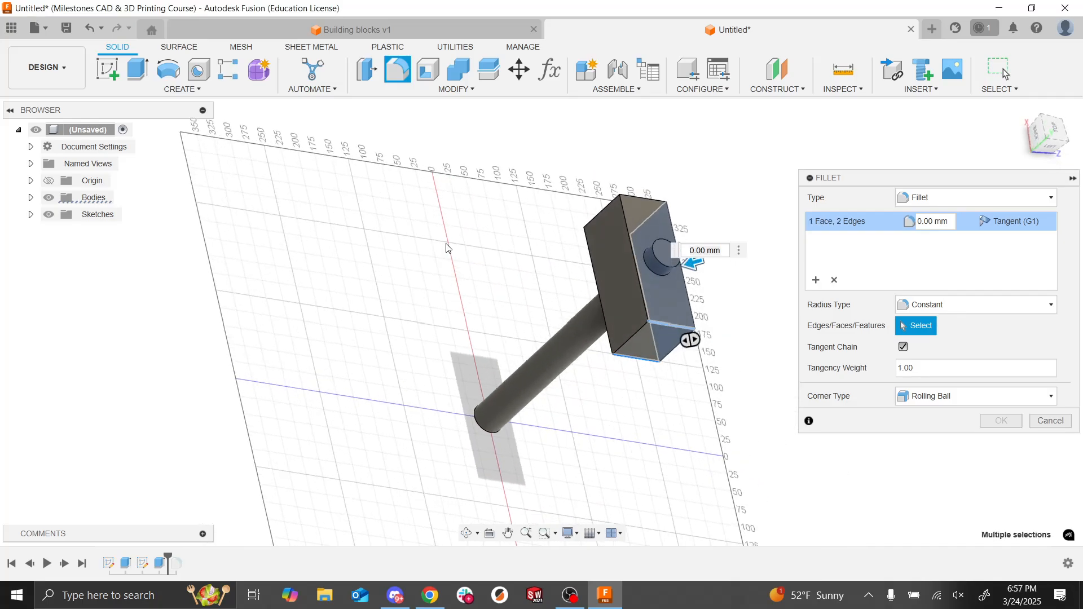
pyautogui.click(610, 245)
pyautogui.click(637, 201)
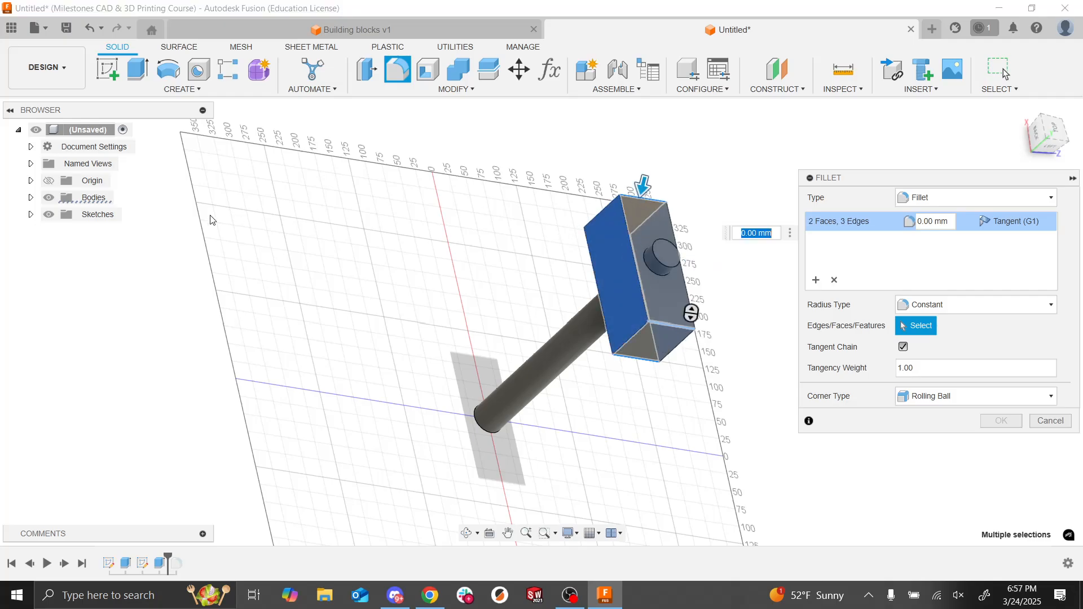
pyautogui.keyDown('shift'); pyautogui.moveTo(211, 220); pyautogui.dragTo(45, 229, button='middle'); pyautogui.keyUp('shift')
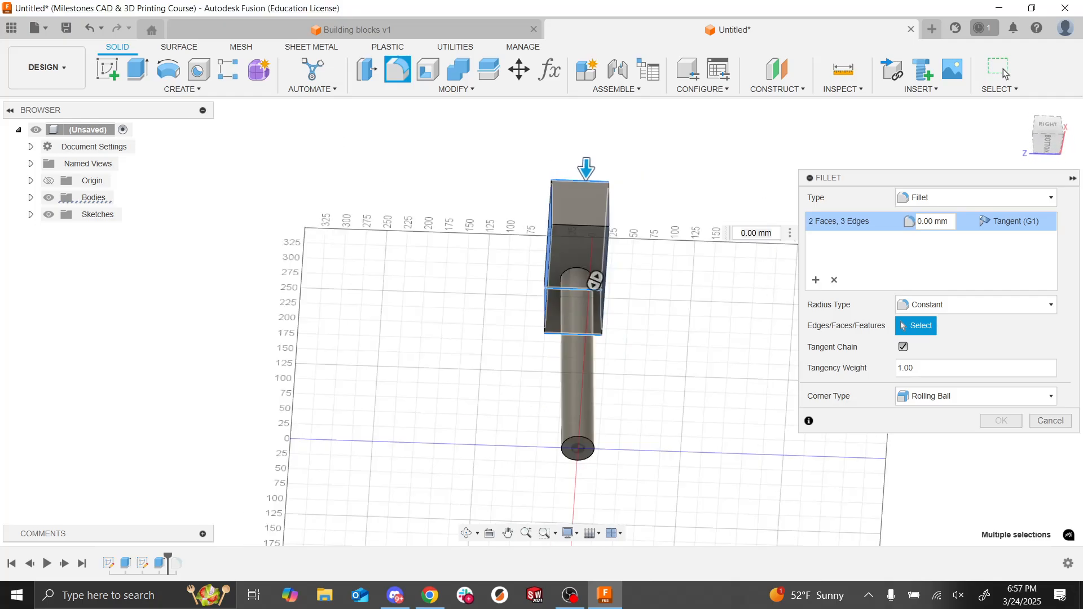
pyautogui.keyDown('shift'); pyautogui.moveTo(107, 68); pyautogui.dragTo(168, 163, button='middle'); pyautogui.keyUp('shift')
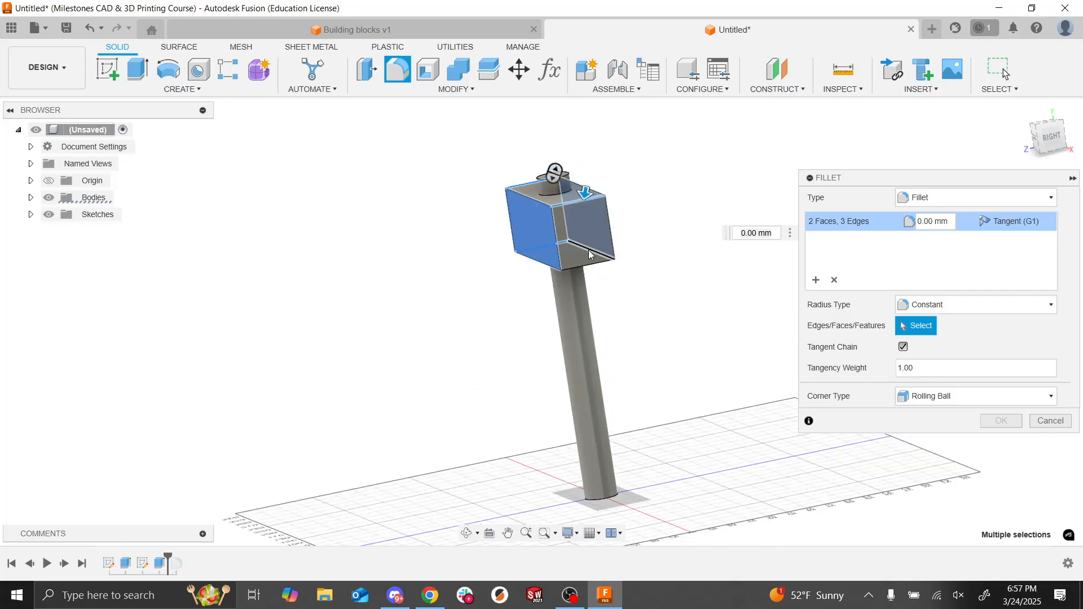
pyautogui.click(590, 255)
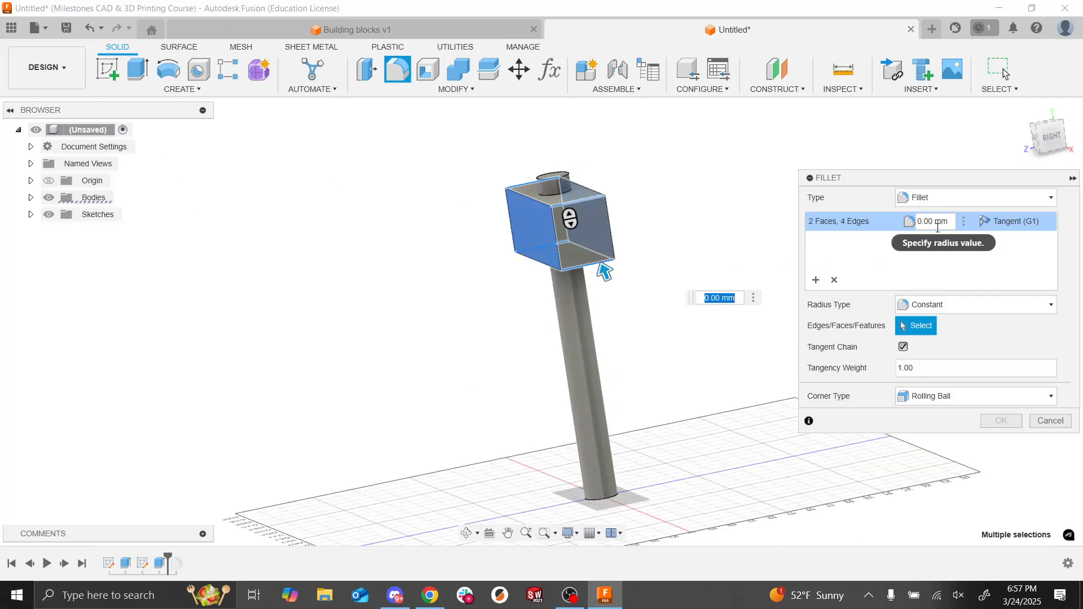
# Step: Try fillet radii of 7 mm and 10 mm on the selected head faces and edges, and cancel the fillet
pyautogui.click(922, 222)
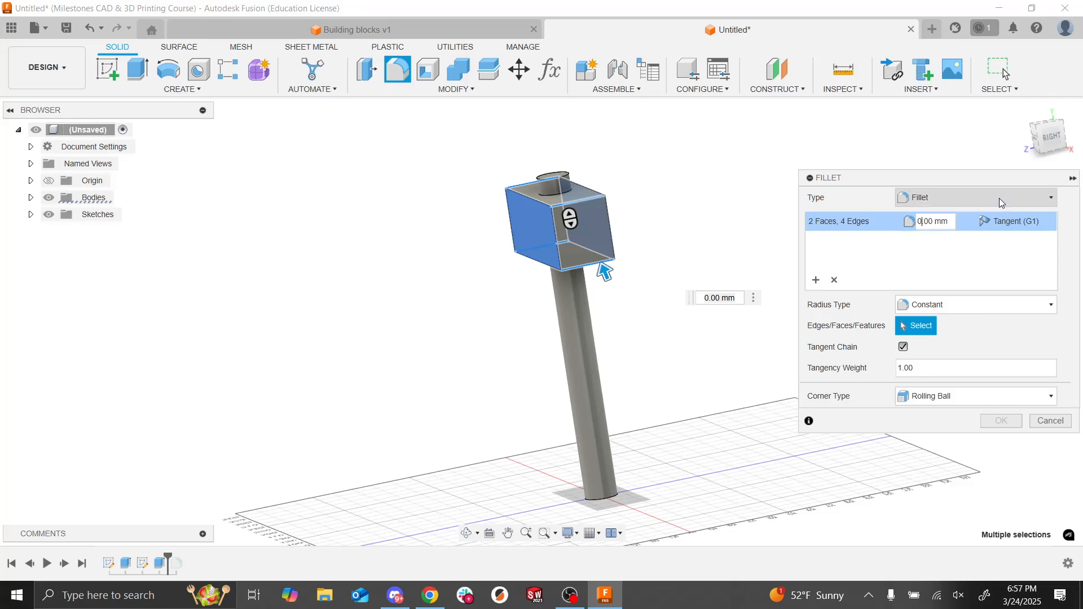
pyautogui.press('BackSpace')
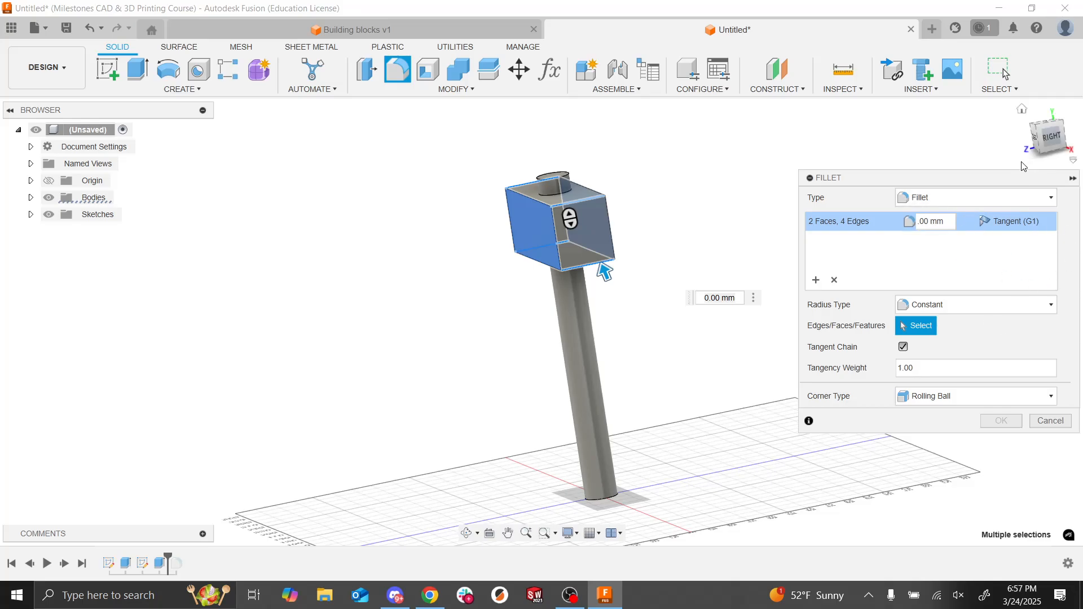
pyautogui.write('7')
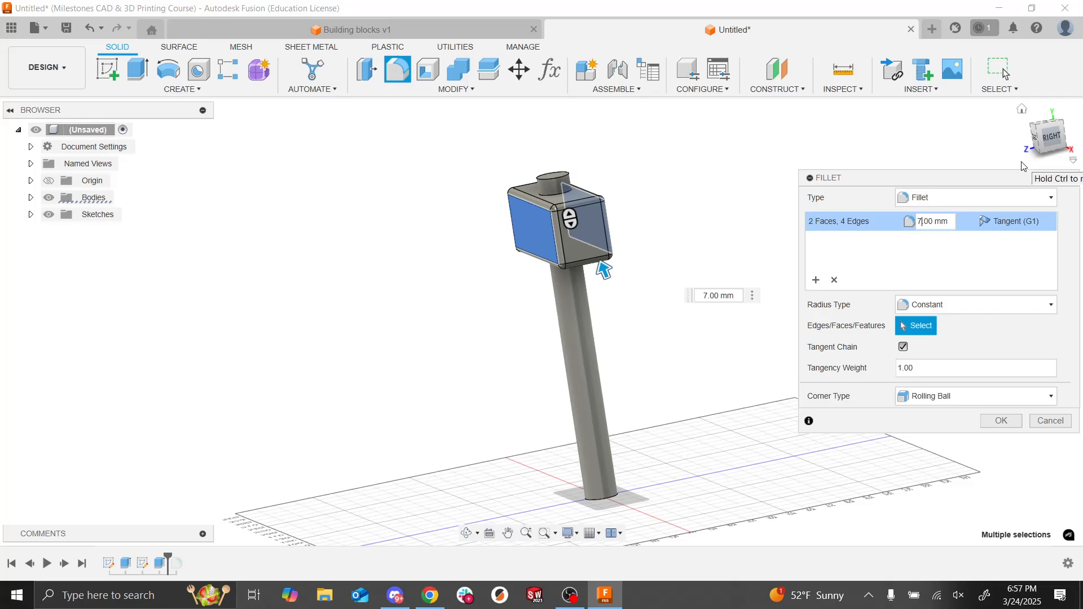
pyautogui.press('BackSpace')
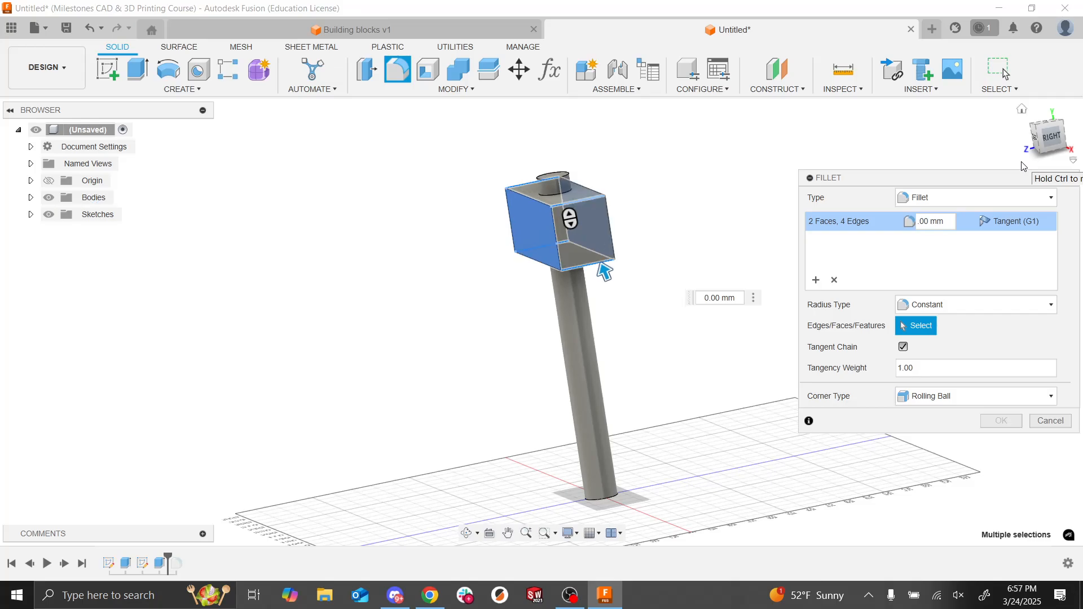
pyautogui.write('10')
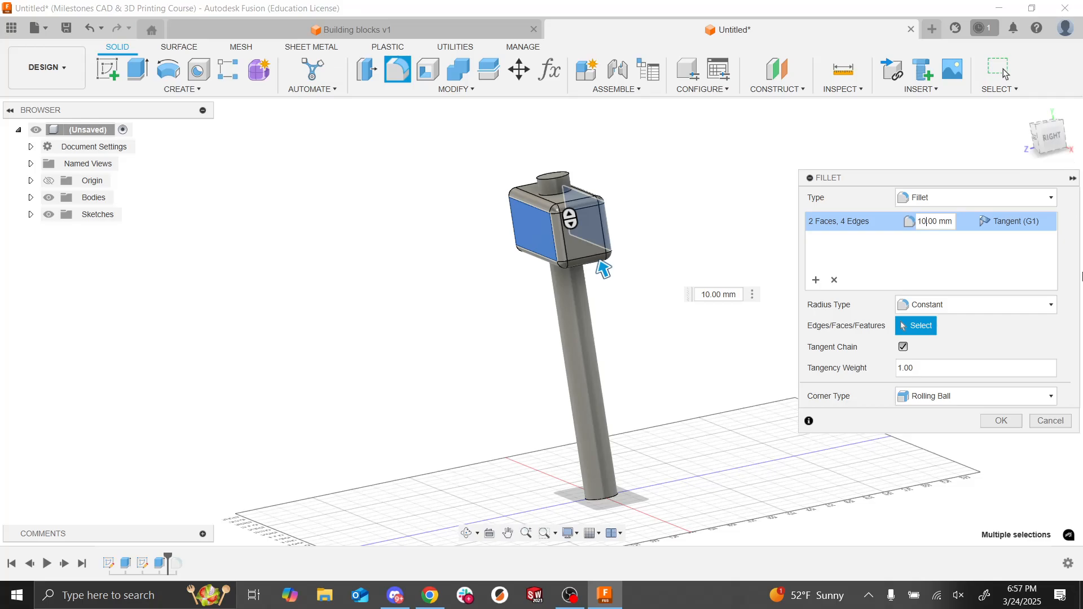
pyautogui.click(1047, 423)
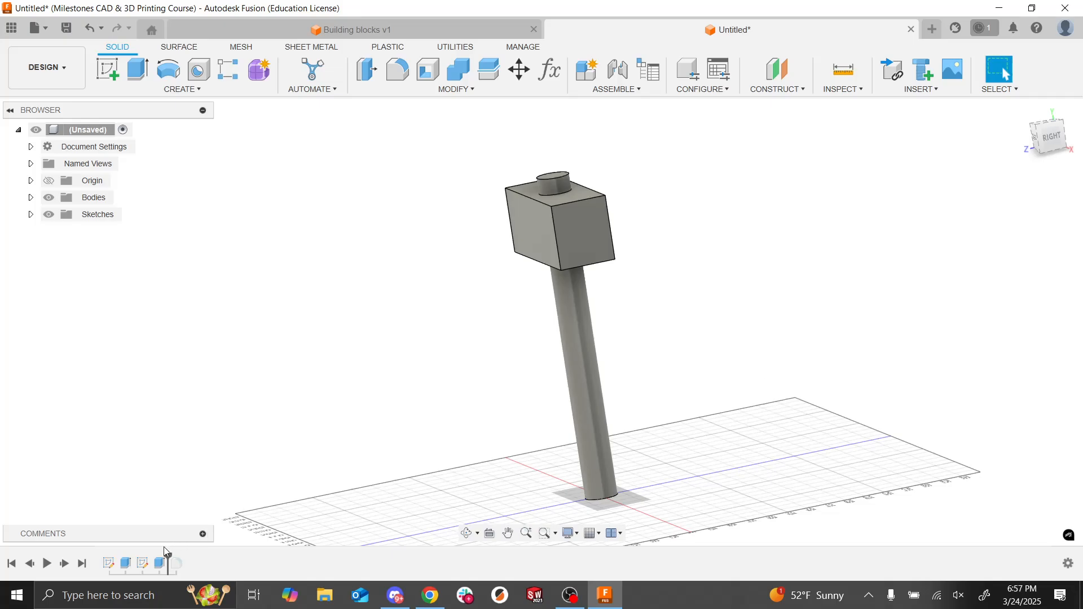
# Step: Roll the timeline forward past the existing head fillet to restore the rounded hammer
pyautogui.moveTo(168, 556); pyautogui.dragTo(184, 556)
pyautogui.keyDown('shift'); pyautogui.moveTo(577, 336); pyautogui.dragTo(573, 287, button='middle'); pyautogui.keyUp('shift')
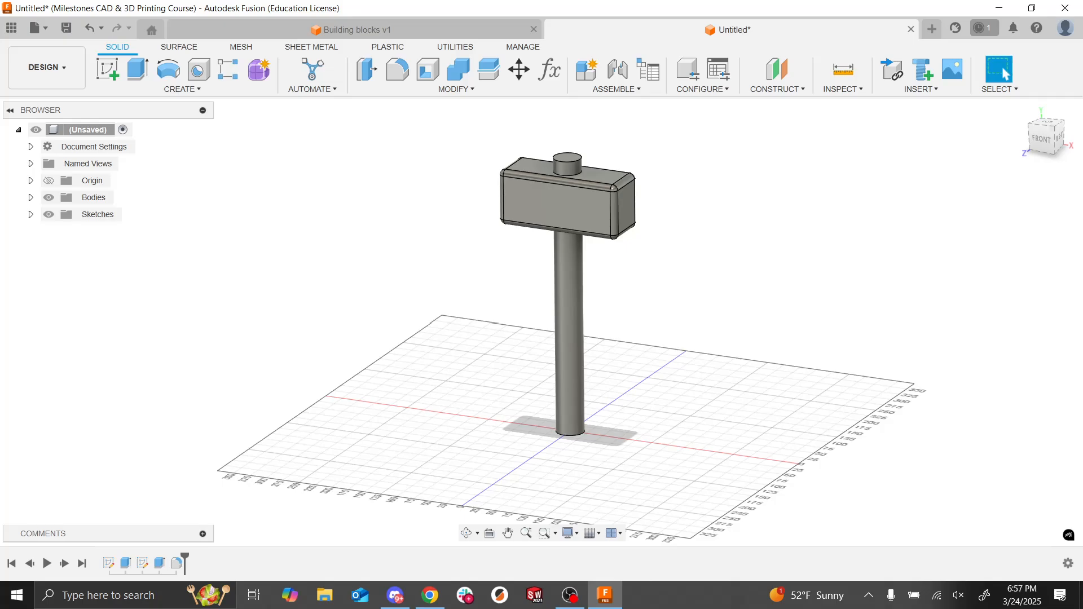
pyautogui.scroll(3, 852, 298)
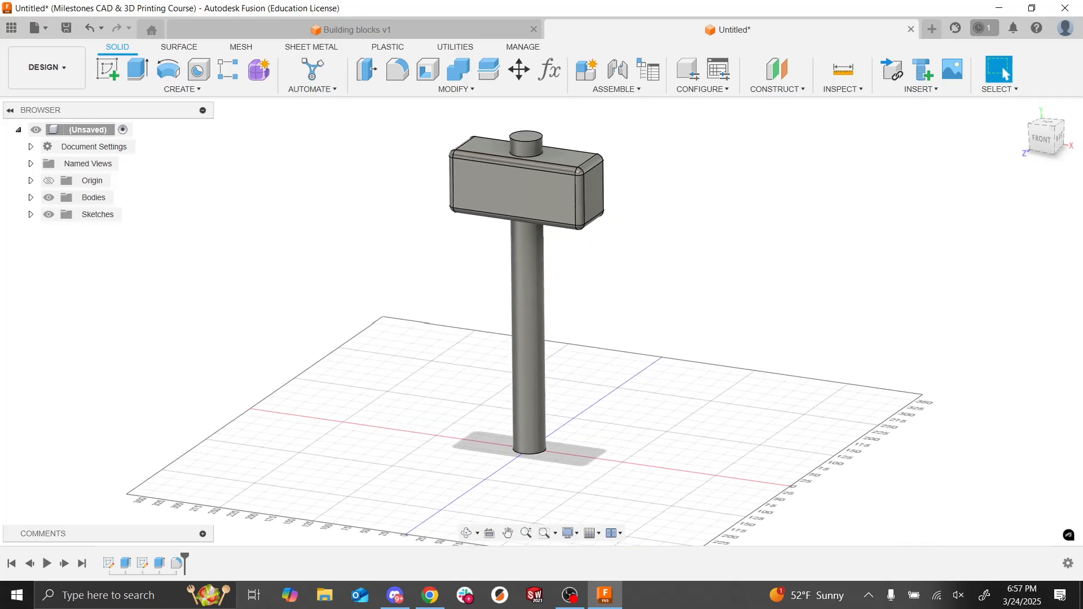
pyautogui.moveTo(587, 242)
pyautogui.keyDown('shift'); pyautogui.mouseDown(button='middle')
pyautogui.moveTo(581, 294)
pyautogui.moveTo(578, 268)
pyautogui.moveTo(598, 242)
pyautogui.moveTo(584, 235)
pyautogui.mouseUp(button='middle'); pyautogui.keyUp('shift')
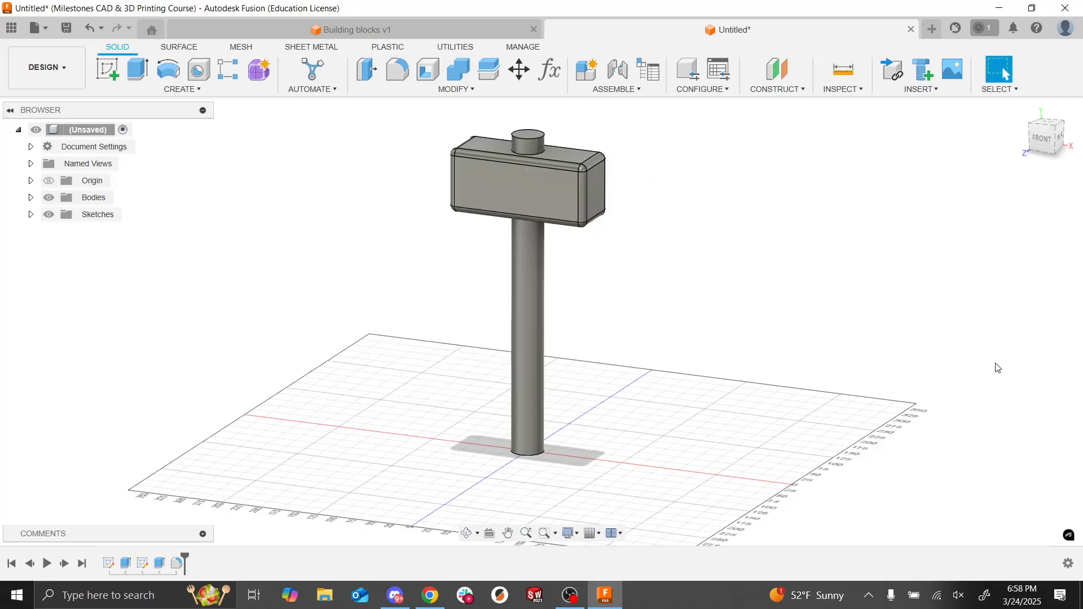
# Step: Save the design under the name hammer
pyautogui.hotkey('ctrl', 's')
pyautogui.write('hammer')
pyautogui.press('Return')
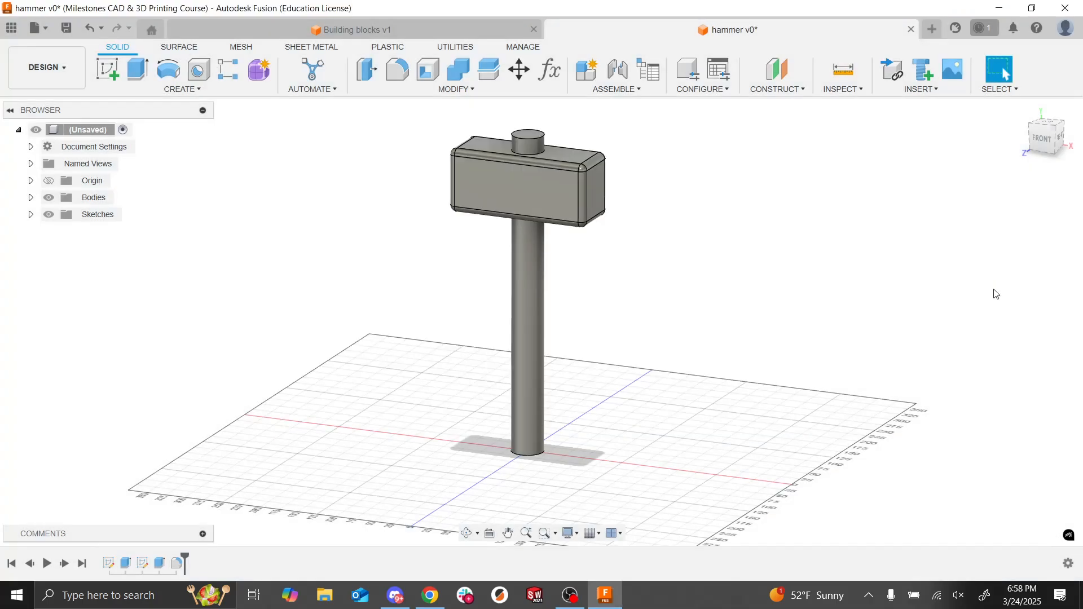
# Step: Switch to the lecture slides, advance to the Assignment 3 Game Piece slide and return to Fusion
pyautogui.hotkey('alt', 'Tab')
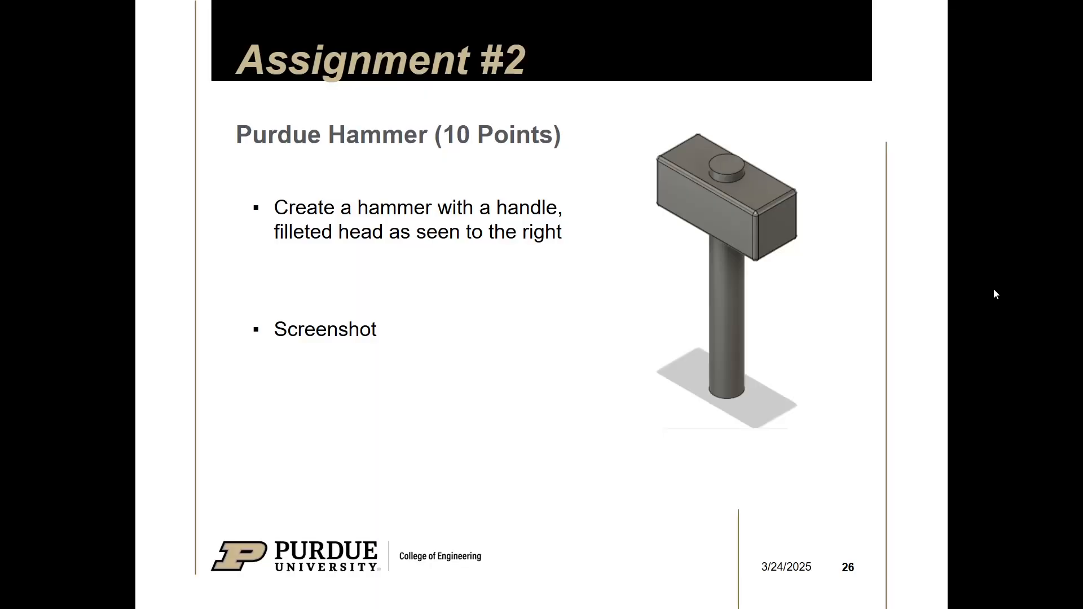
pyautogui.press('Right')
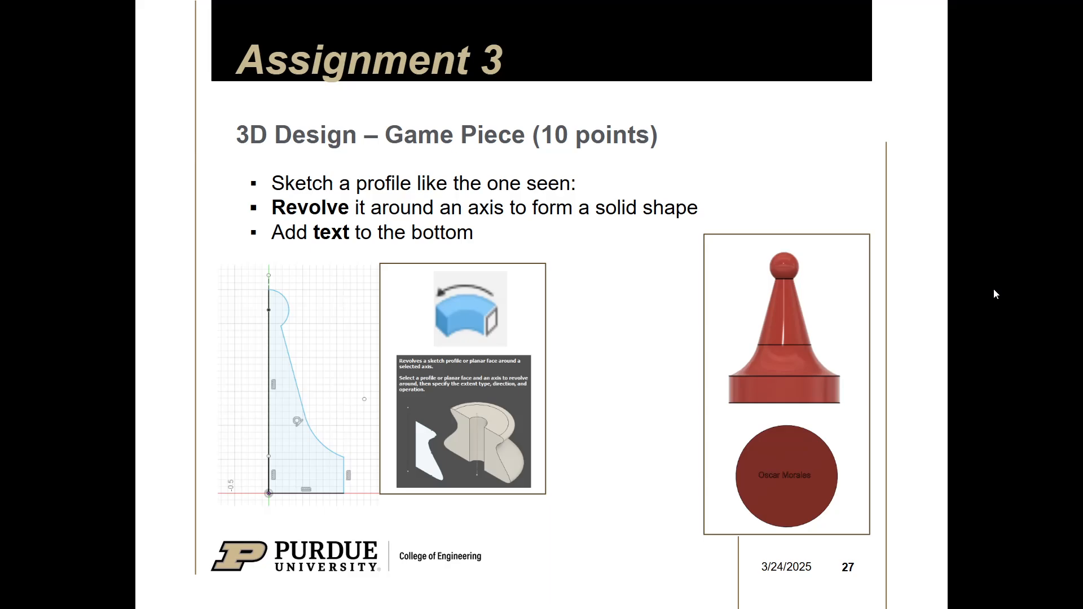
pyautogui.hotkey('alt', 'Tab')
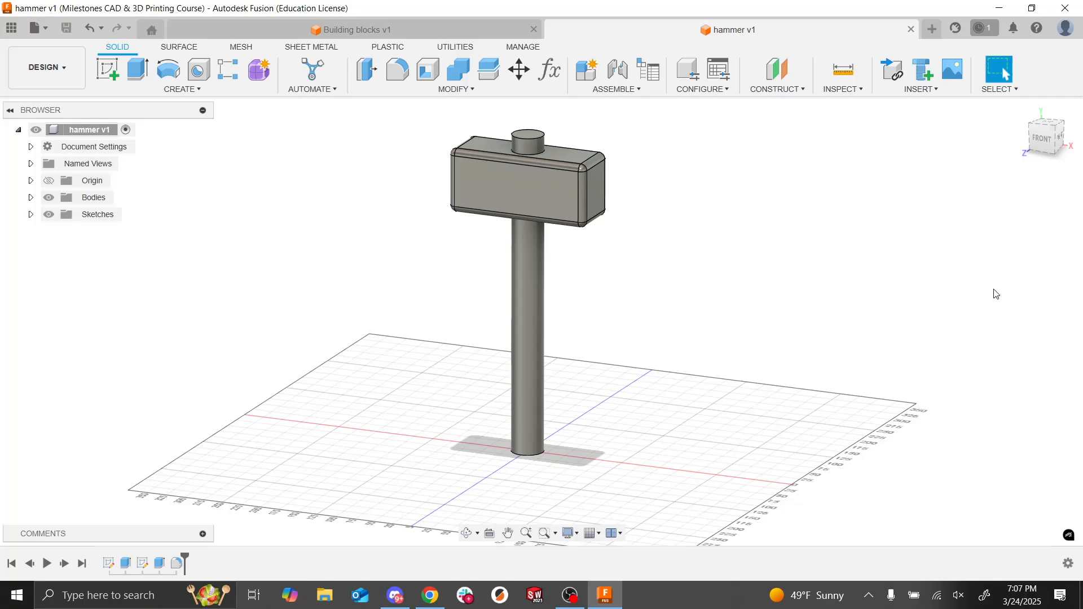
pyautogui.hotkey('alt', 'Tab')
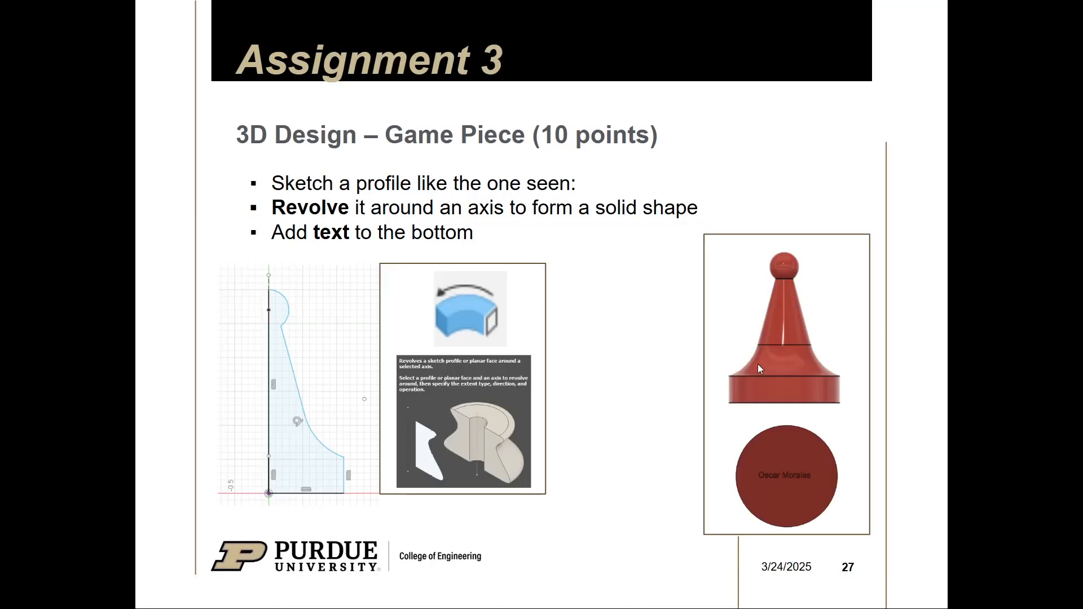
pyautogui.hotkey('alt', 'Tab')
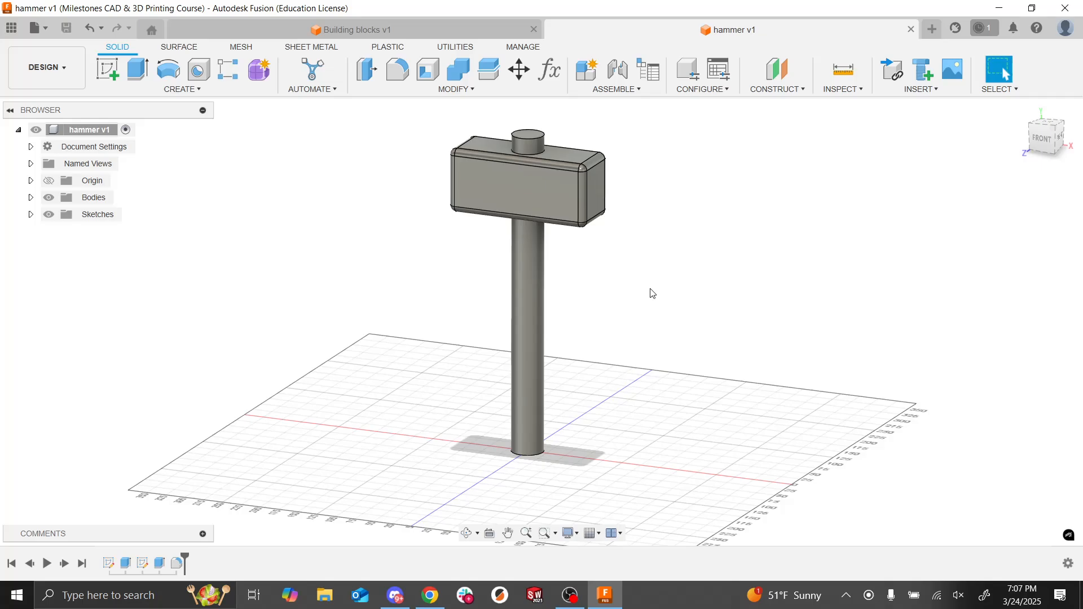
# Step: Create a new empty design and switch to the Assignment 3 Game Piece slide in Chrome
pyautogui.click(932, 30)
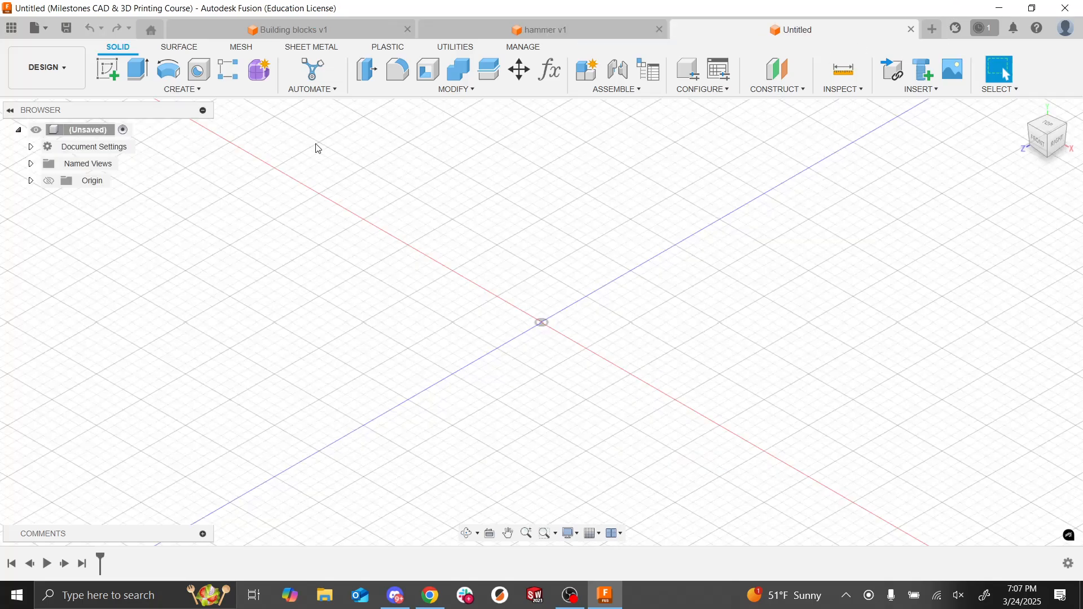
pyautogui.hotkey('alt', 'Tab')
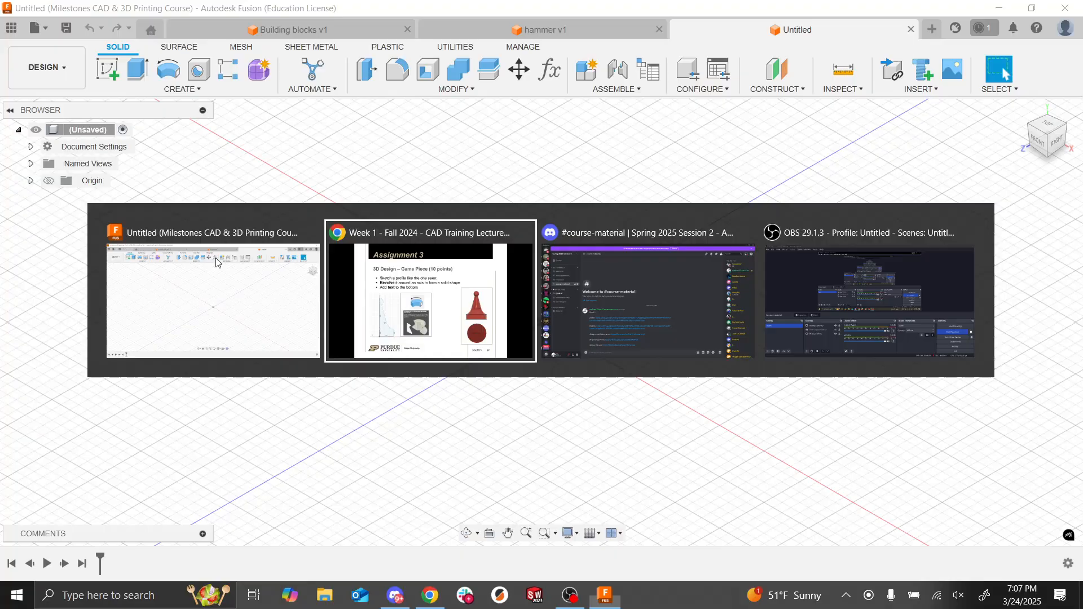
pyautogui.click(444, 309)
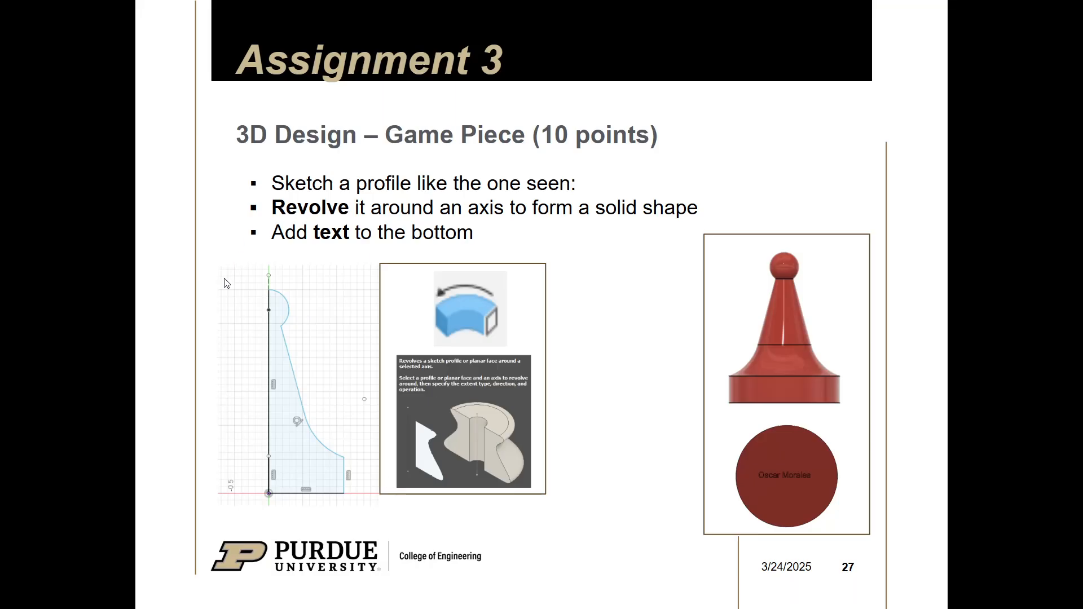
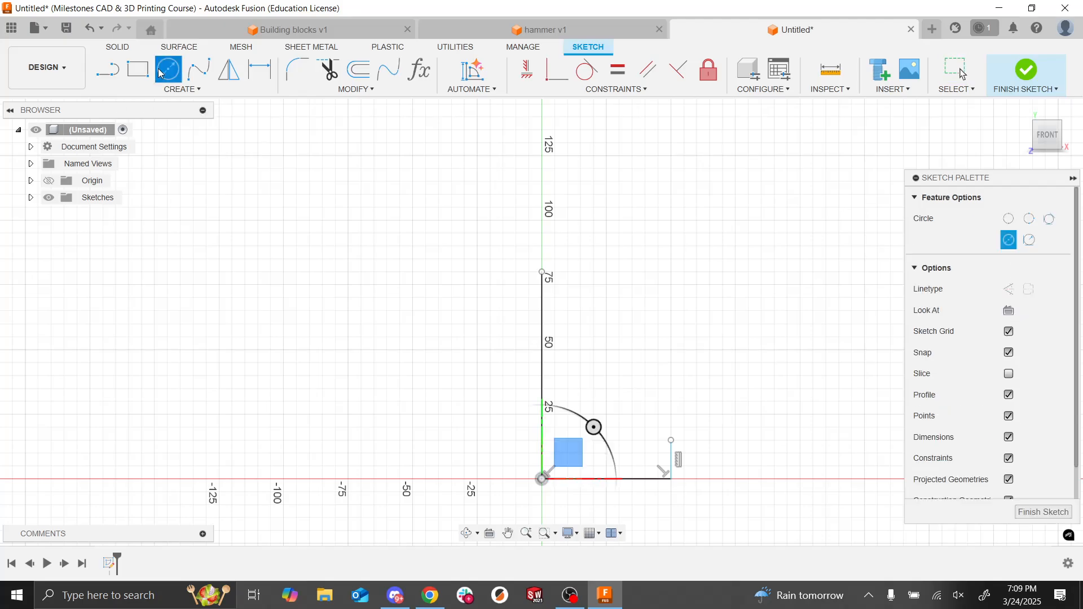
# Step: Sketch a large circle centred on the vertical line's upper end and a short steep line running down from the circle's lower-right edge
pyautogui.click(541, 272)
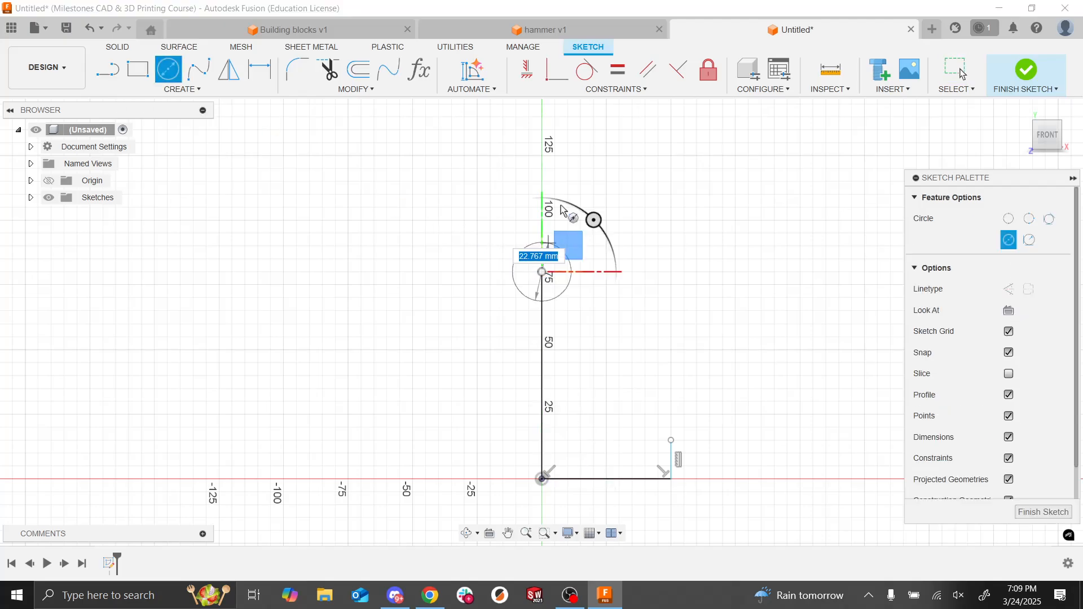
pyautogui.click(575, 177)
pyautogui.click(107, 69)
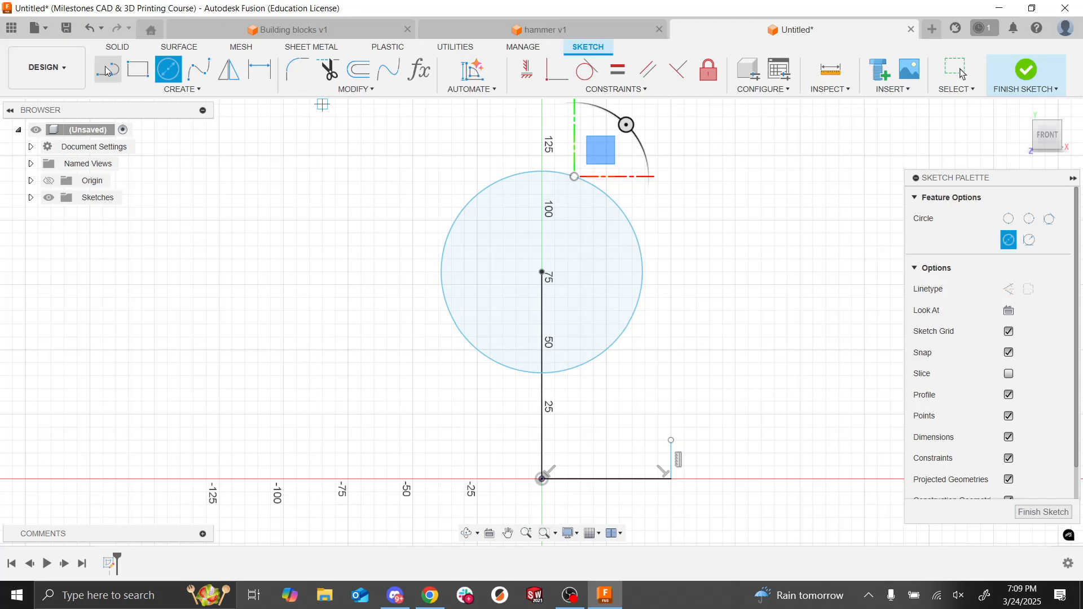
pyautogui.click(627, 326)
pyautogui.click(633, 402)
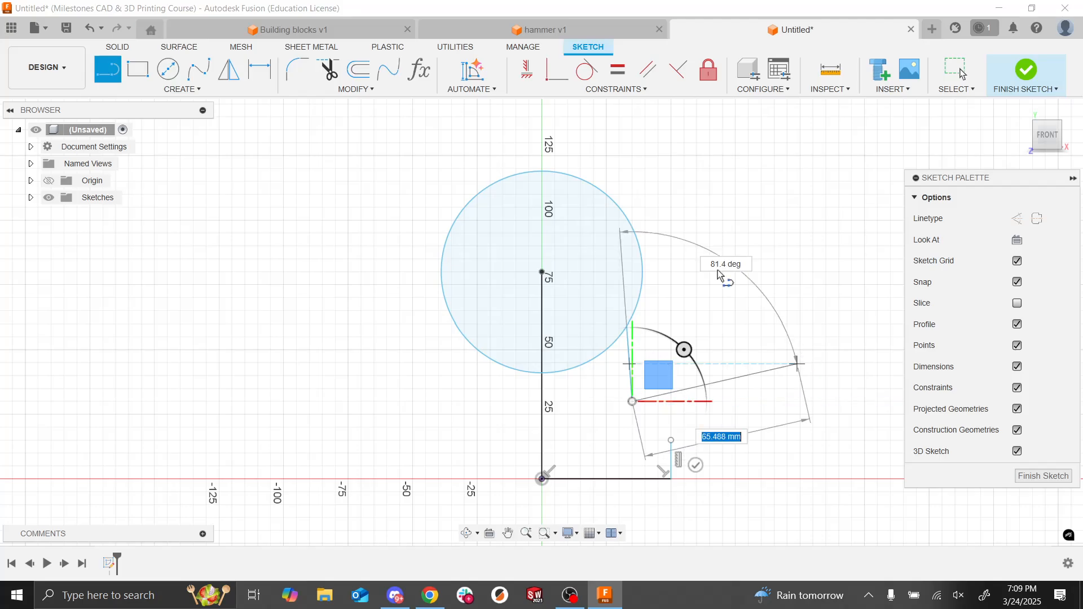
pyautogui.press('Escape')
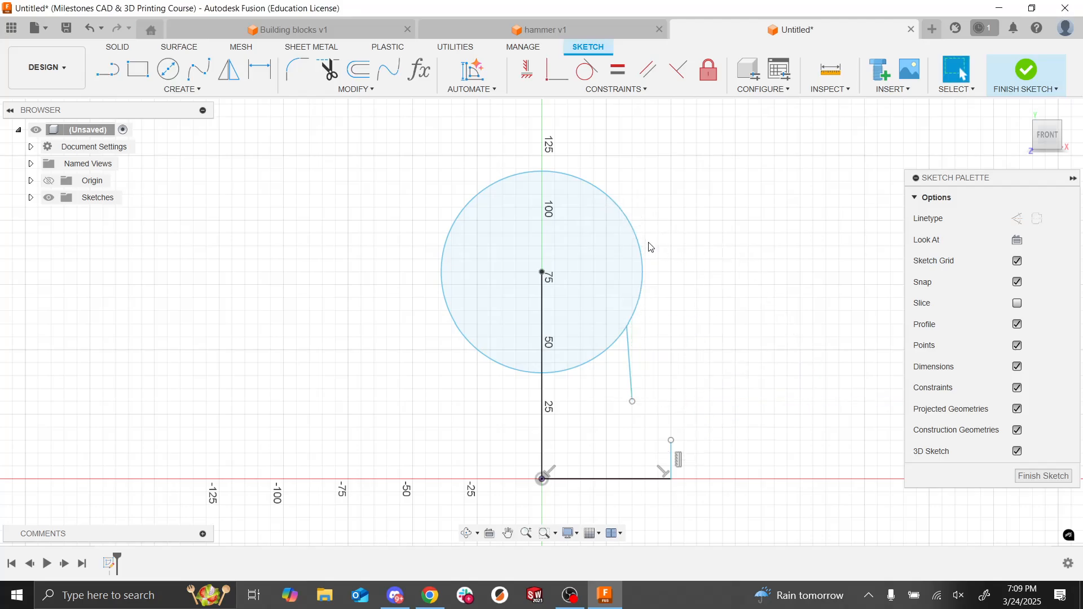
# Step: Sketch a three-point arc from the steep line's lower end to the short vertical line's upper end, bulging inward toward the profile
pyautogui.click(196, 95)
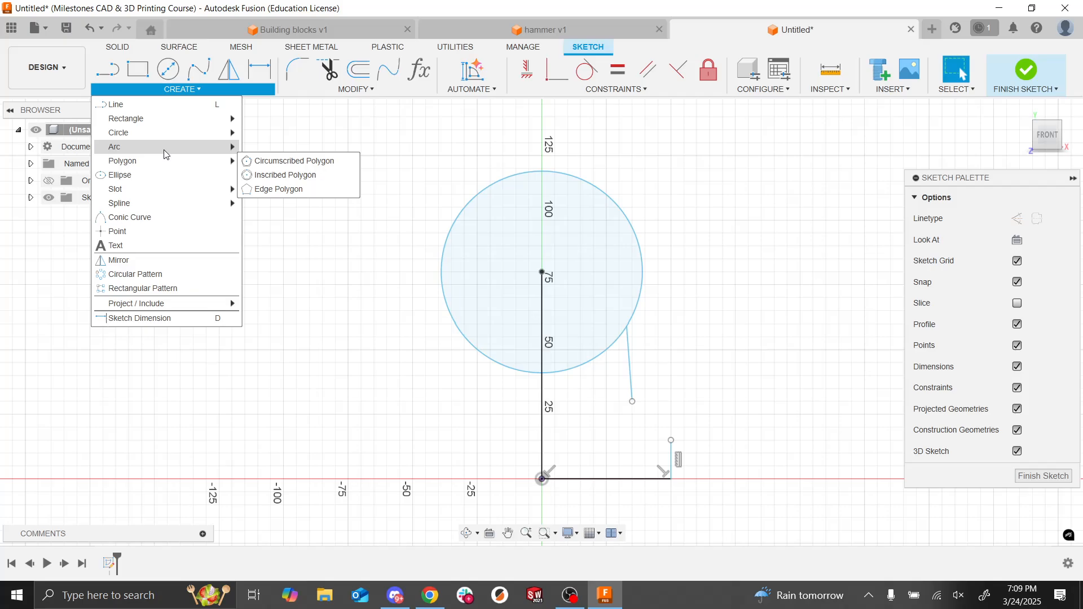
pyautogui.moveTo(164, 154)
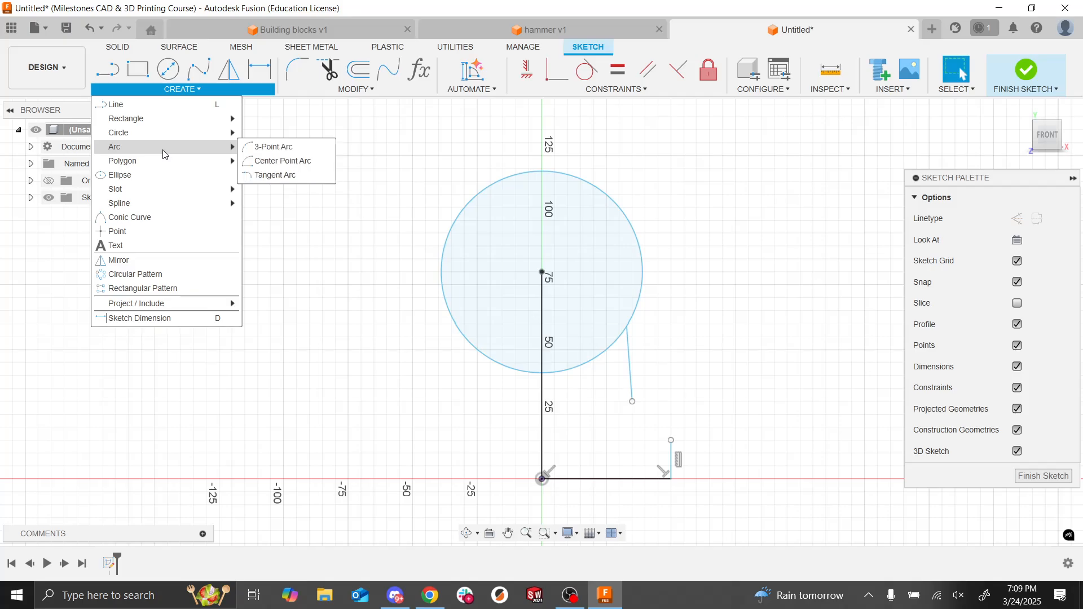
pyautogui.click(261, 148)
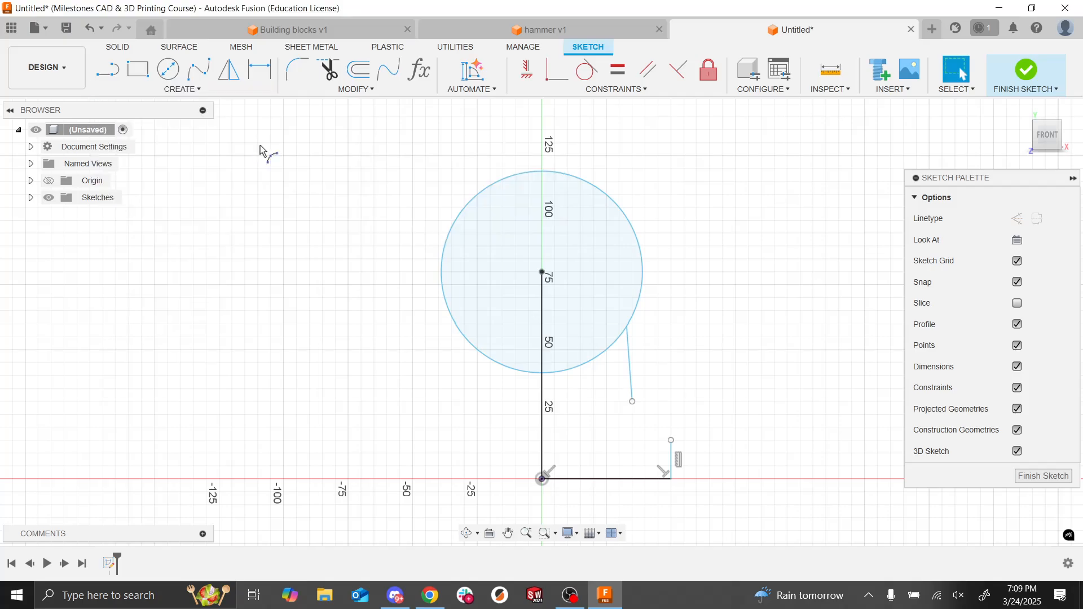
pyautogui.click(633, 403)
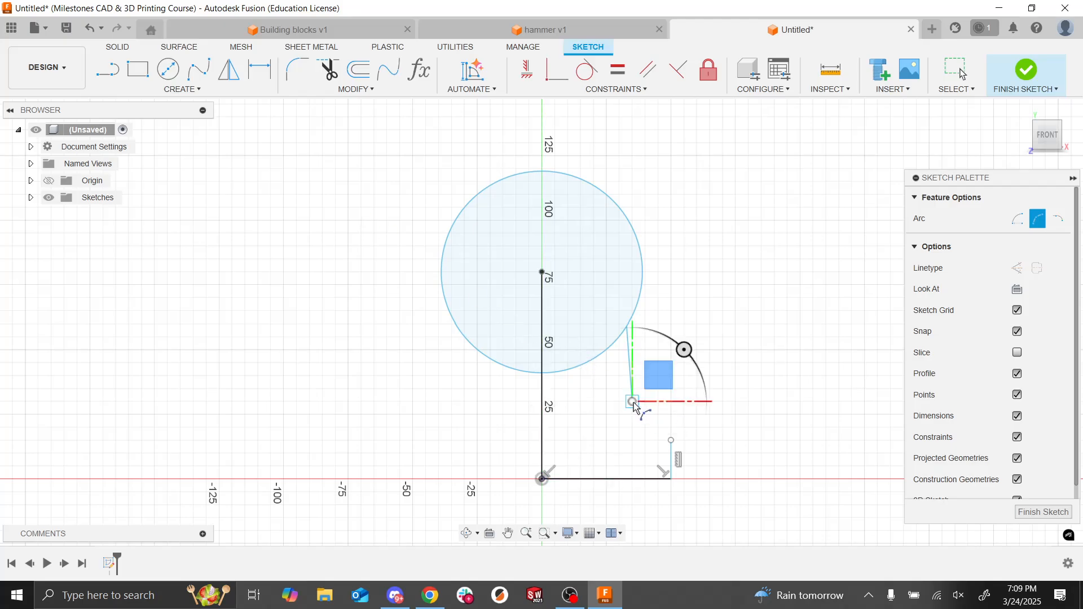
pyautogui.click(672, 441)
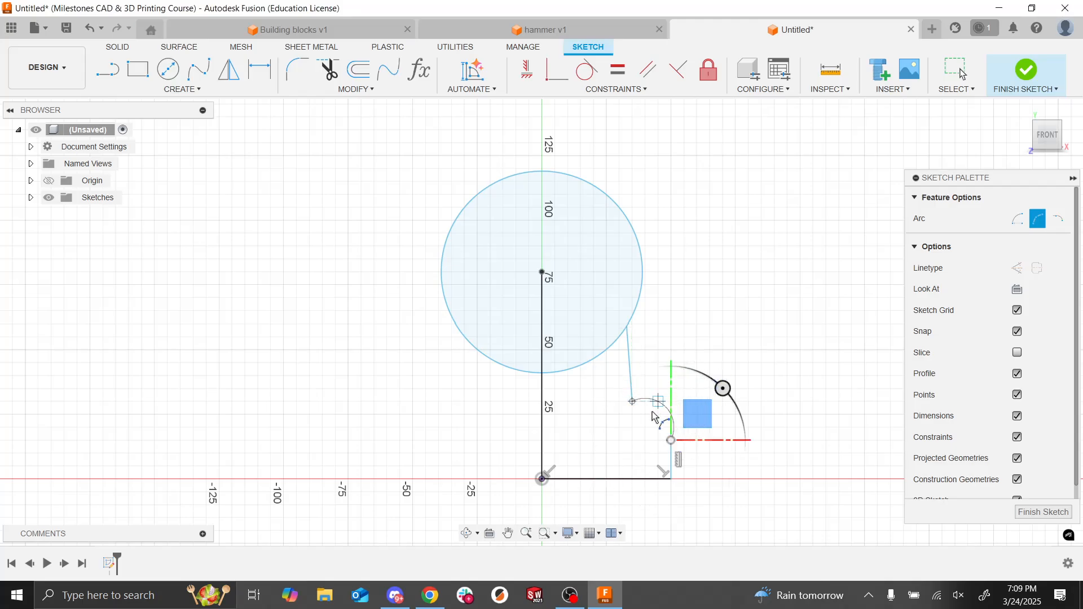
pyautogui.click(631, 438)
pyautogui.press('Escape')
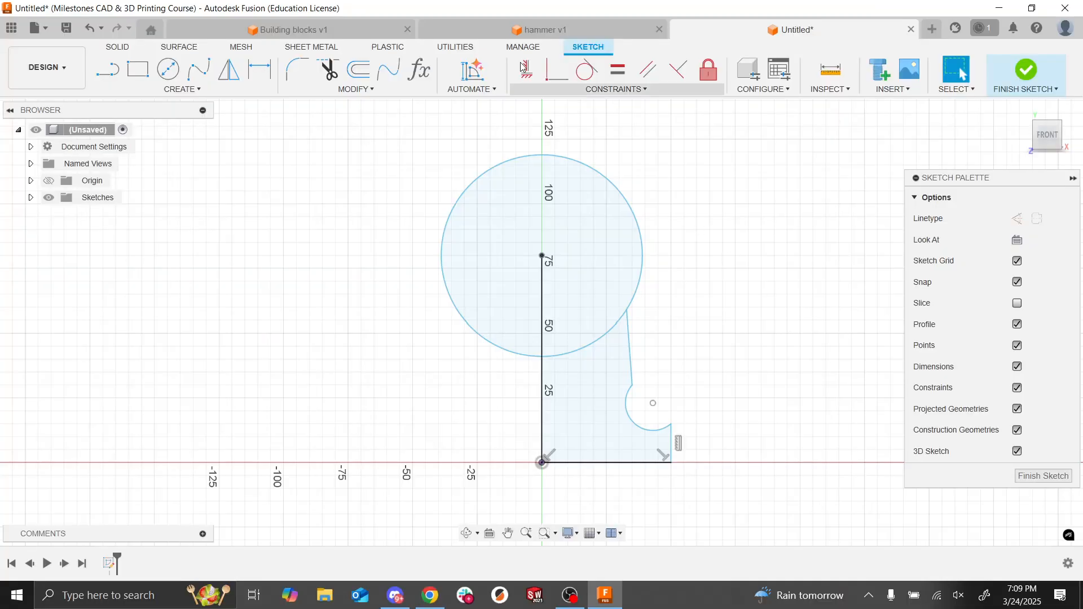
# Step: Dimension the long vertical centre line at 80 mm and the circle's diameter at 30 mm
pyautogui.press('d')
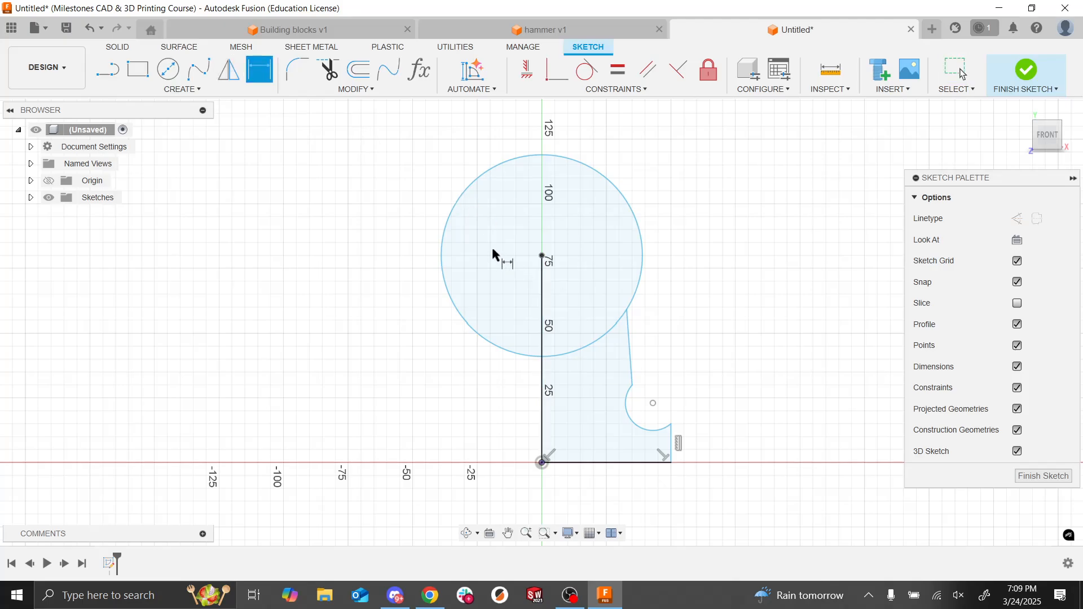
pyautogui.click(543, 289)
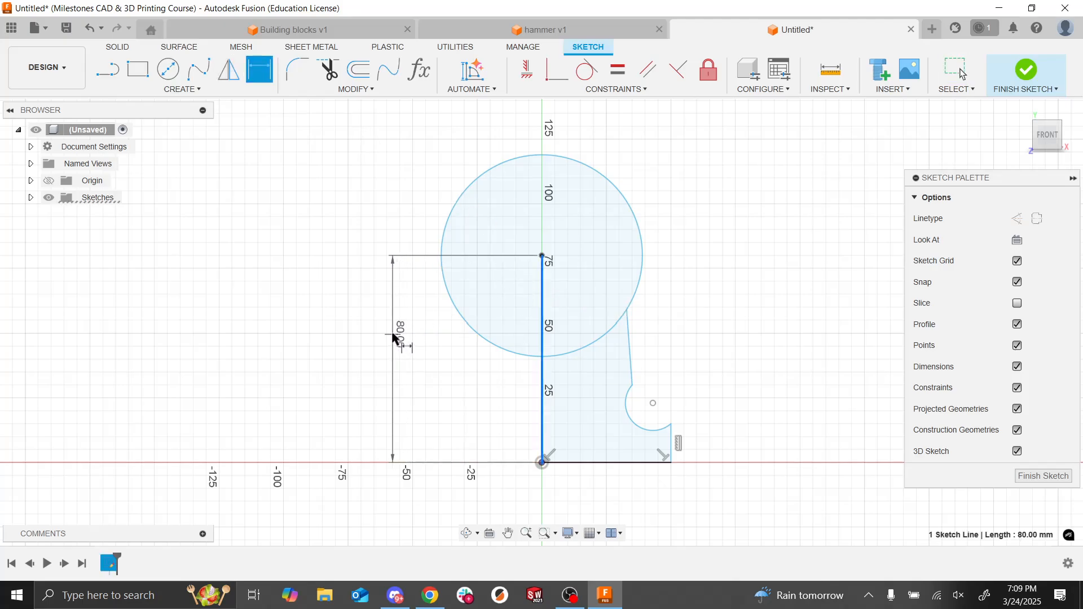
pyautogui.click(394, 341)
pyautogui.press('Return')
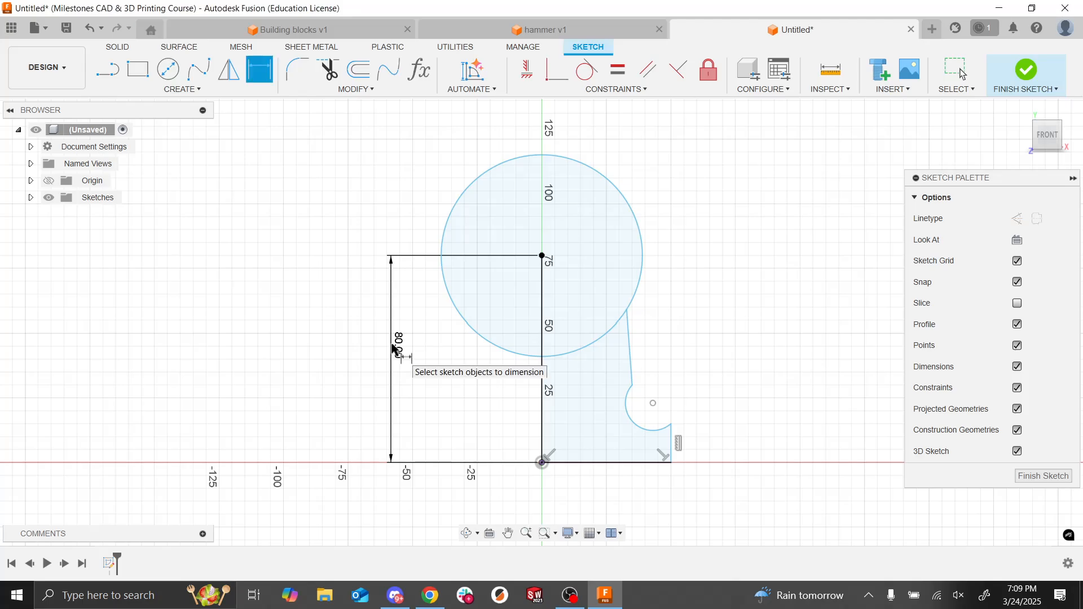
pyautogui.click(453, 213)
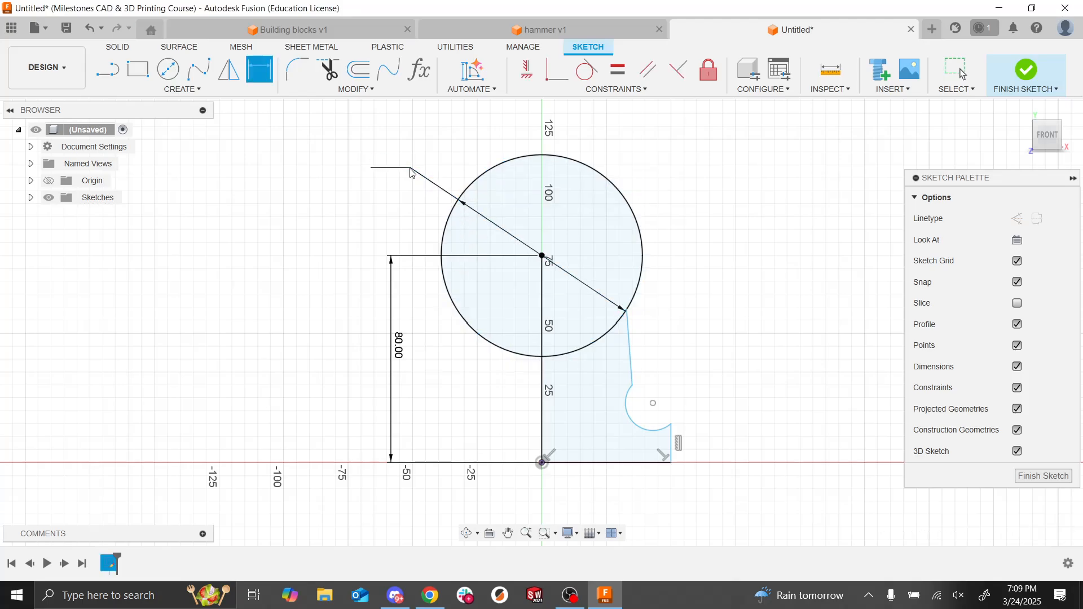
pyautogui.click(411, 168)
pyautogui.write('30')
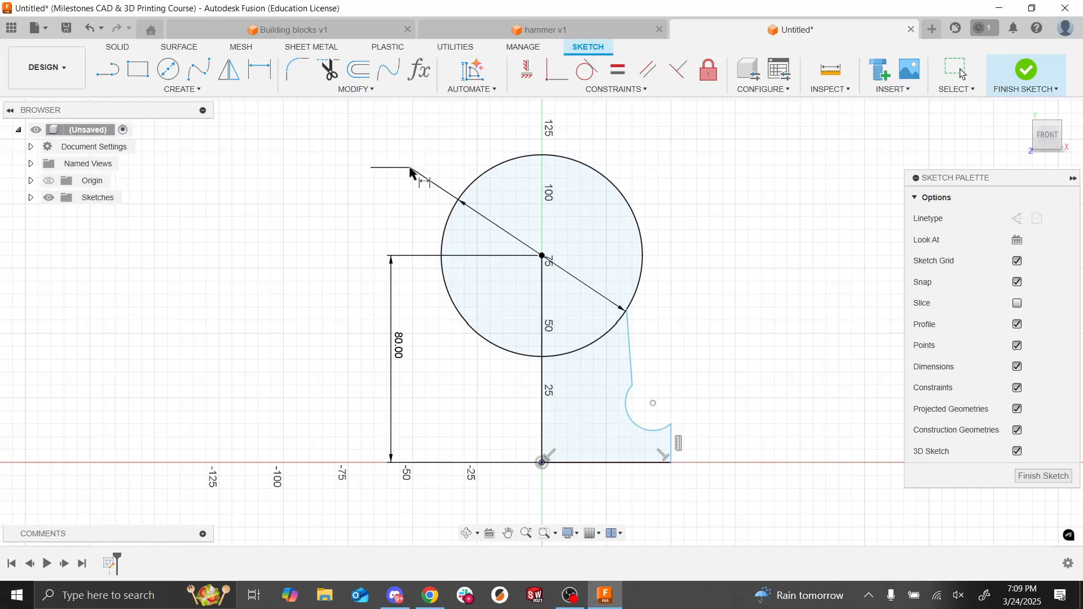
pyautogui.press('Return')
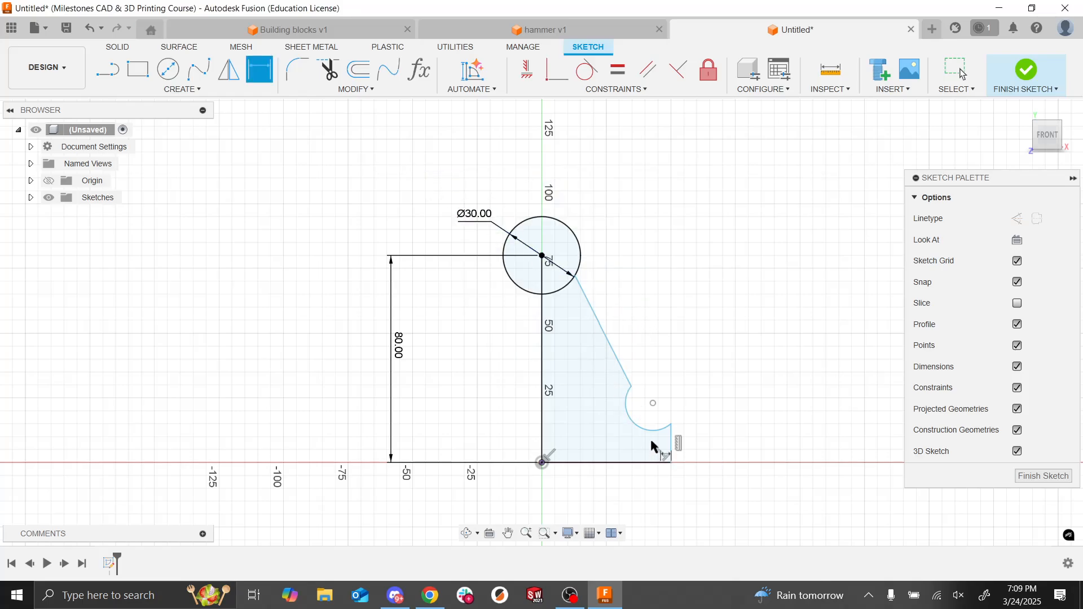
# Step: Dimension the short vertical edge at 15 mm and the horizontal base line at 35 mm
pyautogui.click(671, 449)
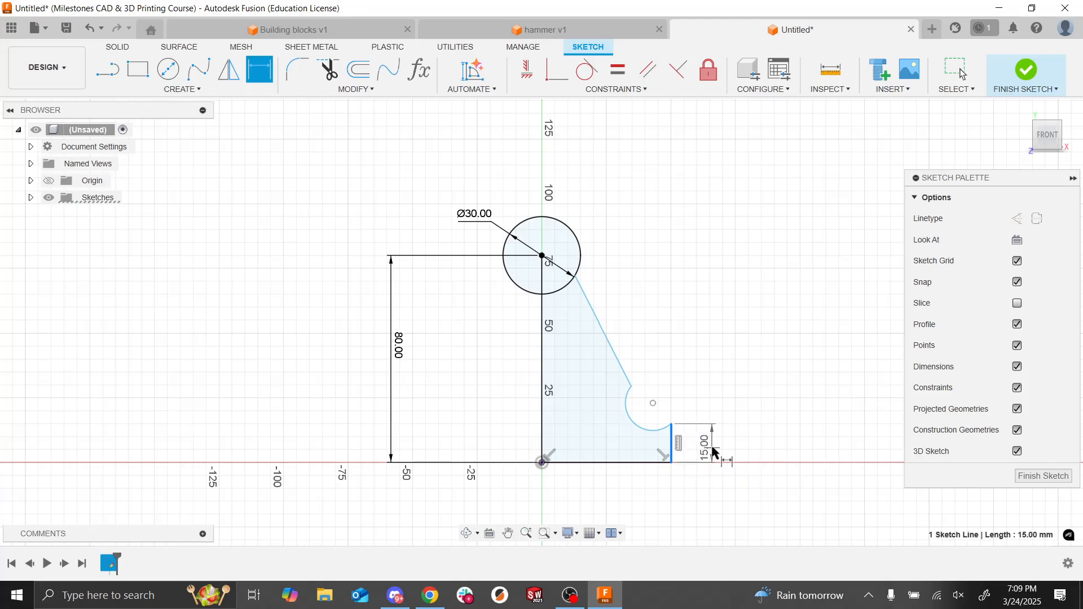
pyautogui.click(732, 447)
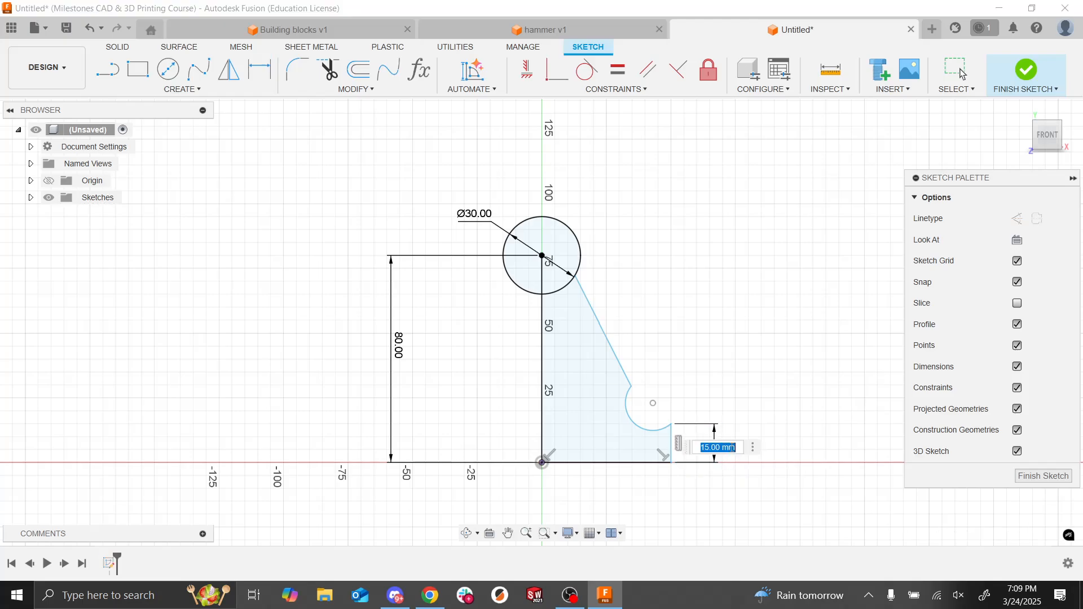
pyautogui.press('Return')
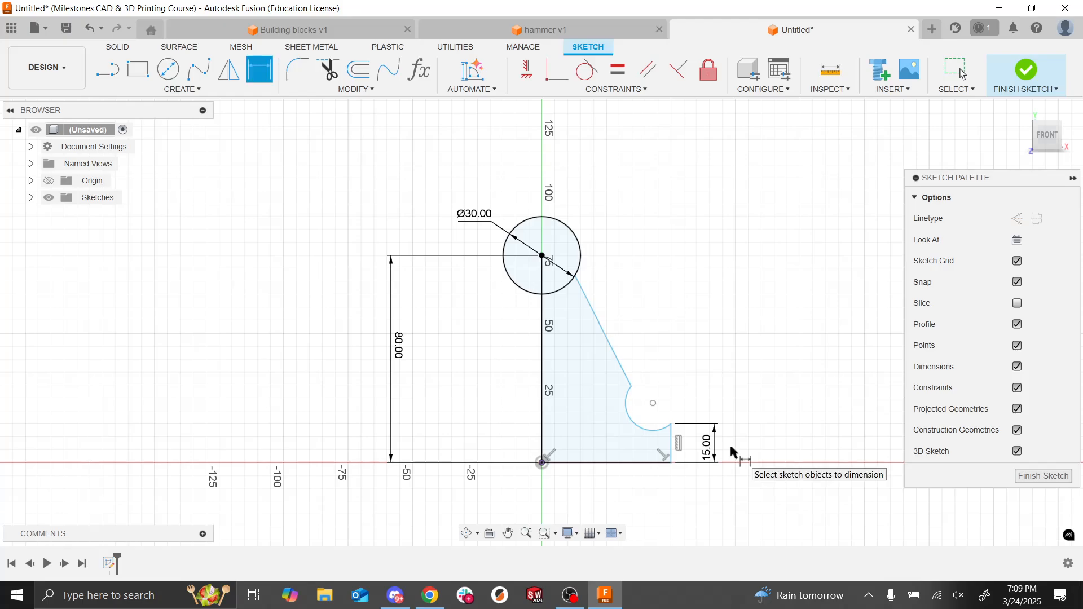
pyautogui.press('Escape')
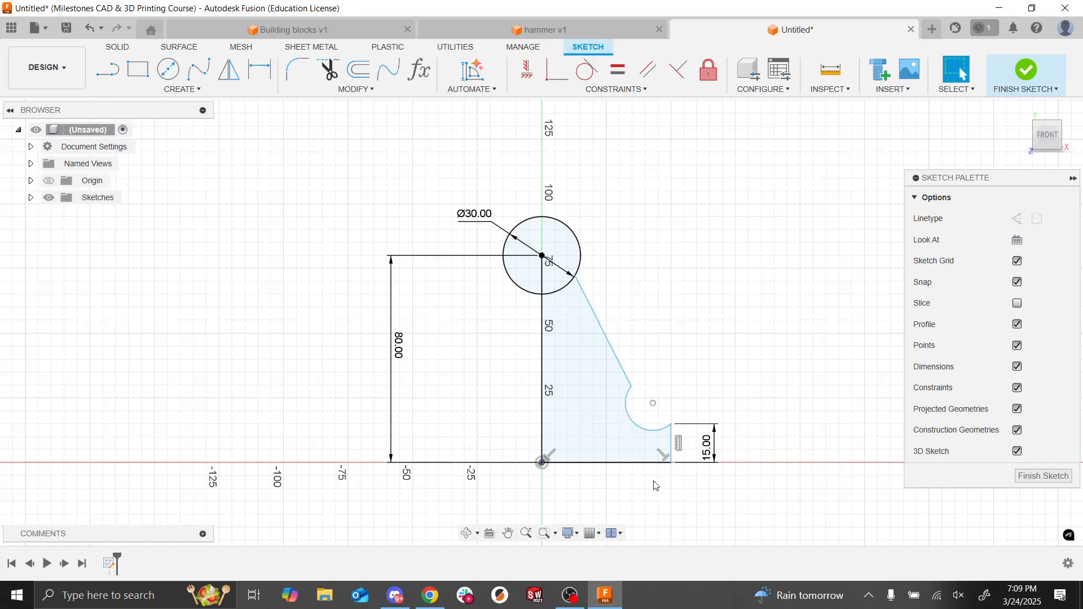
pyautogui.click(643, 463)
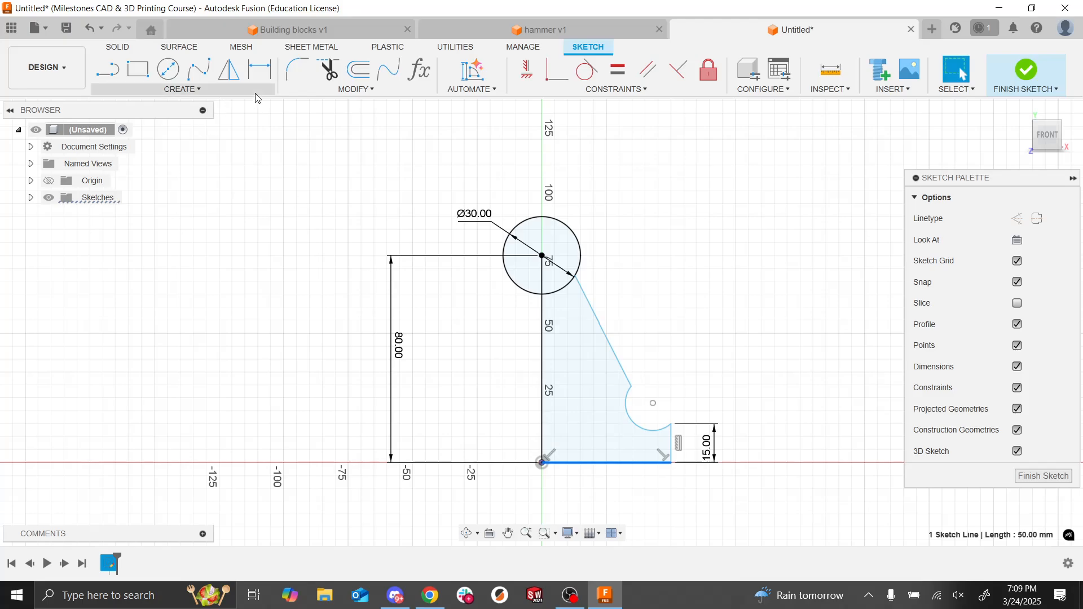
pyautogui.click(260, 70)
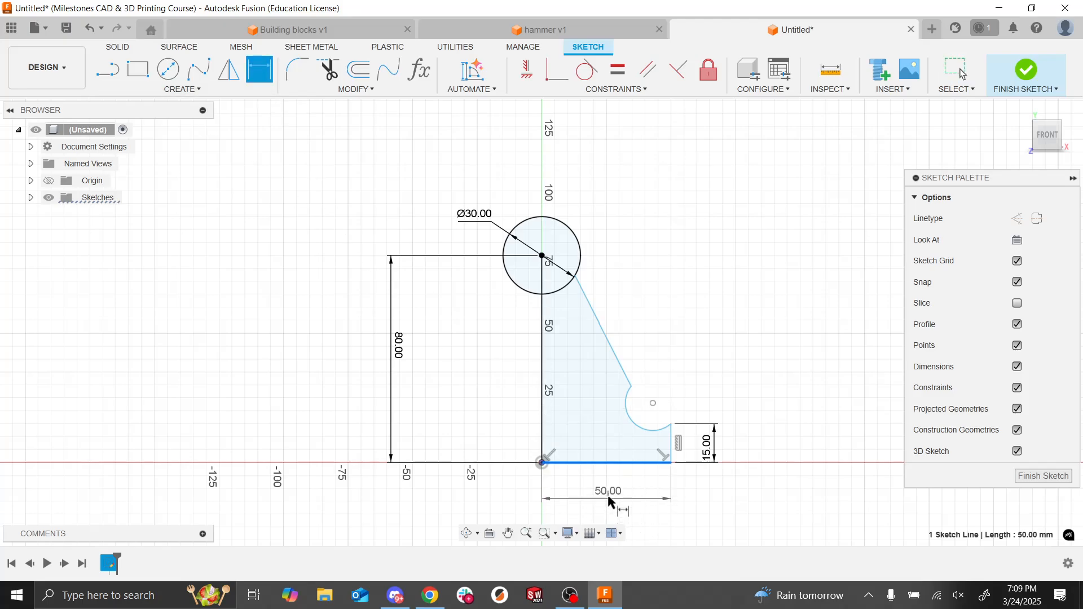
pyautogui.click(609, 495)
pyautogui.write('4')
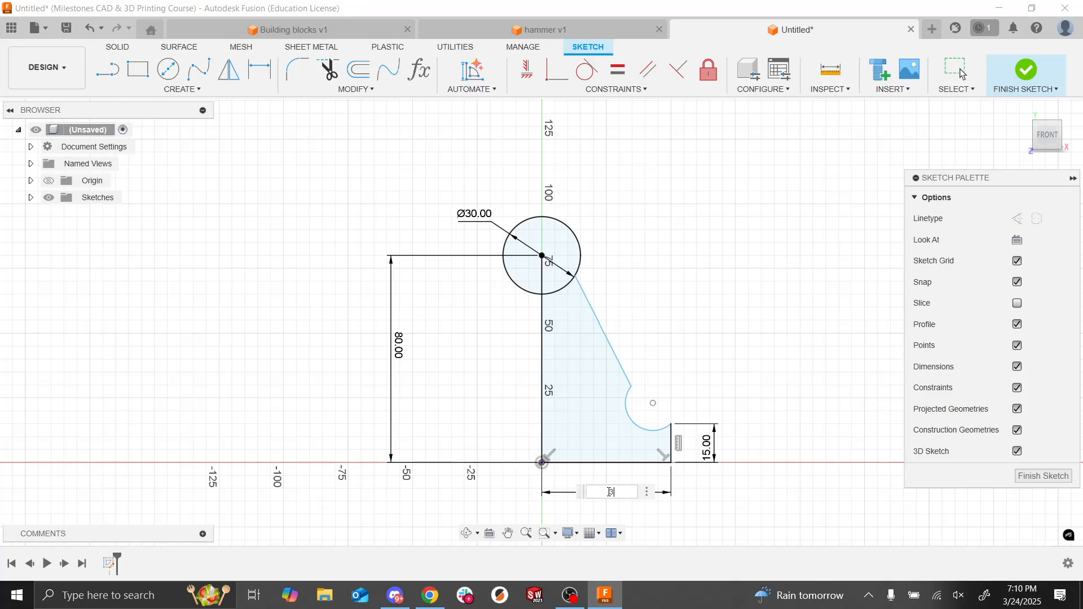
pyautogui.write('5')
pyautogui.press('Return')
pyautogui.press('Escape')
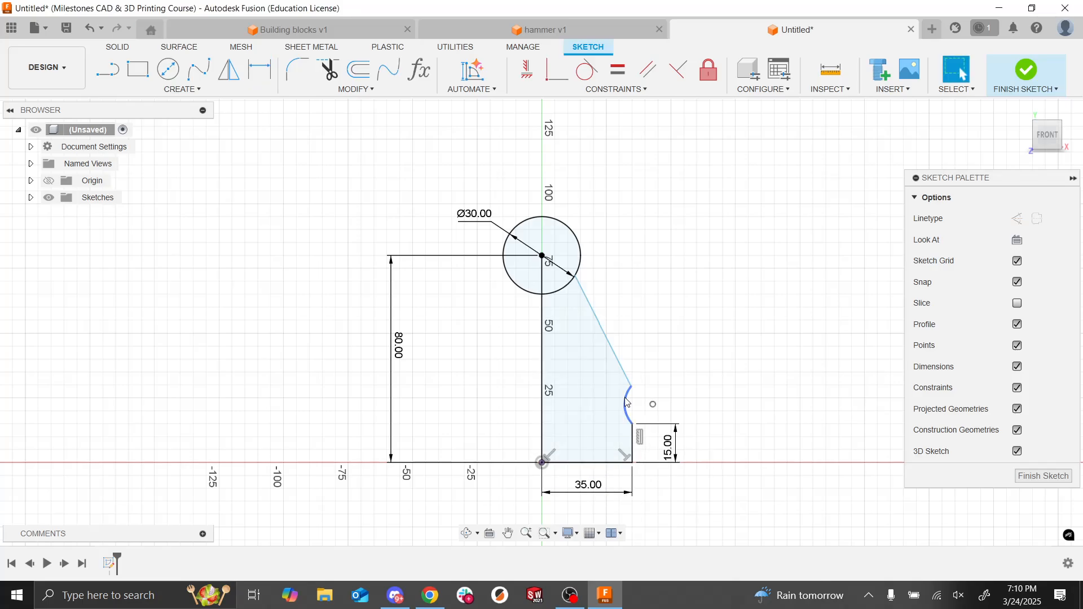
# Step: Pull the joint between the steep line and the arc inward toward the centre line, and make the line and arc tangent
pyautogui.moveTo(652, 405); pyautogui.dragTo(567, 393)
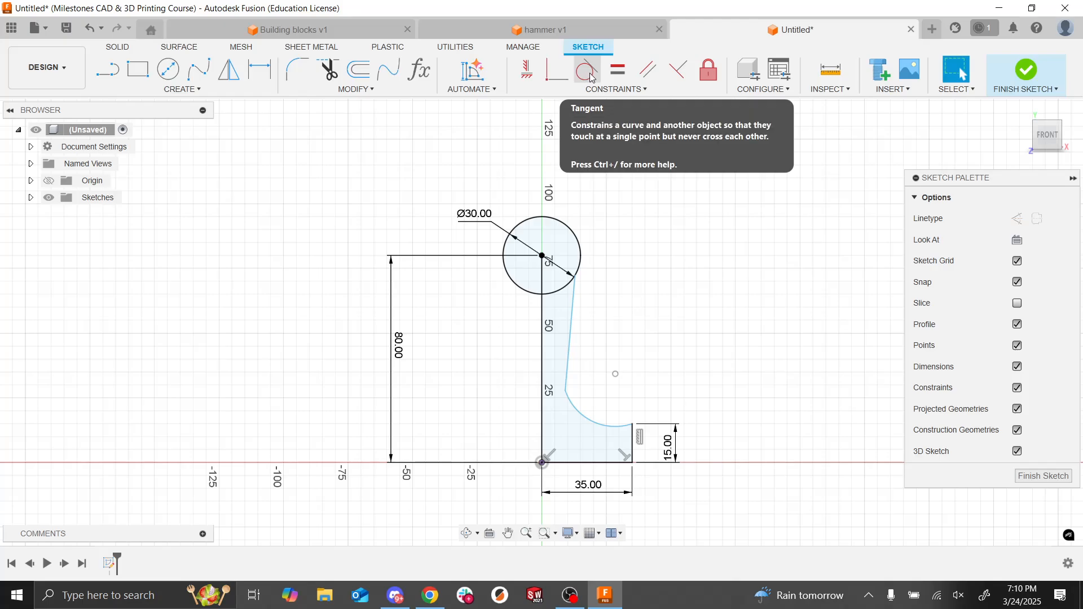
pyautogui.click(568, 339)
pyautogui.keyDown('ctrl'); pyautogui.click(571, 400); pyautogui.keyUp('ctrl')
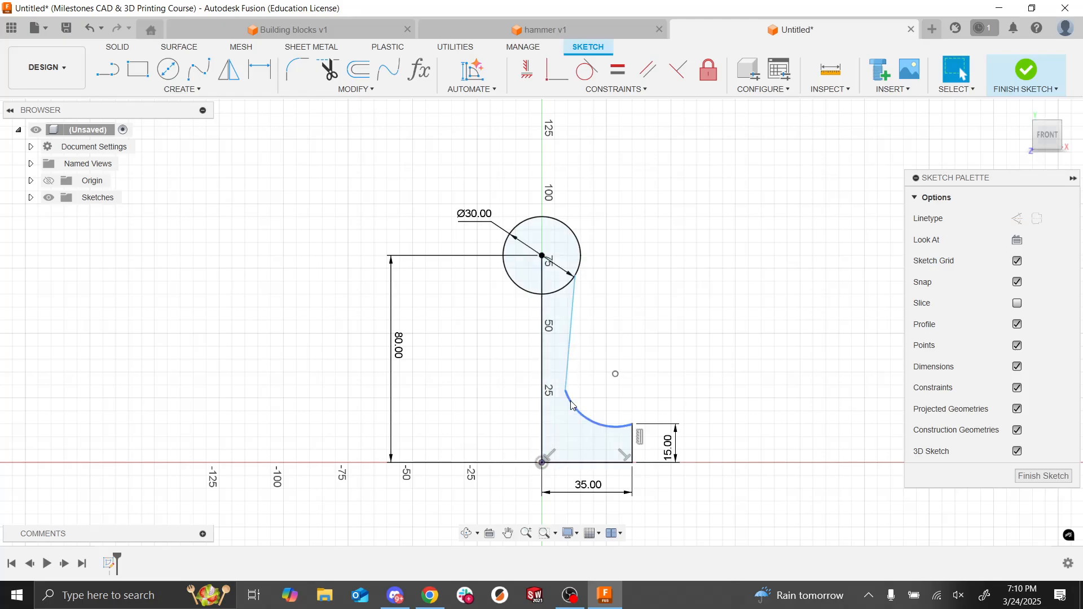
pyautogui.click(584, 75)
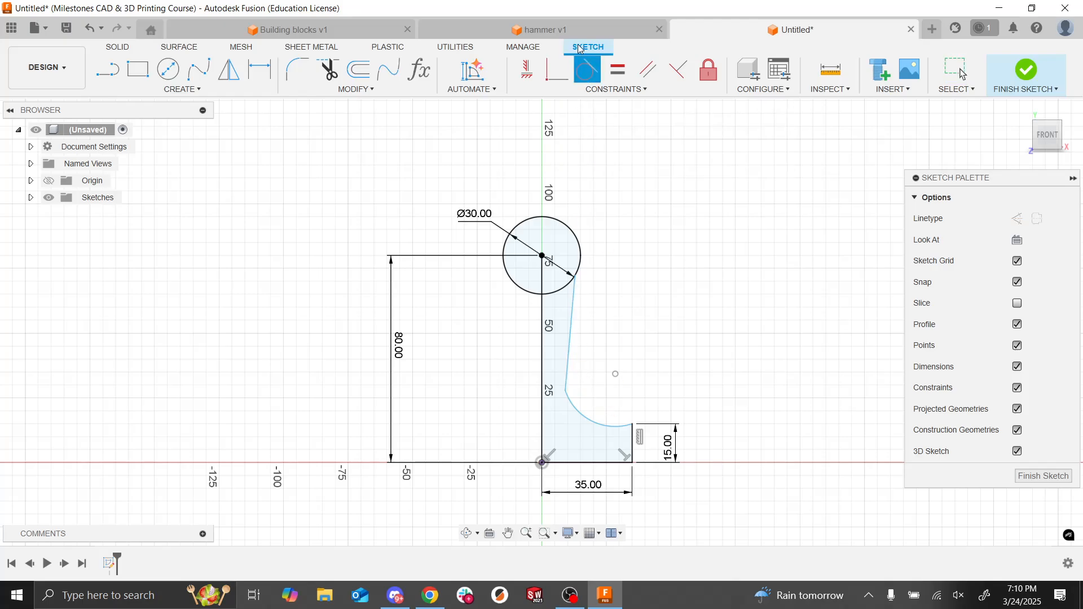
pyautogui.click(567, 345)
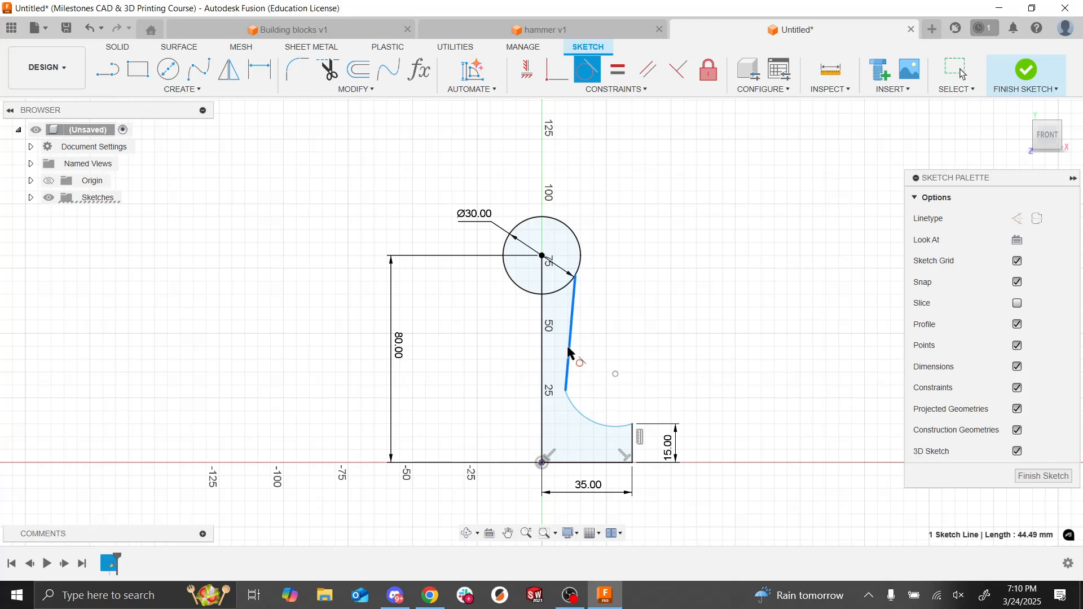
pyautogui.click(570, 401)
pyautogui.press('Escape')
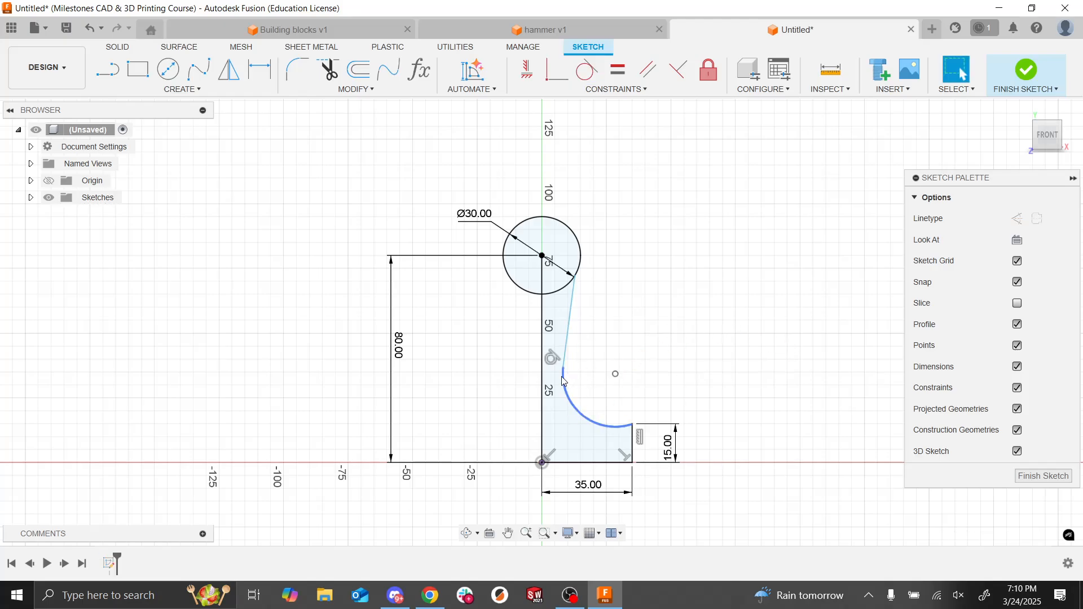
# Step: Move the arc's centre point outward from the centre line and set the arc's radius to 20 mm
pyautogui.moveTo(616, 377); pyautogui.dragTo(646, 372)
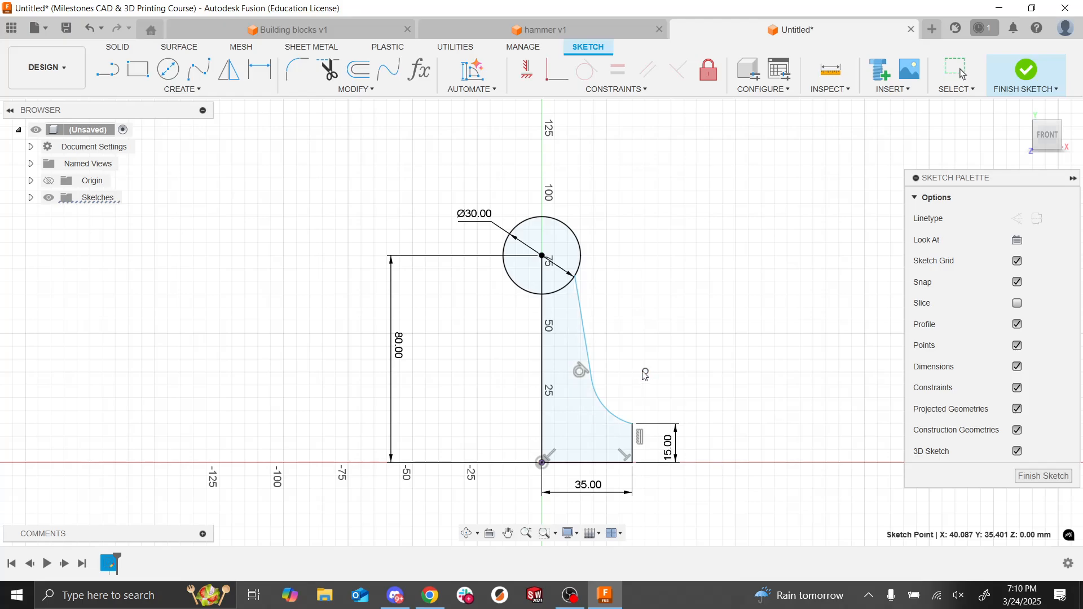
pyautogui.click(260, 69)
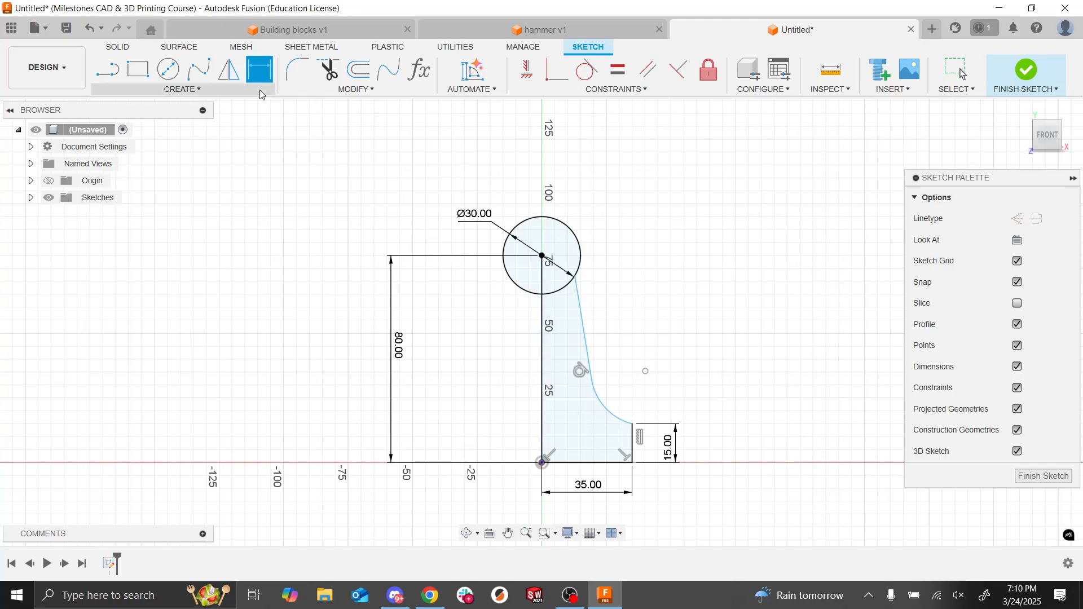
pyautogui.click(609, 411)
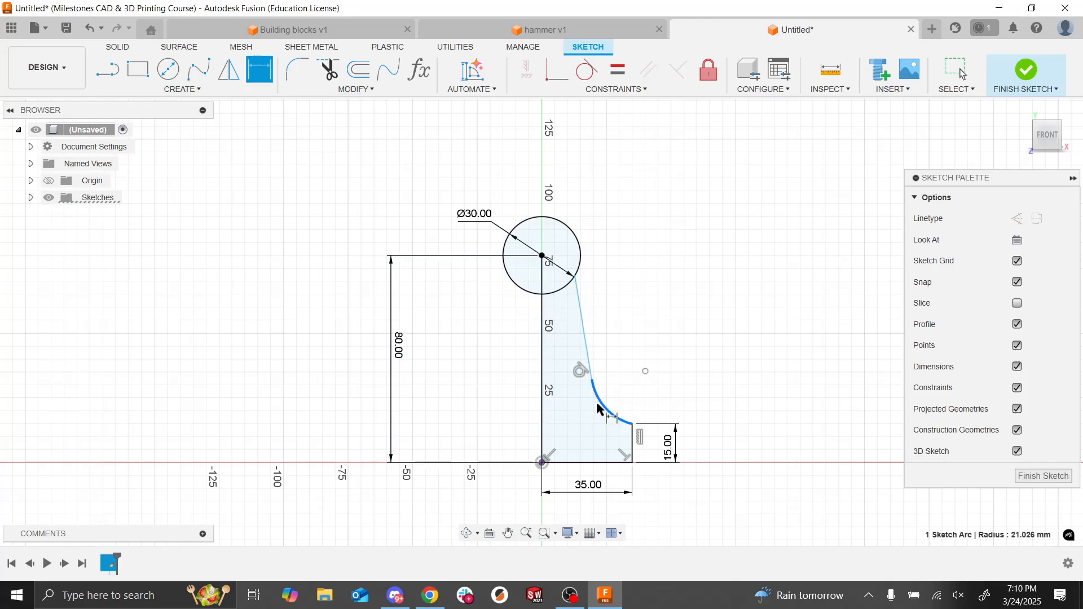
pyautogui.click(722, 386)
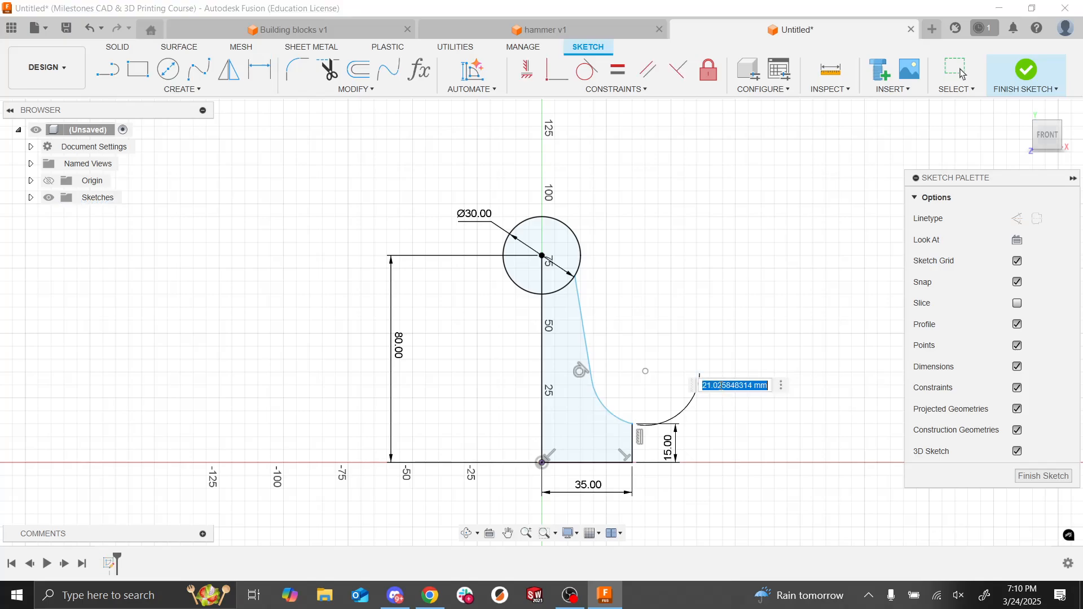
pyautogui.write('20')
pyautogui.press('Return')
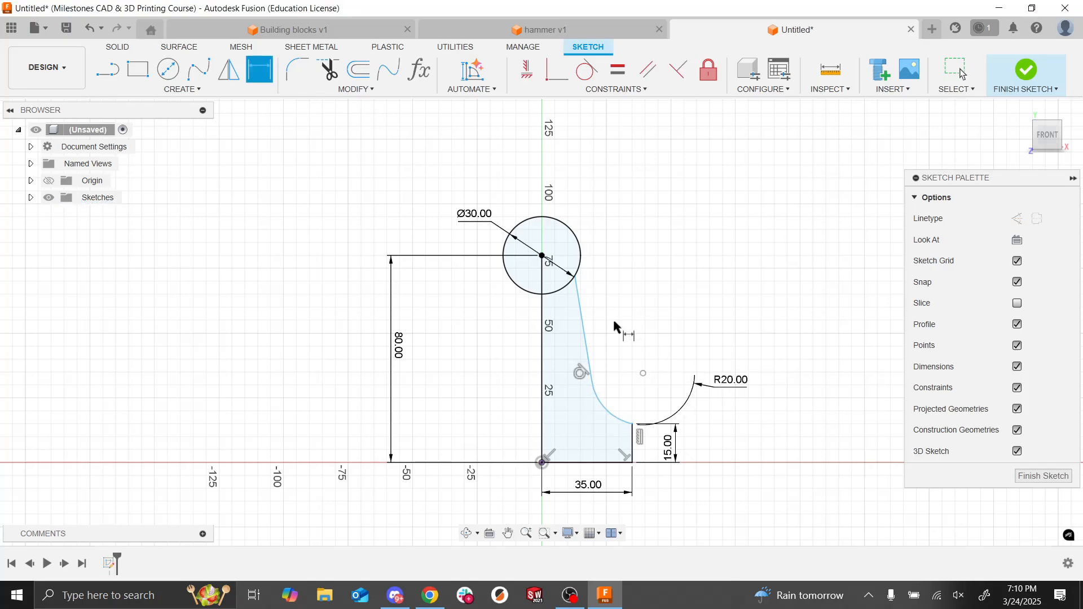
# Step: Dimension the sloped line at 10 degrees to the vertical centre line and 40 mm long
pyautogui.click(585, 317)
pyautogui.click(541, 330)
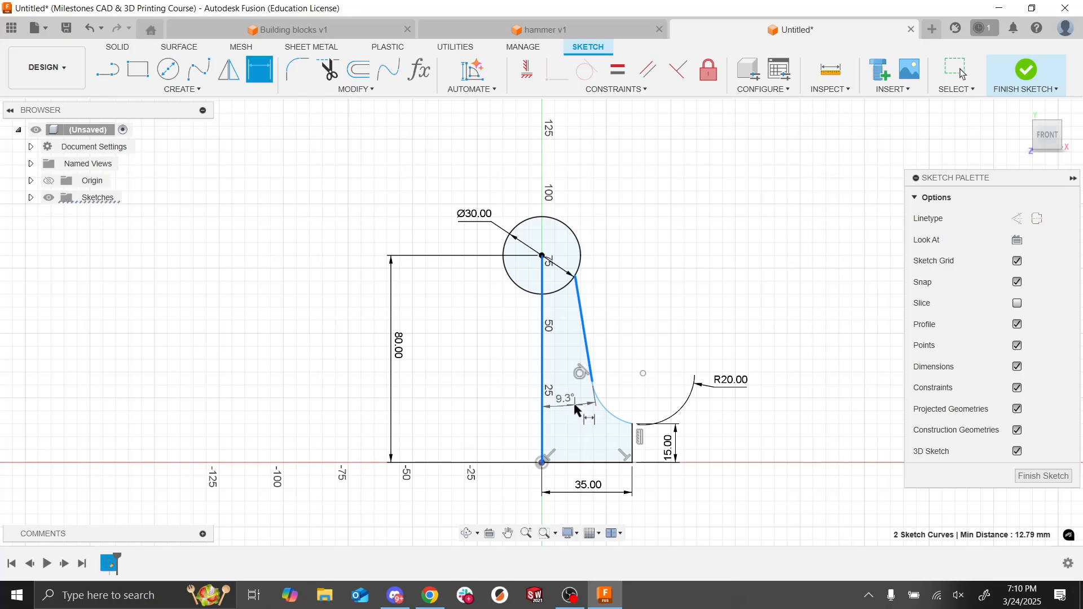
pyautogui.click(581, 414)
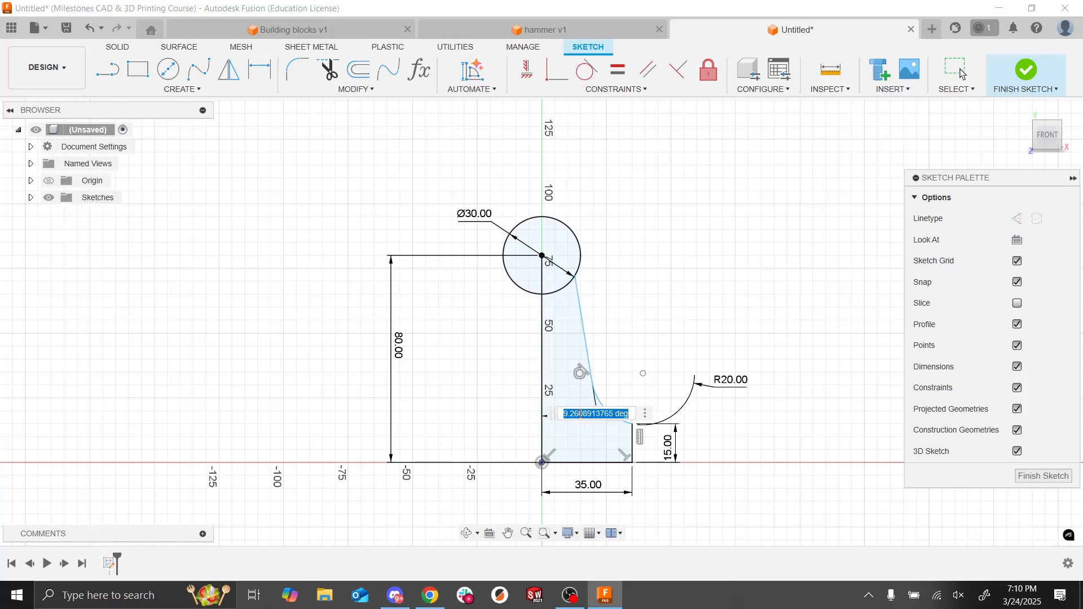
pyautogui.write('10')
pyautogui.press('Return')
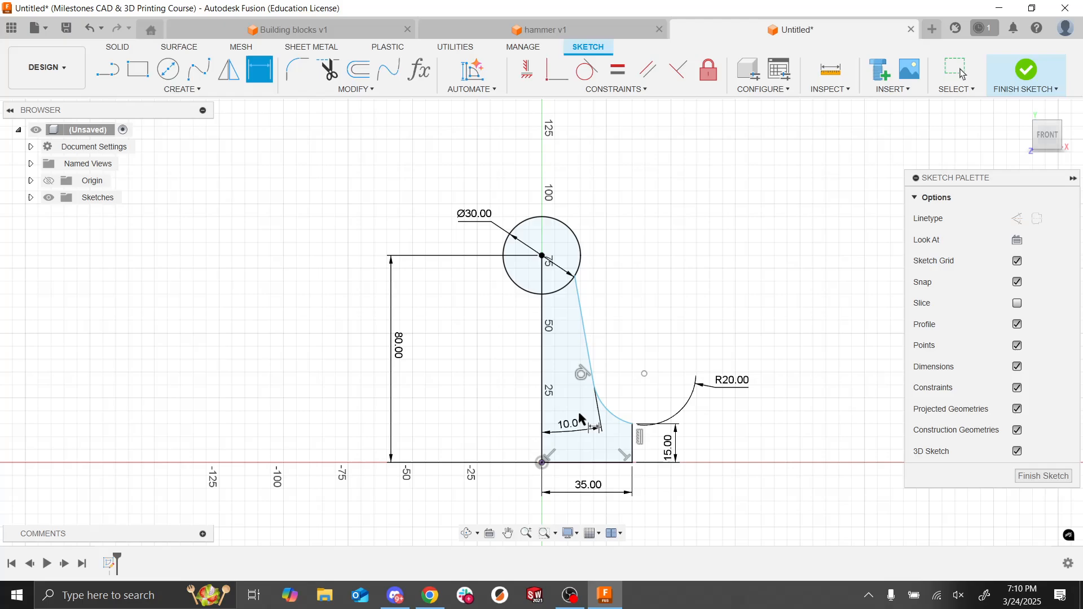
pyautogui.click(587, 354)
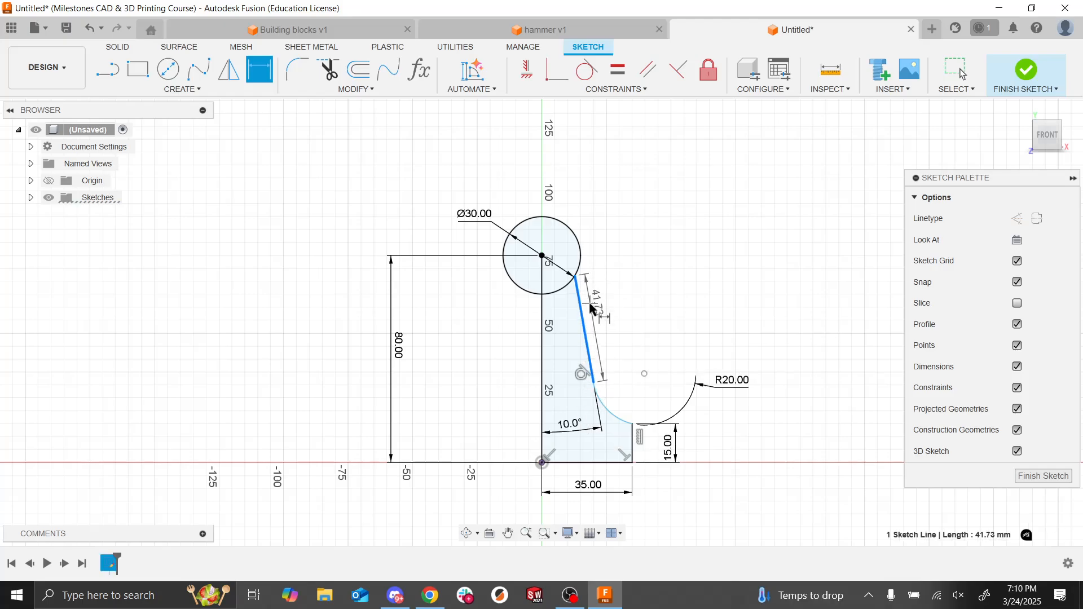
pyautogui.click(628, 324)
pyautogui.write('40')
pyautogui.press('Return')
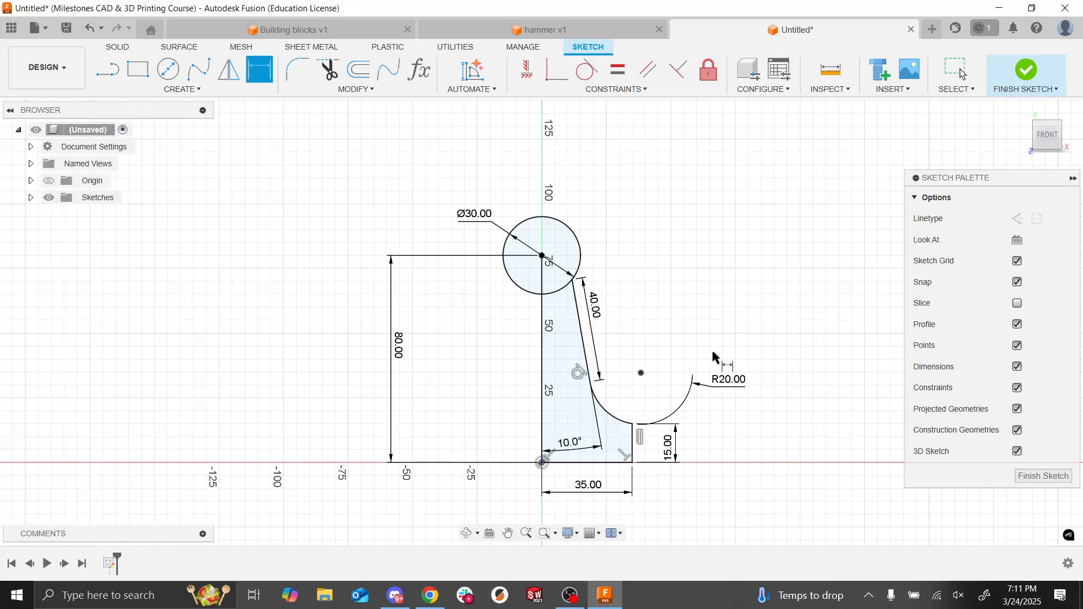
pyautogui.press('Escape')
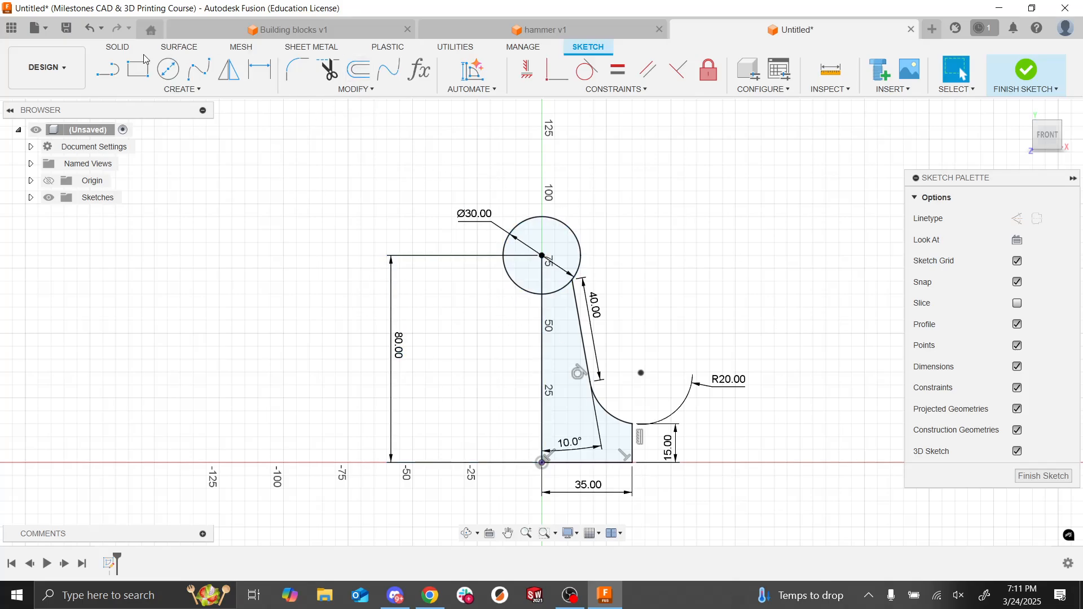
pyautogui.click(108, 69)
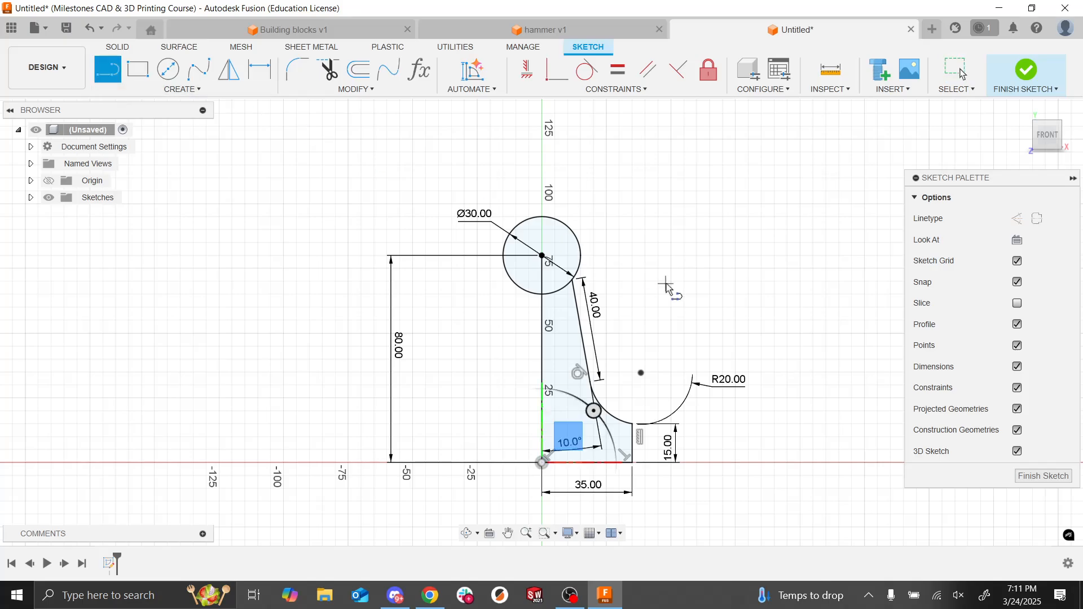
pyautogui.click(540, 256)
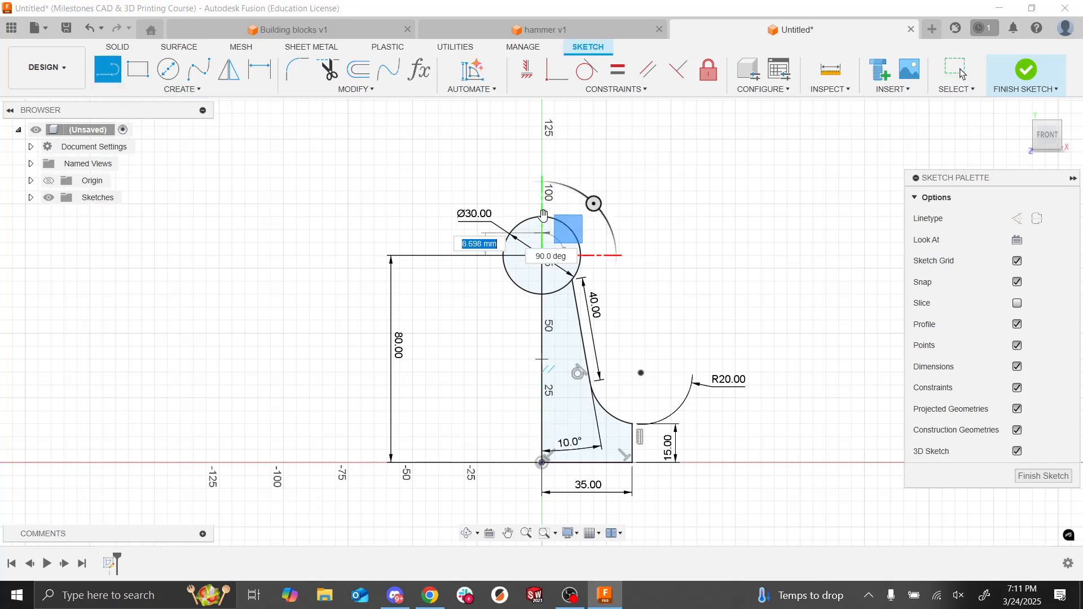
pyautogui.press('Escape')
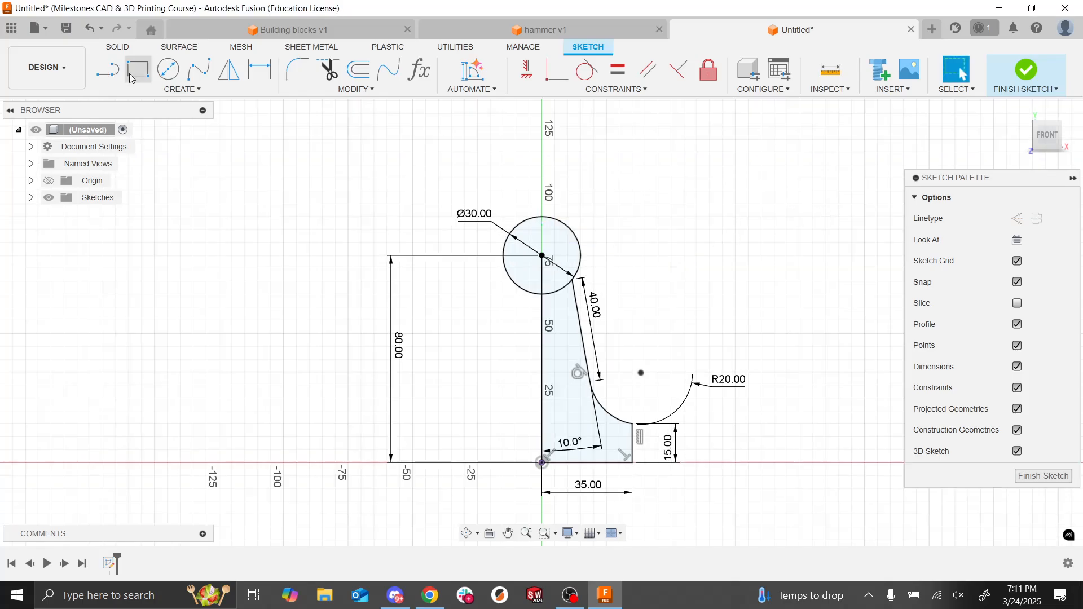
pyautogui.click(107, 69)
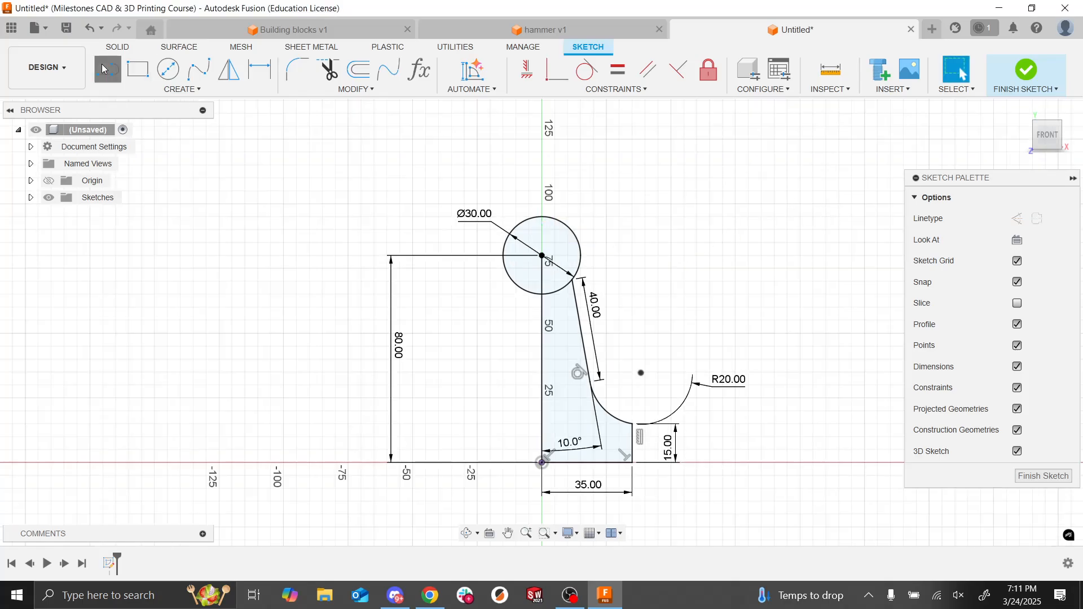
pyautogui.click(542, 256)
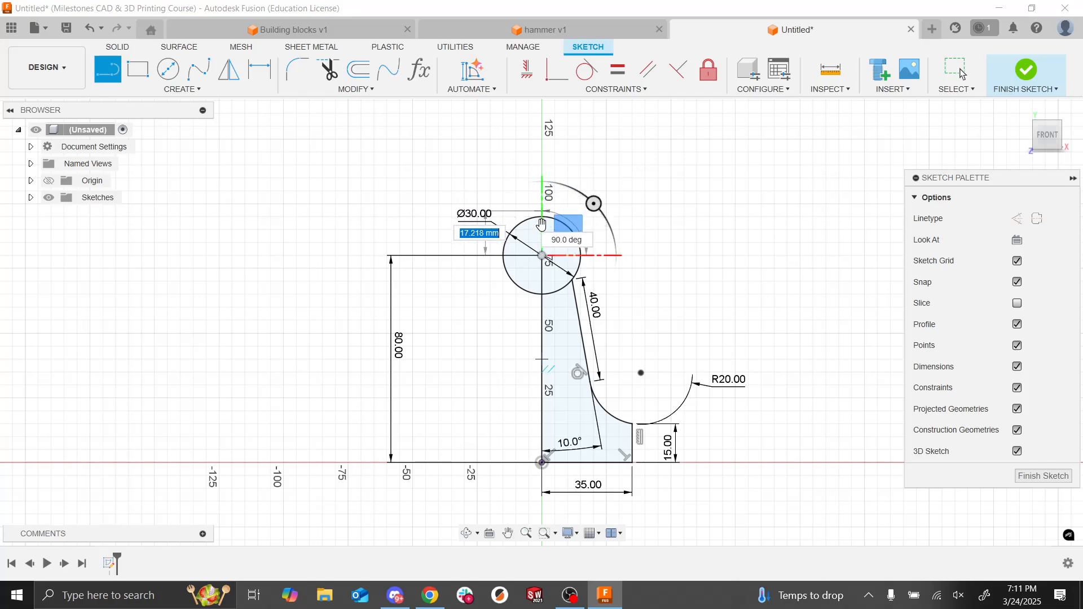
pyautogui.scroll(-5, 542, 223)
pyautogui.scroll(5, 541, 224)
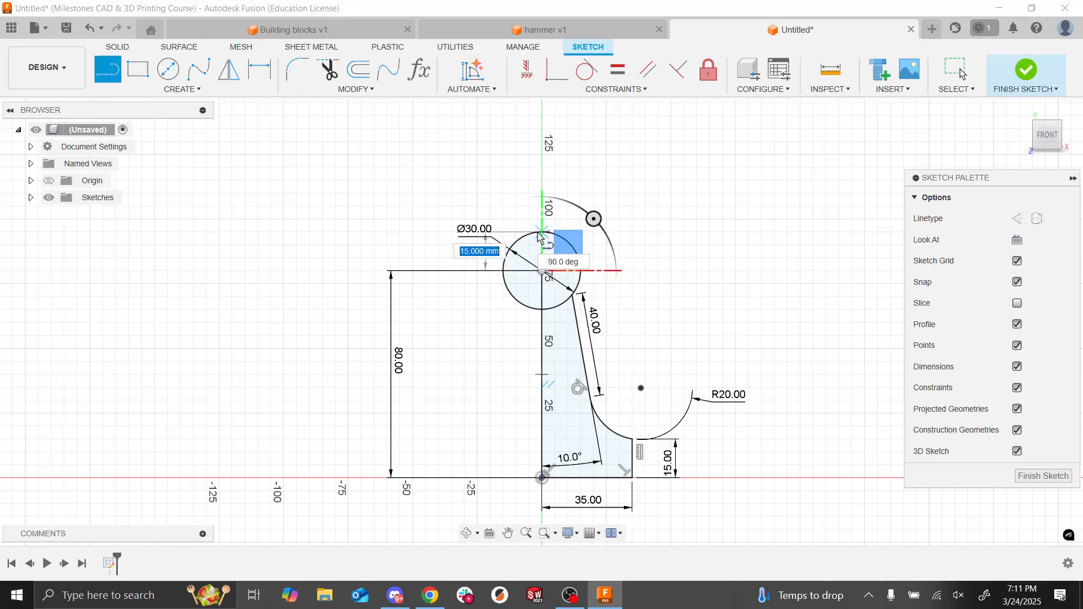
pyautogui.press('Escape')
pyautogui.press('Escape')
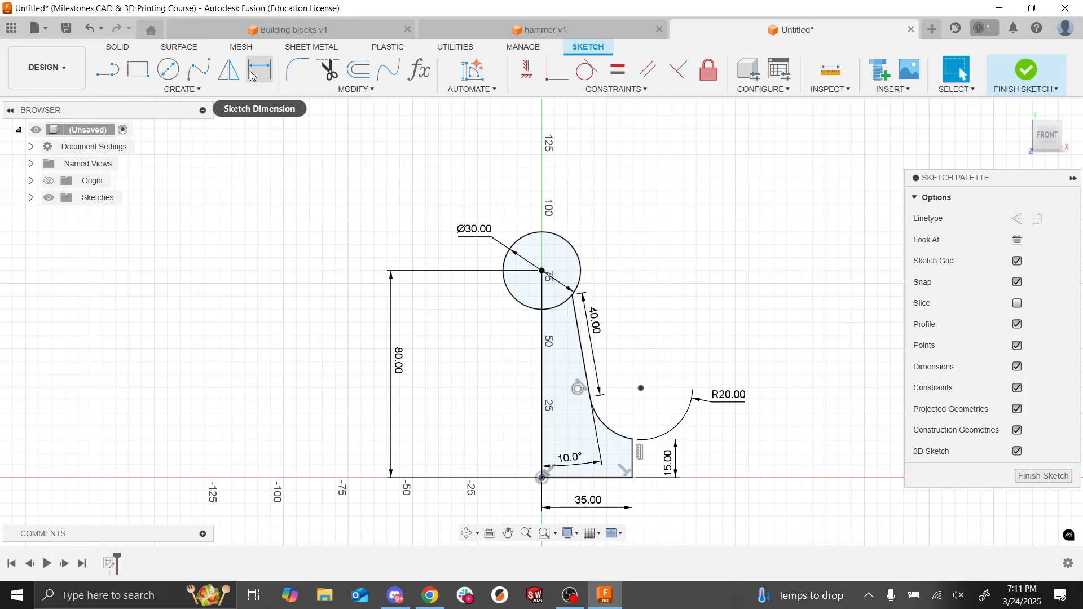
pyautogui.click(359, 69)
pyautogui.click(329, 72)
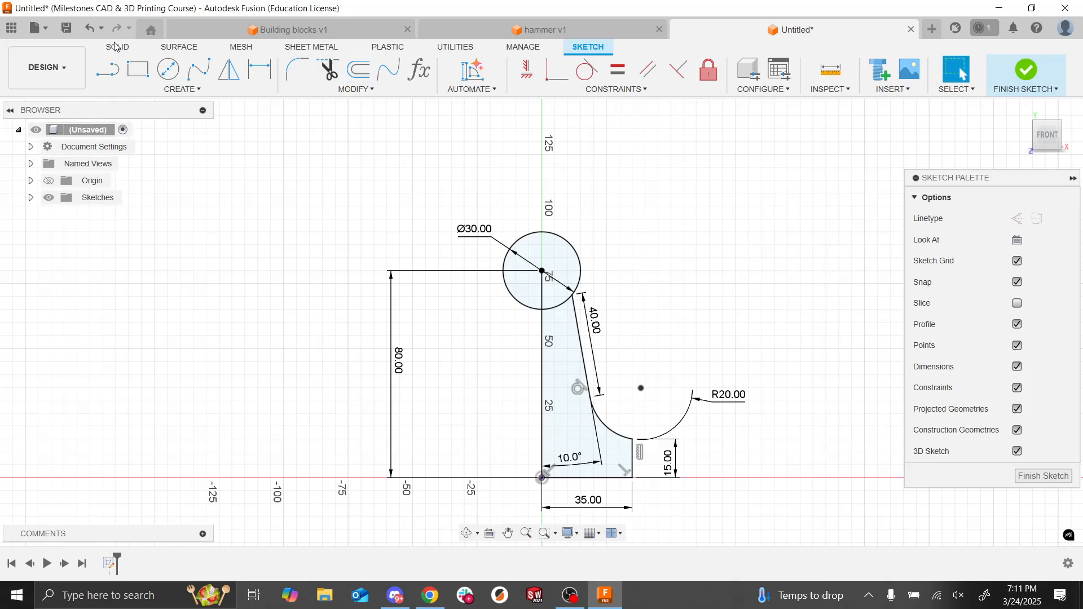
# Step: Draw a vertical line from the head circle's centre up to the top of the circle
pyautogui.press('l')
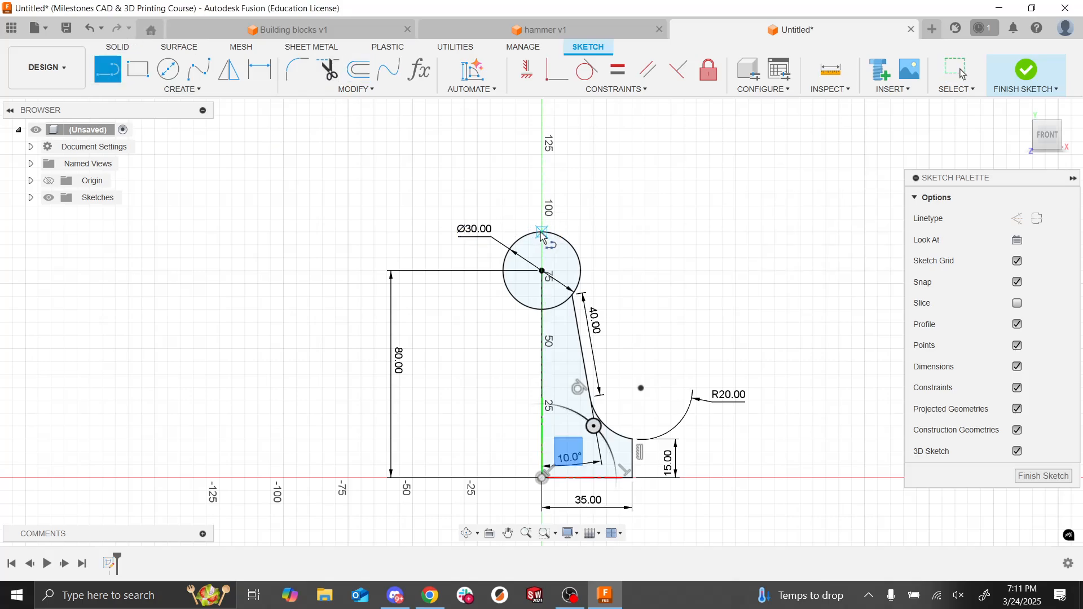
pyautogui.click(542, 271)
pyautogui.press('Escape')
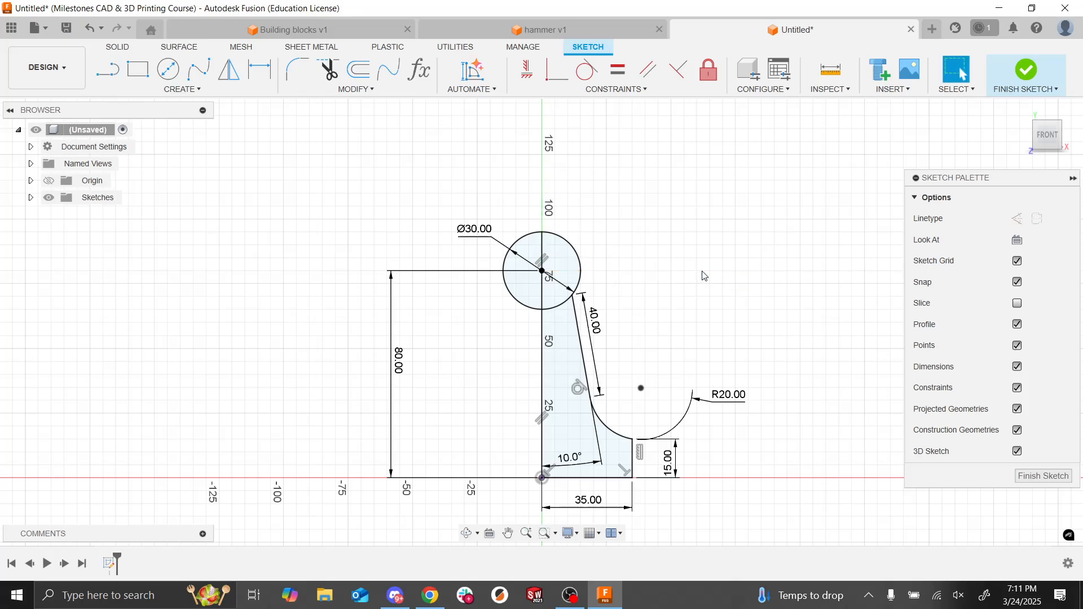
# Step: Trim away the circle's half outside the profile and its lower arc between the centre line and the sloped line
pyautogui.click(328, 69)
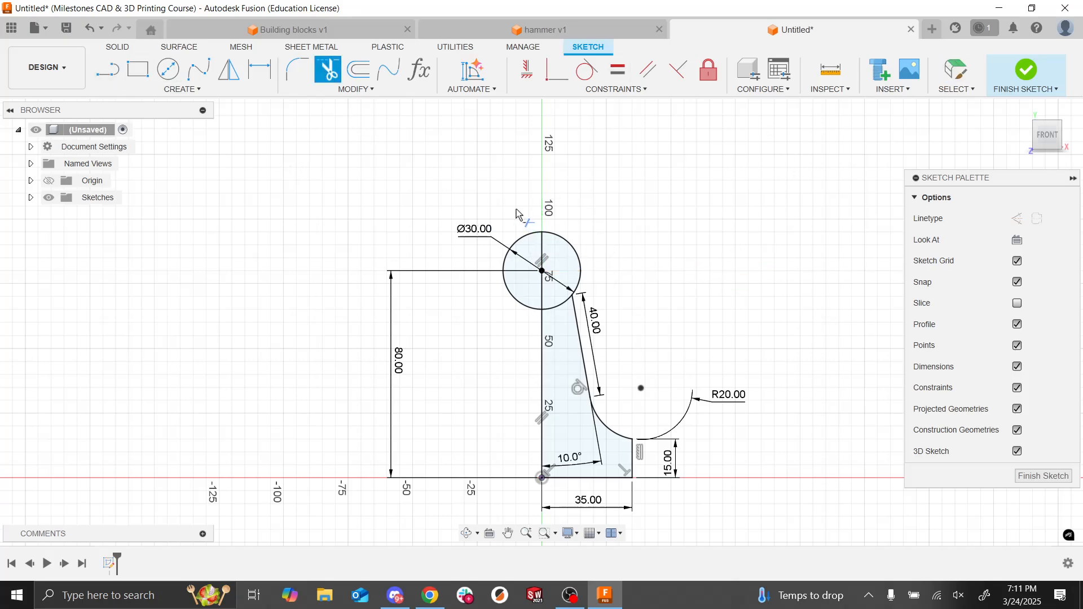
pyautogui.click(518, 240)
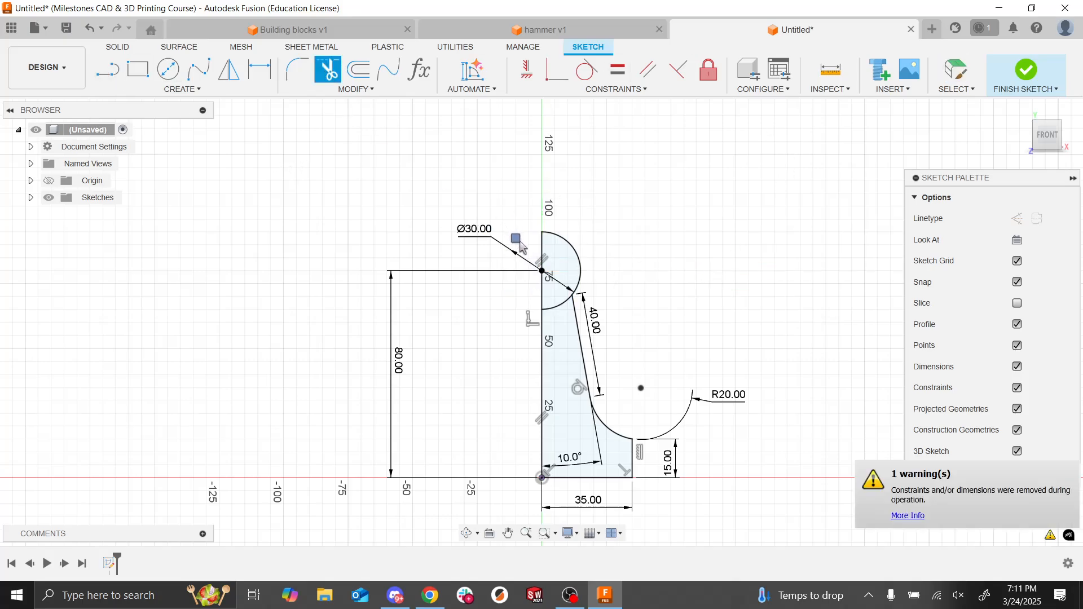
pyautogui.click(560, 310)
pyautogui.press('Escape')
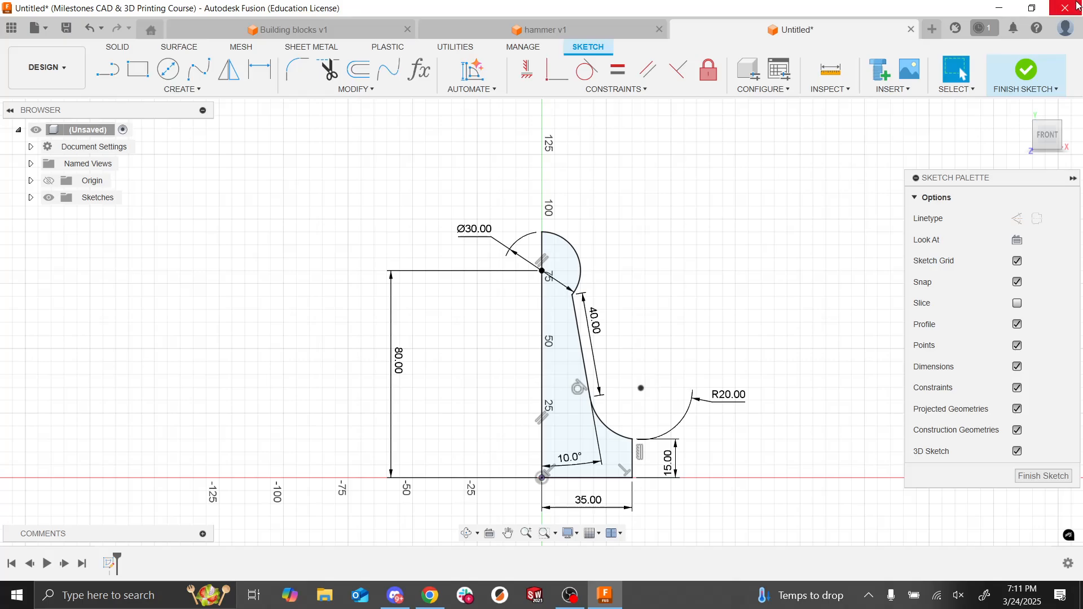
# Step: Finish the sketch and revolve the half profile 360 degrees about the vertical centre line as a new body
pyautogui.click(1028, 79)
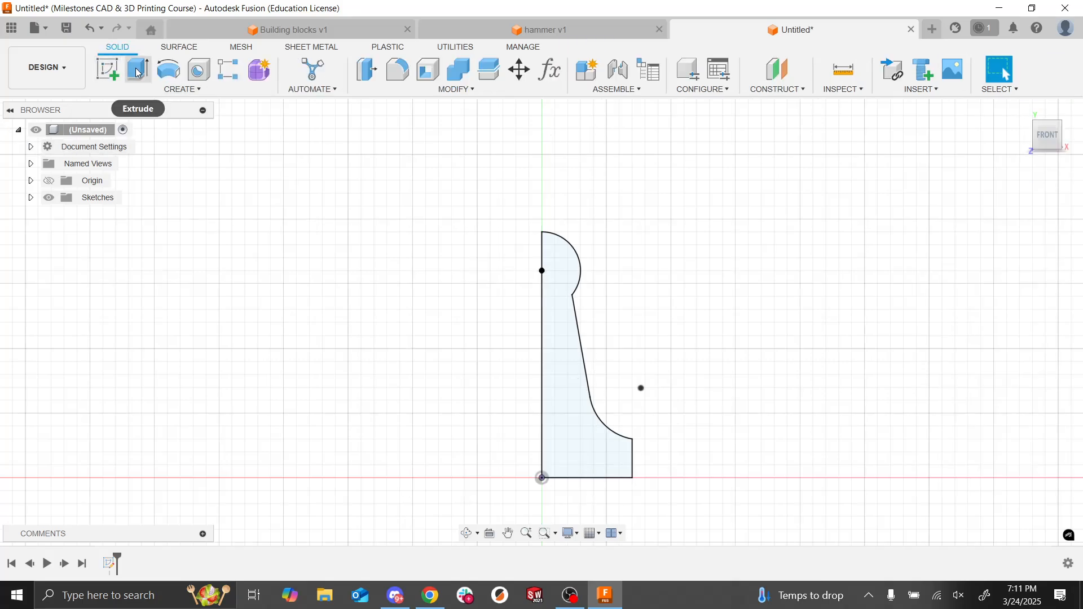
pyautogui.click(169, 68)
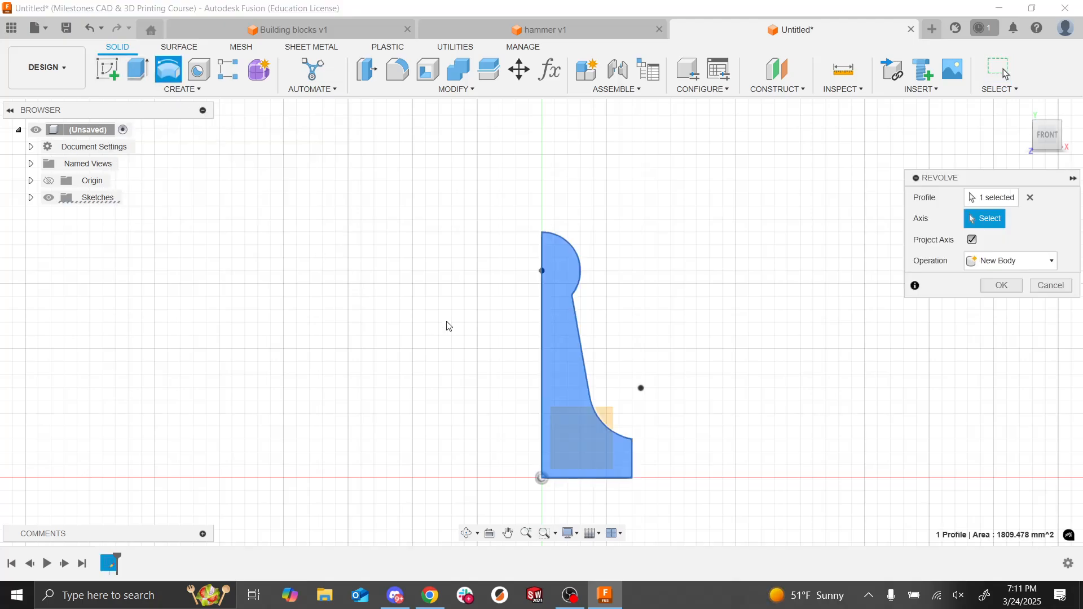
pyautogui.click(542, 335)
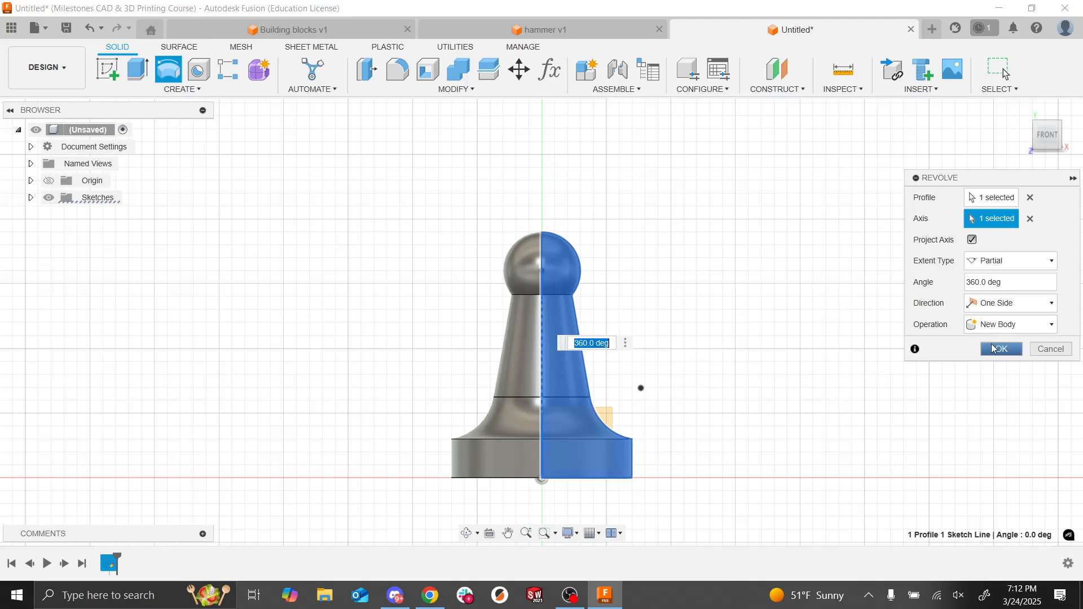
pyautogui.click(1001, 350)
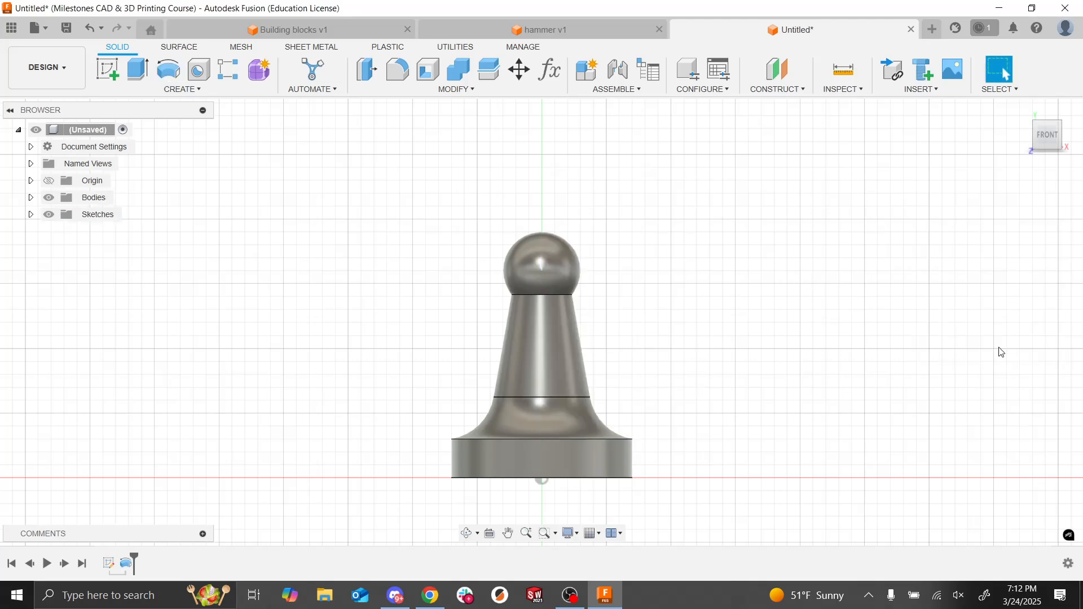
pyautogui.moveTo(542, 355)
pyautogui.keyDown('shift'); pyautogui.mouseDown(button='middle')
pyautogui.moveTo(567, 344)
pyautogui.moveTo(568, 288)
pyautogui.mouseUp(button='middle'); pyautogui.keyUp('shift')
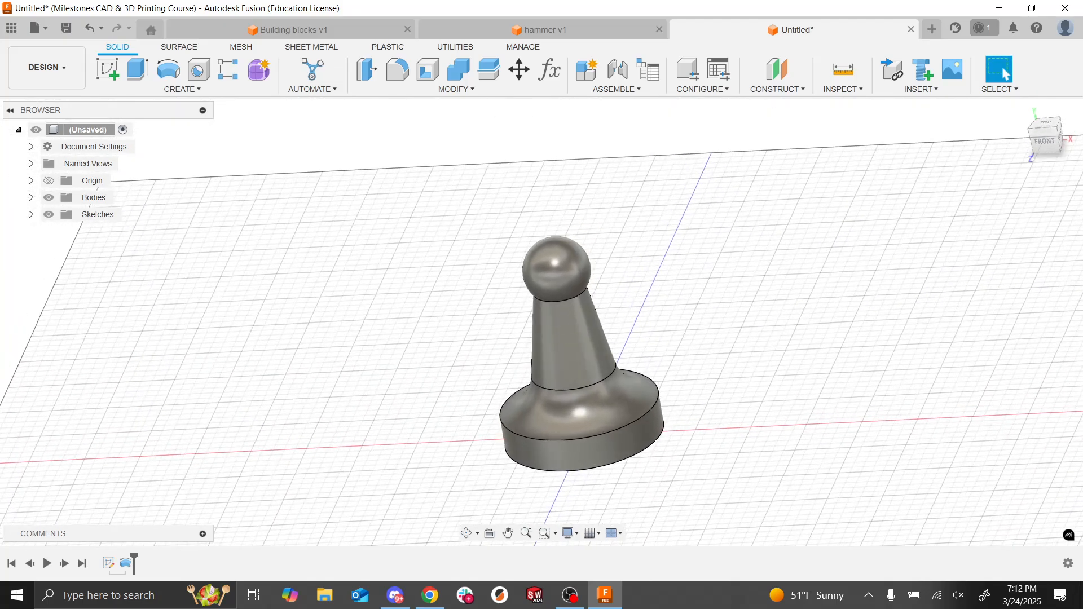
# Step: Check the Assignment 3 slide, return to Fusion and start a sketch on the game piece's flat bottom face
pyautogui.hotkey('alt', 'Tab')
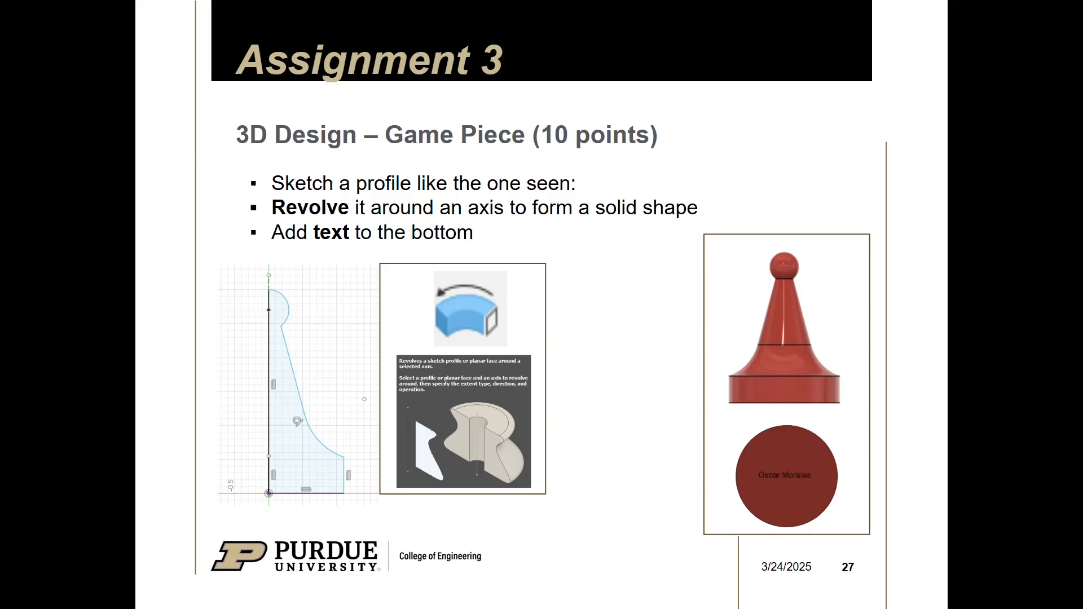
pyautogui.hotkey('alt', 'Tab')
pyautogui.keyDown('shift'); pyautogui.moveTo(567, 339); pyautogui.dragTo(564, 254, button='middle'); pyautogui.keyUp('shift')
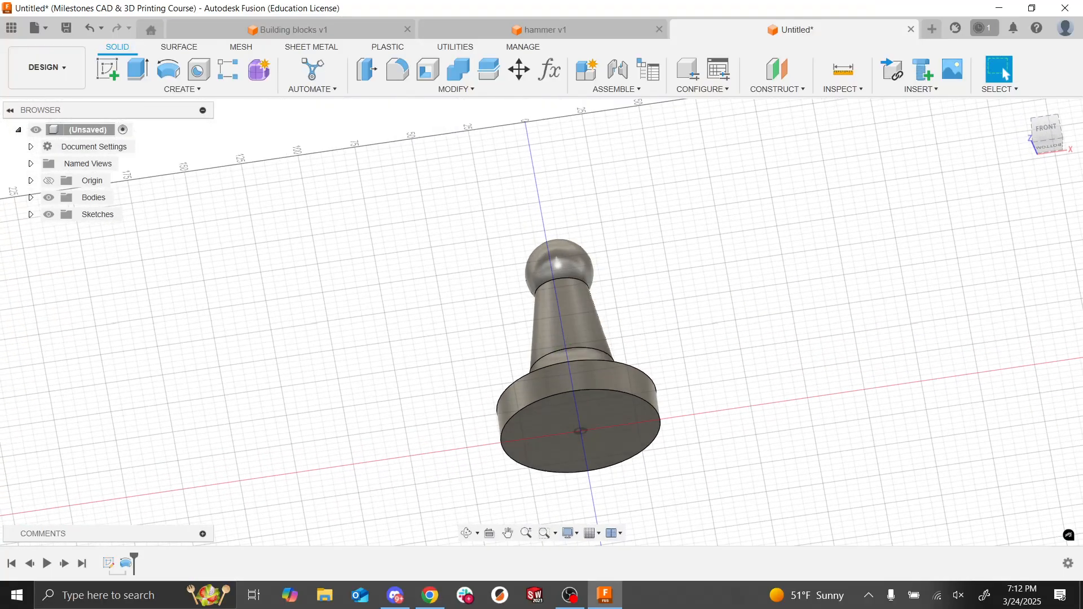
pyautogui.click(107, 69)
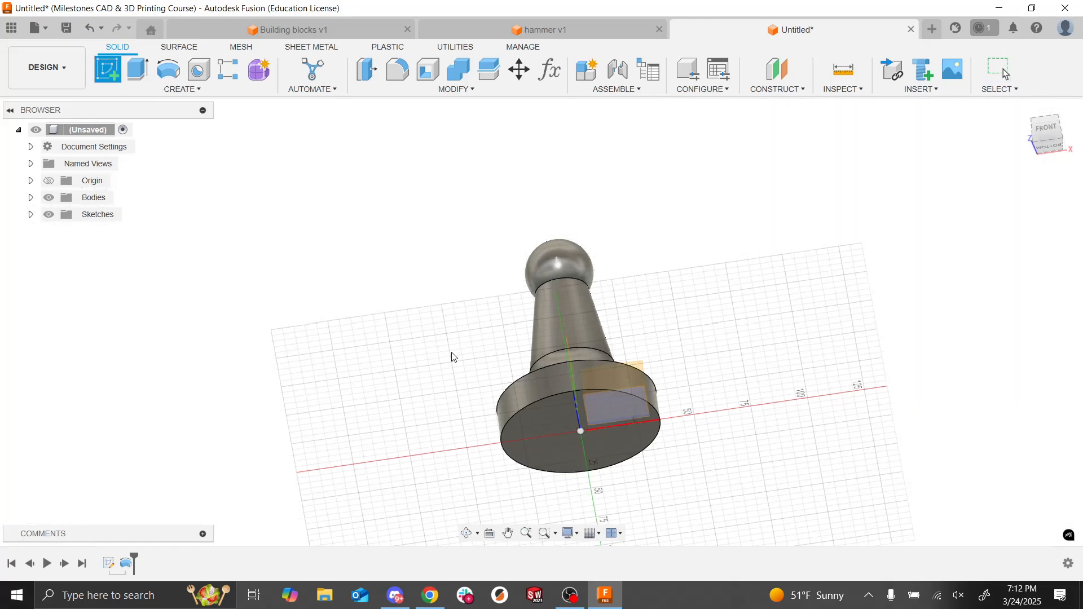
pyautogui.click(537, 419)
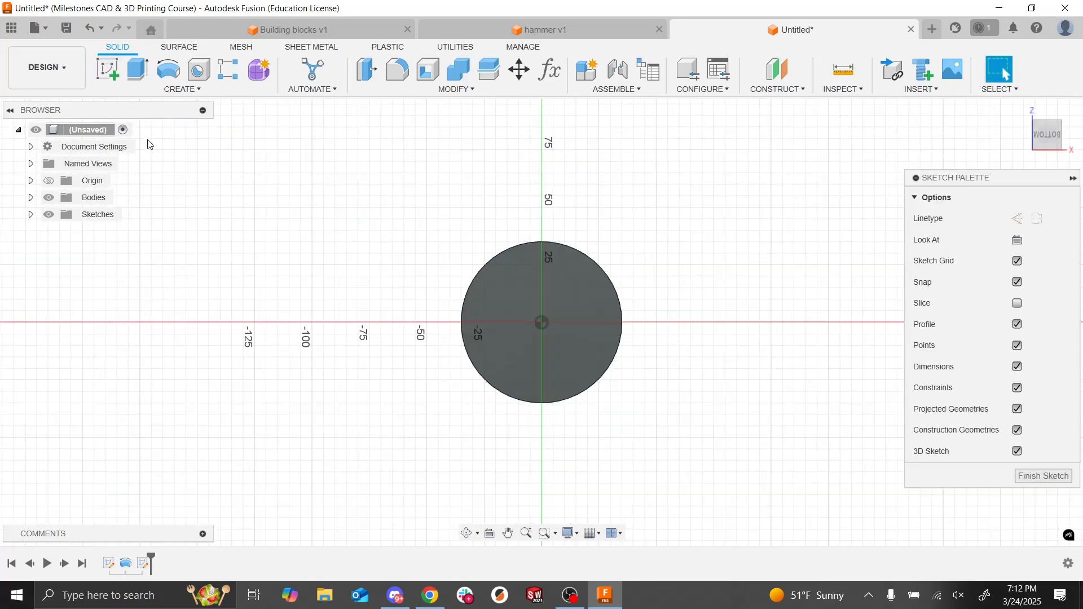
# Step: Add the sketch text "hi" in a rectangular text frame around the middle of the bottom face
pyautogui.click(181, 90)
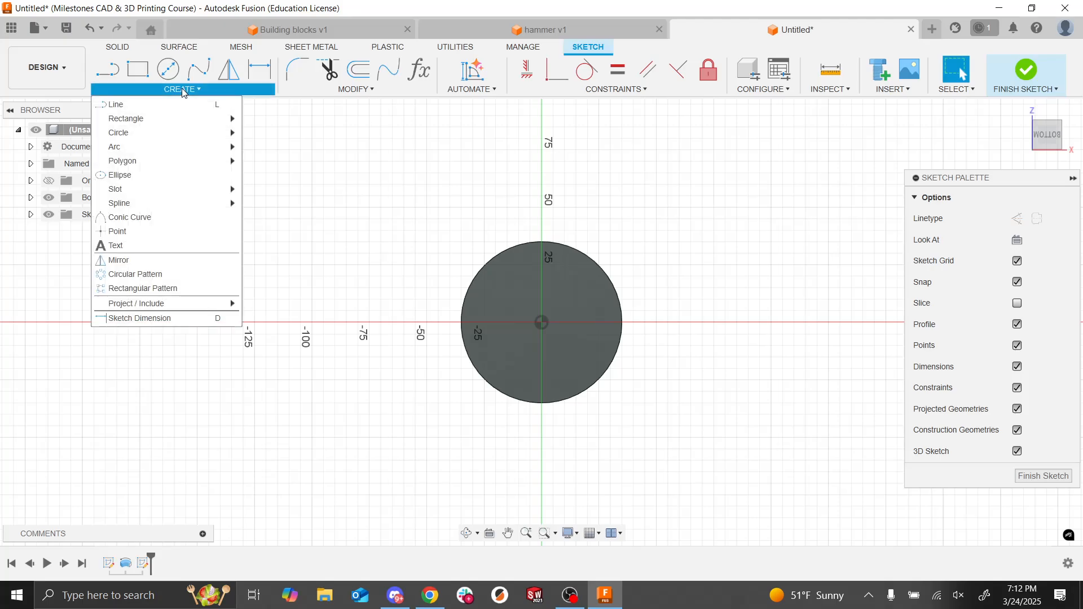
pyautogui.click(155, 246)
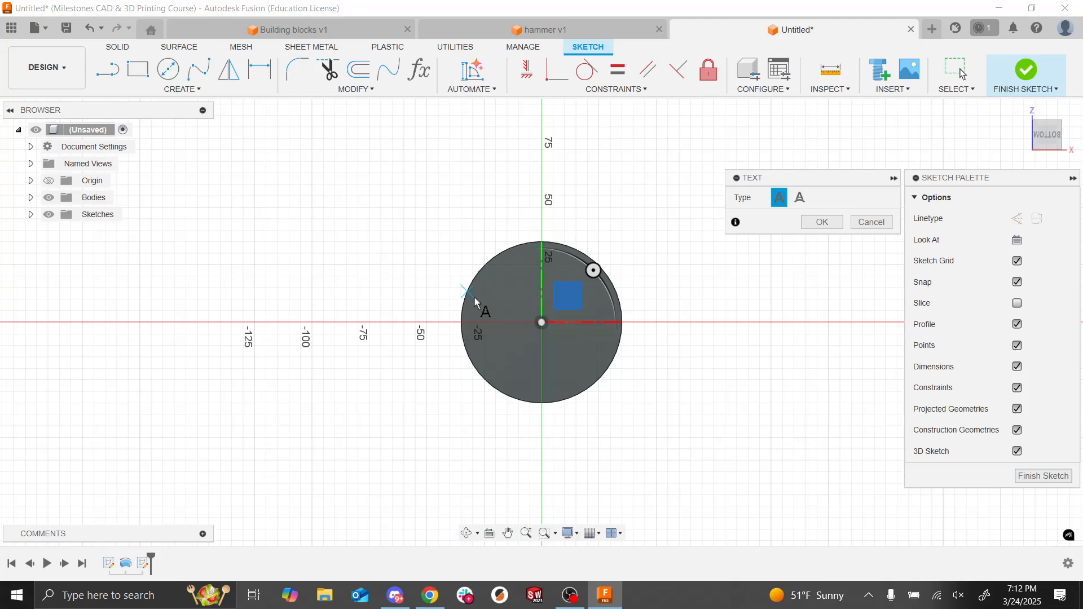
pyautogui.click(495, 289)
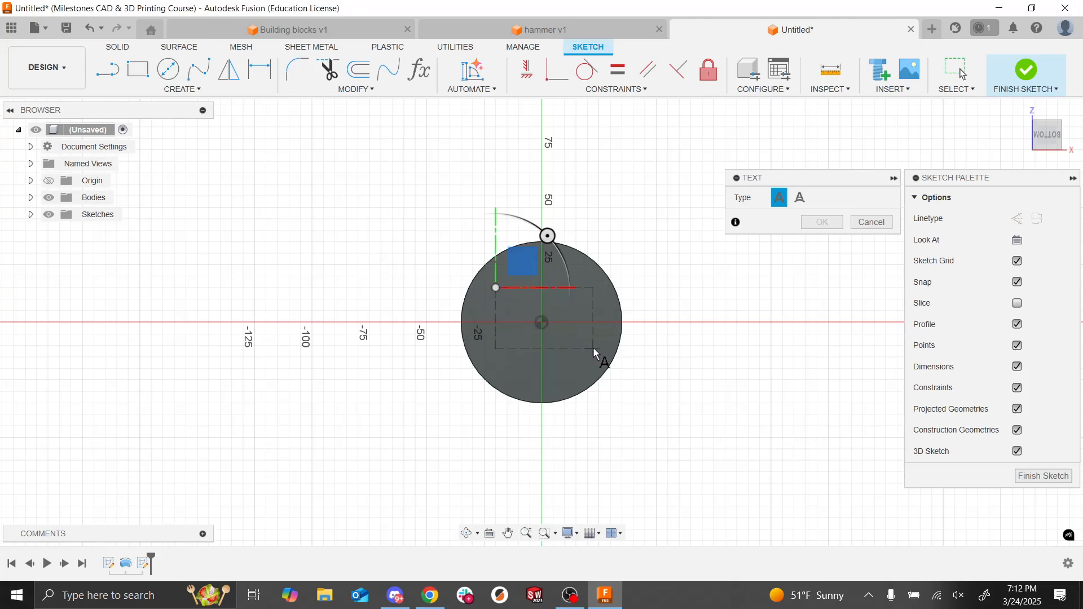
pyautogui.click(588, 351)
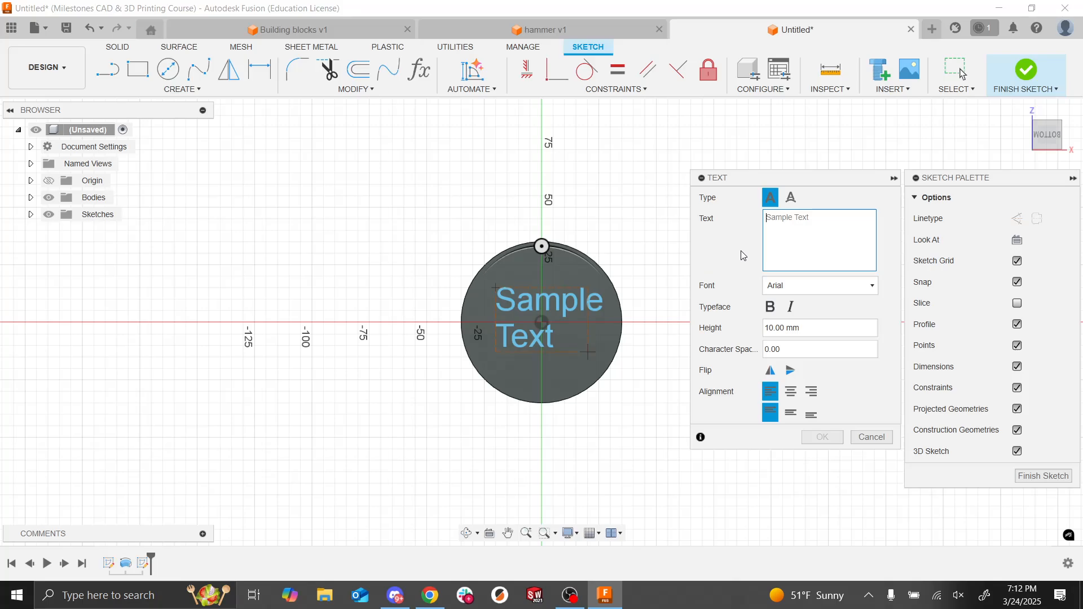
pyautogui.write(';p')
pyautogui.press('BackSpace')
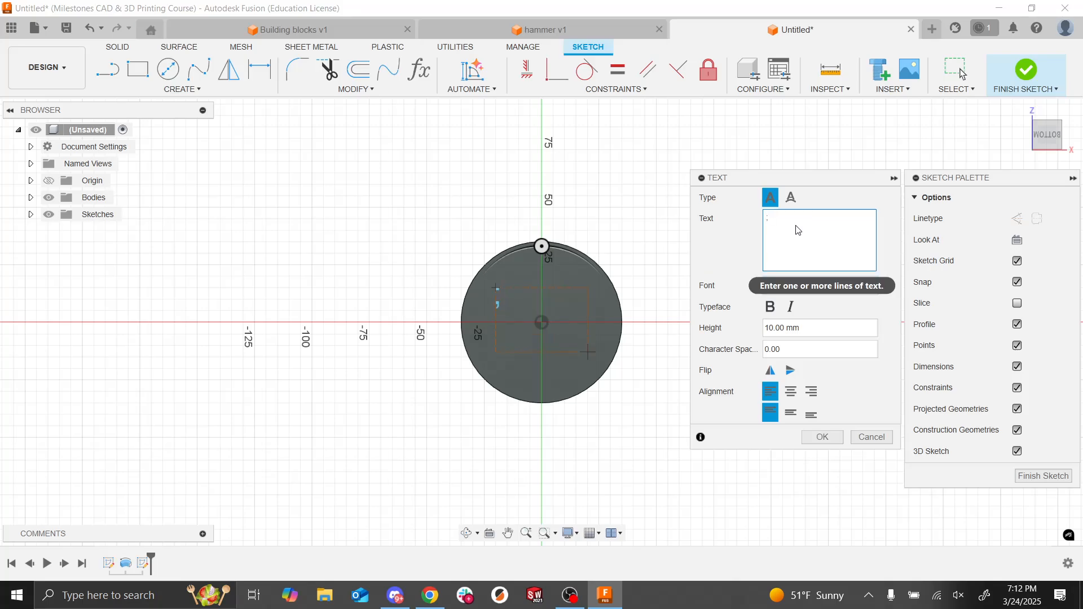
pyautogui.press('BackSpace')
pyautogui.write('hi')
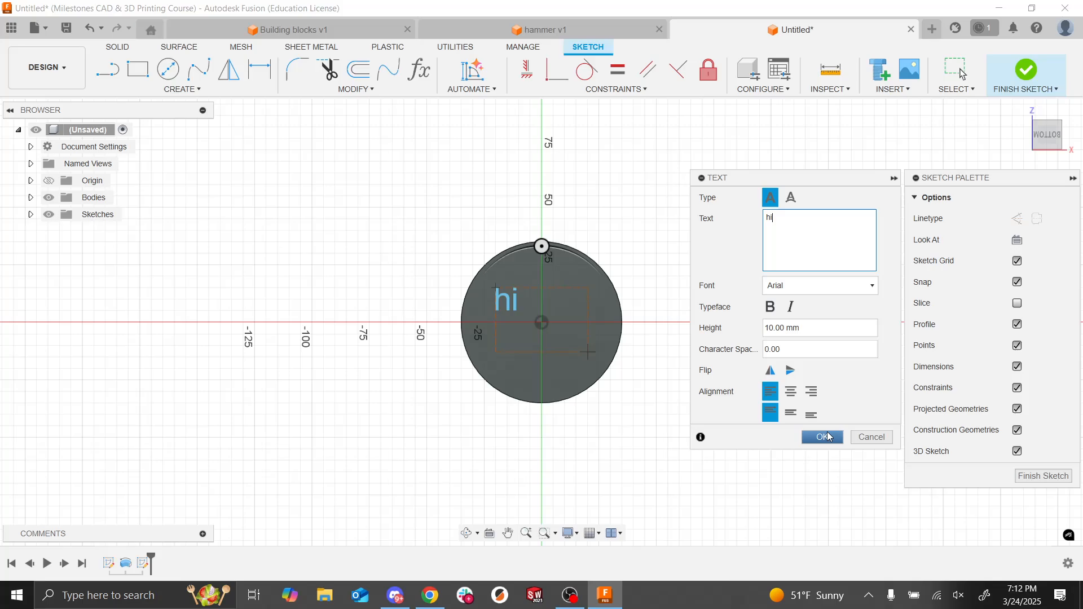
pyautogui.click(822, 440)
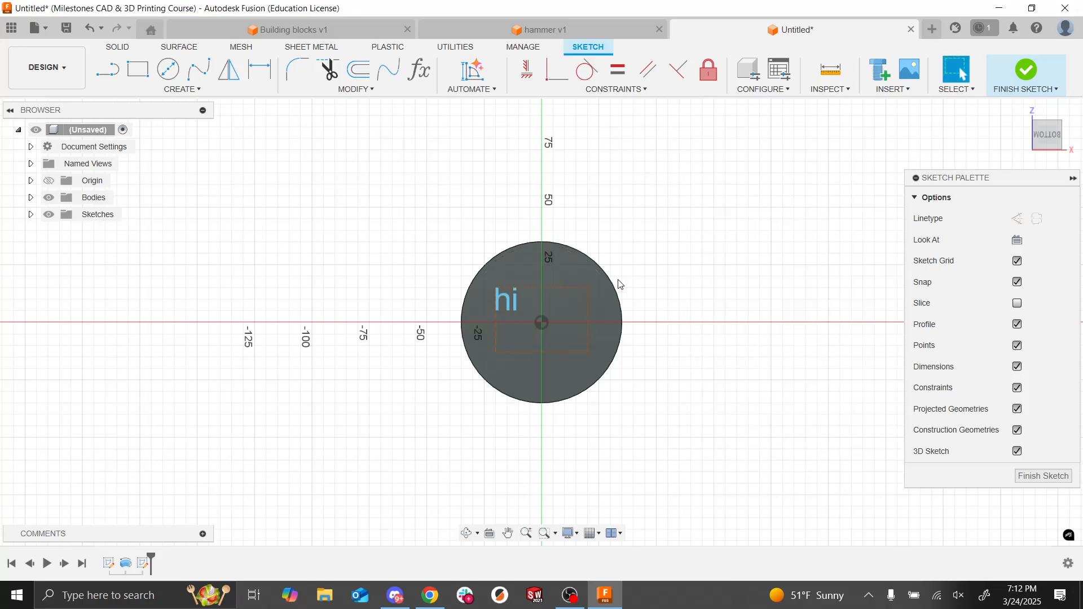
# Step: Finish the text sketch on the game piece's bottom face
pyautogui.scroll(2, 619, 279)
pyautogui.scroll(-1, 619, 279)
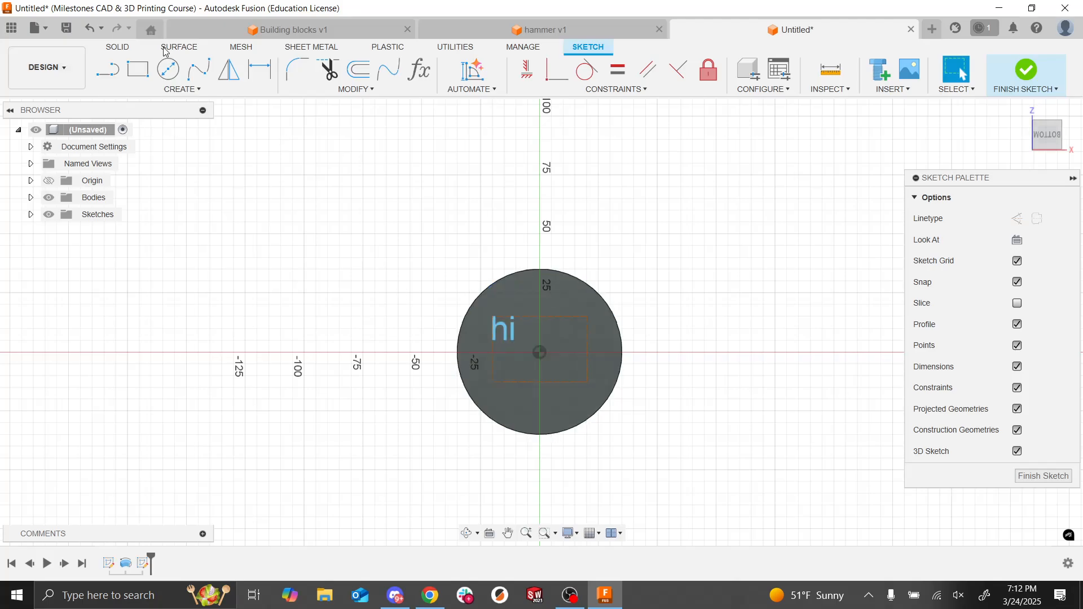
pyautogui.click(1027, 70)
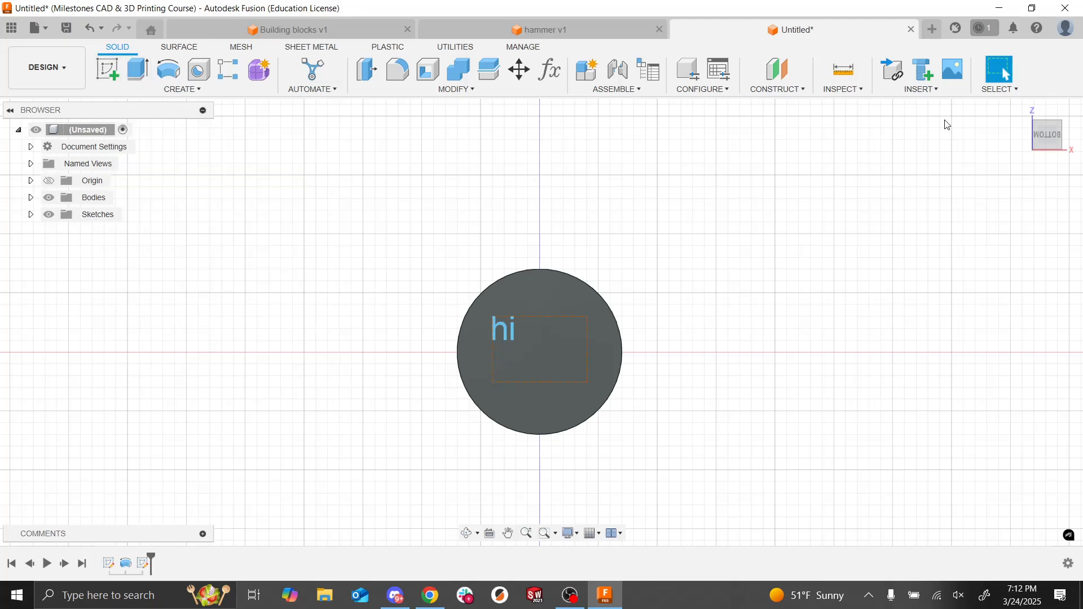
pyautogui.click(139, 69)
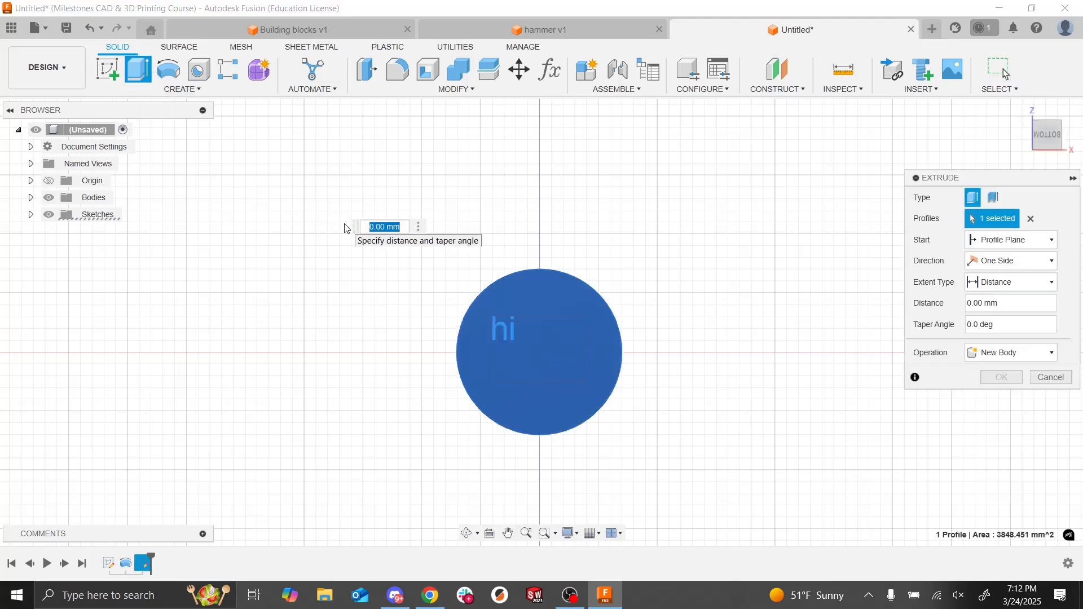
pyautogui.click(1031, 219)
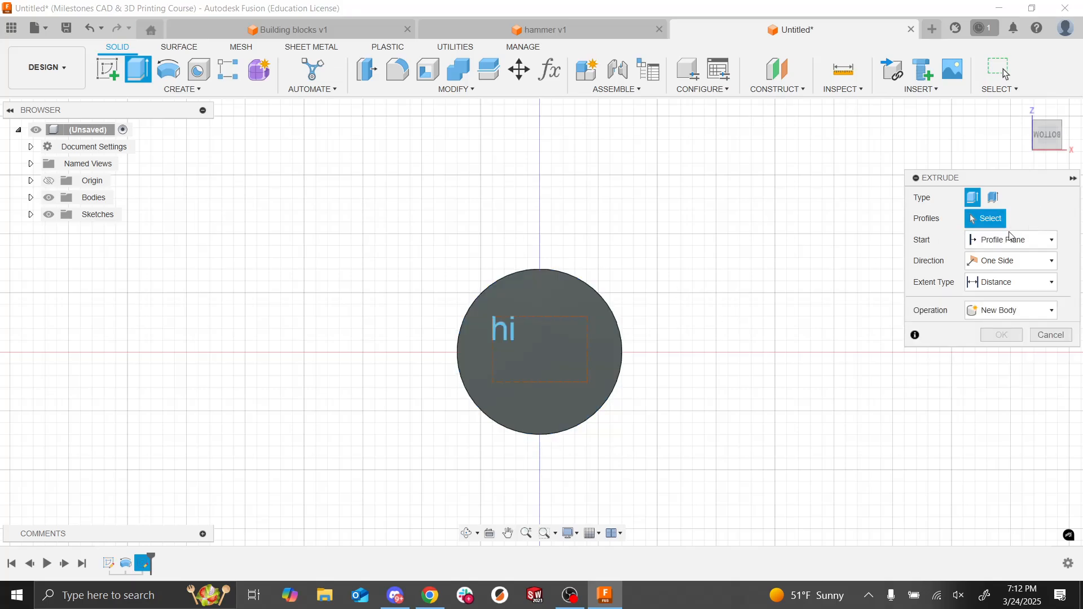
pyautogui.click(505, 332)
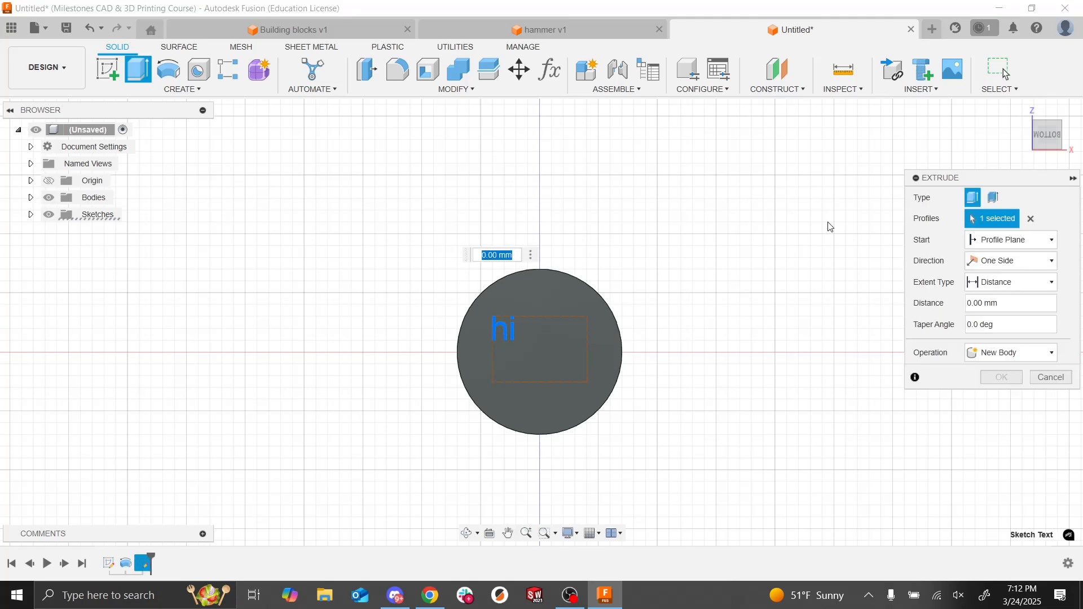
pyautogui.keyDown('shift'); pyautogui.moveTo(831, 227); pyautogui.dragTo(831, 227, button='middle'); pyautogui.keyUp('shift')
pyautogui.keyDown('shift'); pyautogui.moveTo(604, 414); pyautogui.dragTo(665, 443, button='middle'); pyautogui.keyUp('shift')
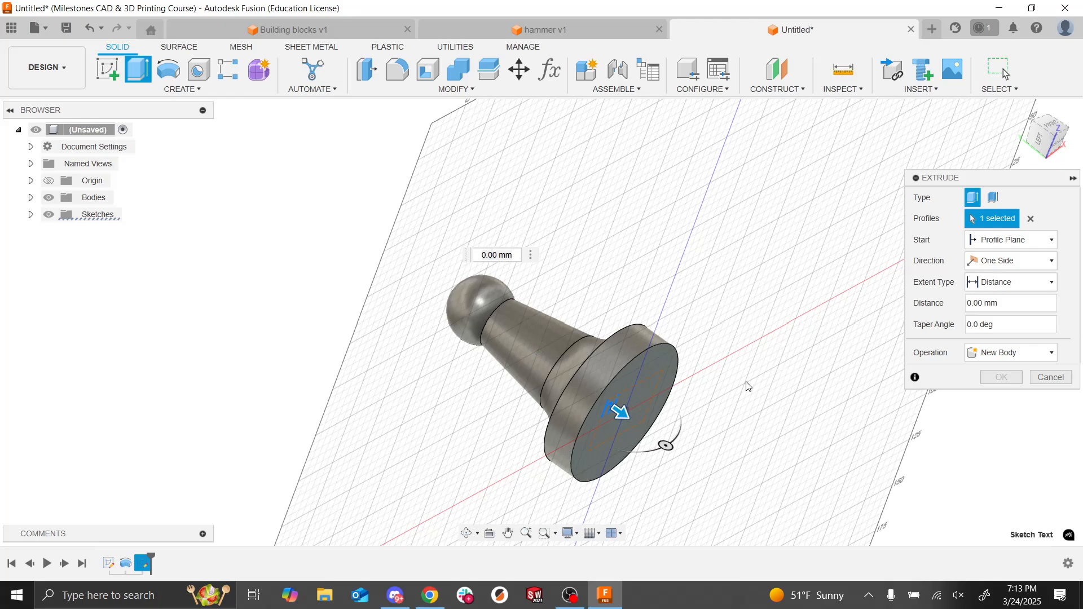
pyautogui.scroll(3, 631, 417)
pyautogui.scroll(-3, 632, 421)
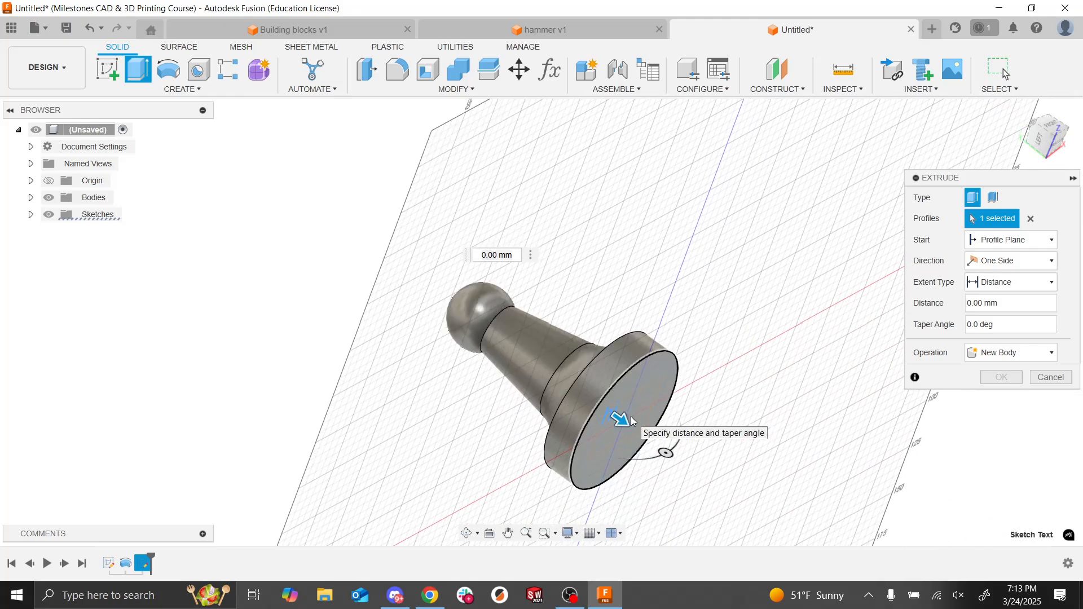
pyautogui.moveTo(621, 404); pyautogui.dragTo(609, 397)
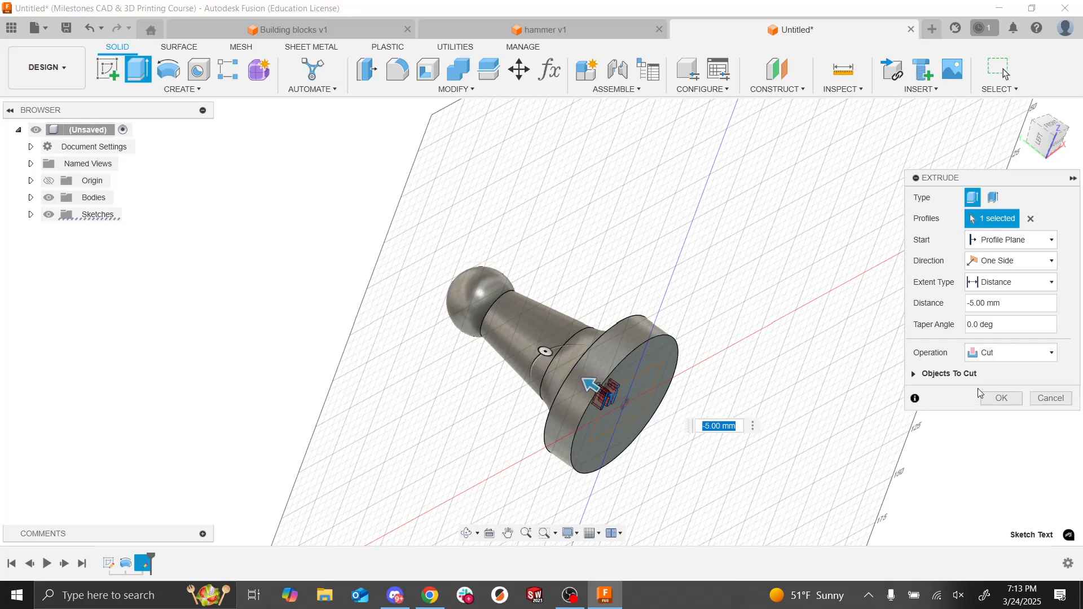
pyautogui.click(976, 306)
pyautogui.press('BackSpace')
pyautogui.write('2')
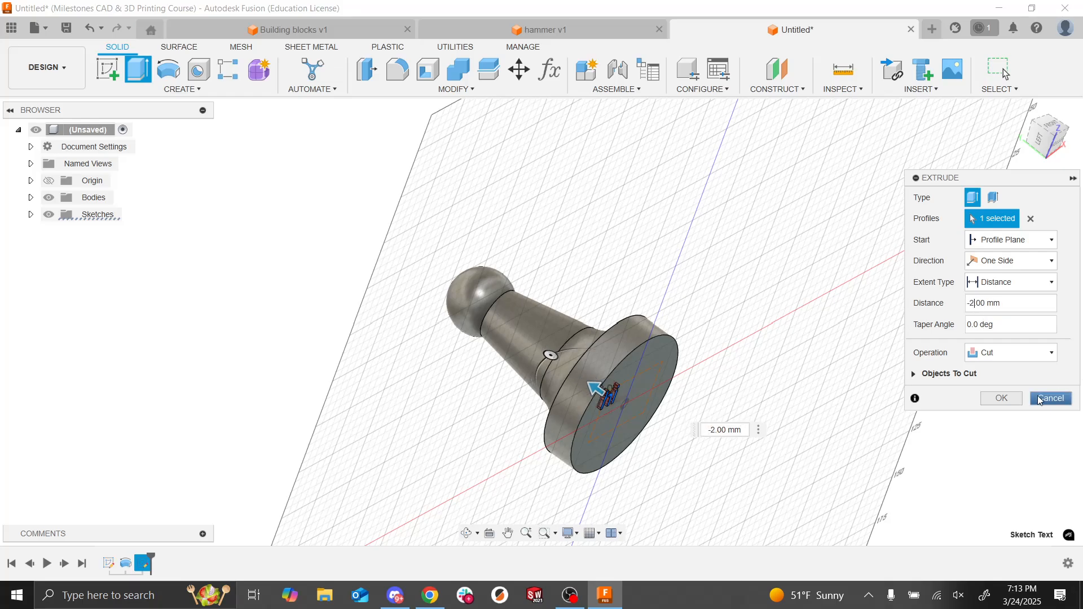
pyautogui.click(1007, 357)
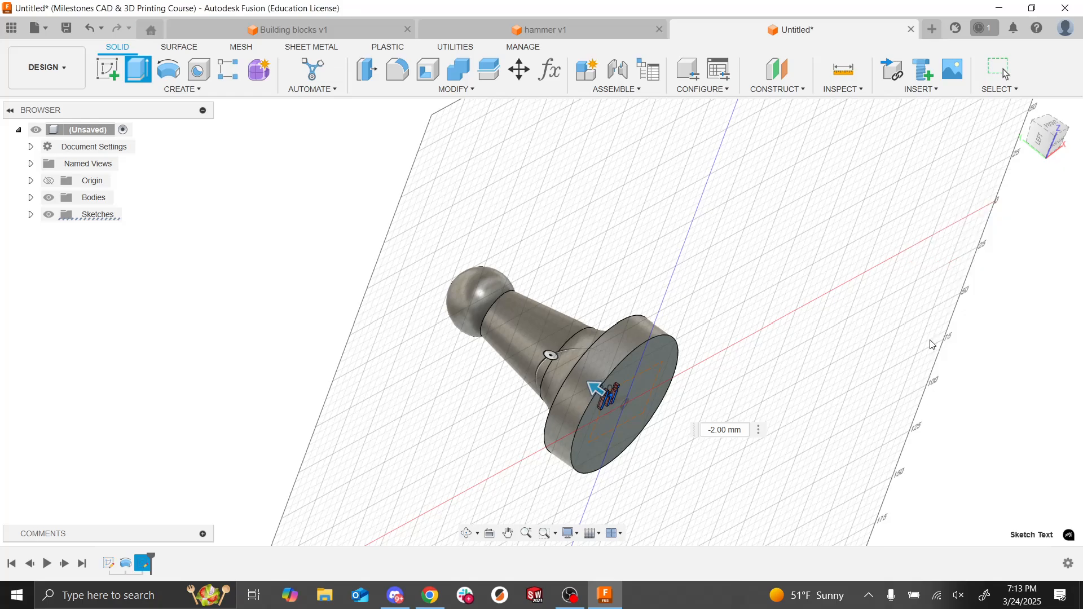
pyautogui.press('Return')
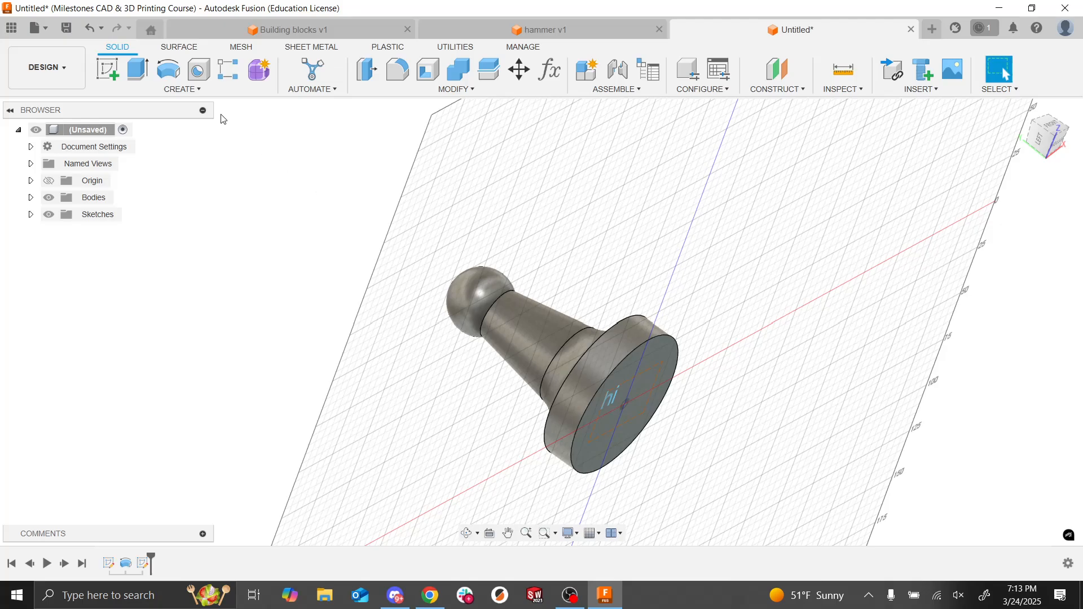
# Step: Extrude only the "hi" sketch text by -2 mm as a cut into the game piece's bottom face
pyautogui.click(138, 69)
pyautogui.click(630, 425)
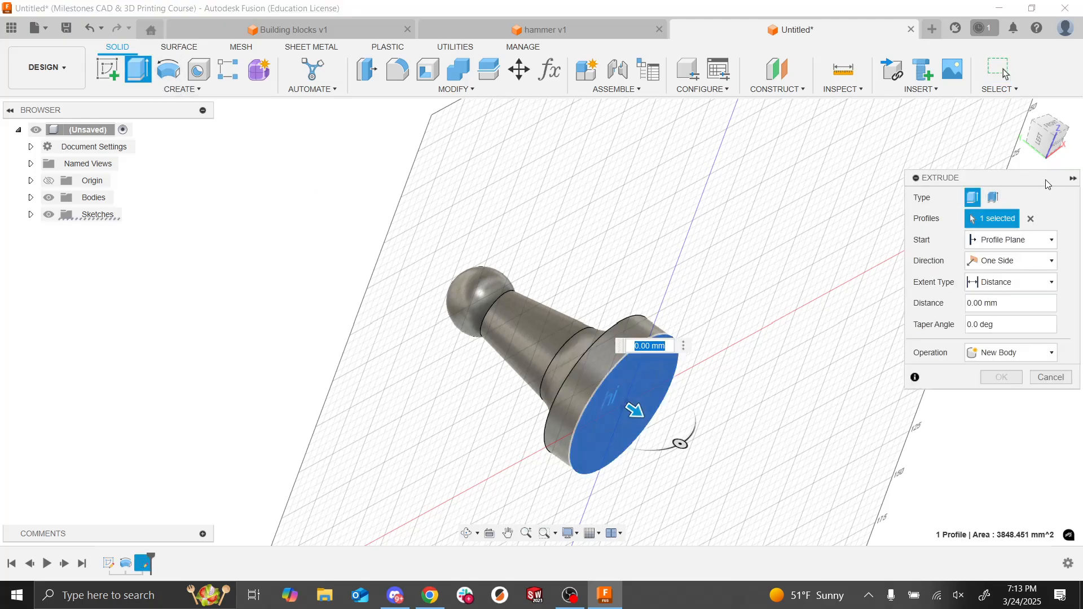
pyautogui.click(1031, 218)
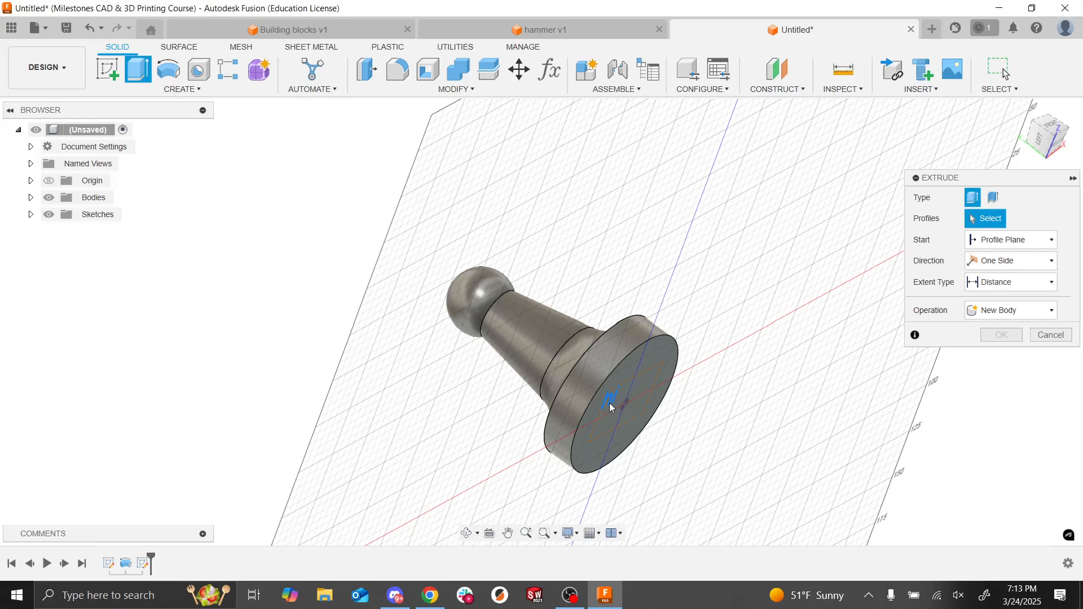
pyautogui.click(613, 407)
pyautogui.write('-')
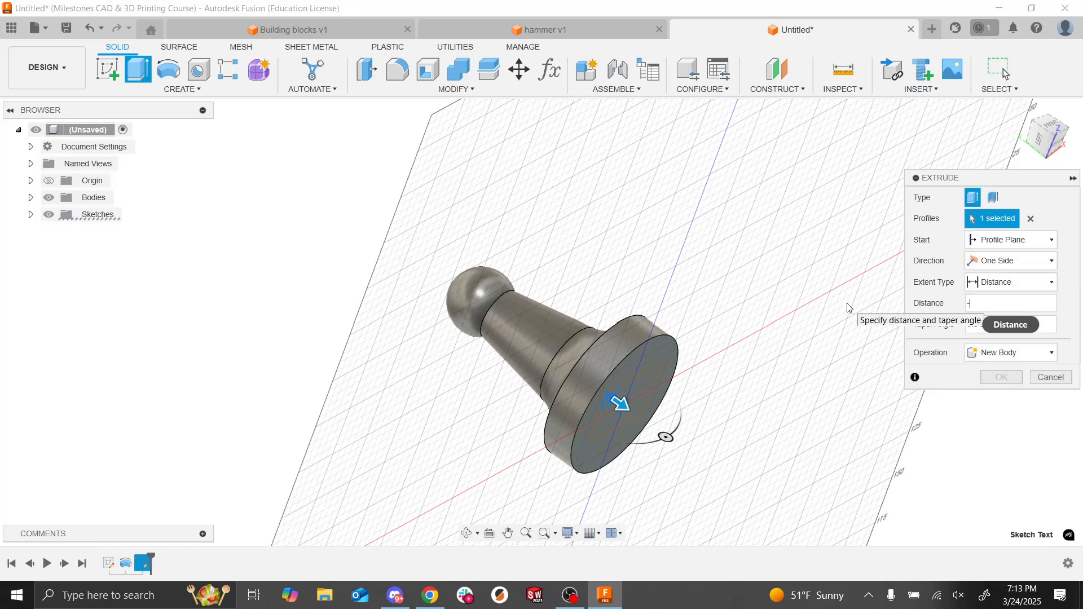
pyautogui.write('2')
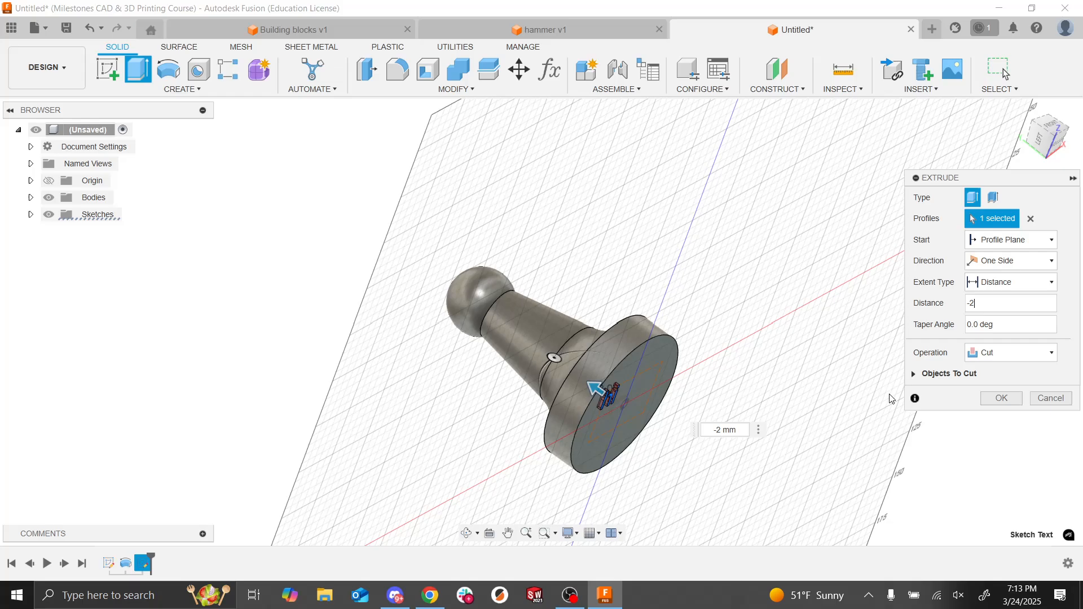
pyautogui.click(990, 356)
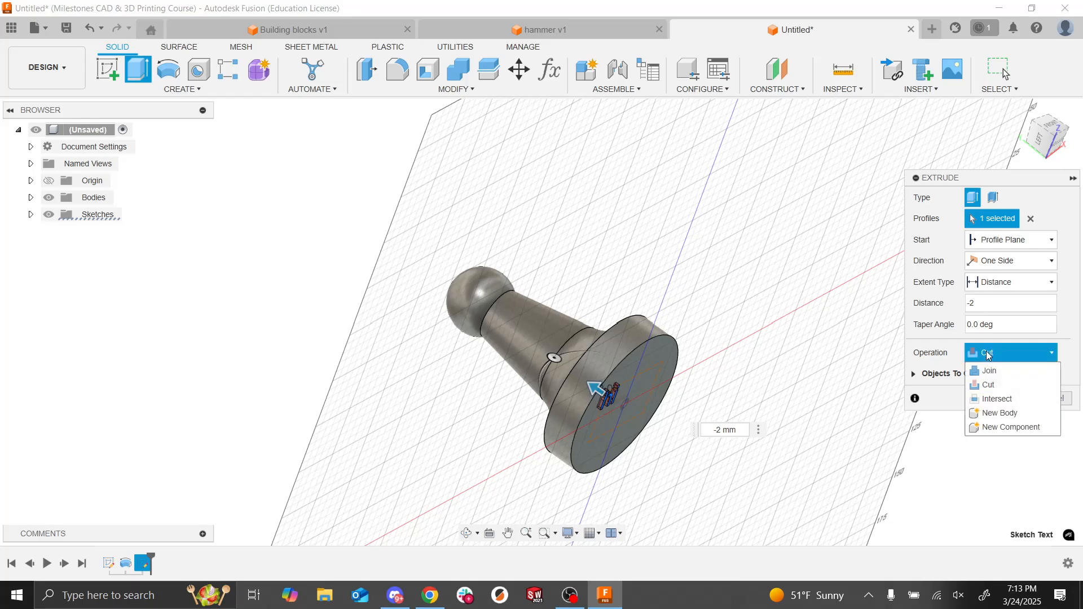
pyautogui.click(950, 347)
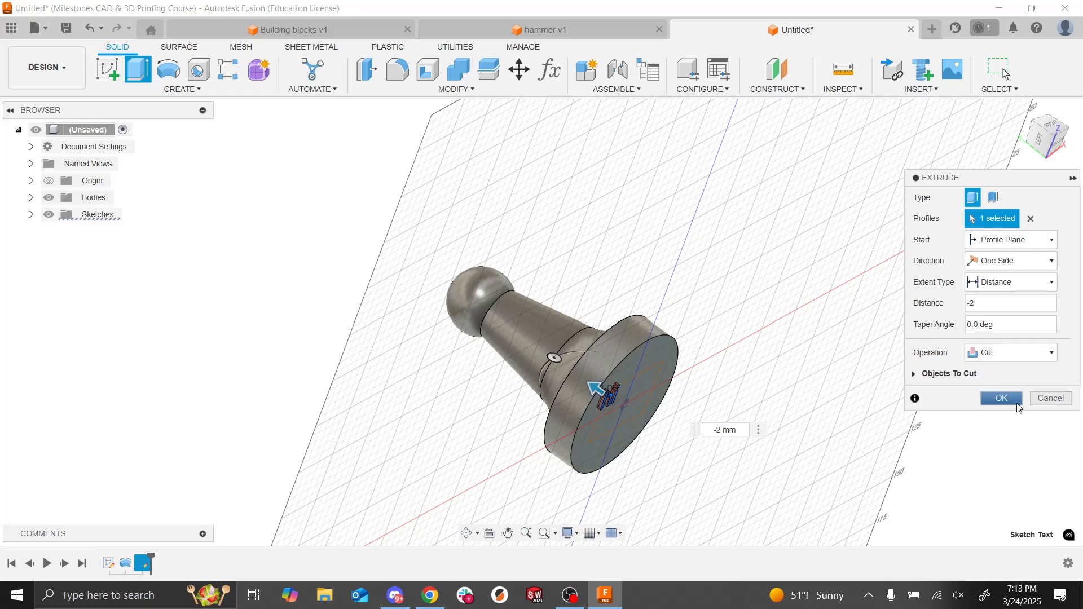
pyautogui.click(1003, 399)
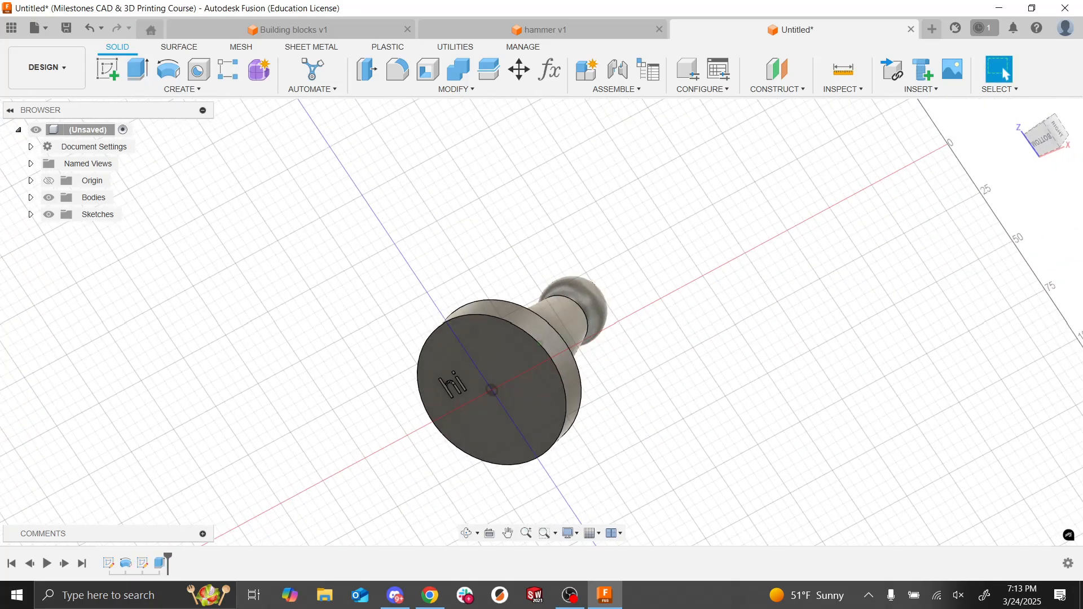
# Step: Apply a dark blue paint appearance from the library to the whole game piece body
pyautogui.scroll(3, 564, 395)
pyautogui.keyDown('shift'); pyautogui.moveTo(508, 350); pyautogui.dragTo(720, 375, button='middle'); pyautogui.keyUp('shift')
pyautogui.scroll(1, 598, 361)
pyautogui.scroll(1, 565, 361)
pyautogui.scroll(-5, 706, 339)
pyautogui.scroll(-1, 778, 395)
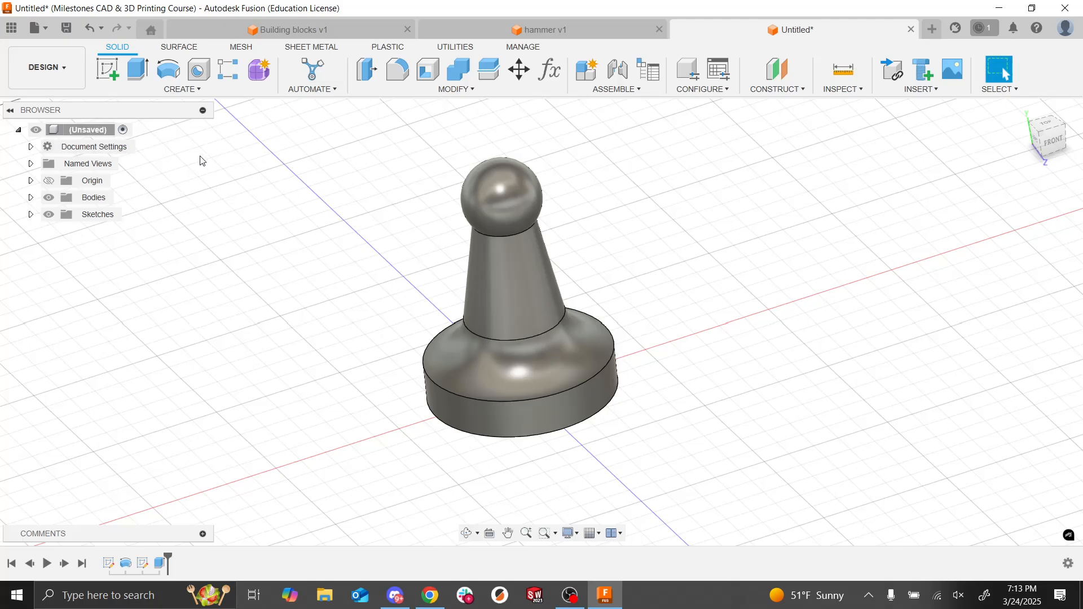
pyautogui.press('a')
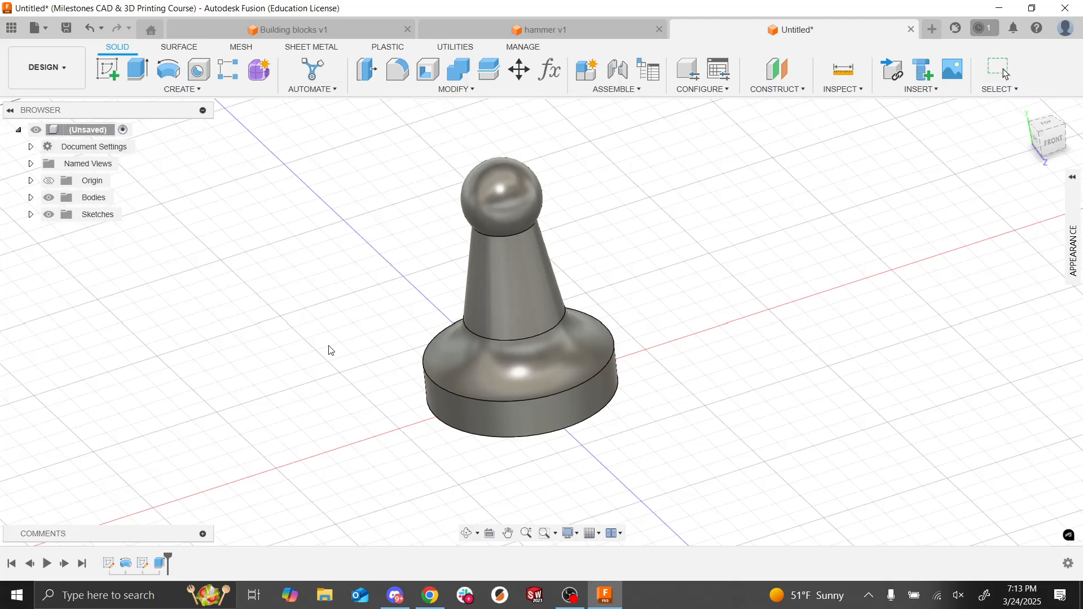
pyautogui.click(1074, 178)
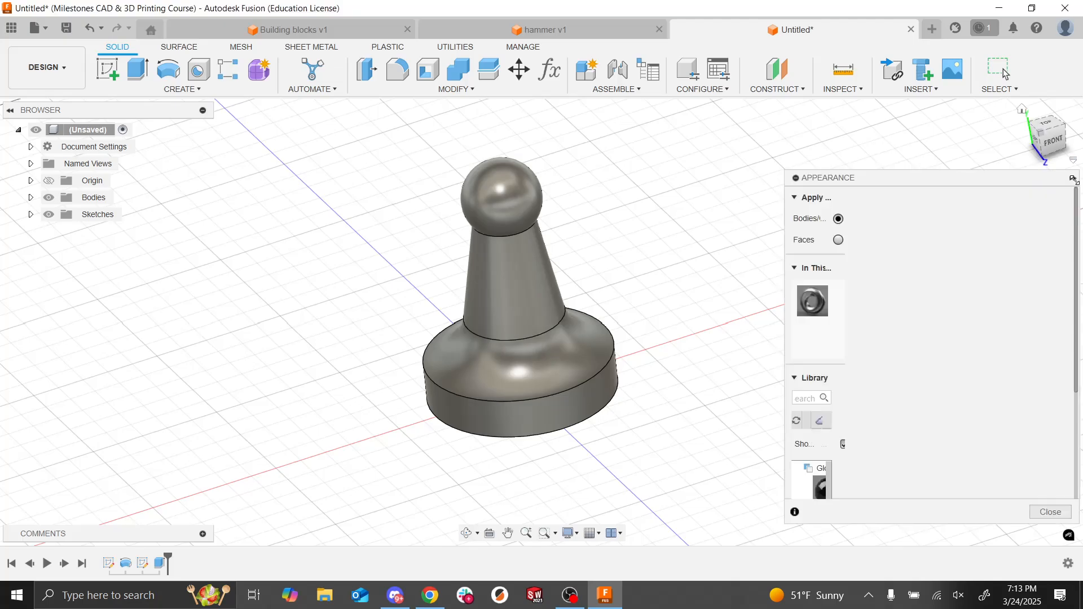
pyautogui.scroll(-6, 930, 397)
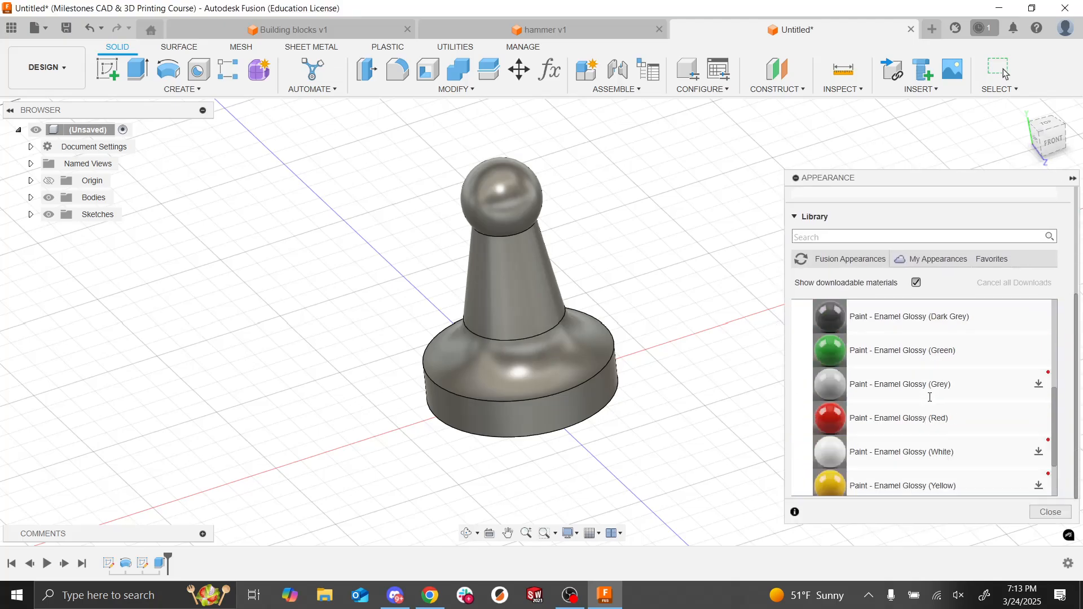
pyautogui.scroll(3, 931, 397)
pyautogui.moveTo(925, 407)
pyautogui.mouseDown()
pyautogui.moveTo(619, 413)
pyautogui.moveTo(553, 365)
pyautogui.mouseUp()
pyautogui.press('Escape')
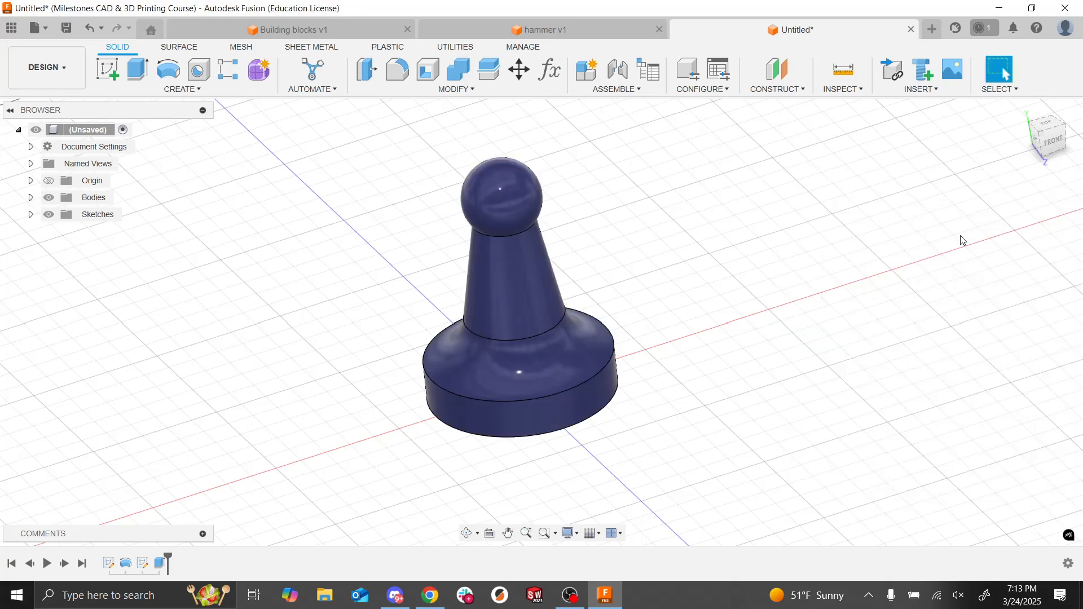
# Step: Compare the finished game piece with the Assignment 3 slide, then return to Fusion and inspect its underside
pyautogui.keyDown('shift'); pyautogui.moveTo(961, 237); pyautogui.dragTo(965, 268, button='middle'); pyautogui.keyUp('shift')
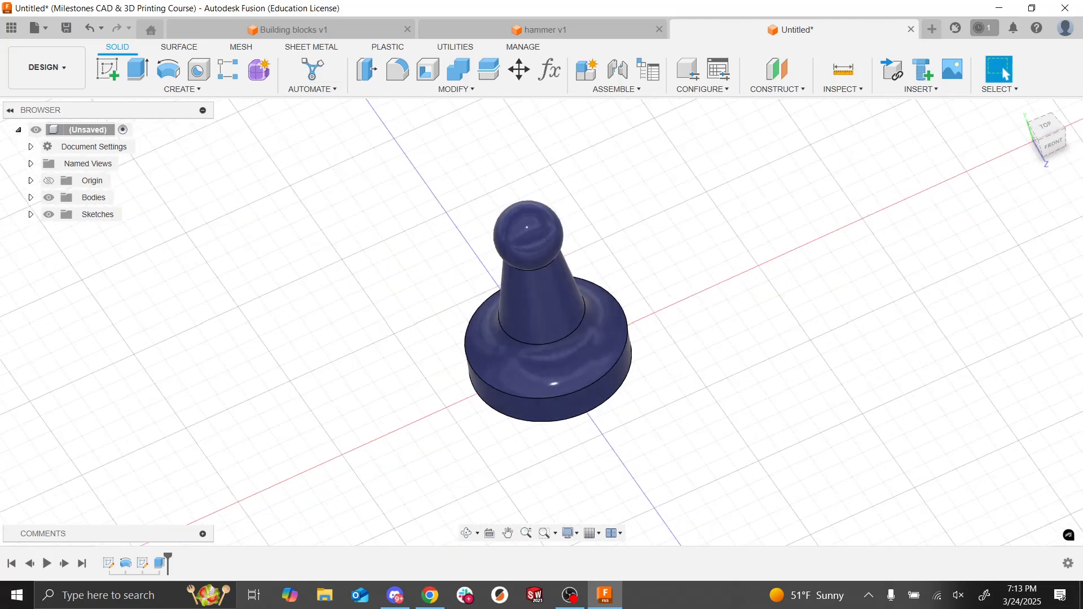
pyautogui.hotkey('alt', 'Tab')
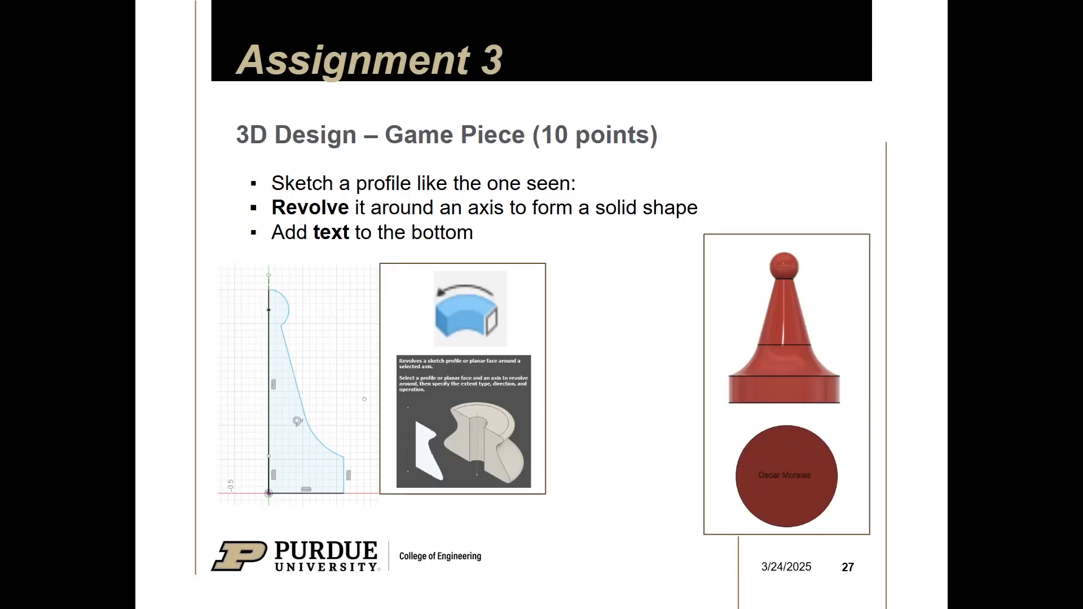
pyautogui.hotkey('alt', 'Tab')
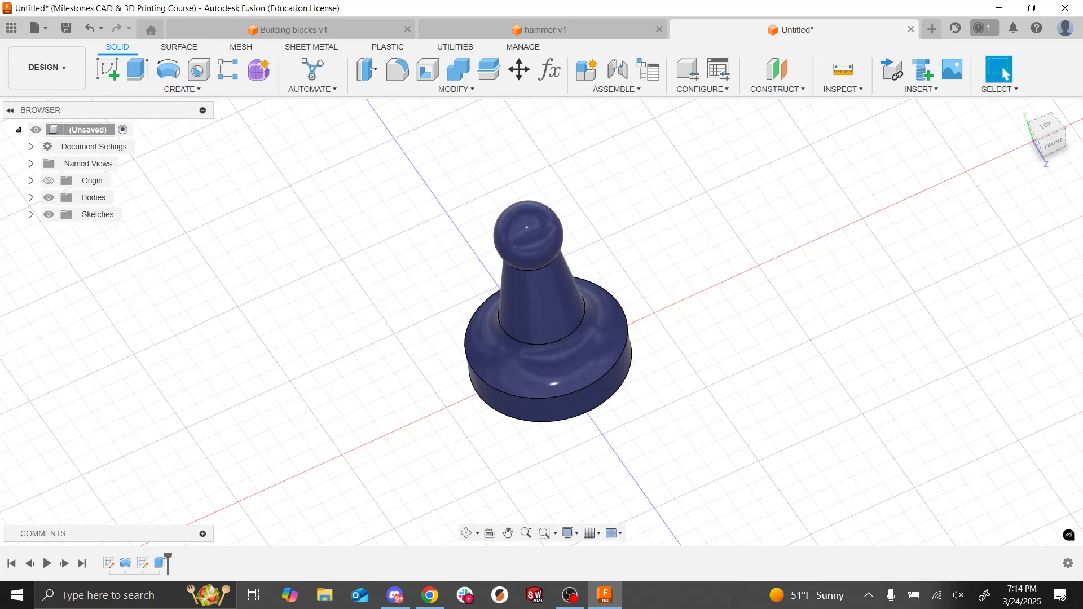
pyautogui.keyDown('shift'); pyautogui.moveTo(537, 286); pyautogui.dragTo(580, 266, button='middle'); pyautogui.keyUp('shift')
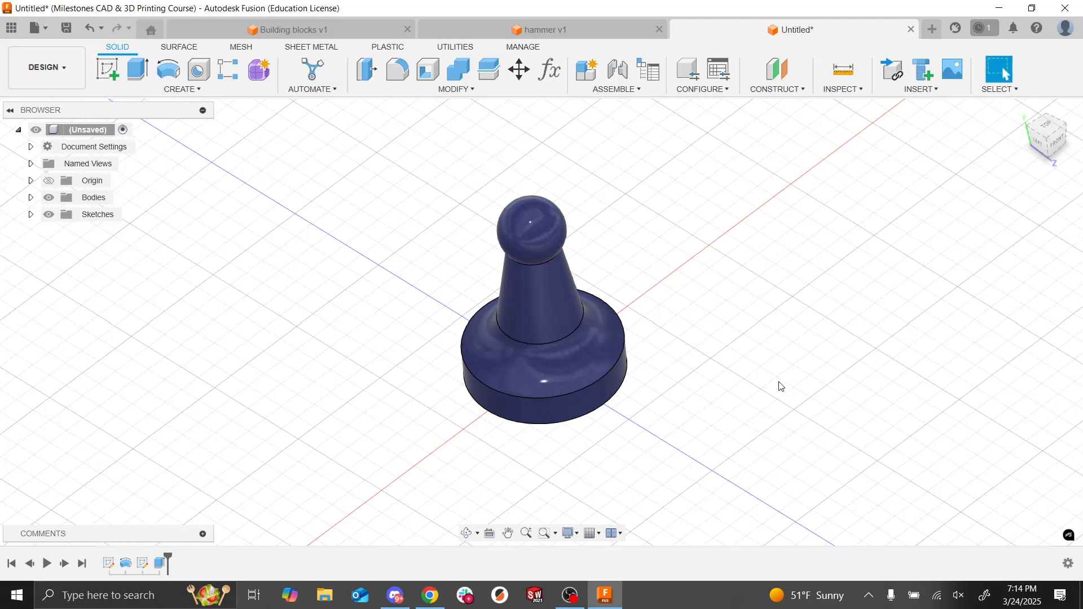
pyautogui.keyDown('shift'); pyautogui.moveTo(781, 386); pyautogui.dragTo(731, 257, button='middle'); pyautogui.keyUp('shift')
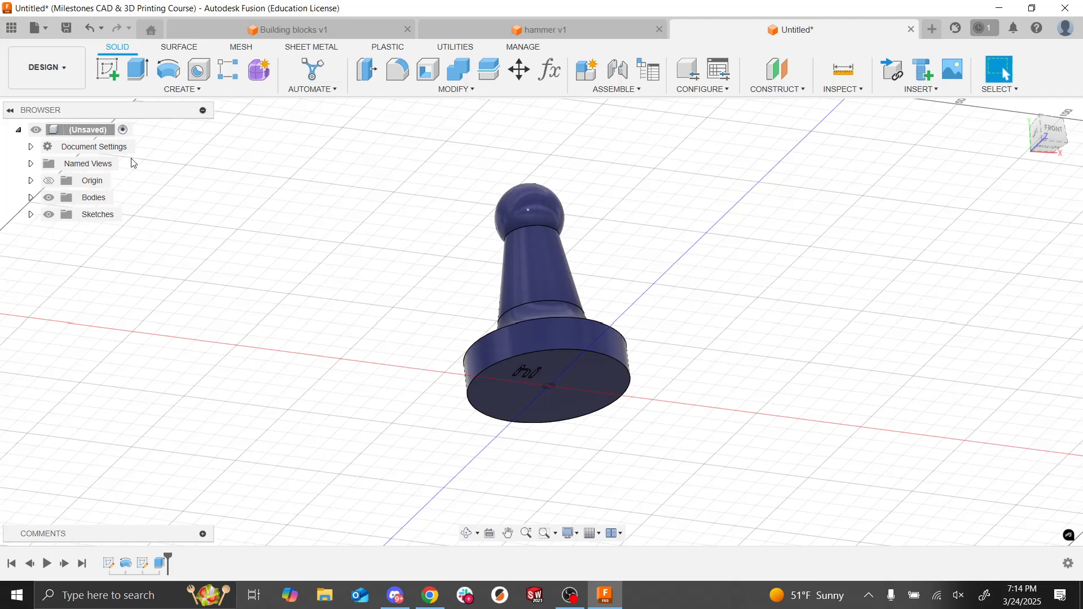
# Step: Reopen the bottom-face text sketch, look up the Text tool, and finish the sketch without editing it
pyautogui.rightClick(143, 563)
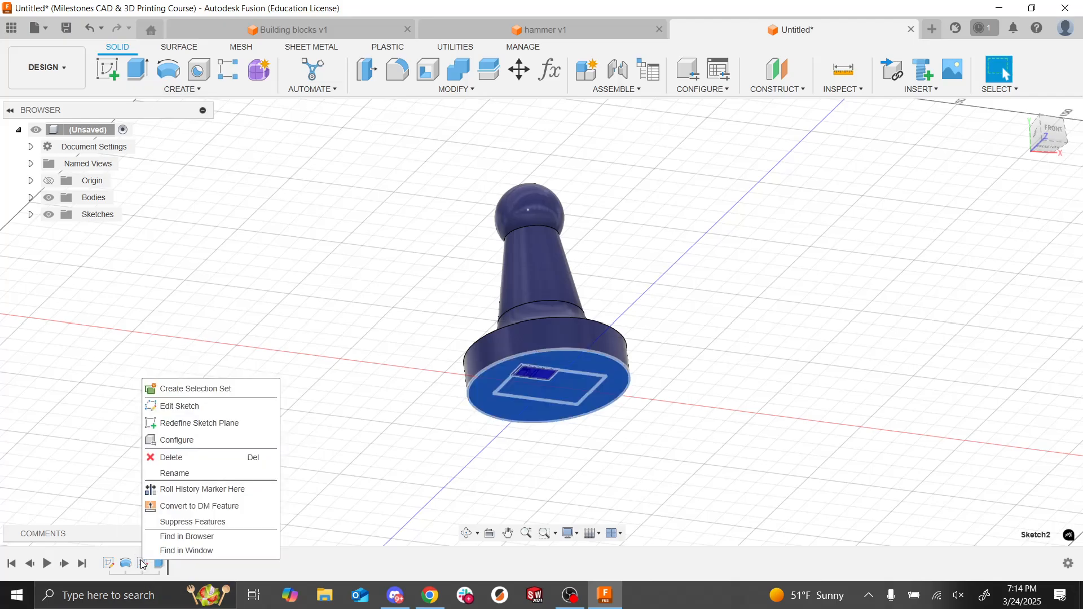
pyautogui.click(154, 405)
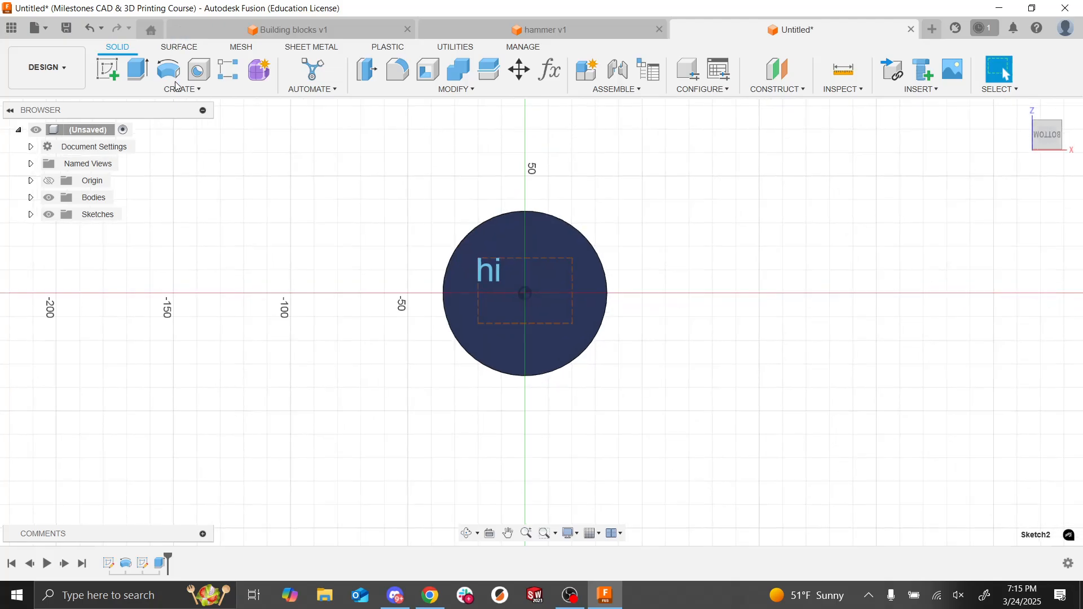
pyautogui.click(182, 90)
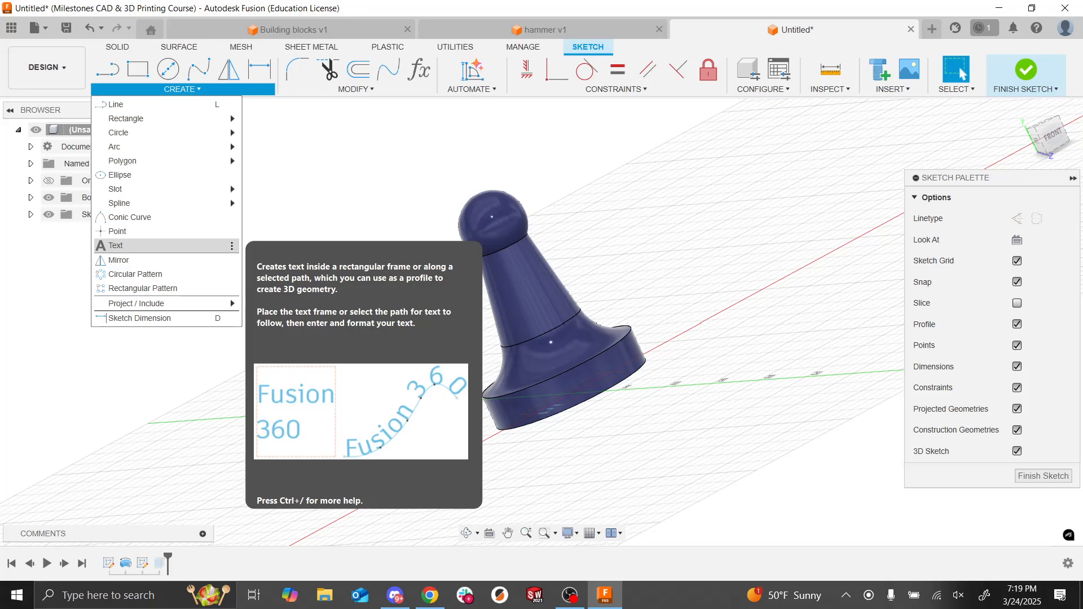
pyautogui.click(724, 161)
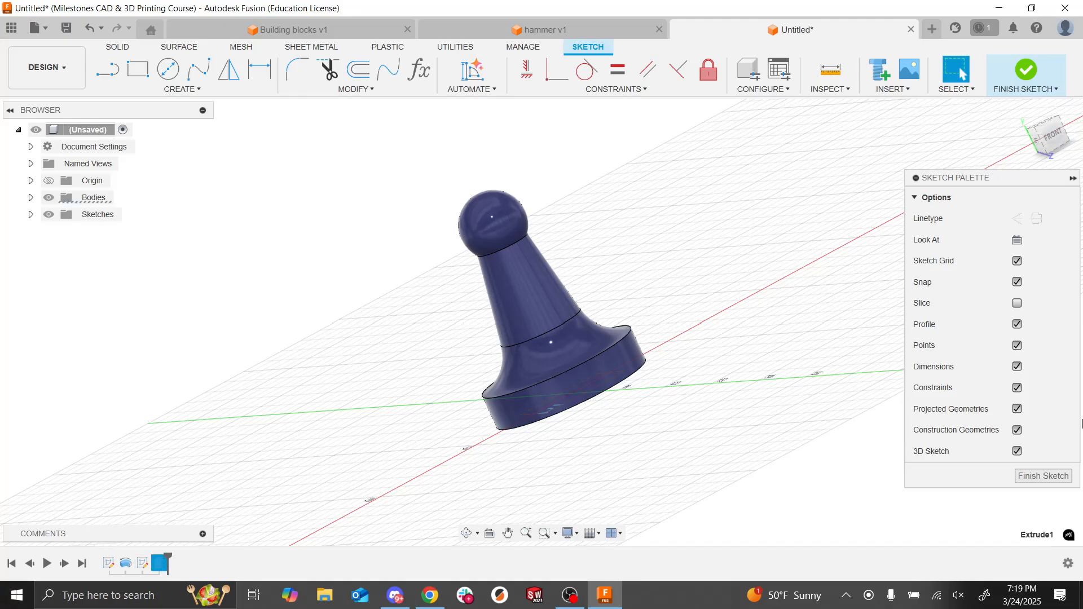
pyautogui.click(1053, 476)
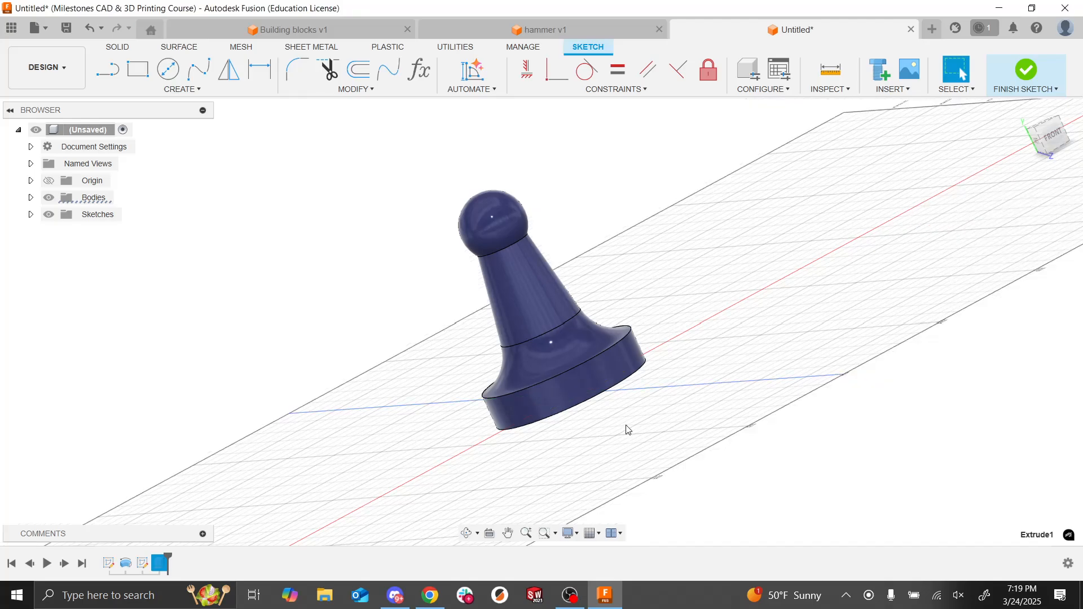
# Step: Start a new sketch on the game piece's bottom face and look over the available sketch creation tools
pyautogui.moveTo(788, 322)
pyautogui.keyDown('shift'); pyautogui.mouseDown(button='middle')
pyautogui.moveTo(773, 226)
pyautogui.moveTo(636, 374)
pyautogui.mouseUp(button='middle'); pyautogui.keyUp('shift')
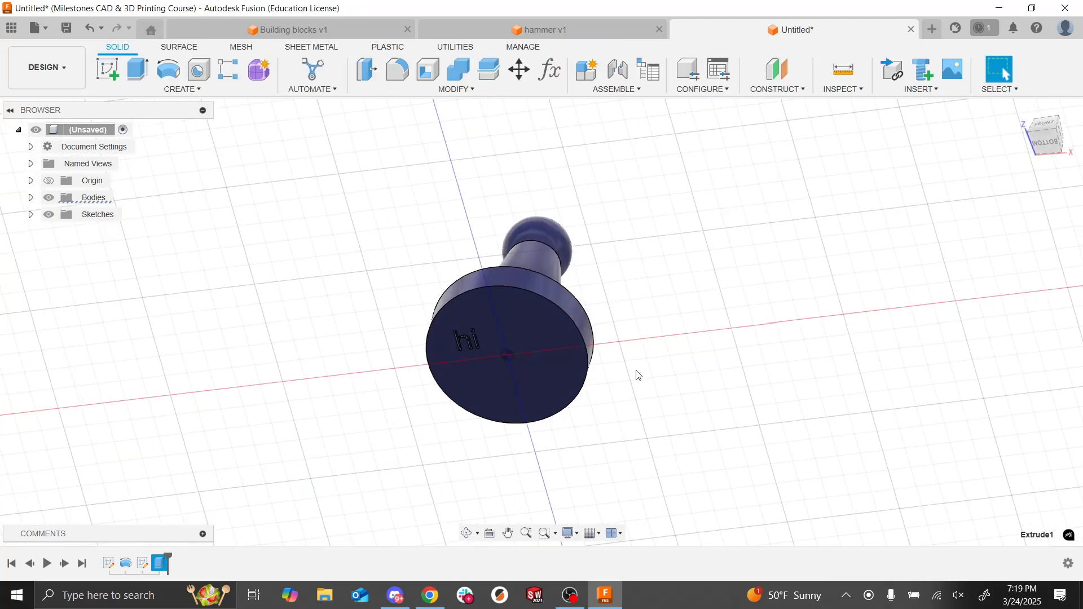
pyautogui.click(519, 313)
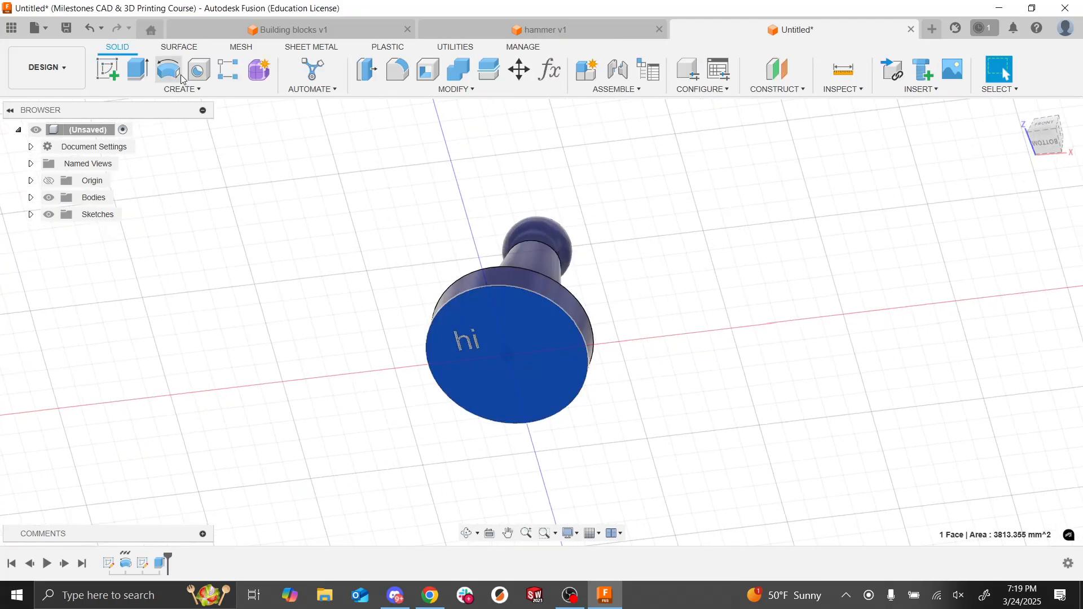
pyautogui.click(109, 69)
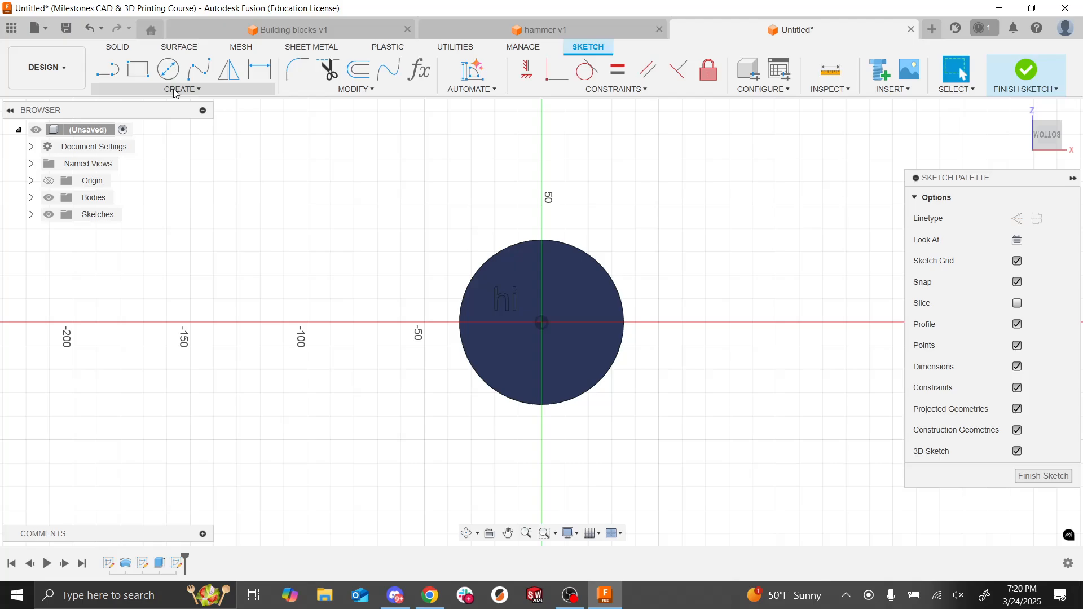
pyautogui.click(180, 90)
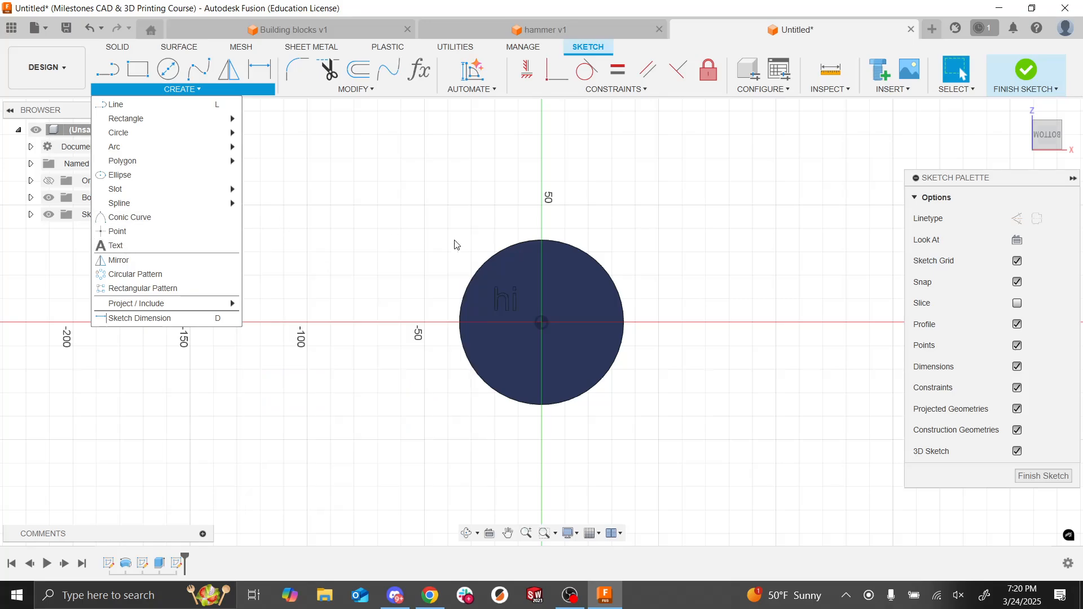
pyautogui.click(745, 305)
pyautogui.keyDown('shift'); pyautogui.moveTo(747, 311); pyautogui.dragTo(775, 480, button='middle'); pyautogui.keyUp('shift')
# Step: Switch to the course slides and advance to the Homework 1 - Chair slide
pyautogui.hotkey('alt', 'Tab')
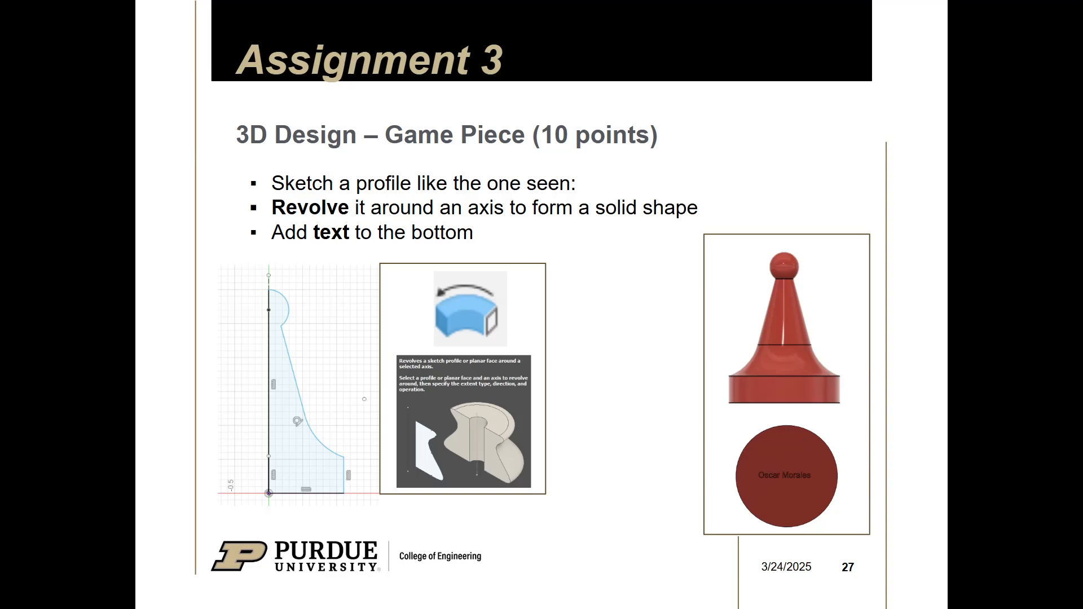
pyautogui.press('Right')
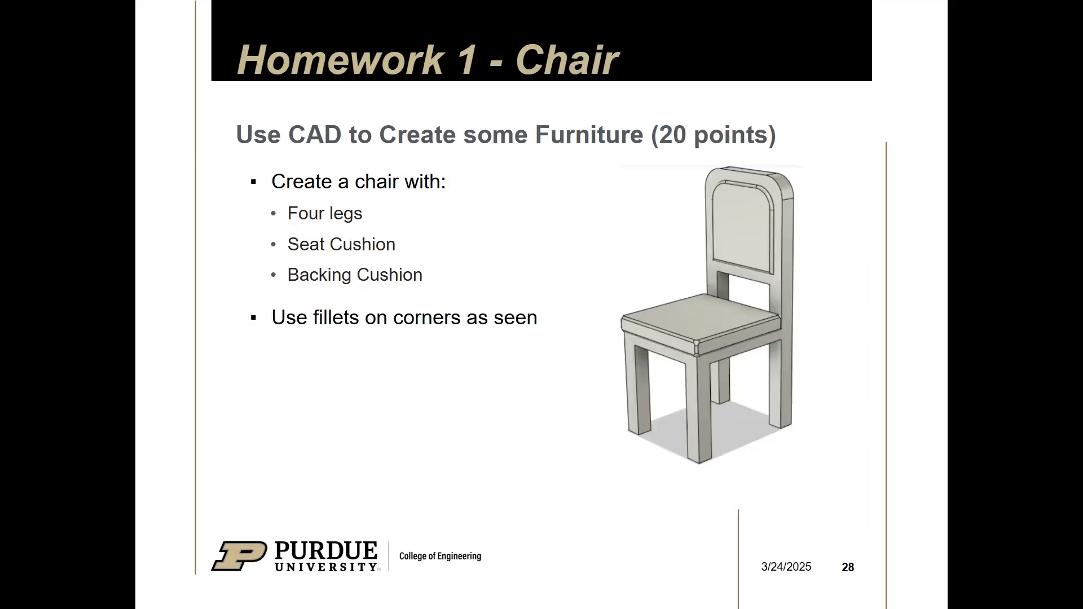